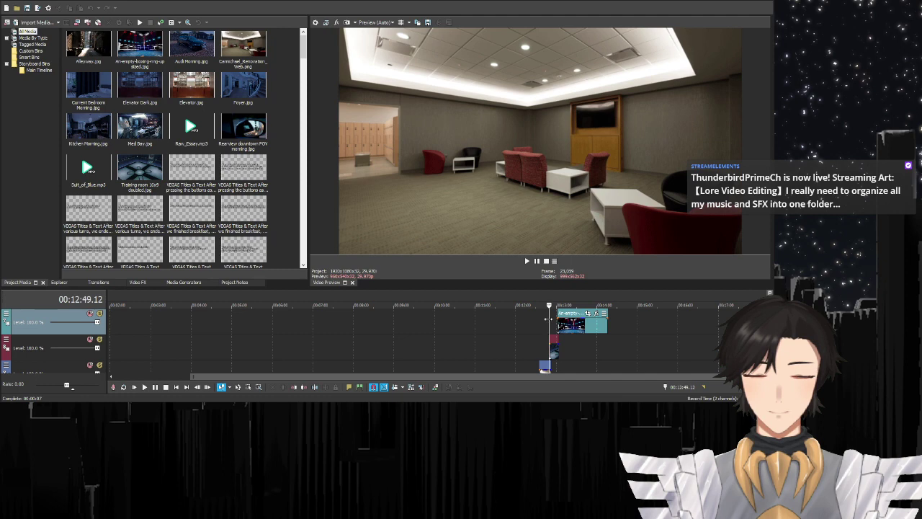
- Play the timeline from 00:12:34.10 into the boxing ring scene and check where the Raw_Essay music ends
click(541, 323)
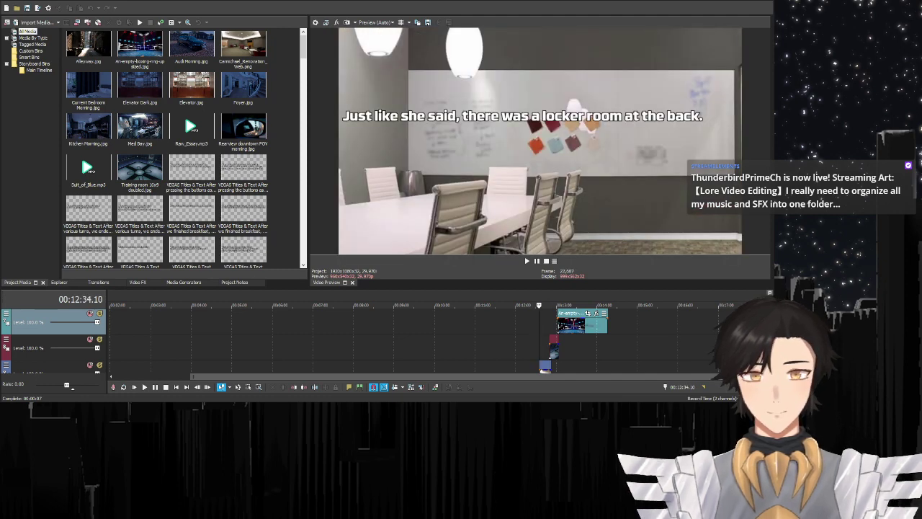
click(154, 387)
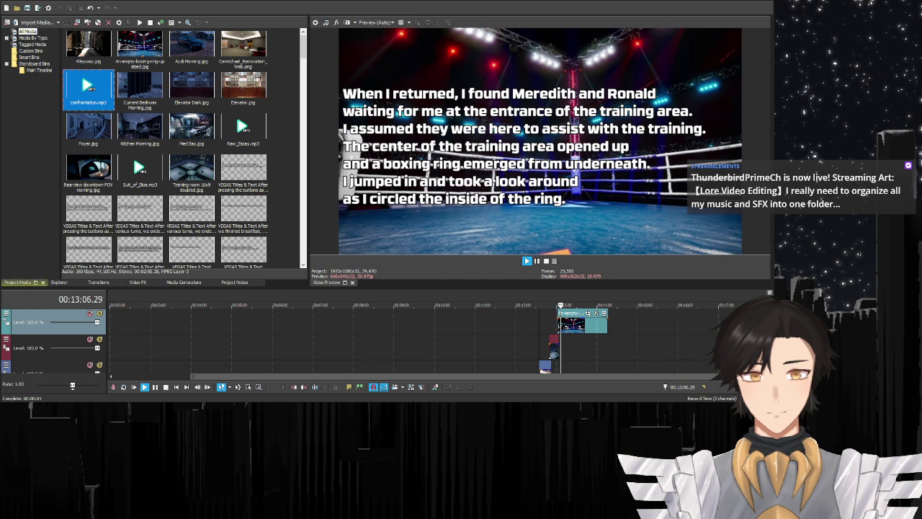
scroll(331, 339, down, 4)
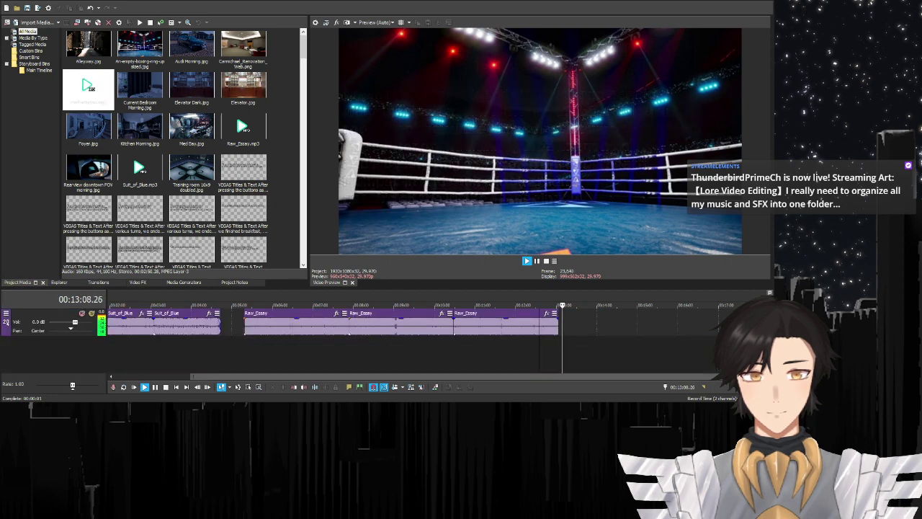
scroll(331, 338, up, 5)
scroll(332, 339, down, 5)
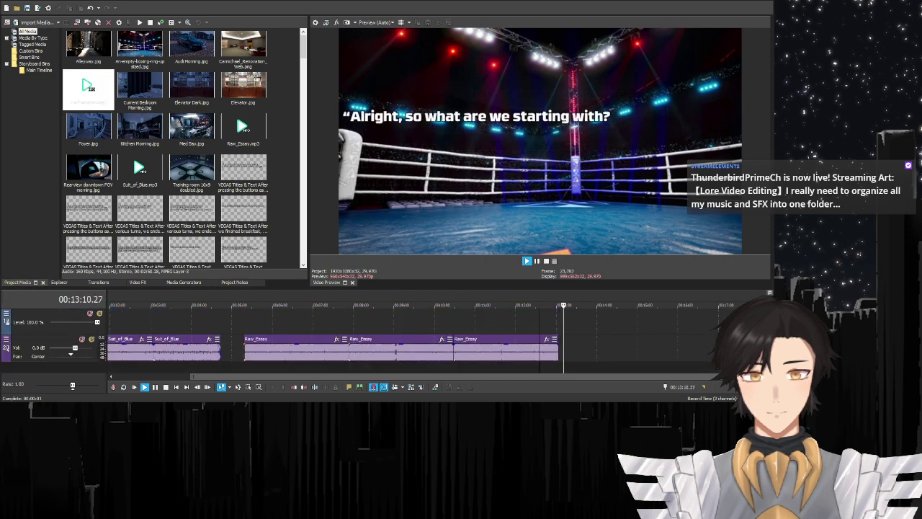
scroll(331, 324, up, 4)
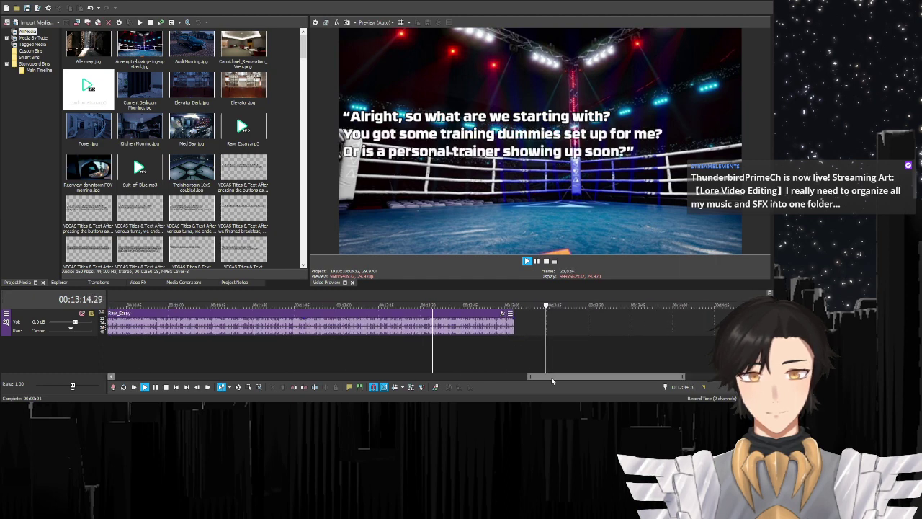
drag(553, 379, 562, 381)
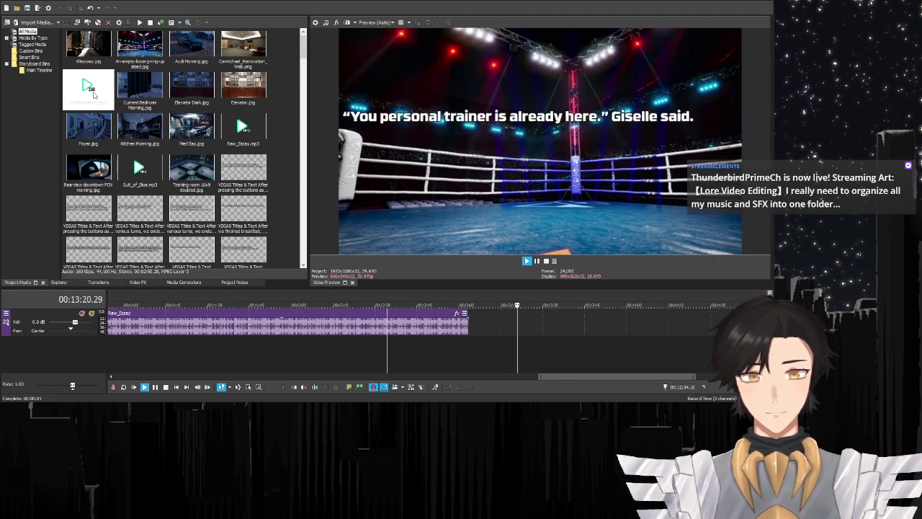
- Add confrontation.mp3 to the audio track after the last Raw_Essay clip and shift it farther along the timeline
double_click(93, 94)
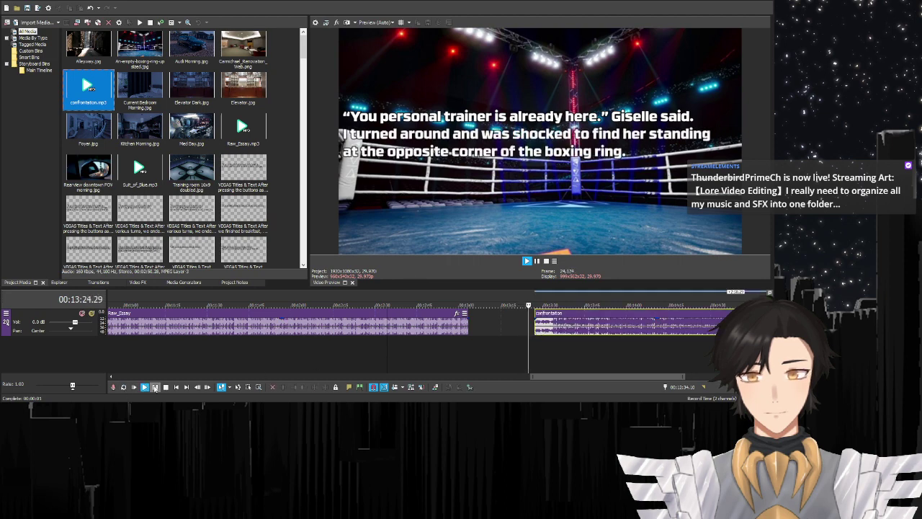
click(155, 387)
click(155, 387)
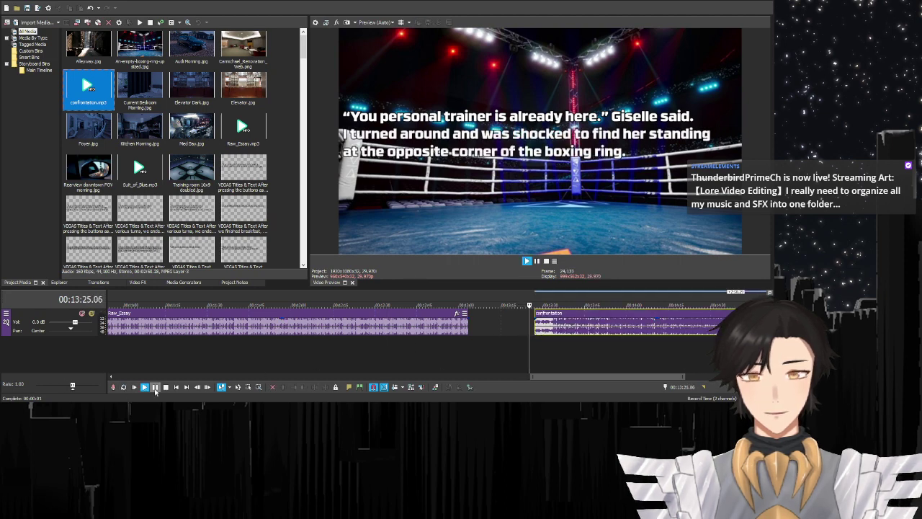
click(155, 387)
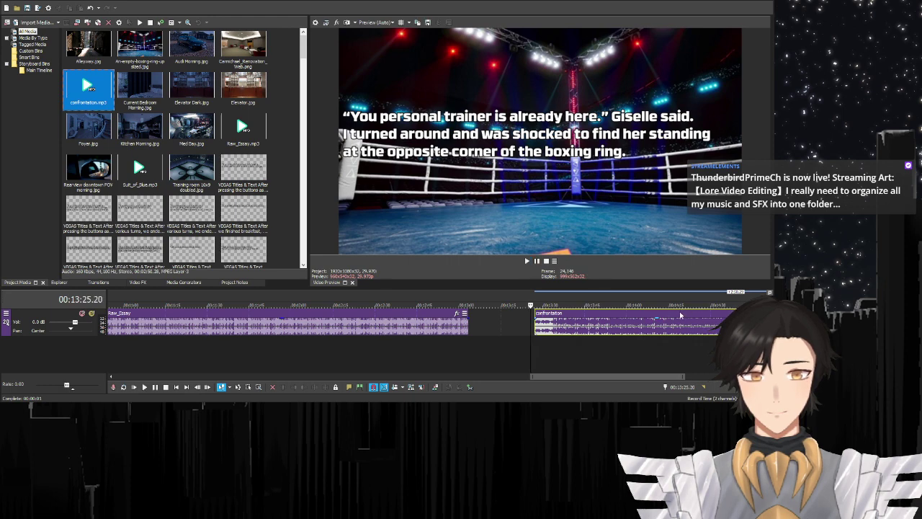
drag(569, 324, 619, 324)
- Replay the boxing ring scene from the "You personal trainer is already here." caption to check the timing for a music cue
scroll(369, 340, up, 5)
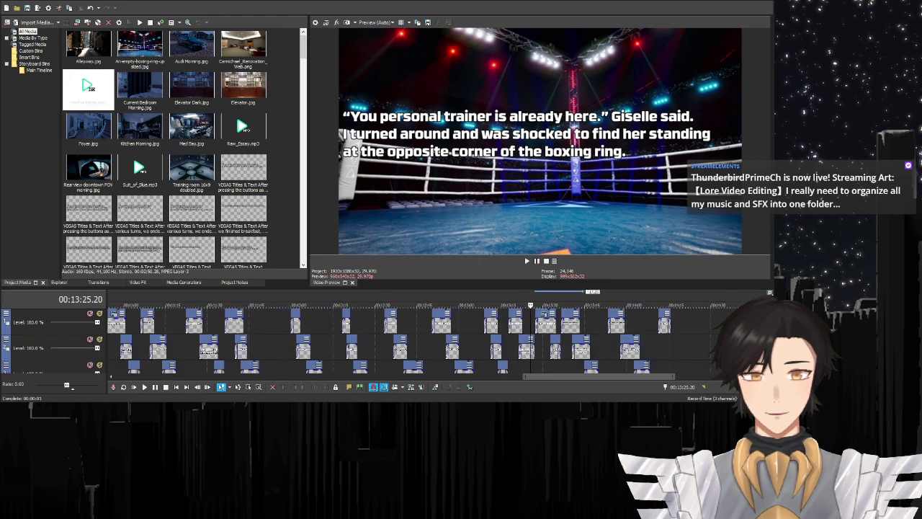
click(155, 387)
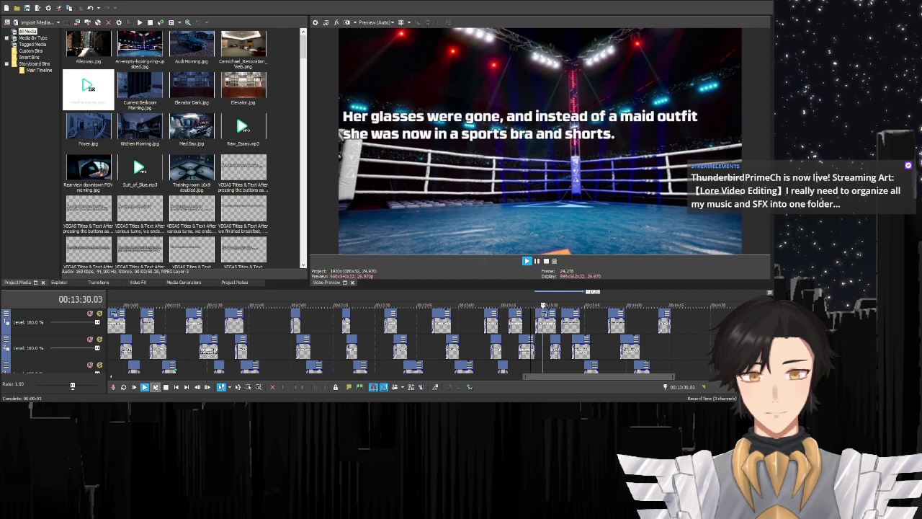
click(155, 387)
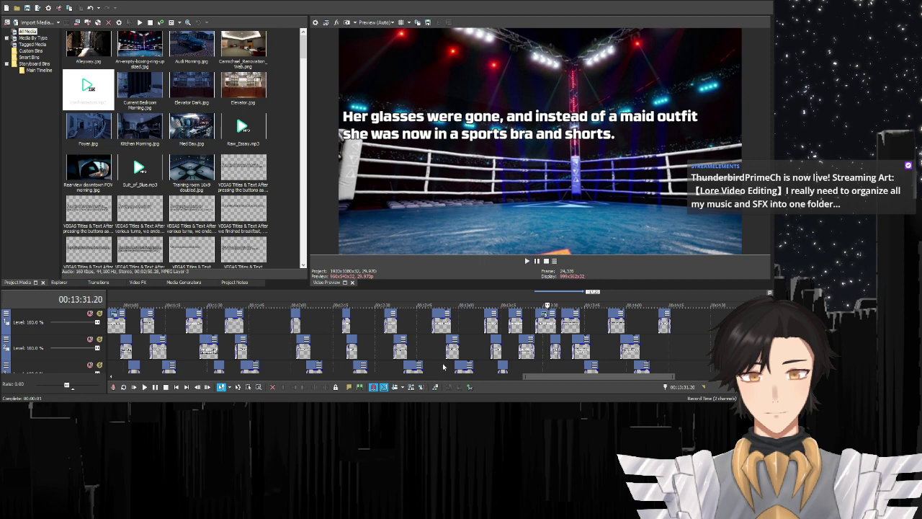
click(519, 351)
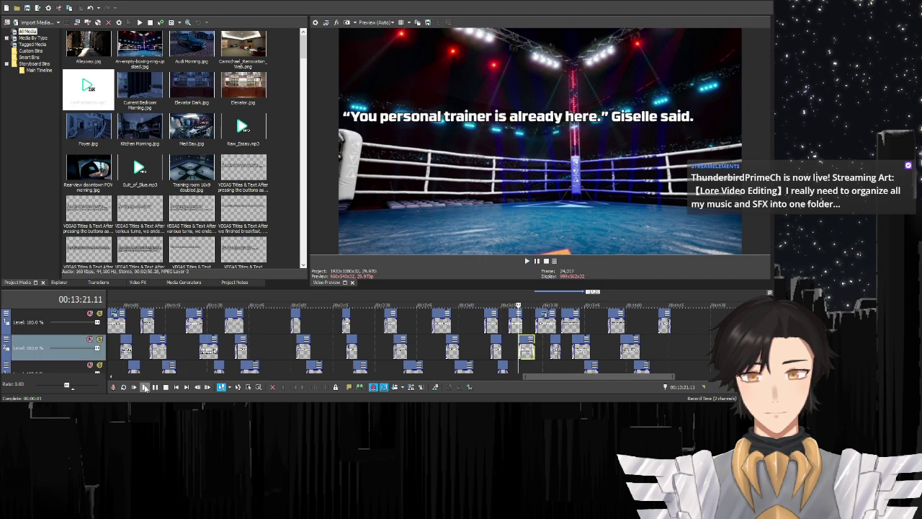
click(145, 387)
click(155, 387)
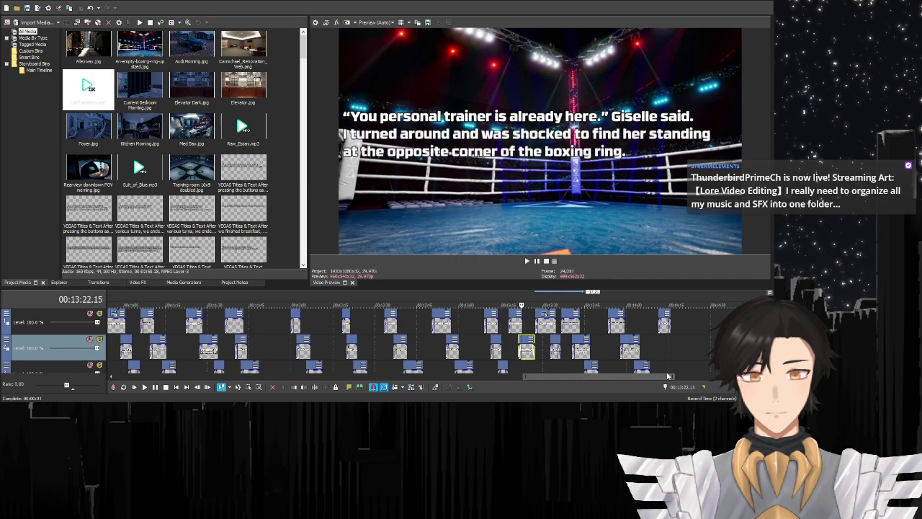
- Move the confrontation clip to start at 00:13:22.11, where the second "You personal trainer is already here." caption fades in
scroll(669, 376, up, 6)
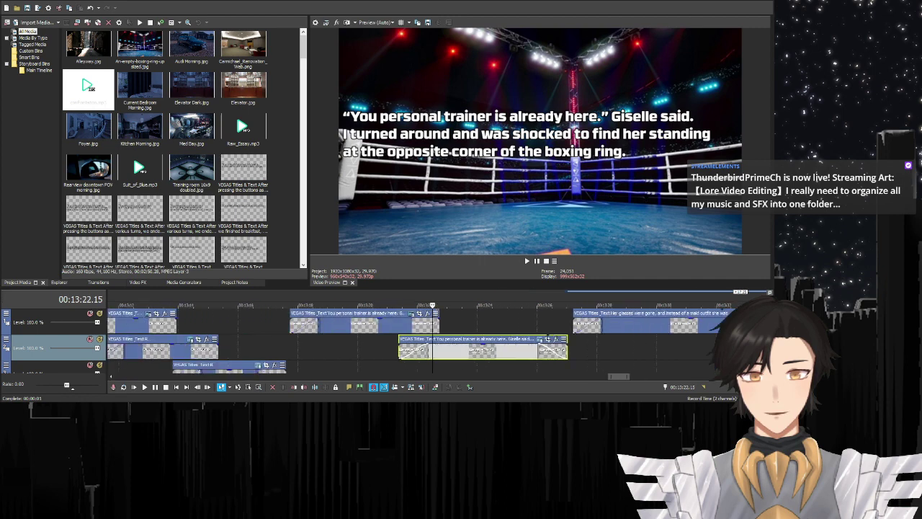
scroll(436, 343, up, 2)
click(425, 349)
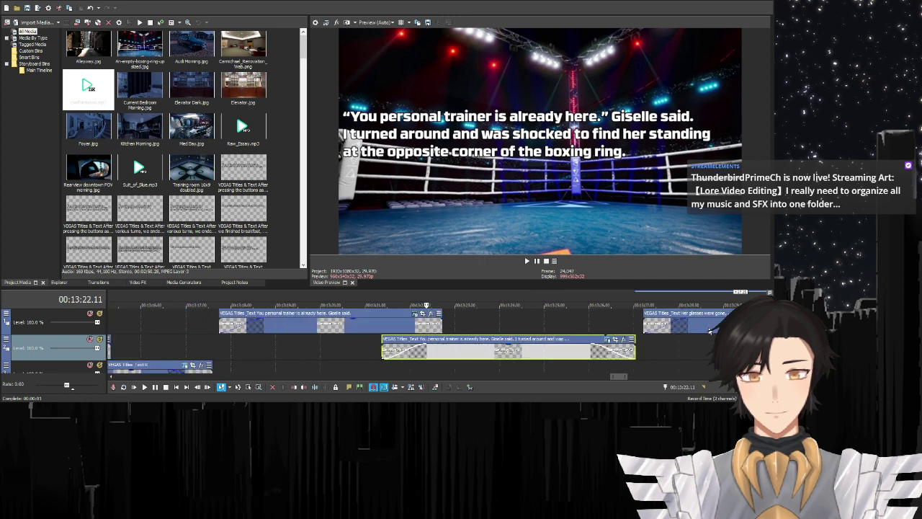
scroll(425, 348, down, 1)
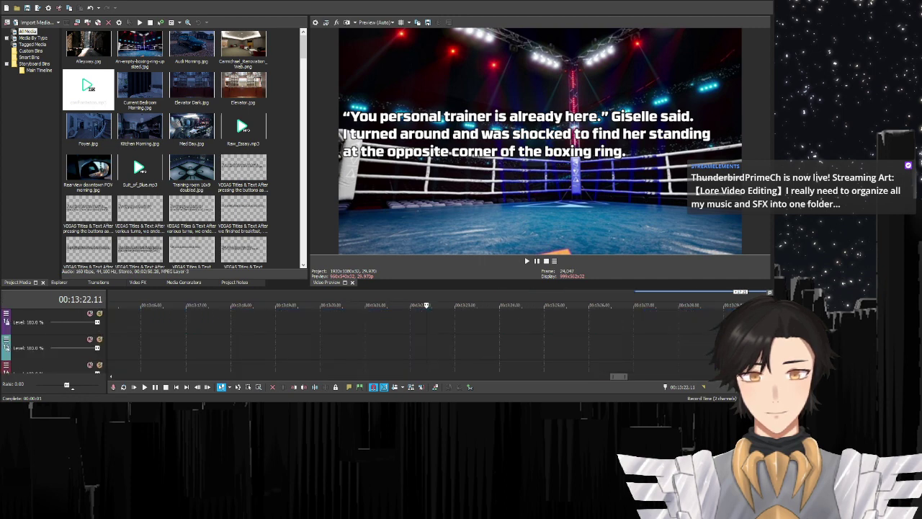
scroll(426, 349, down, 2)
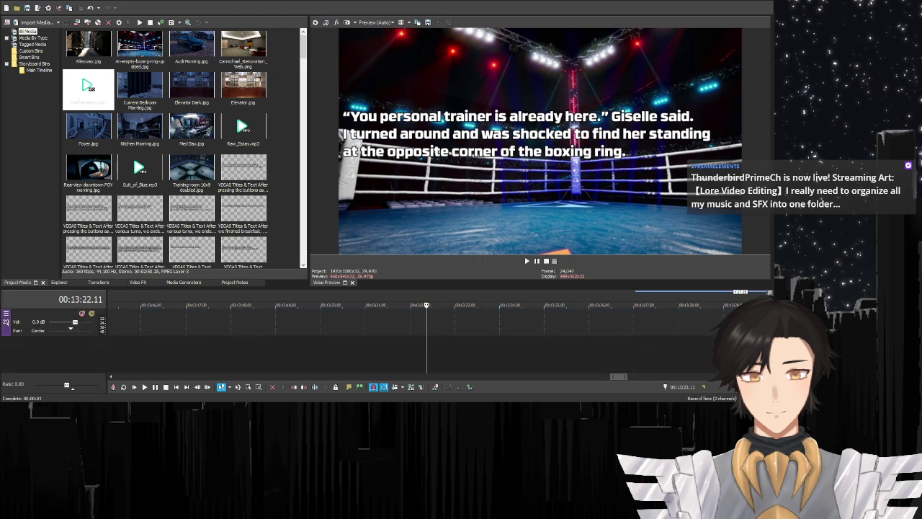
scroll(425, 349, down, 3)
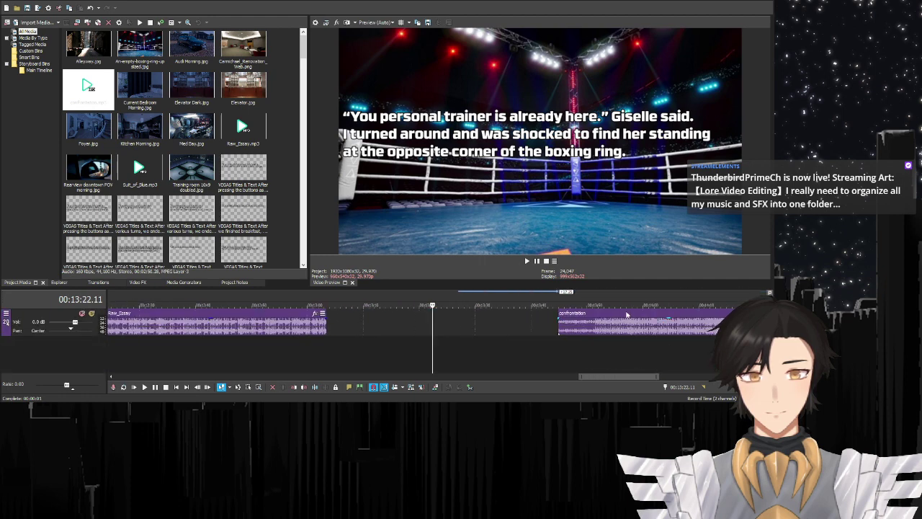
drag(627, 315, 503, 319)
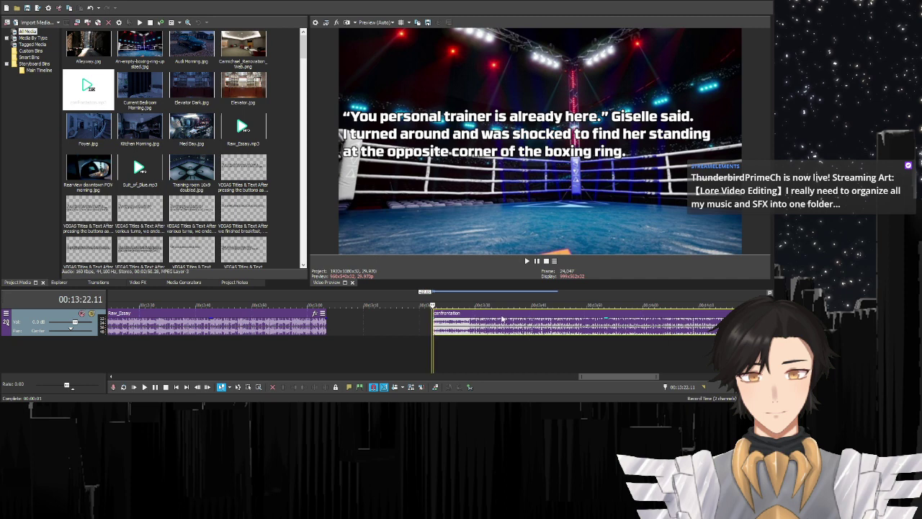
- Play the scene with the confrontation music up to the "I was so taken aback by this sudden change" caption
click(144, 387)
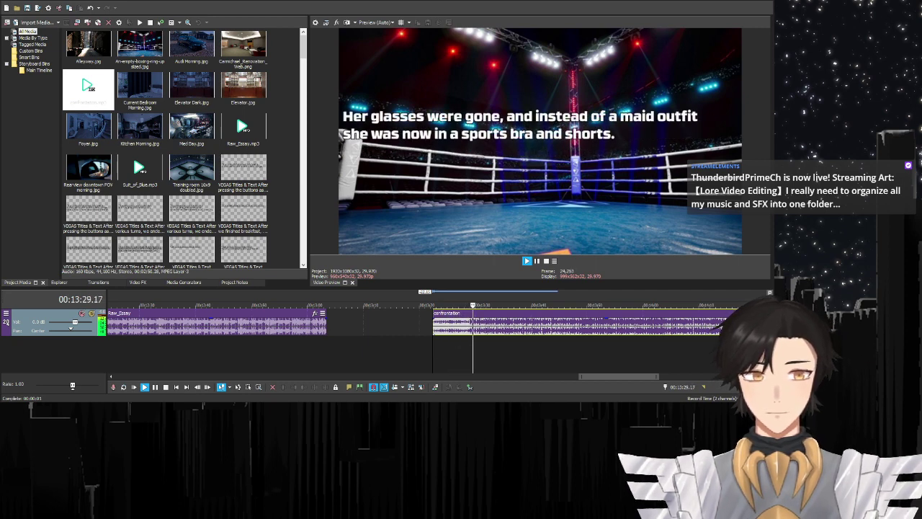
scroll(360, 338, up, 3)
scroll(432, 339, up, 3)
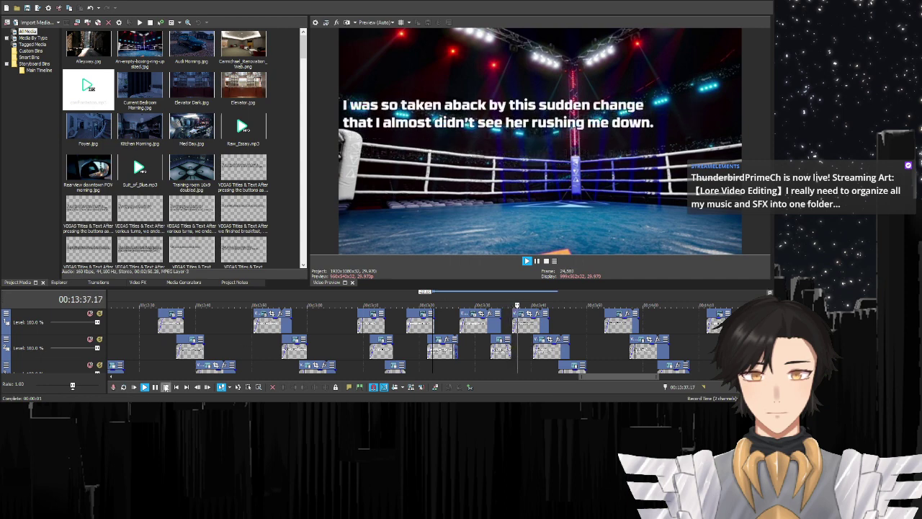
click(154, 387)
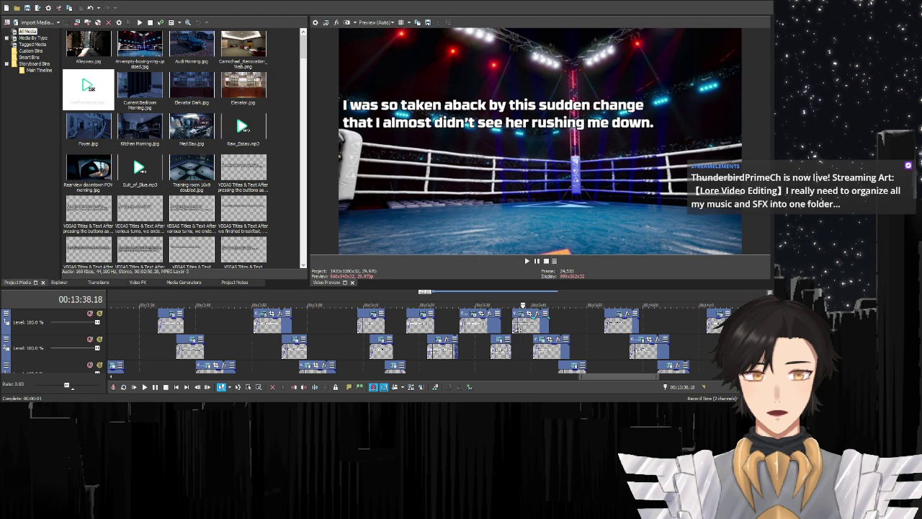
- Move the confrontation clip to start at 00:13:37.18, near the start of the "I was so taken aback by this sudden change" caption
click(518, 323)
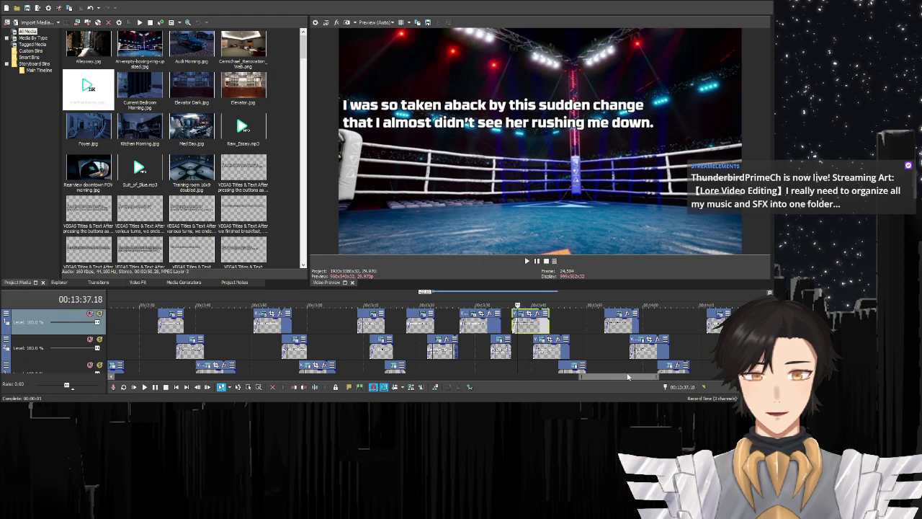
scroll(360, 339, down, 3)
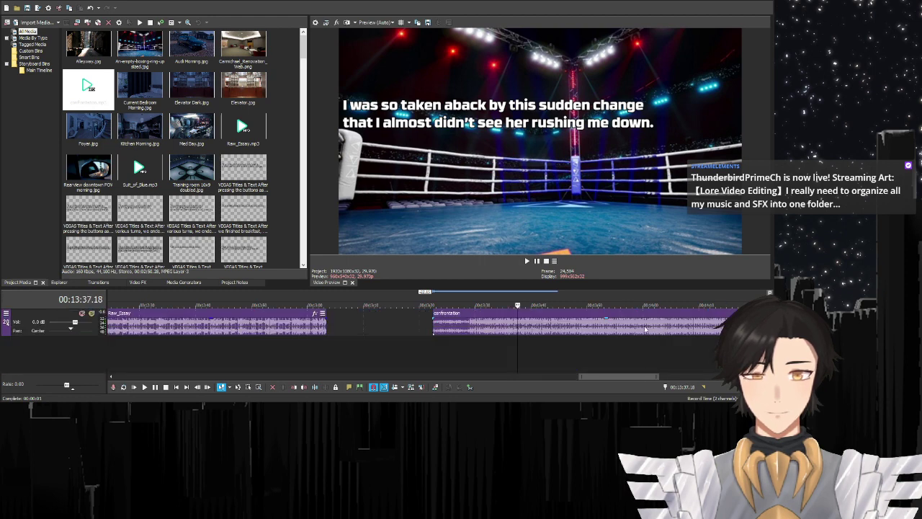
click(550, 320)
scroll(537, 323, up, 3)
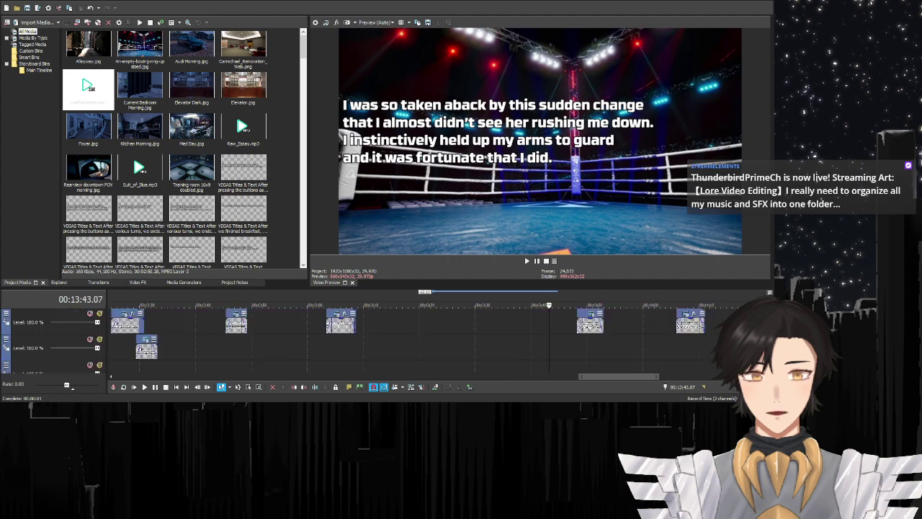
click(516, 324)
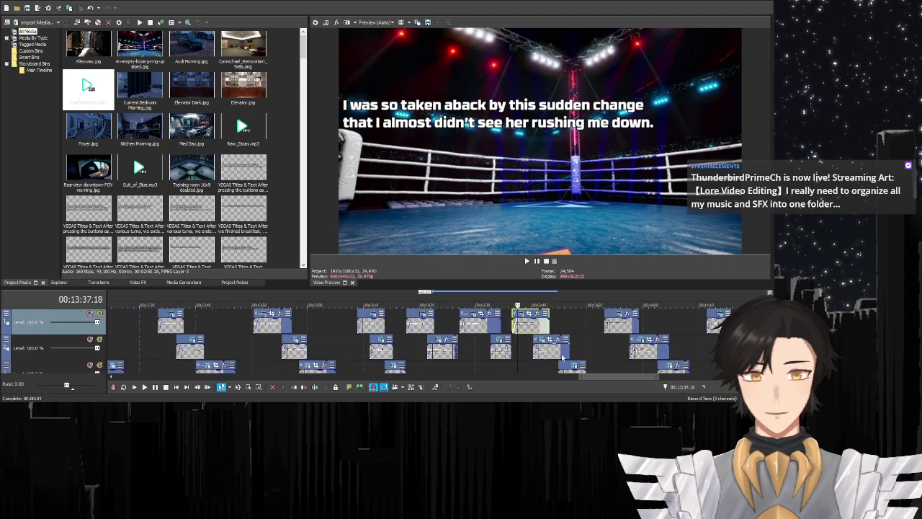
scroll(360, 339, down, 5)
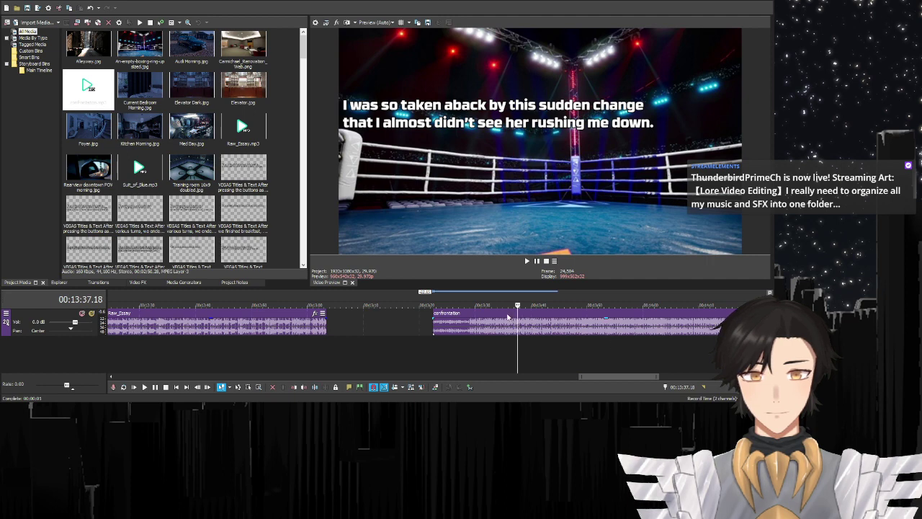
click(545, 317)
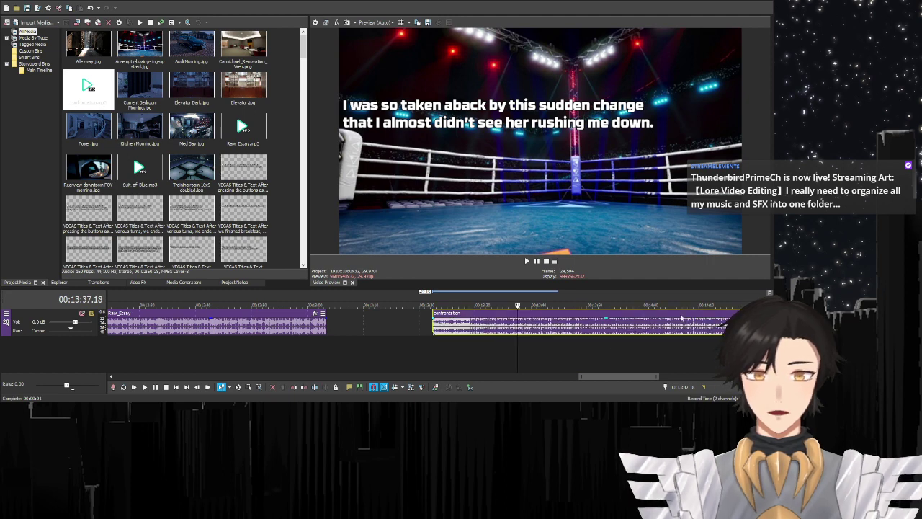
scroll(582, 317, up, 5)
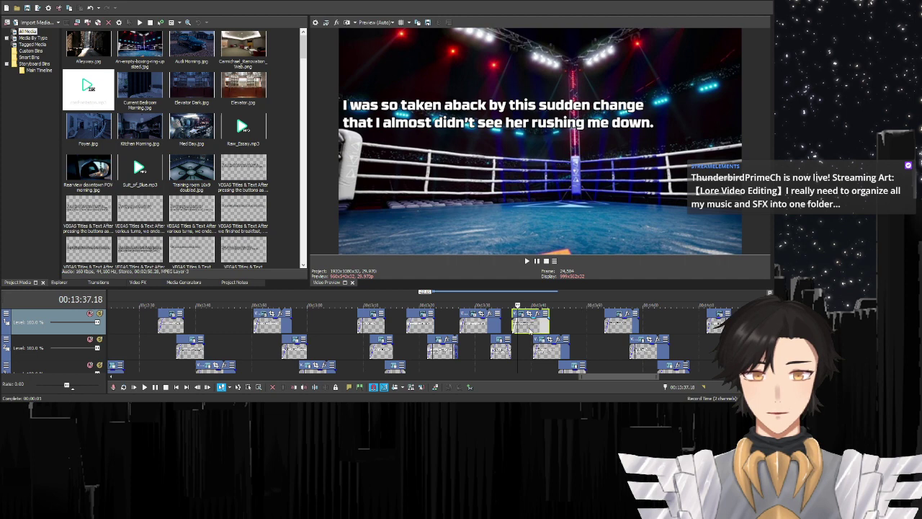
scroll(360, 339, down, 5)
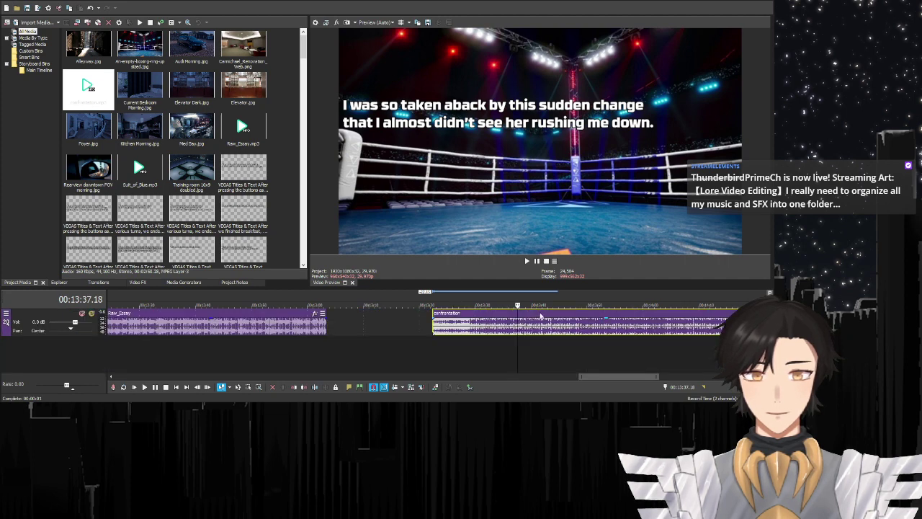
drag(523, 315, 608, 316)
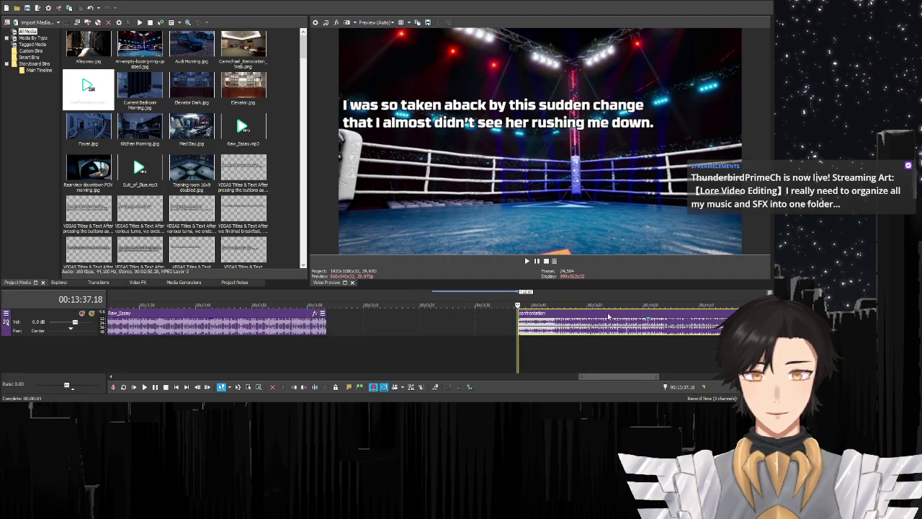
- Add another Raw_Essay.mp3 clip directly after the existing Raw_Essay clip to fill the gap before the confrontation music
click(500, 356)
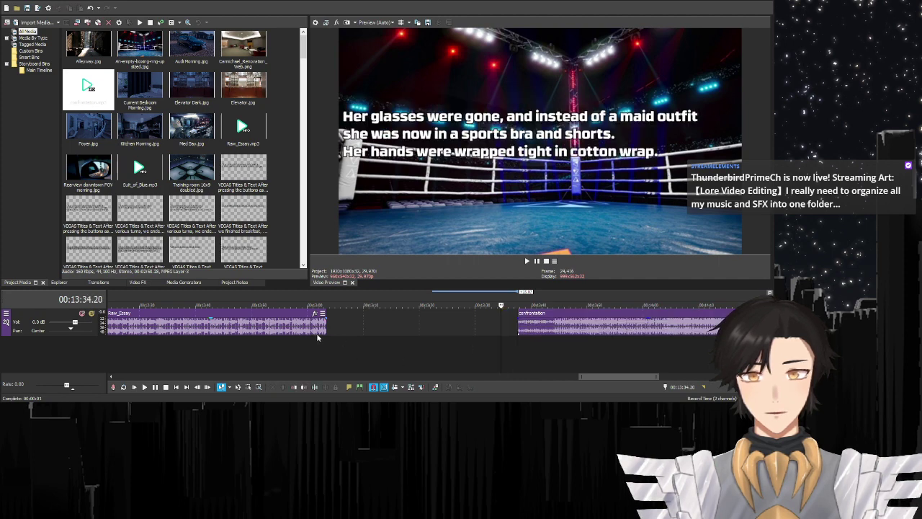
drag(242, 128, 333, 326)
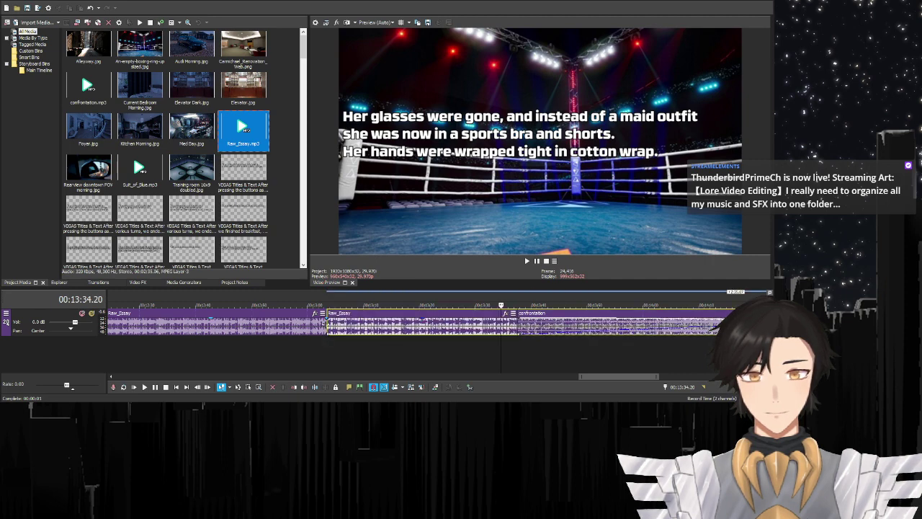
click(323, 323)
mouse_move(623, 380)
mouse_down()
mouse_move(519, 386)
mouse_move(640, 380)
mouse_up()
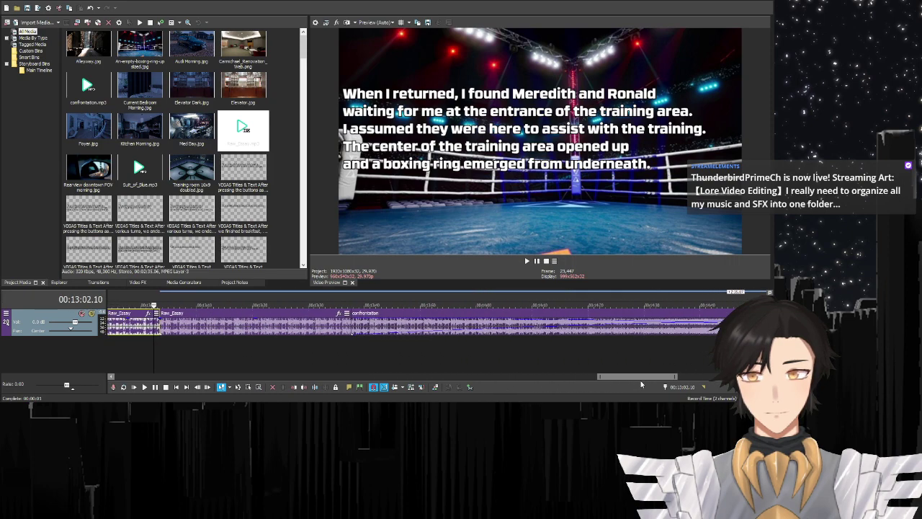
- Trim the second Raw_Essay clip at 00:13:18.22, where the "You personal trainer is already here." caption shows, and extend its end with a fade-out of about 3 seconds
click(155, 389)
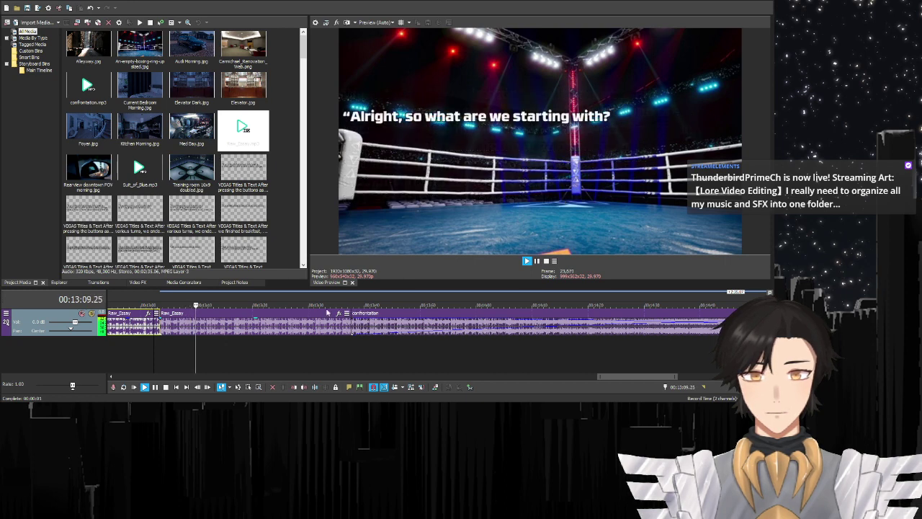
click(155, 387)
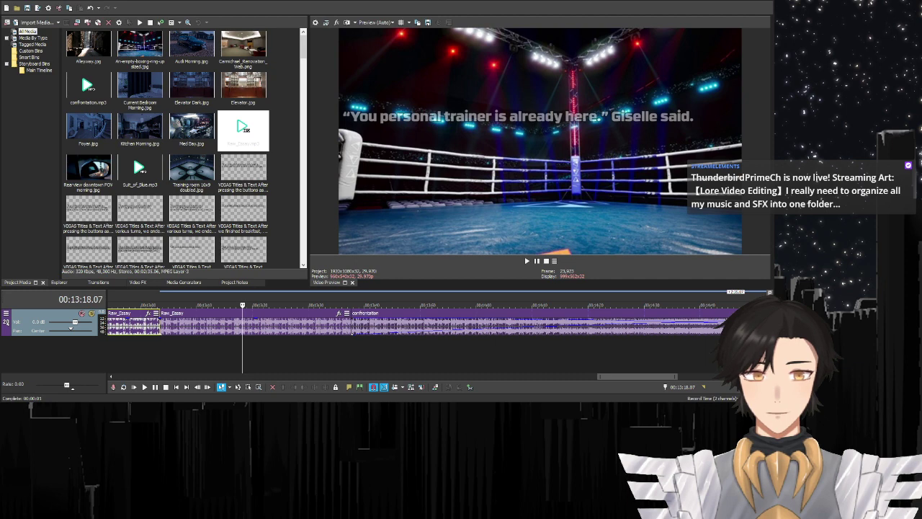
scroll(360, 340, up, 3)
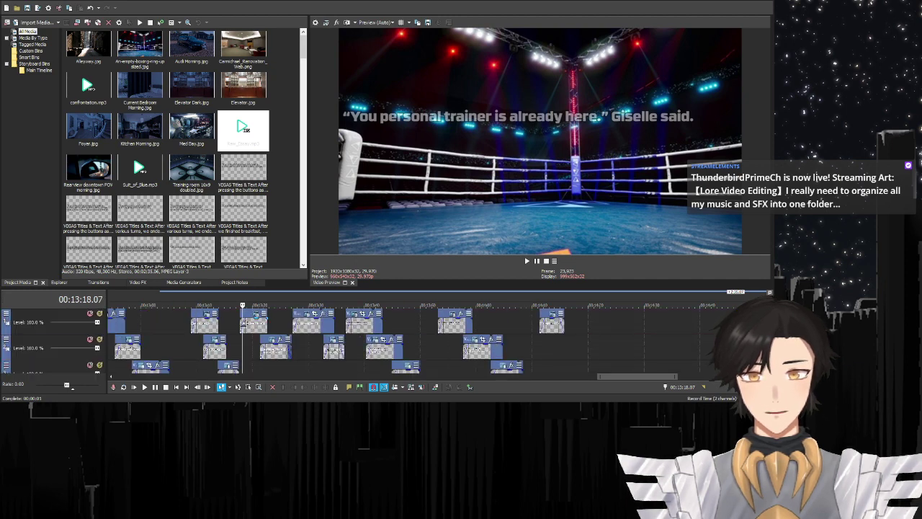
click(245, 325)
ctrl+click(257, 325)
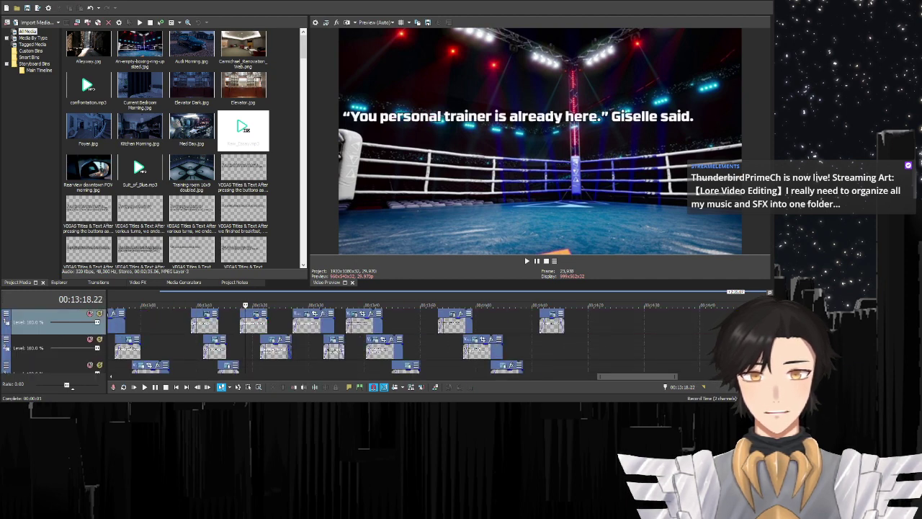
scroll(360, 339, down, 3)
click(351, 325)
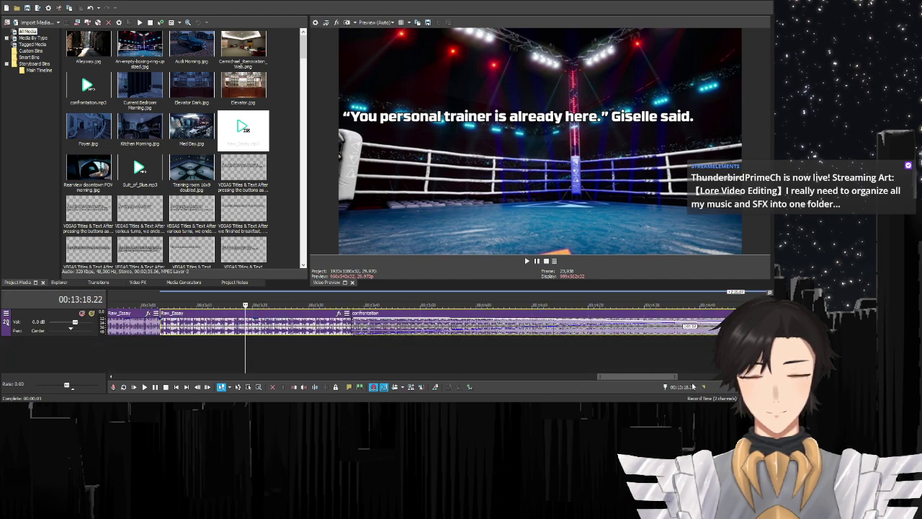
click(306, 389)
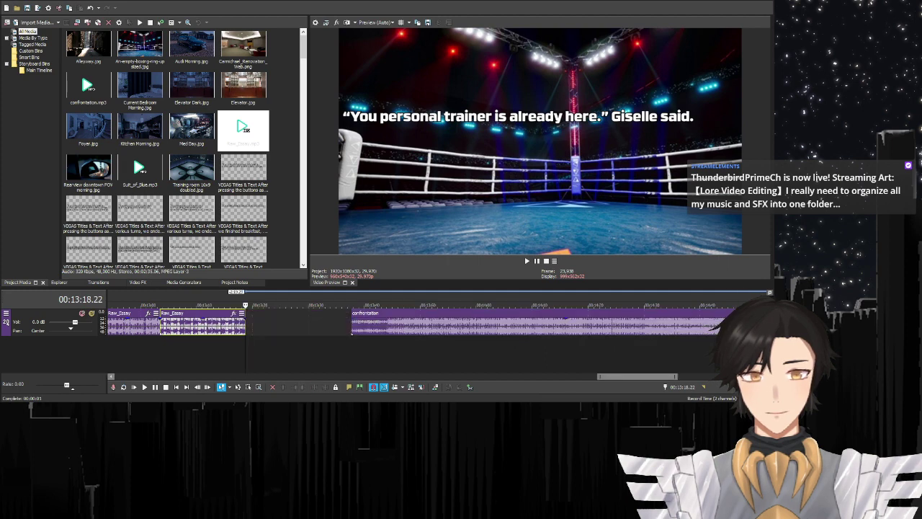
scroll(500, 350, up, 1)
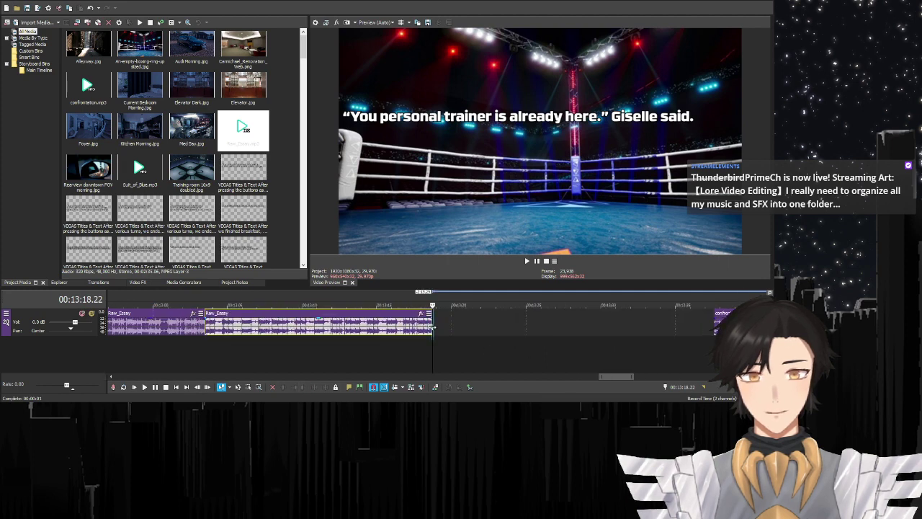
mouse_move(433, 328)
mouse_down()
mouse_move(565, 328)
mouse_move(519, 319)
mouse_move(556, 328)
mouse_move(477, 332)
mouse_up()
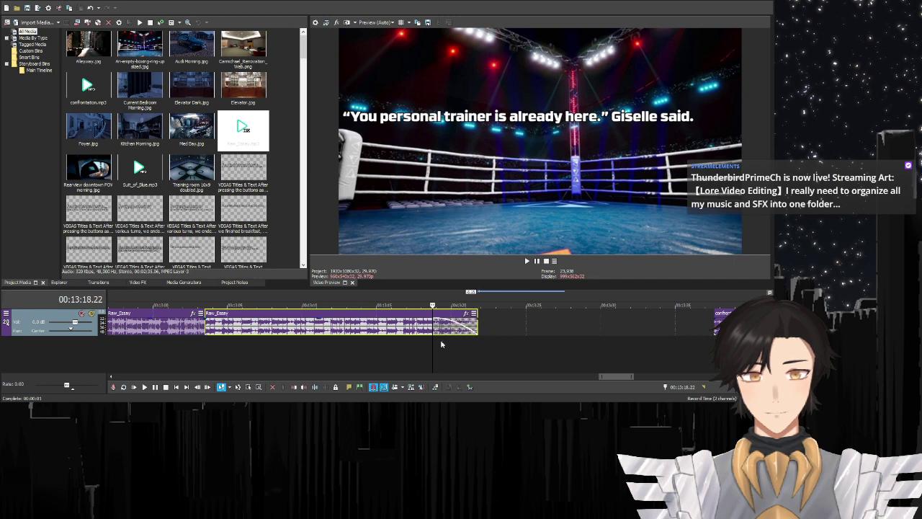
- Play the scene from the Raw_Essay fade-out through the confrontation music to the end of the boxing ring captions
click(155, 388)
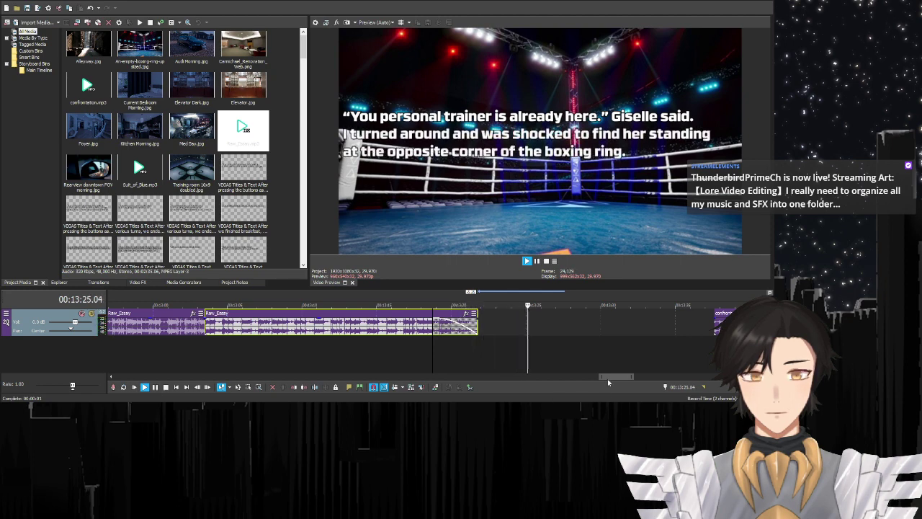
drag(607, 378, 615, 377)
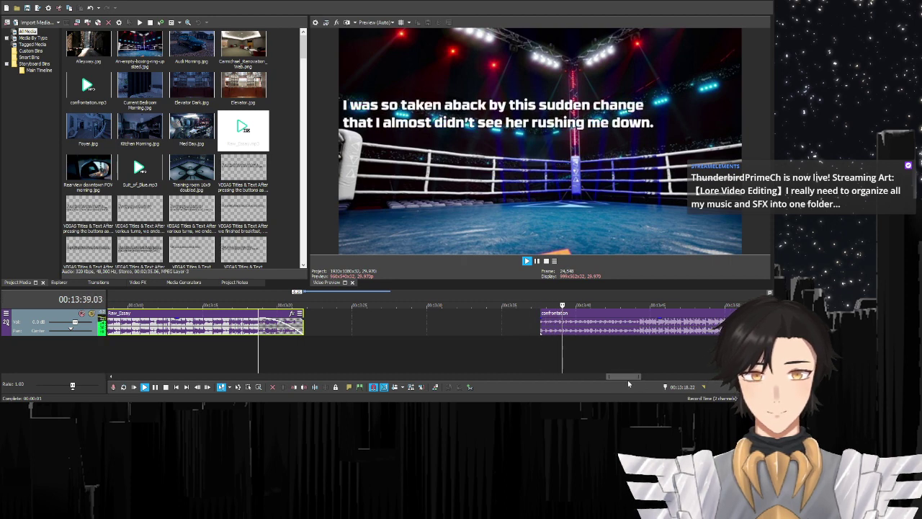
drag(623, 377, 636, 378)
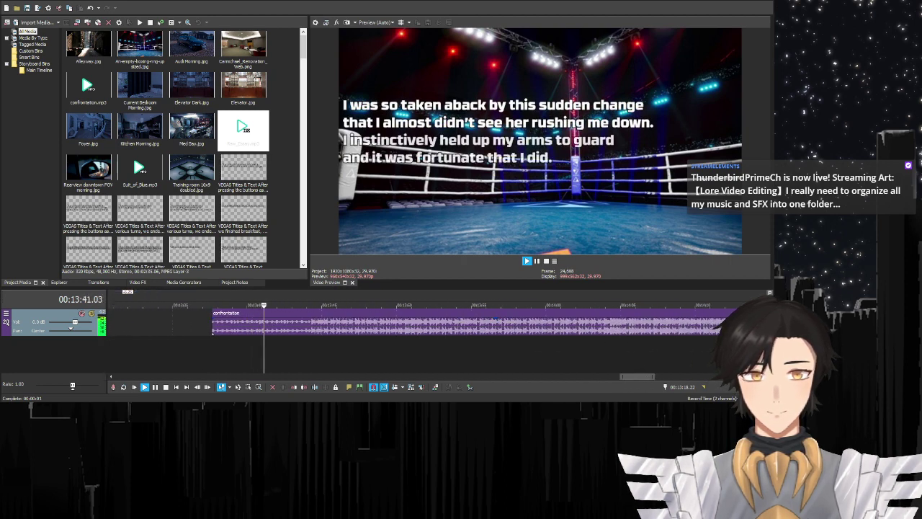
scroll(773, 283, up, 3)
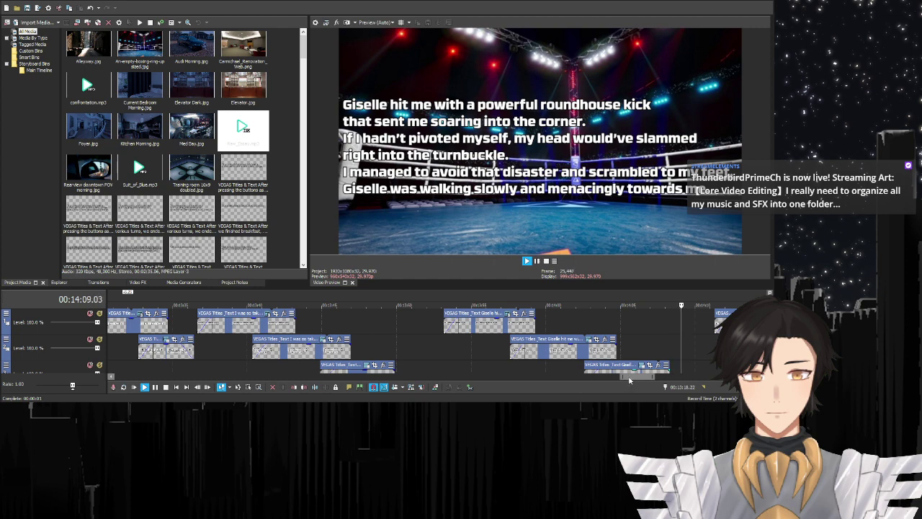
drag(628, 376, 640, 376)
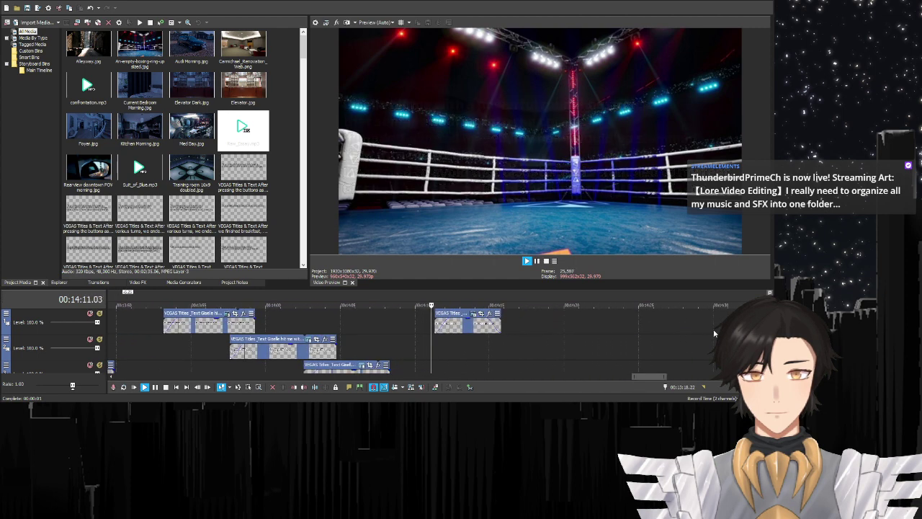
click(166, 387)
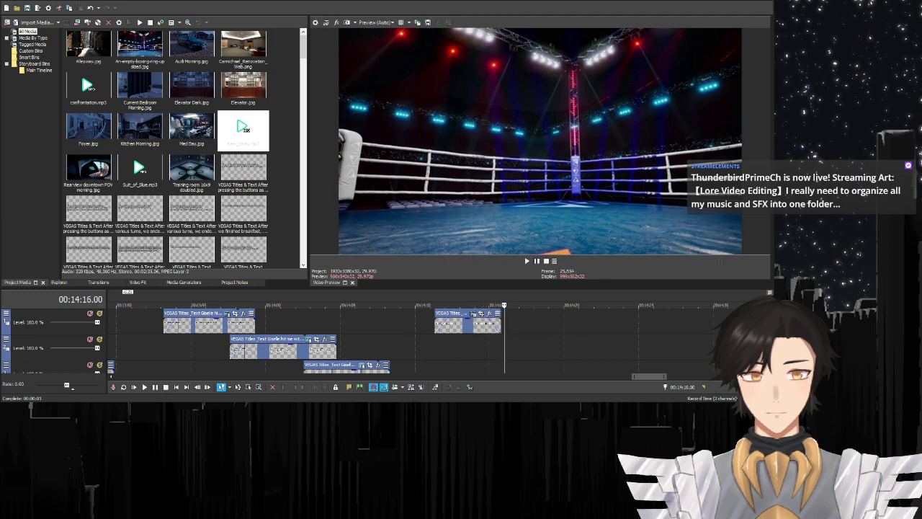
- Trim the confrontation clip at 00:14:16.24, where the boxing ring image ends, and extend its end with a fade-out of about 1 second
scroll(310, 338, down, 3)
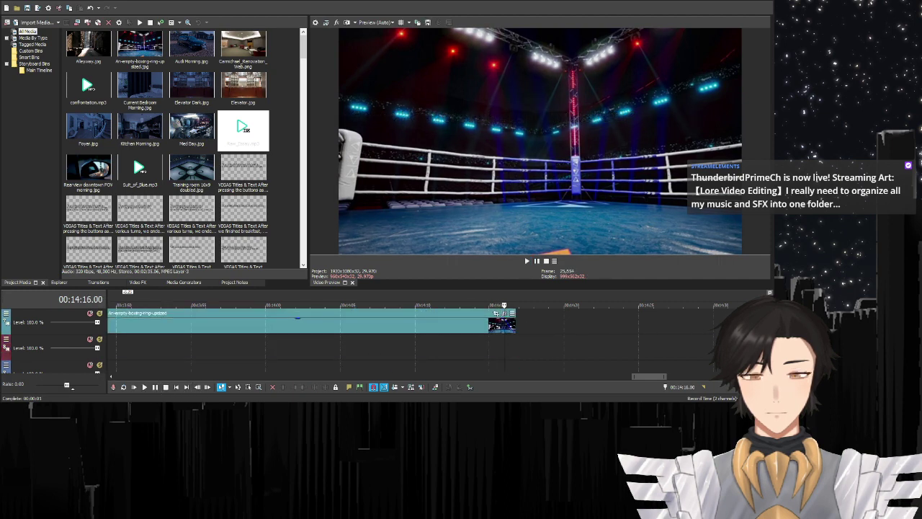
click(516, 323)
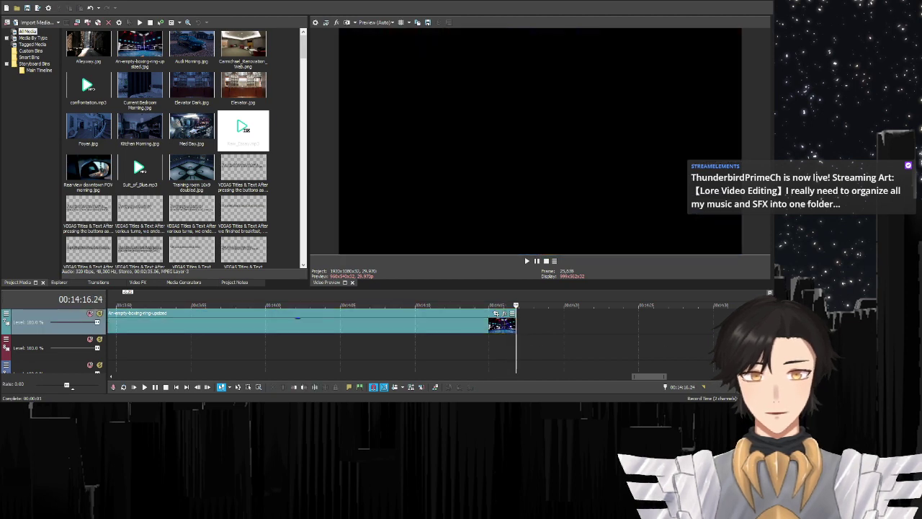
scroll(310, 338, up, 5)
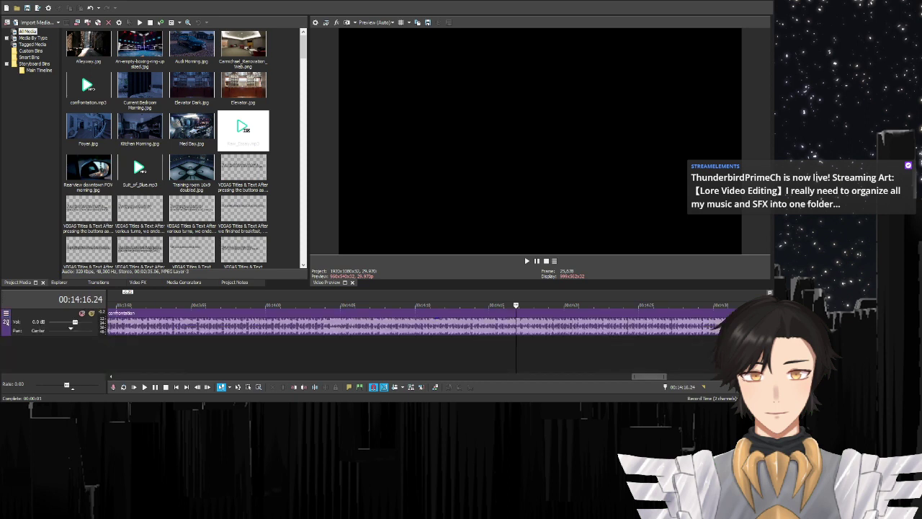
scroll(309, 338, down, 3)
click(566, 328)
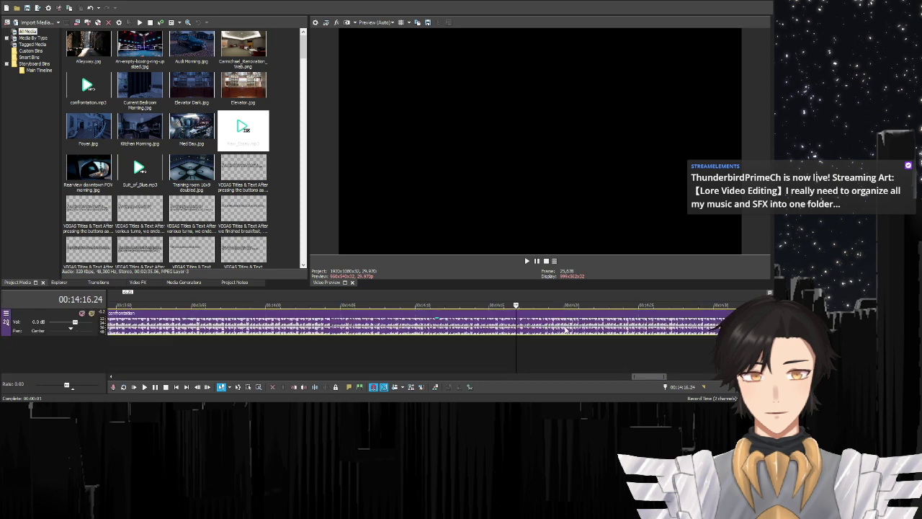
scroll(376, 338, up, 3)
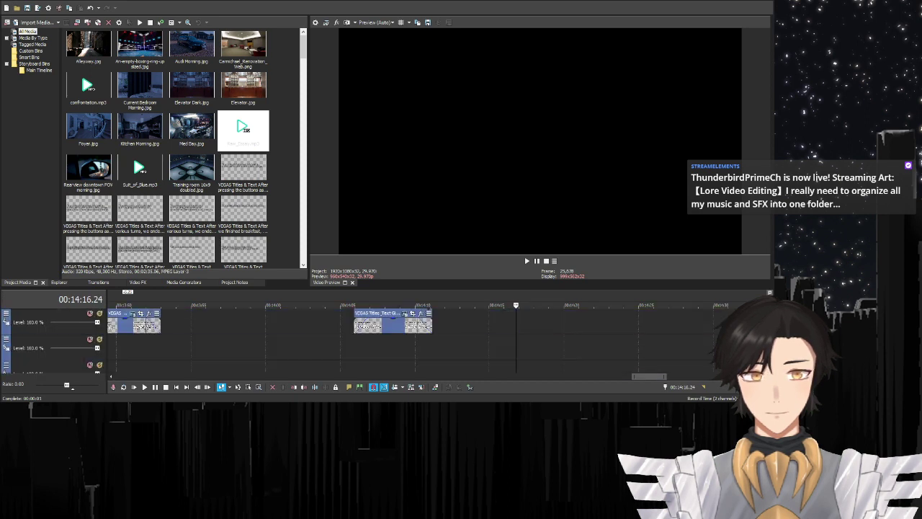
scroll(376, 338, down, 3)
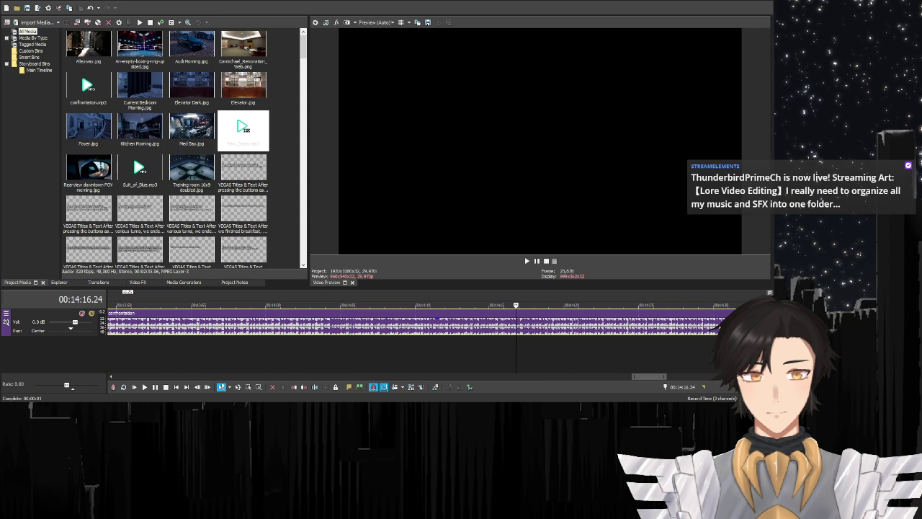
click(304, 388)
drag(515, 314, 532, 327)
- Play the end of the boxing ring scene from 00:14:13.22 to check the confrontation fade-out
click(470, 353)
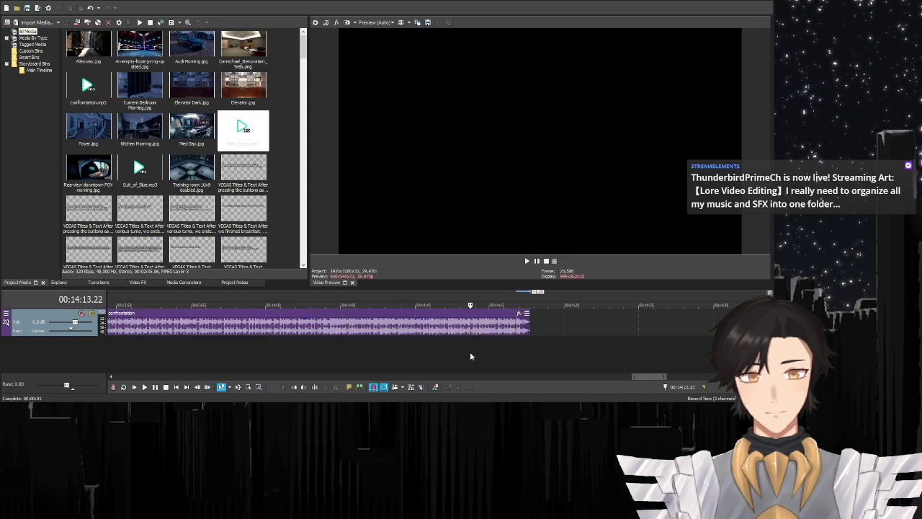
key(space)
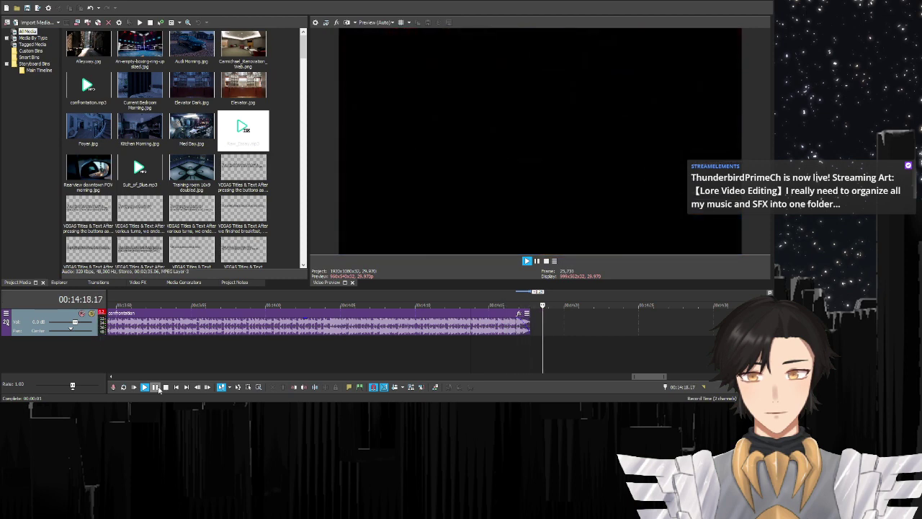
click(165, 387)
- Play the opening bedroom scene from the project start up to the "We leave for training afterwards." caption
click(176, 387)
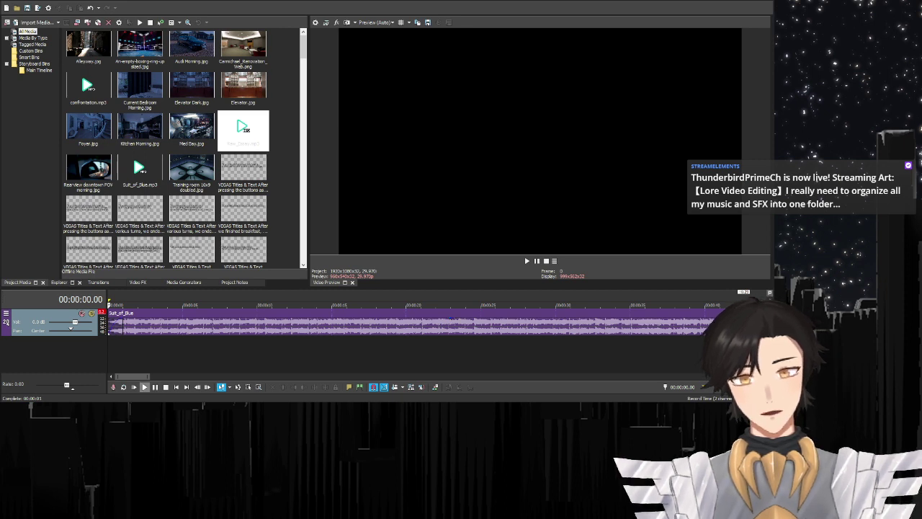
click(144, 387)
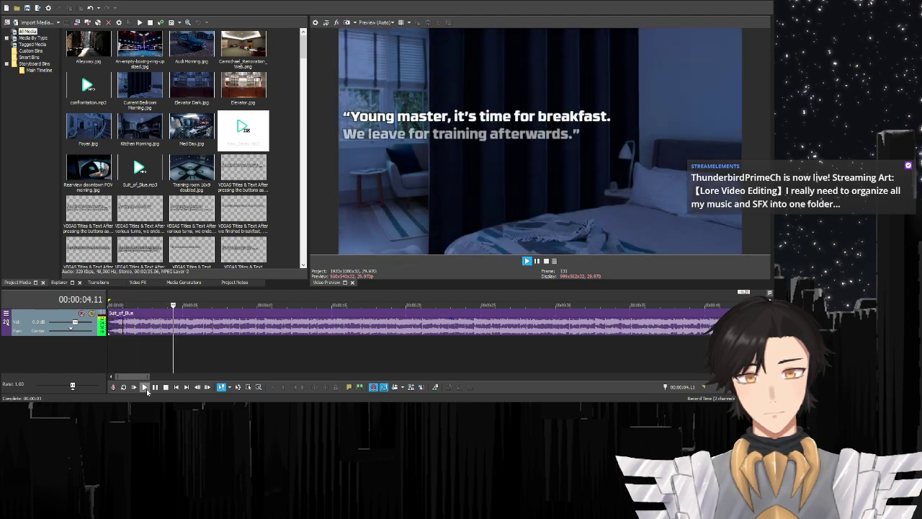
click(166, 387)
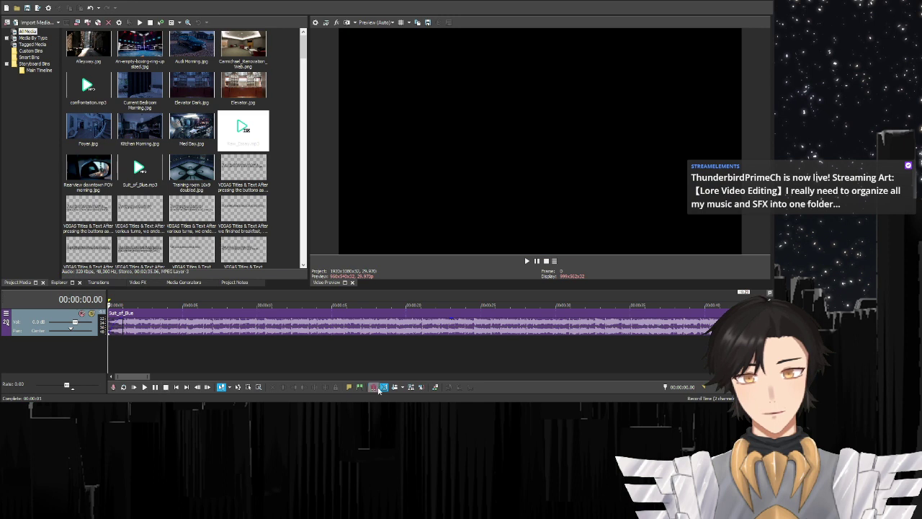
click(376, 388)
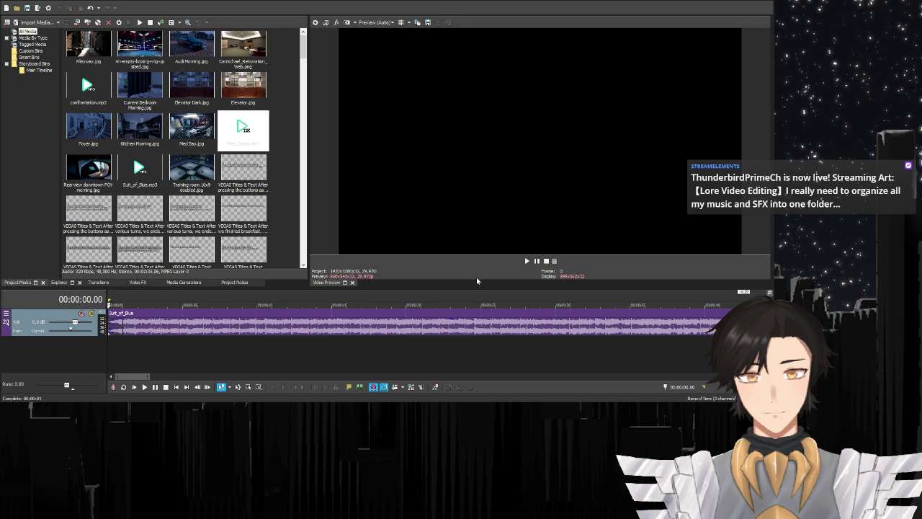
- Place the Binaural Audio Door Knocking sound effect at 00:00:01.00 on a new track below Suit_of_Blue, and play the opening with it
drag(243, 49, 126, 353)
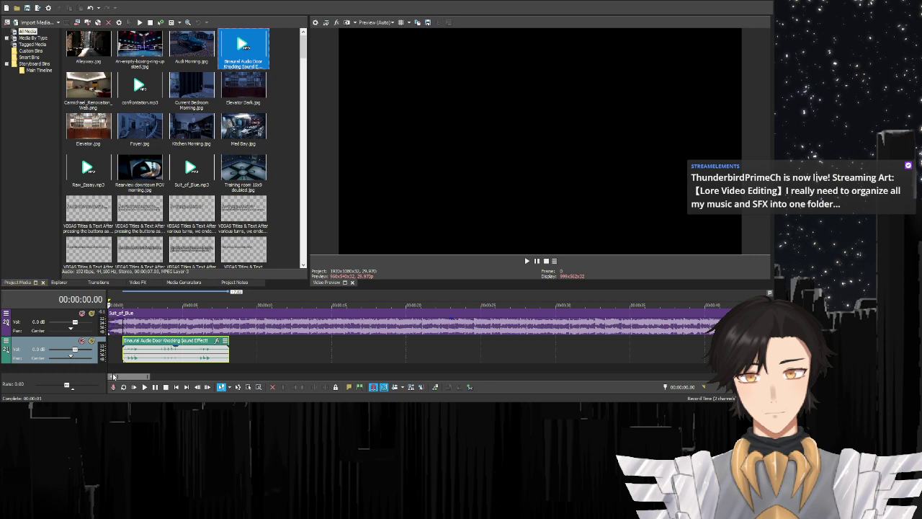
click(144, 387)
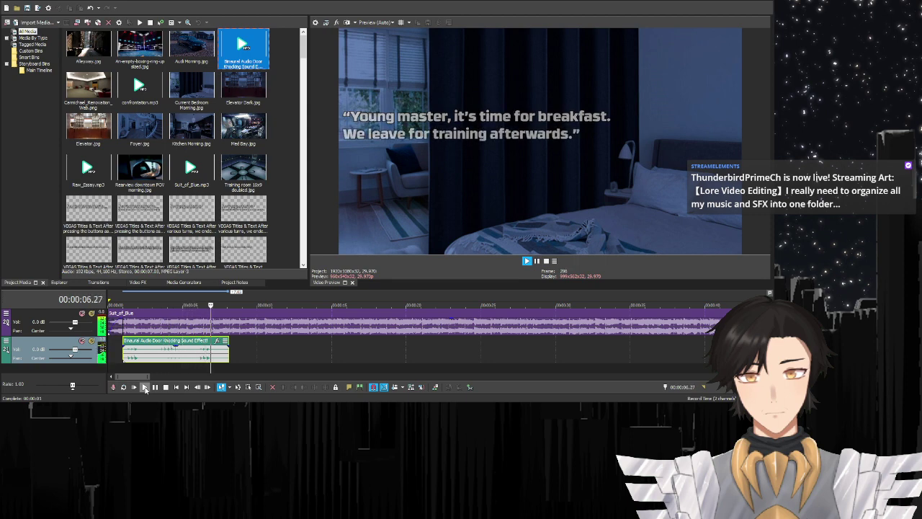
click(165, 387)
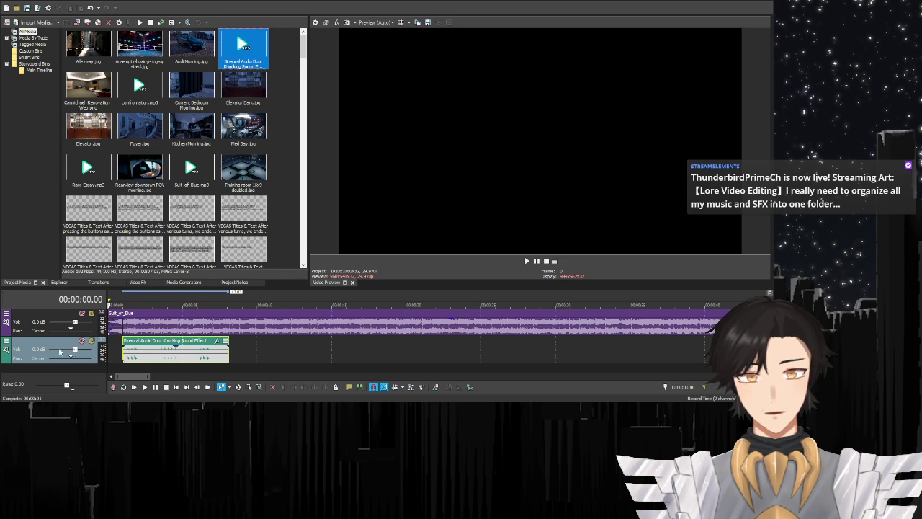
- Raise the door knocking track's volume and play the opening up to the end of the first knocks
drag(75, 351, 86, 351)
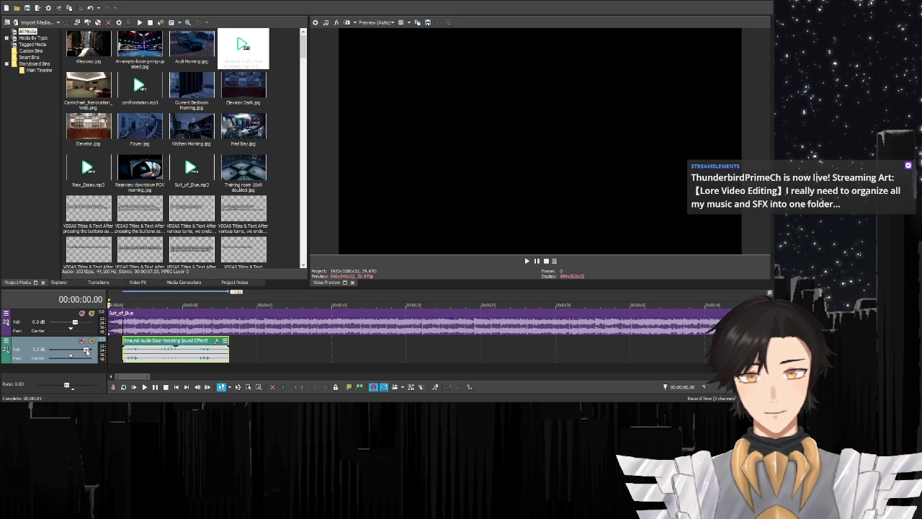
click(144, 387)
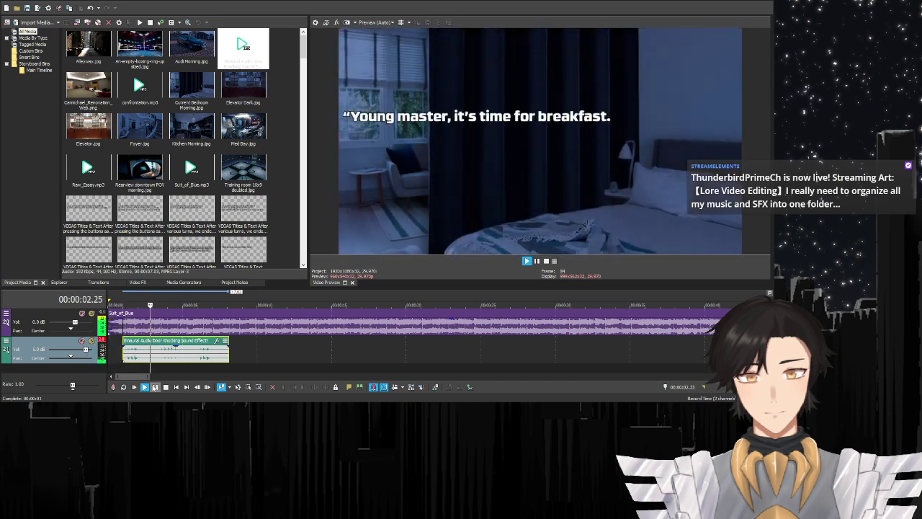
click(155, 387)
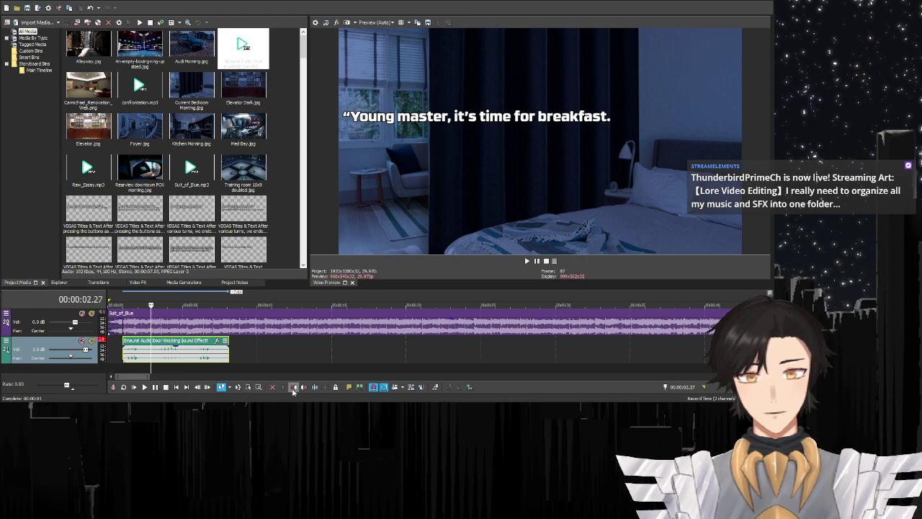
- Trim the end of the door knocking clip to 00:00:02.27 and return the playhead to the project start
click(302, 386)
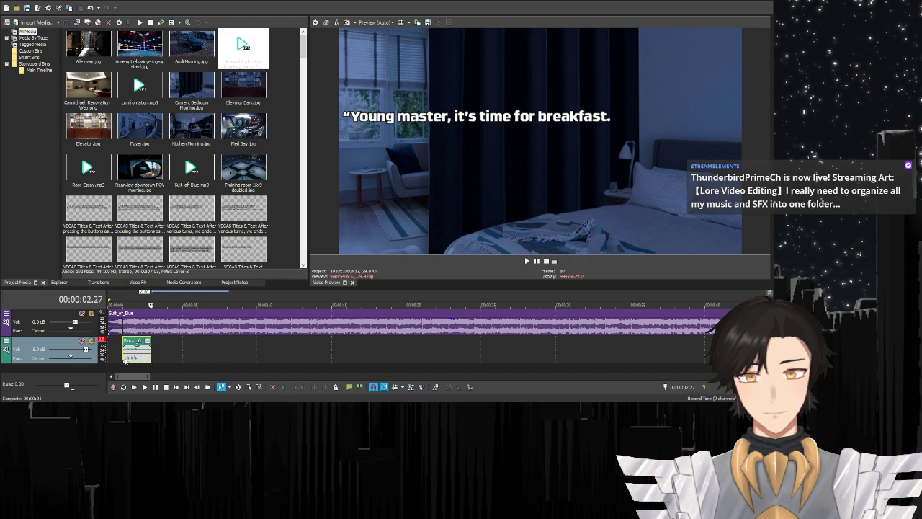
click(123, 369)
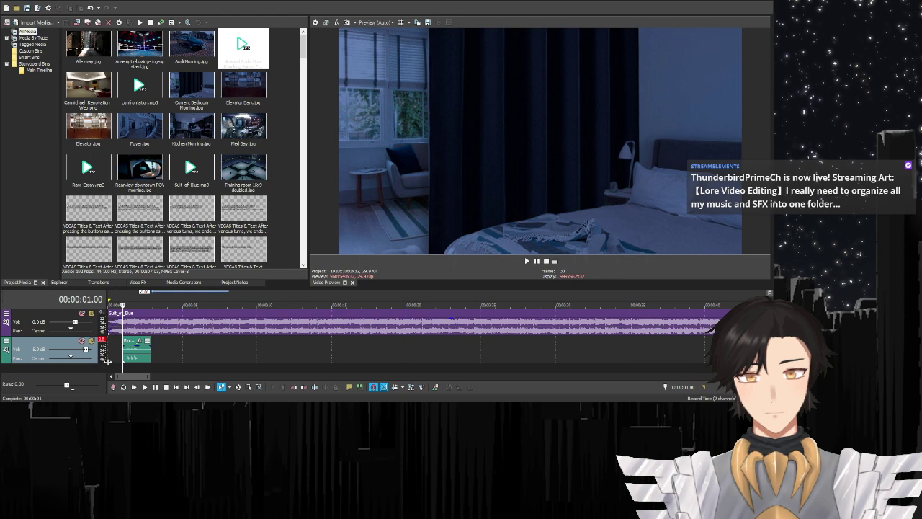
click(176, 386)
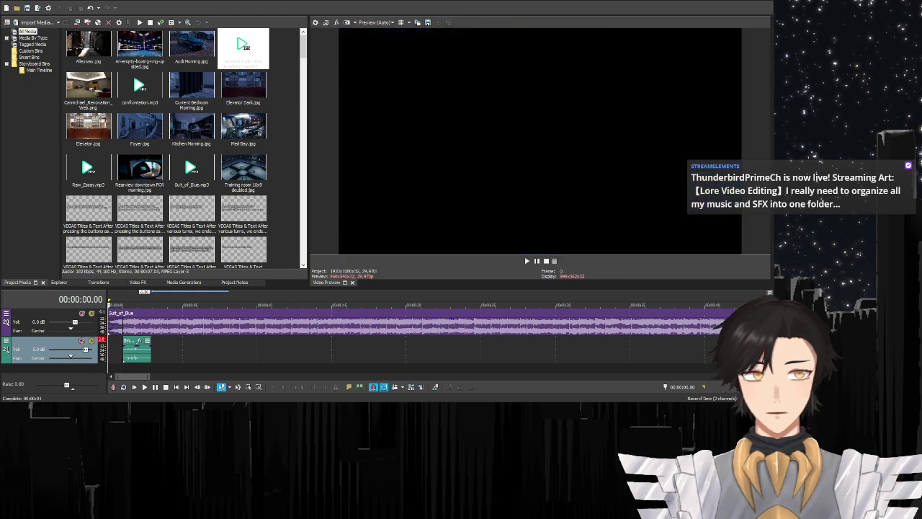
- Place the Best Door openclose sound effect on the door knocking track at 00:00:29.02, where the "I scrambled to change my clothes" caption starts
click(156, 388)
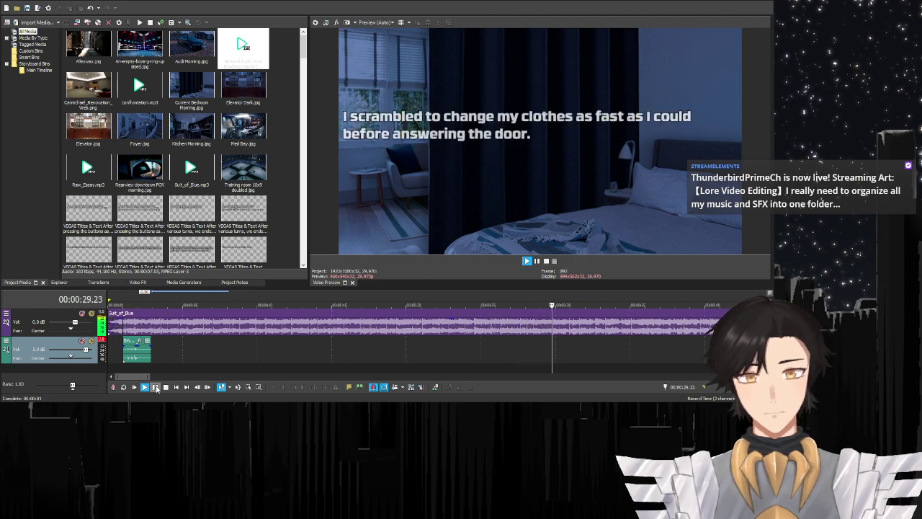
click(155, 387)
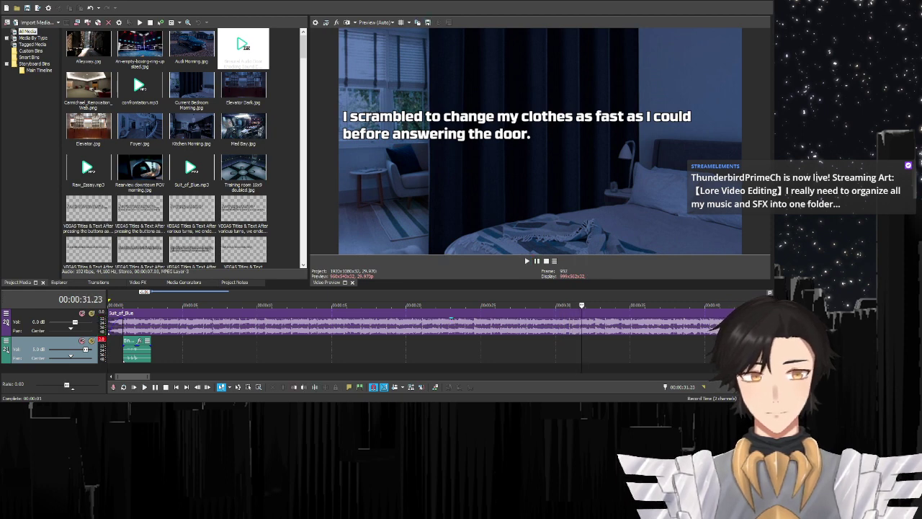
scroll(706, 328, up, 5)
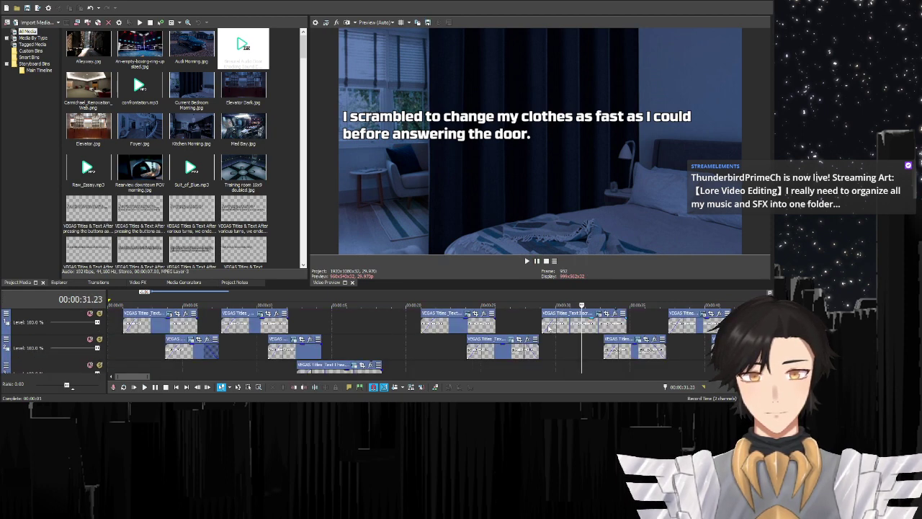
click(543, 325)
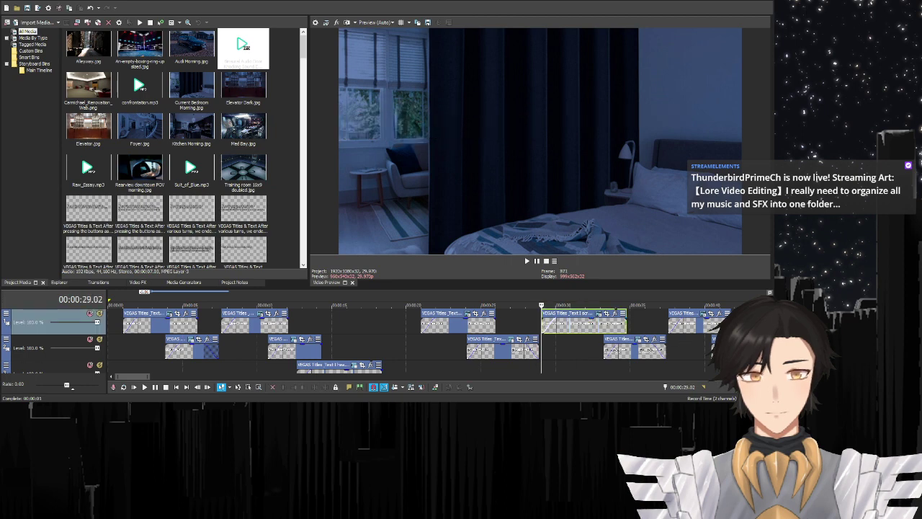
scroll(418, 339, down, 5)
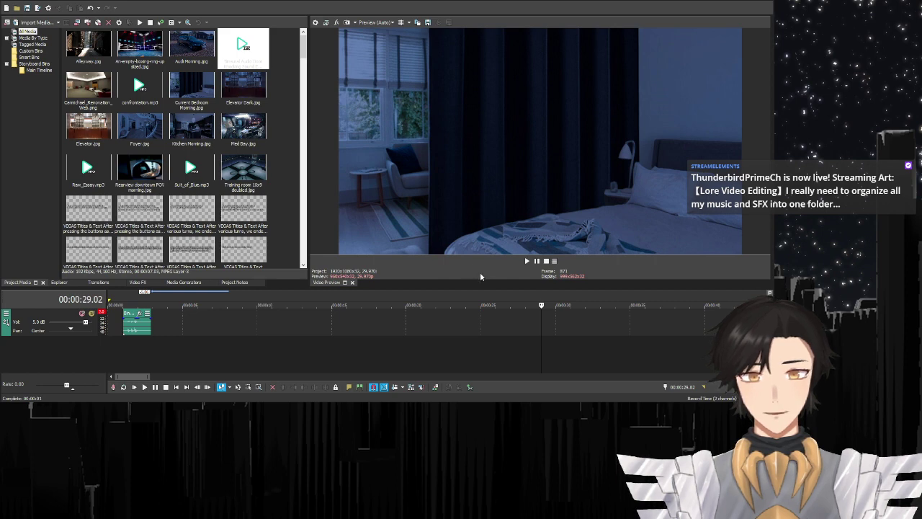
click(242, 47)
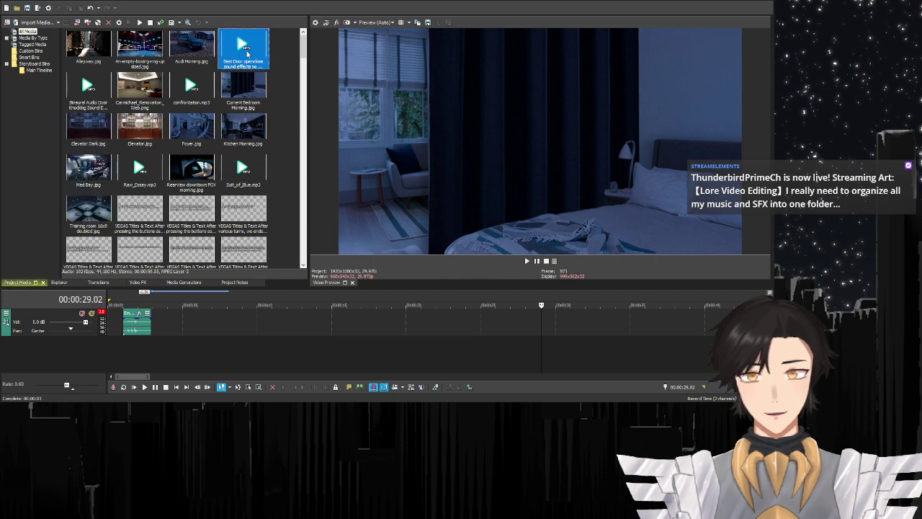
drag(242, 47, 544, 317)
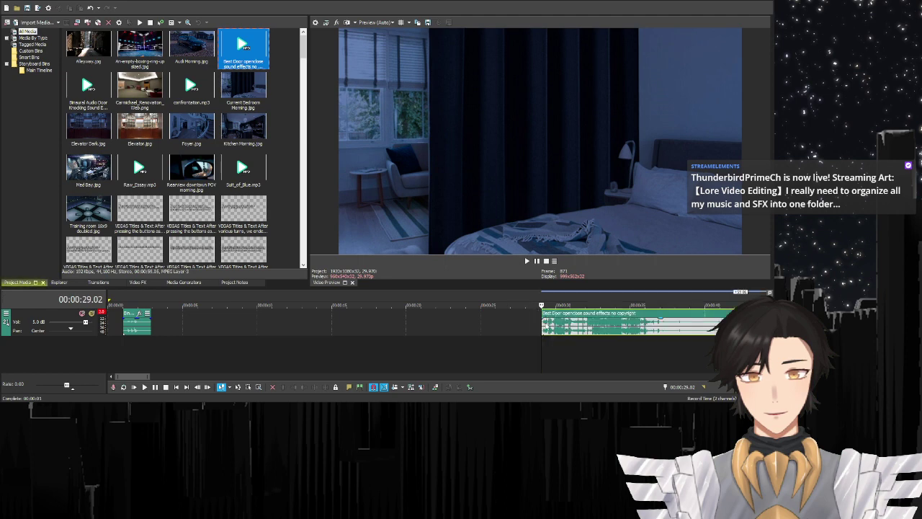
- Shift the door open/close clip earlier on its track and trim its start to 00:00:30.06
click(155, 387)
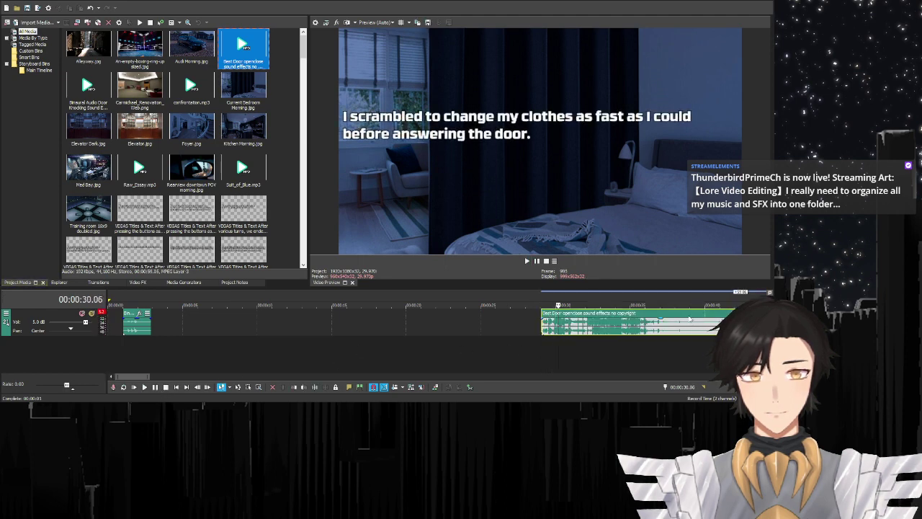
drag(688, 324, 556, 324)
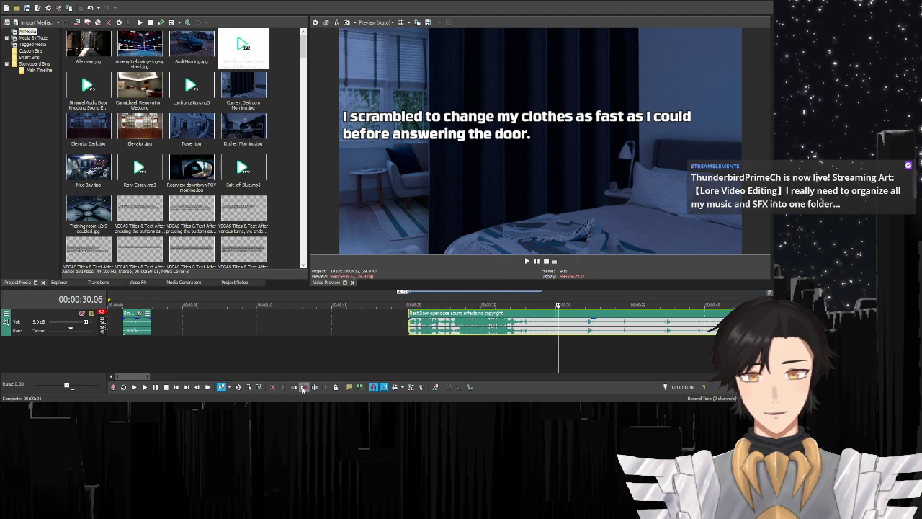
click(302, 389)
- Move the trimmed door open/close clip to start at 00:00:30.02 and play the caption with it
drag(593, 322, 483, 325)
scroll(425, 339, up, 3)
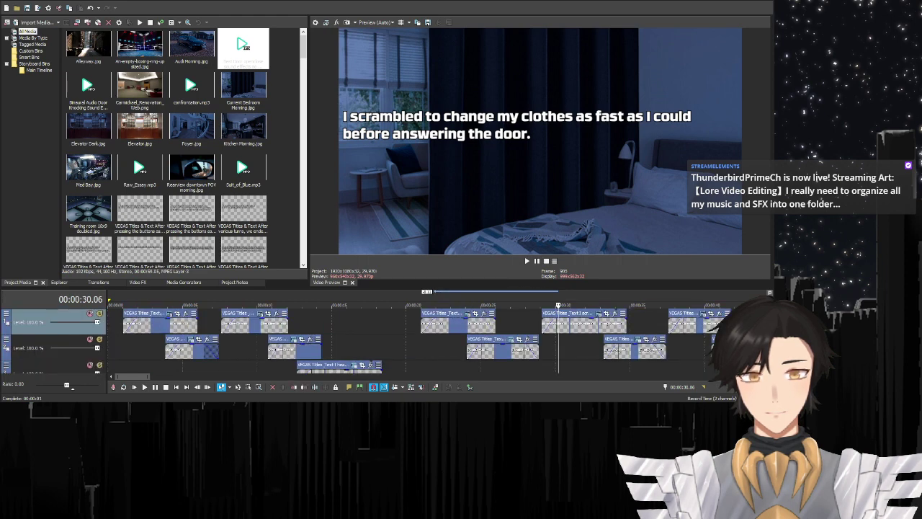
click(556, 323)
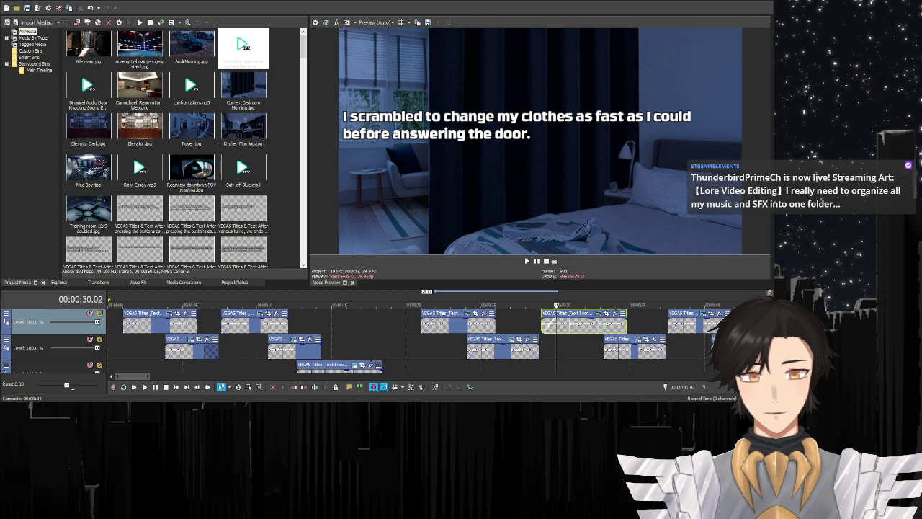
scroll(425, 338, down, 5)
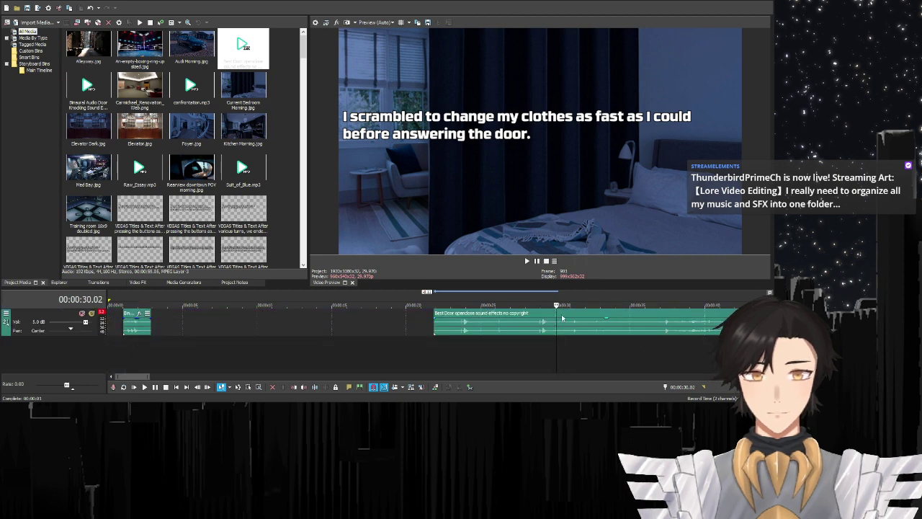
drag(560, 322, 686, 322)
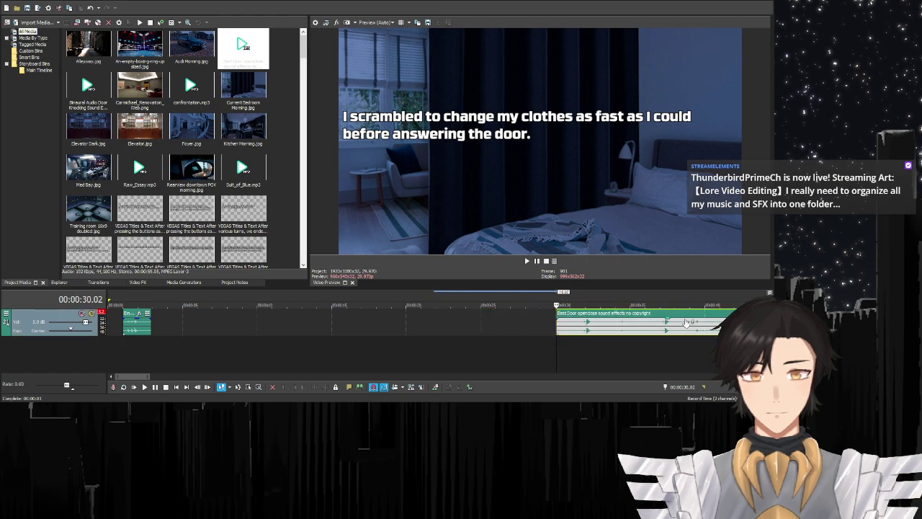
click(147, 388)
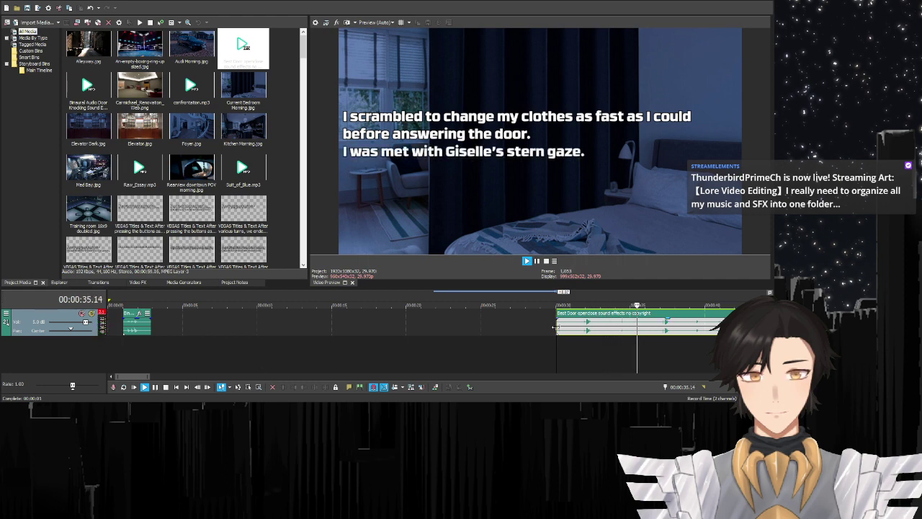
- Extend the start of the door open/close clip back to about 00:00:20 and play it from there
drag(557, 328, 484, 327)
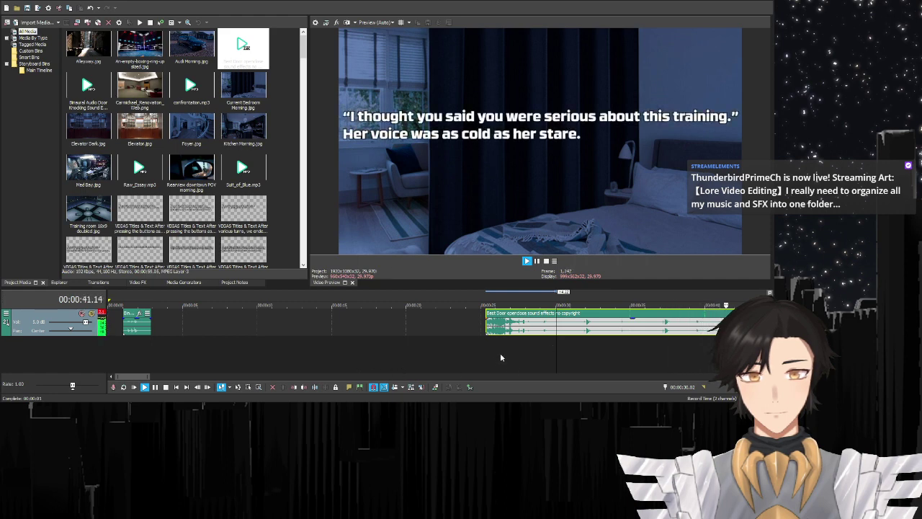
drag(488, 327, 405, 328)
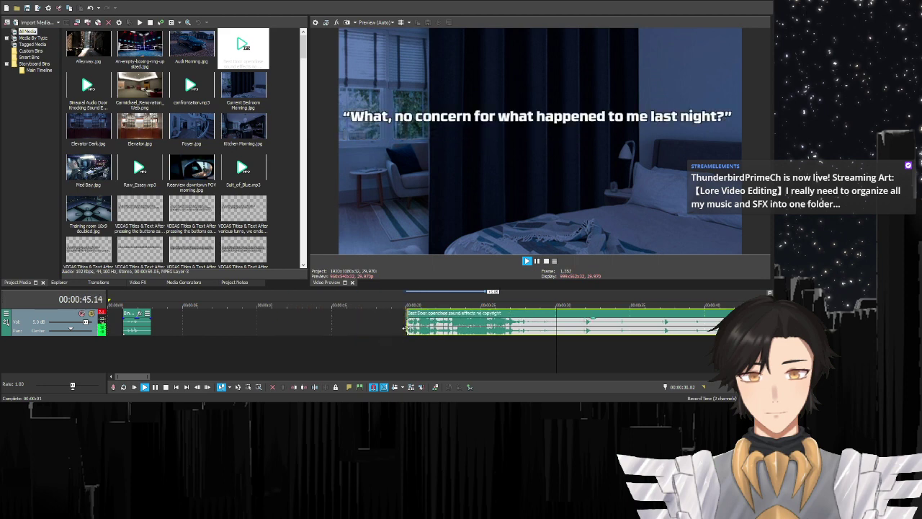
click(406, 347)
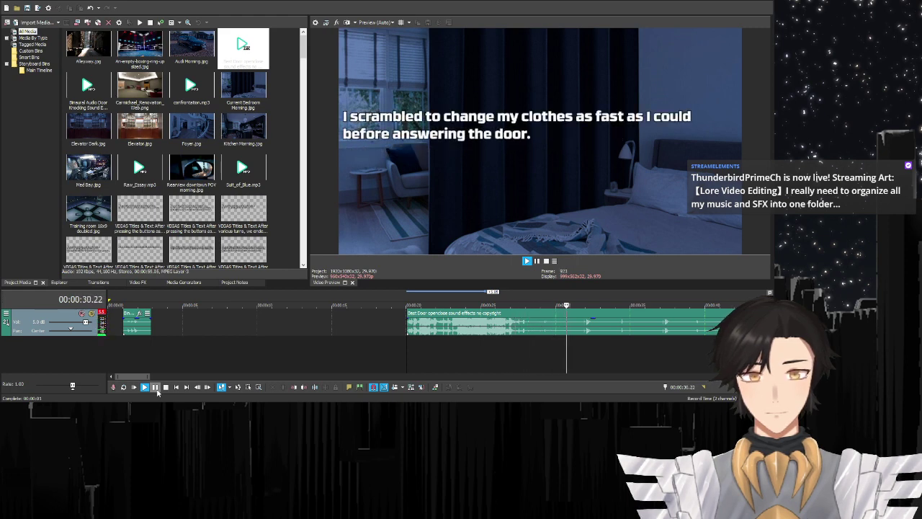
- Trim the start of the door open/close clip to 00:00:28.16 and play from there up to 00:00:29.24
click(537, 329)
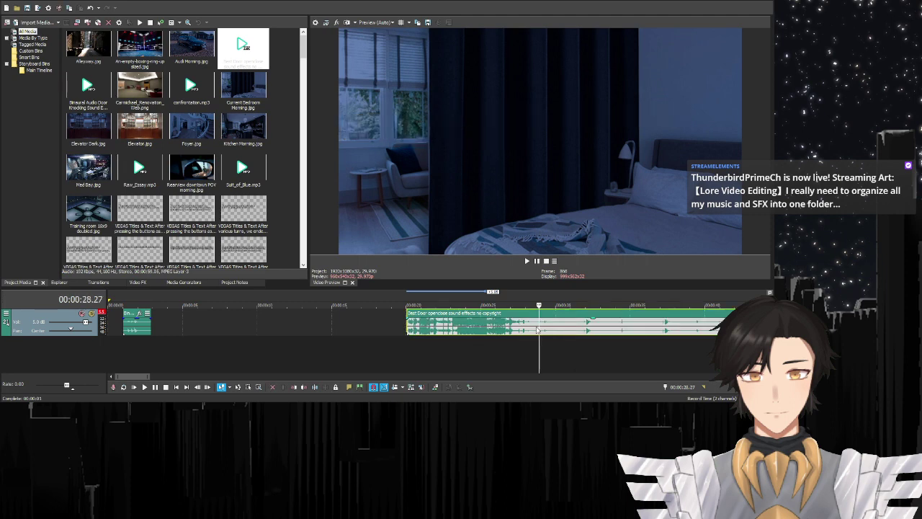
click(533, 329)
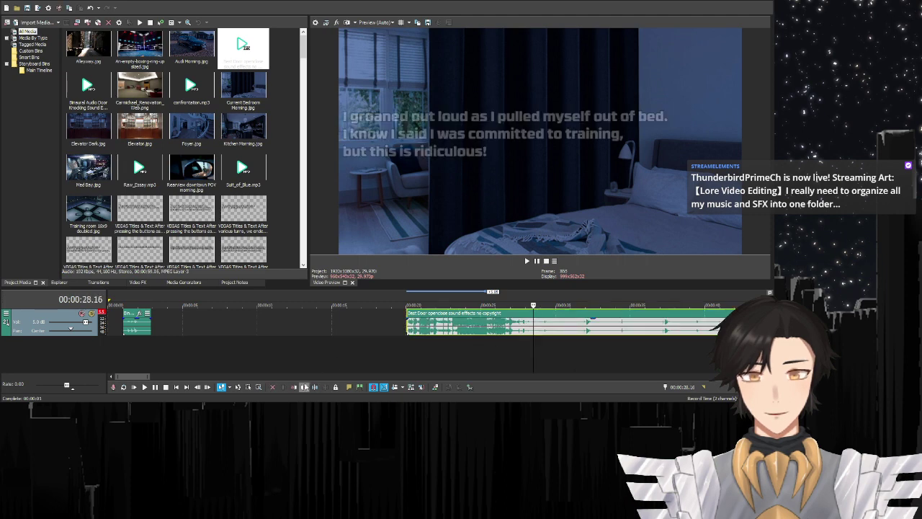
click(294, 387)
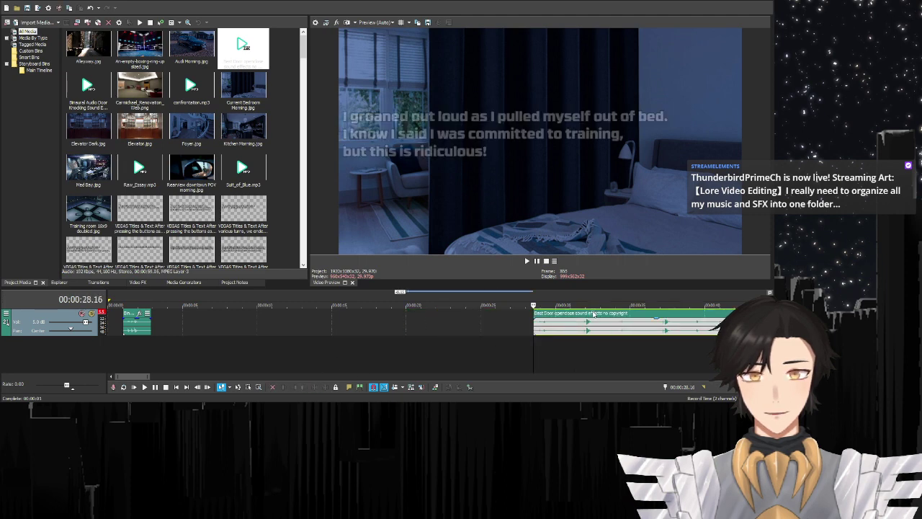
click(158, 387)
click(155, 387)
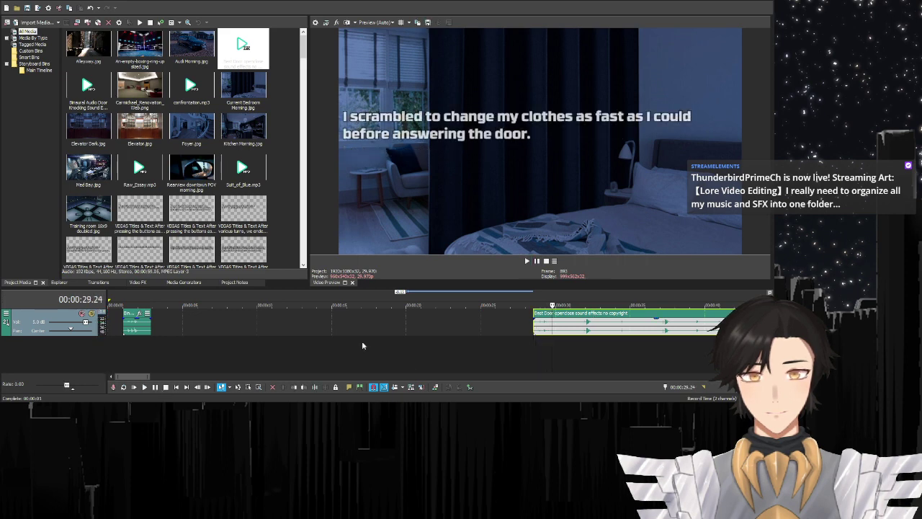
- Move the door open/close clip to start at 00:00:29.24 and trim its end to 00:00:32.01
drag(573, 316, 591, 315)
click(155, 387)
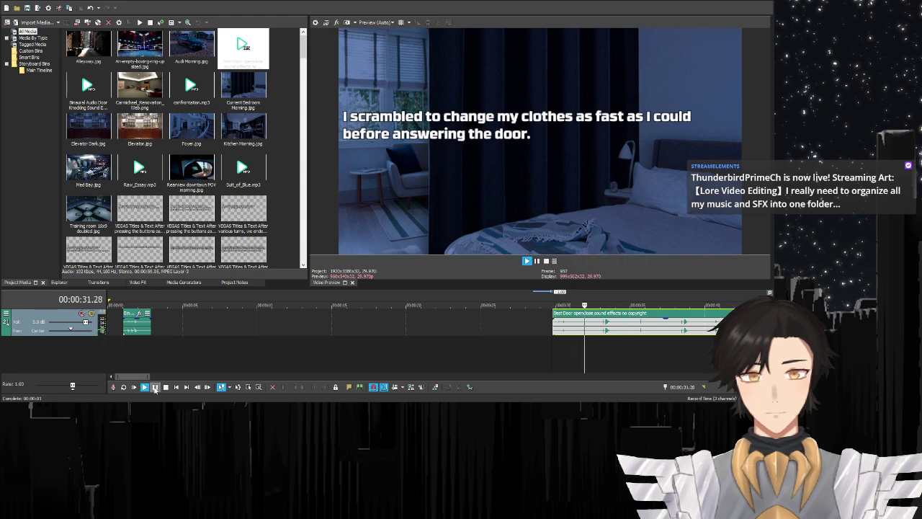
click(155, 387)
click(304, 388)
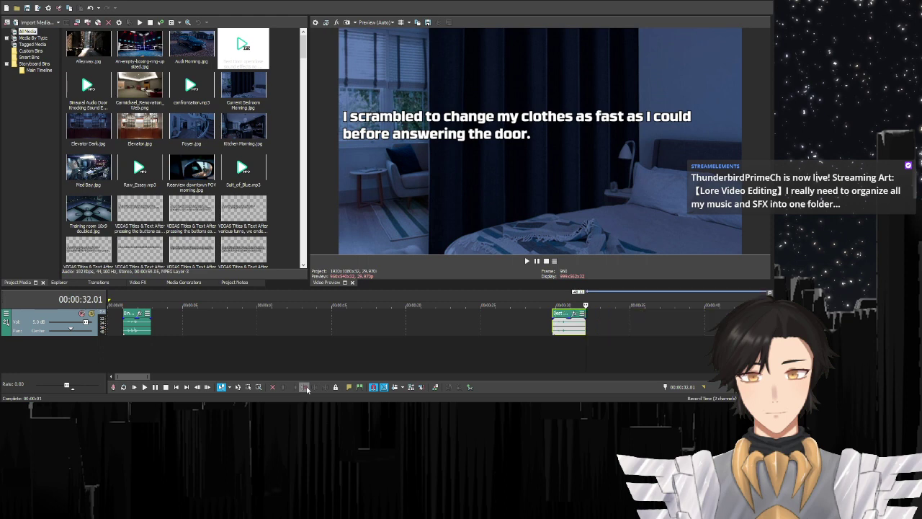
- Play the bedroom scene up to the "She made her way to the stairs" caption and set the playhead to that caption's start, 00:01:03.23
click(155, 387)
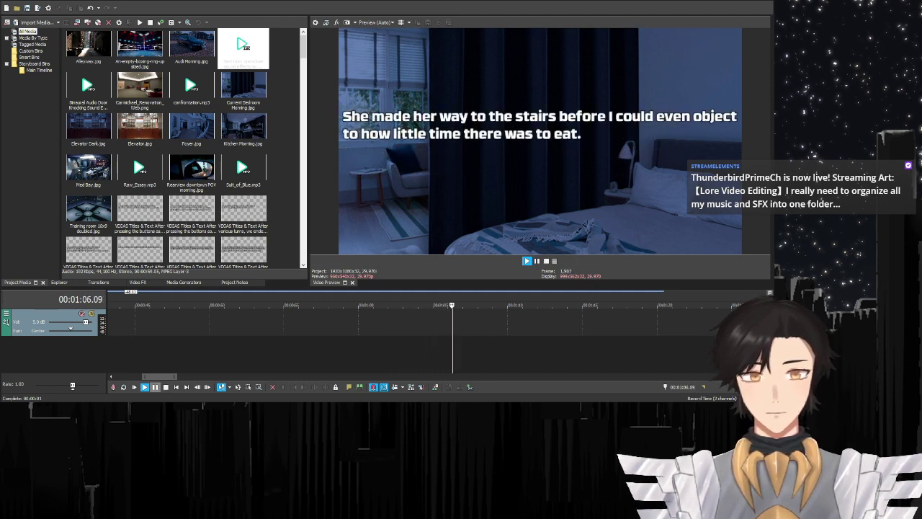
key(space)
click(433, 336)
click(413, 335)
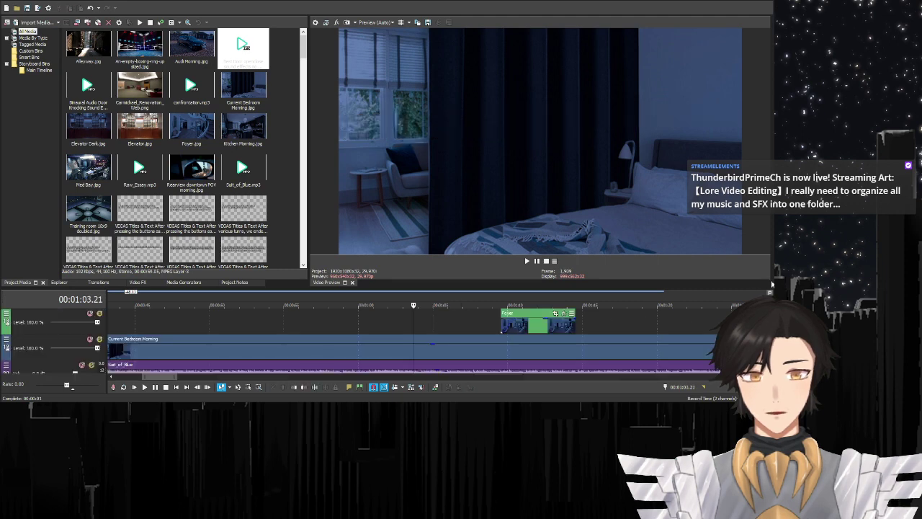
scroll(418, 324, down, 3)
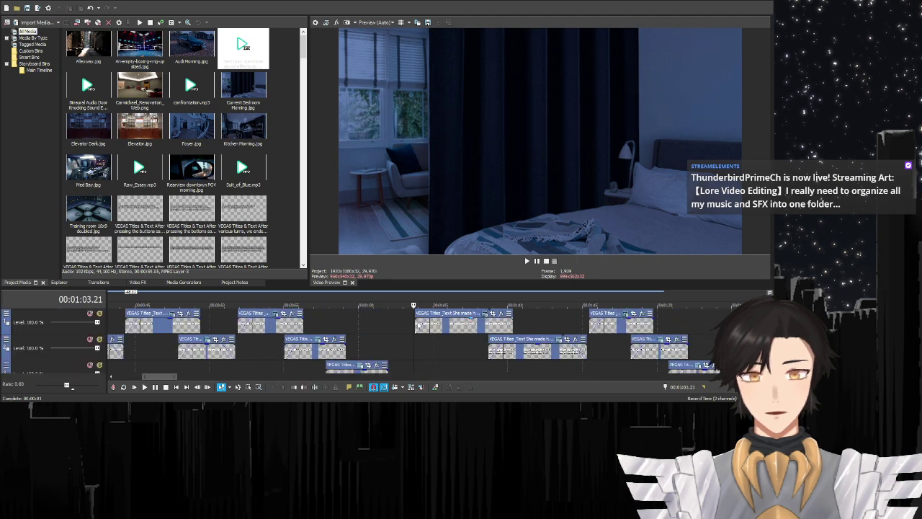
click(416, 325)
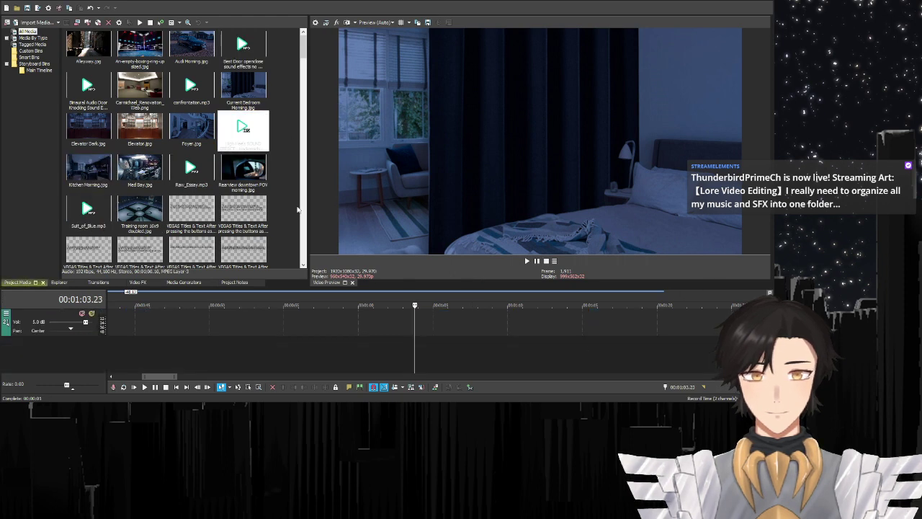
- Place the High Heels sound effect on the sound effects track, trim its start to 00:01:03.23, and play it up to 00:01:08.04
drag(244, 128, 444, 318)
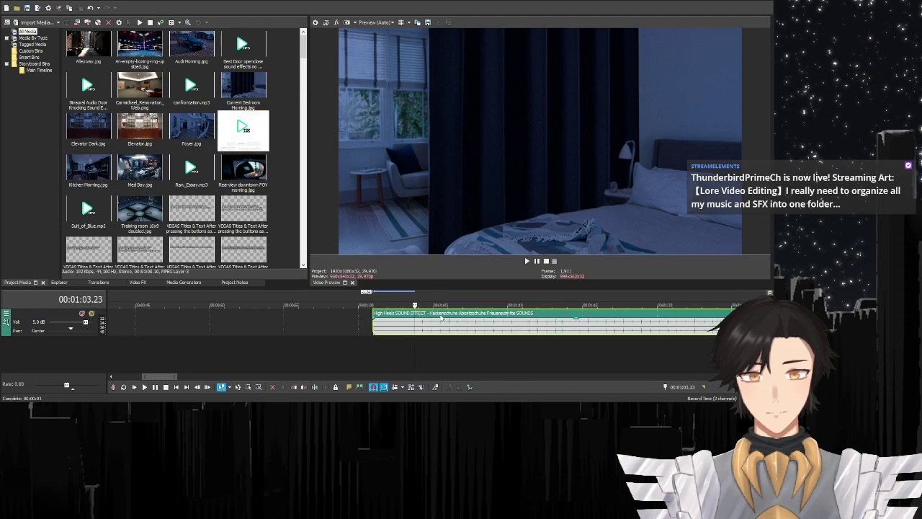
click(303, 387)
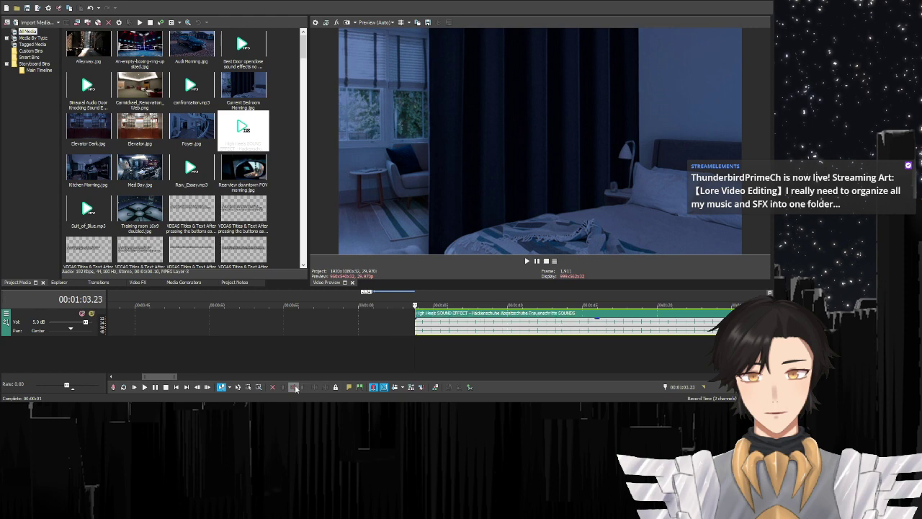
click(145, 388)
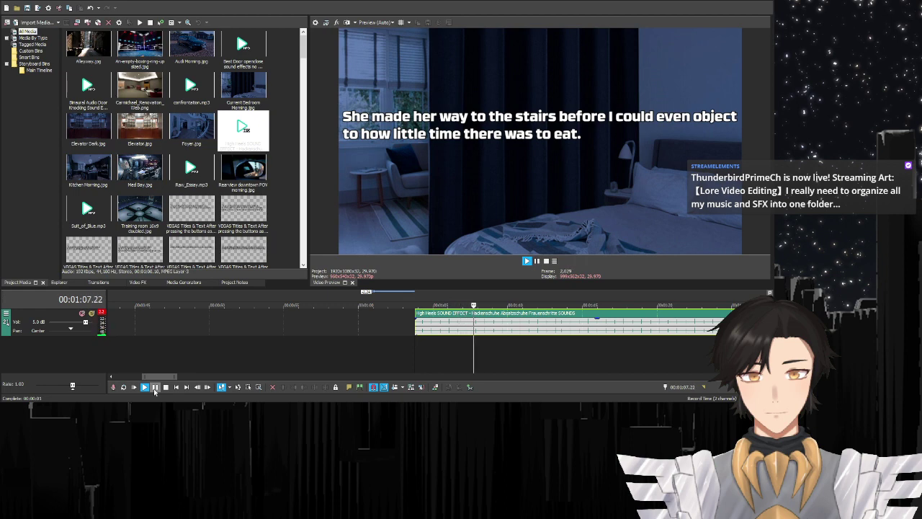
click(155, 388)
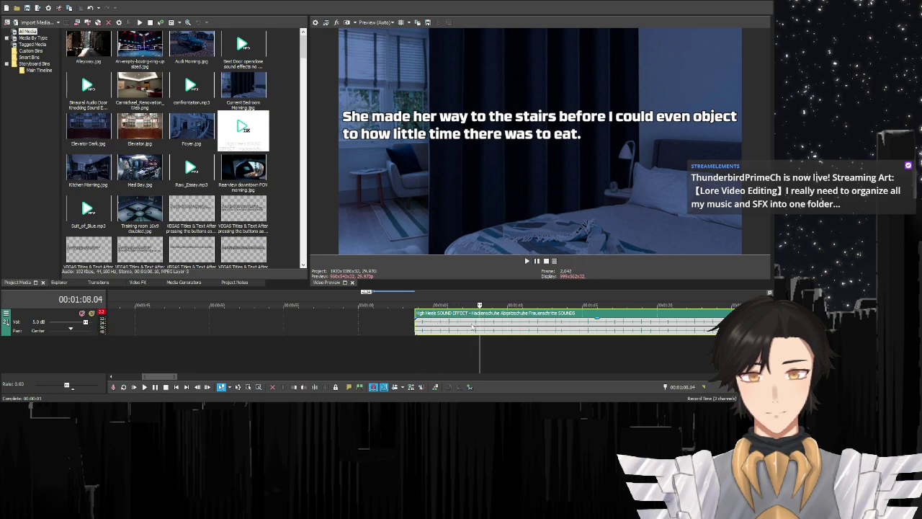
- Trim the end of the High Heels clip to 00:01:08.21 and return the playhead to the clip's start
click(144, 387)
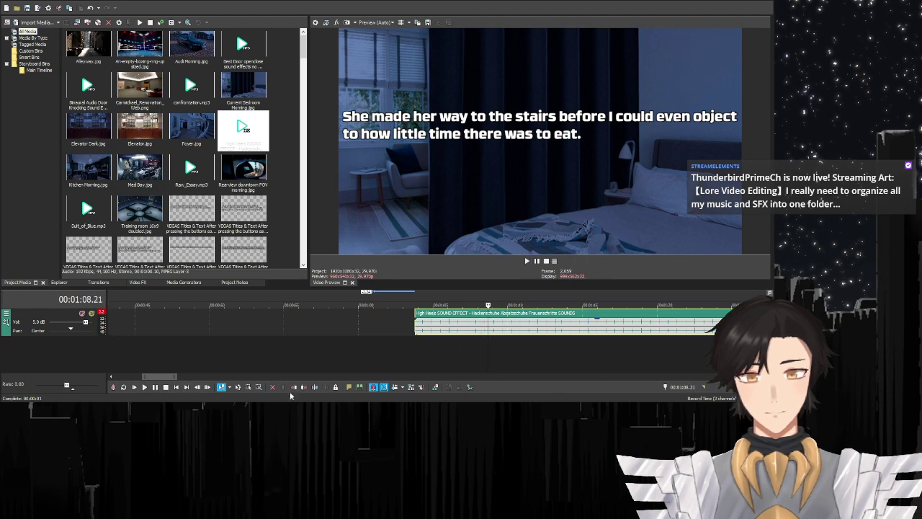
key(s)
key(Delete)
click(411, 345)
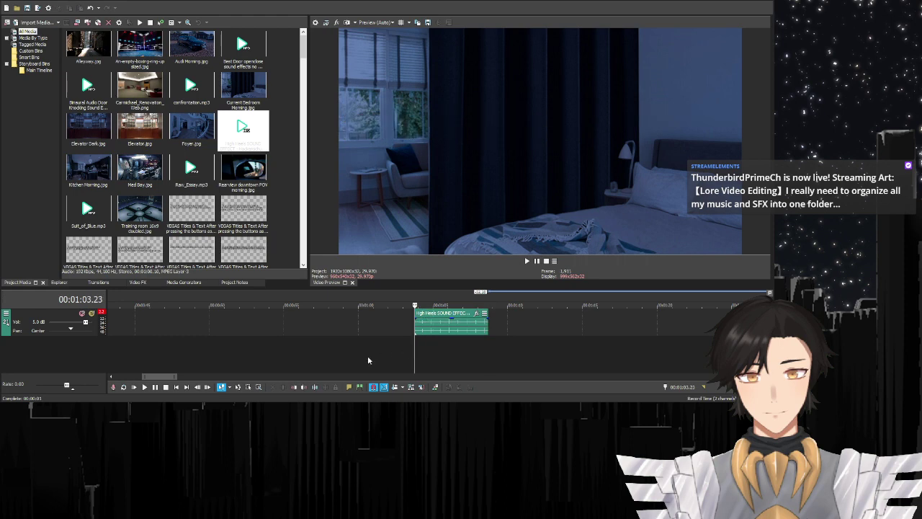
- Play from the High Heels clip into the kitchen scene, and replay the footsteps from 00:01:03.23
key(space)
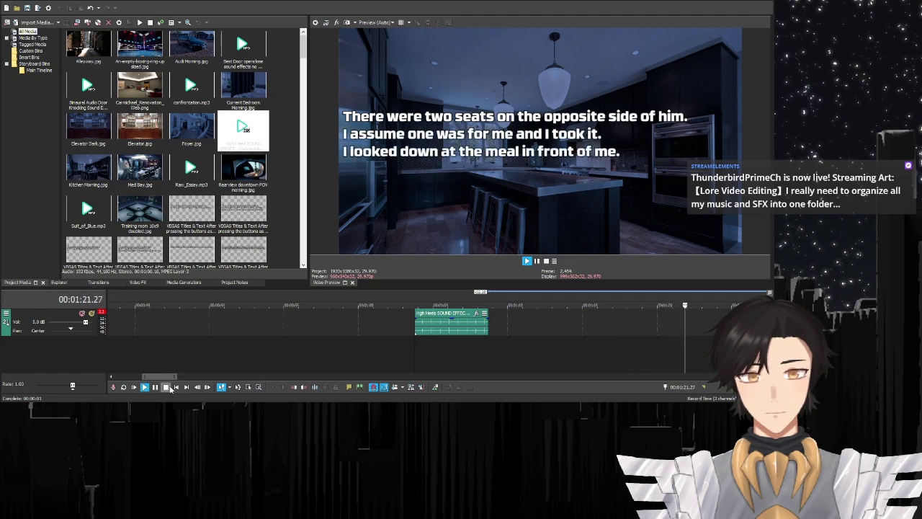
click(166, 386)
click(144, 387)
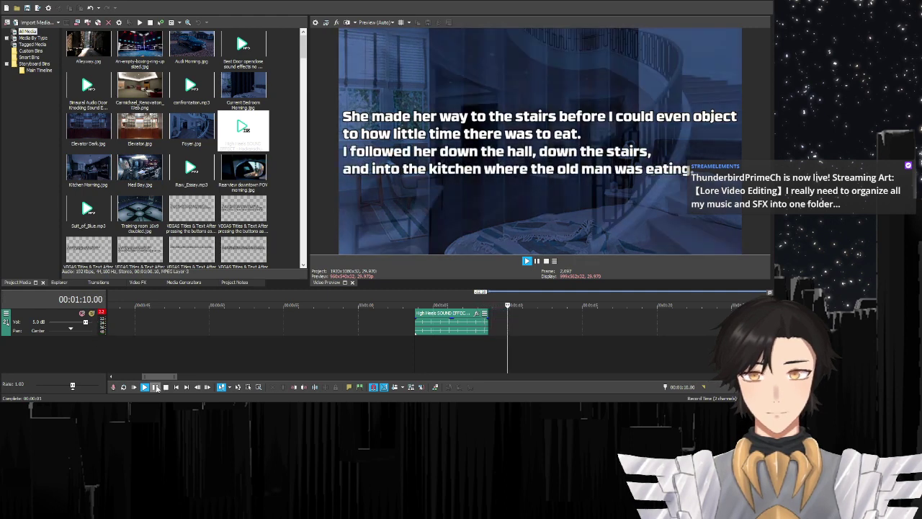
- Place the Walking down the stairs sound effect at 00:01:10.06 on the High Heels track and preview it into the kitchen scene
click(156, 388)
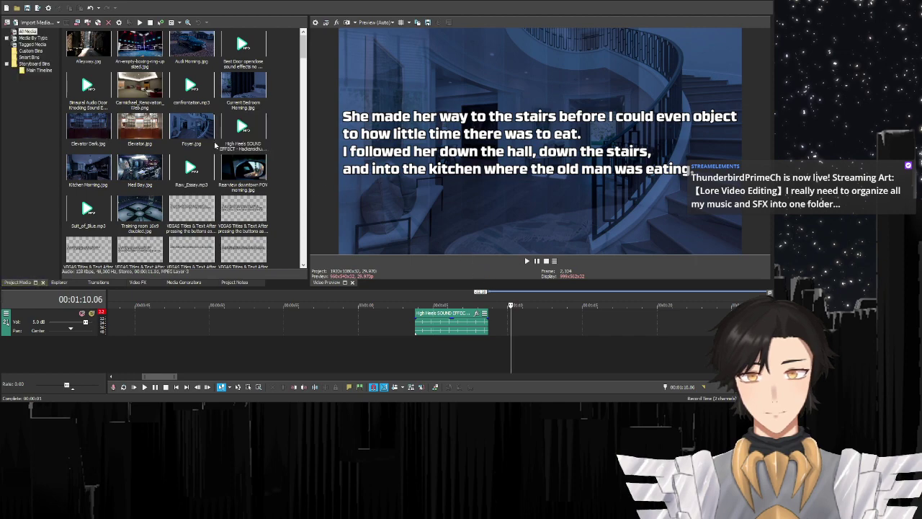
scroll(215, 145, down, 10)
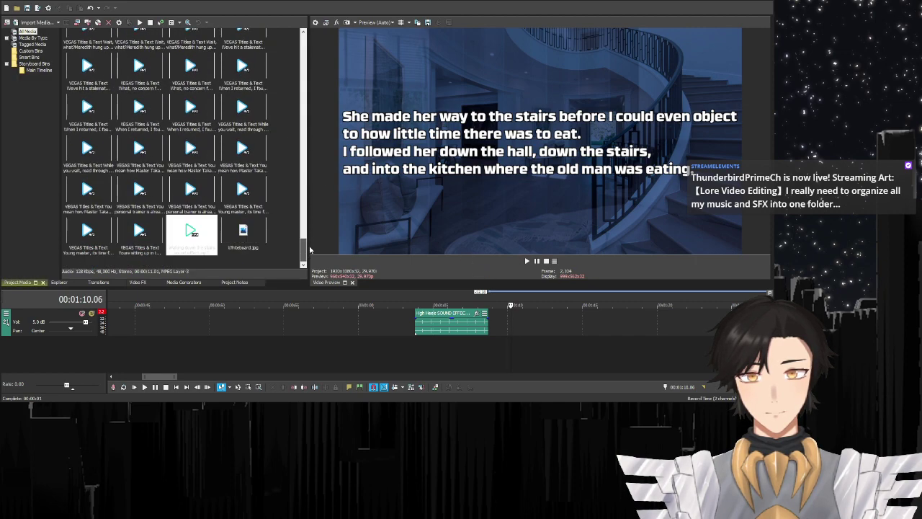
drag(191, 234, 515, 326)
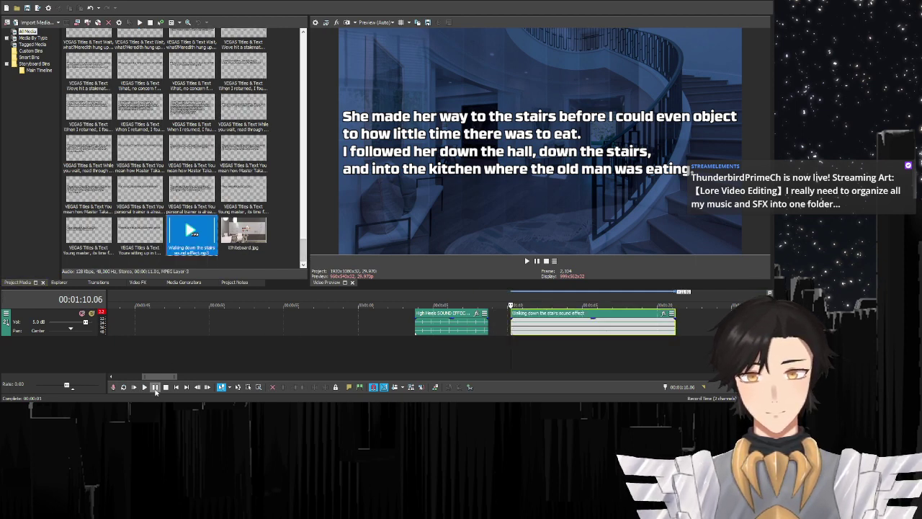
key(space)
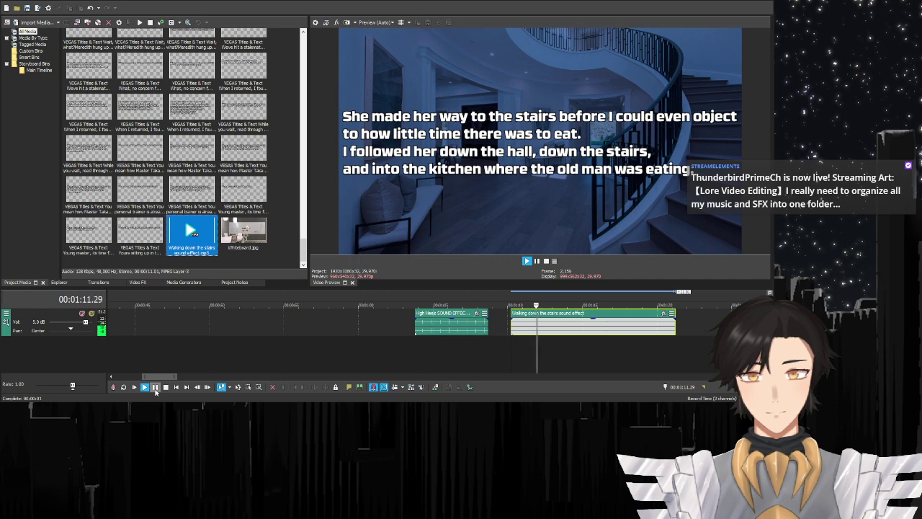
click(156, 389)
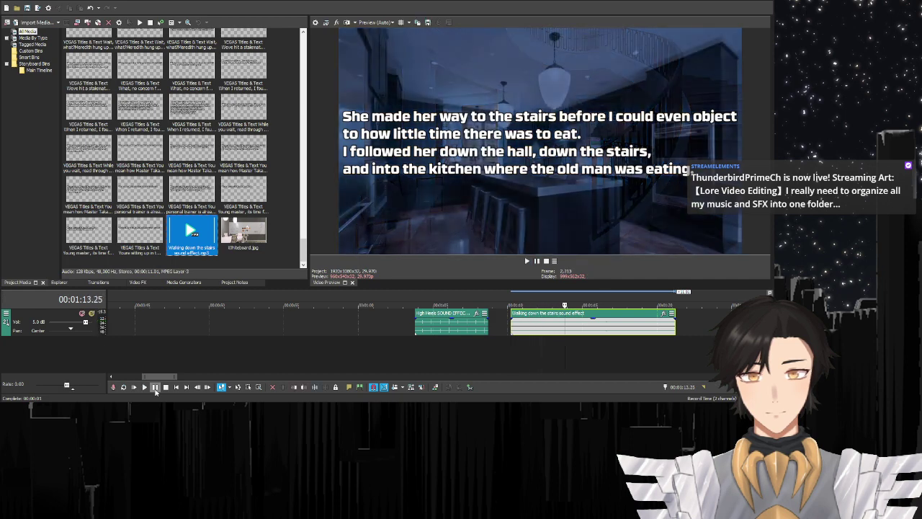
key(space)
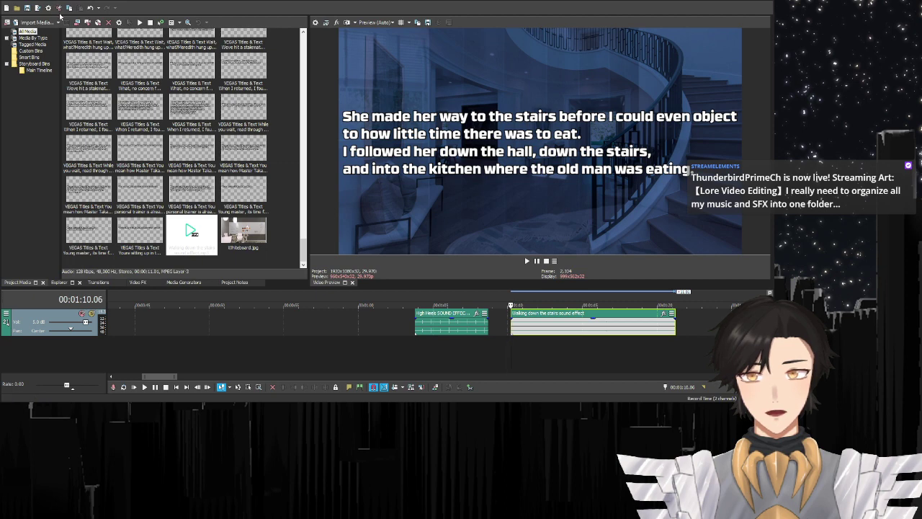
- Add a new audio track at 10 dB volume, move the stairs clip onto it, and play the clip
key(ctrl+q)
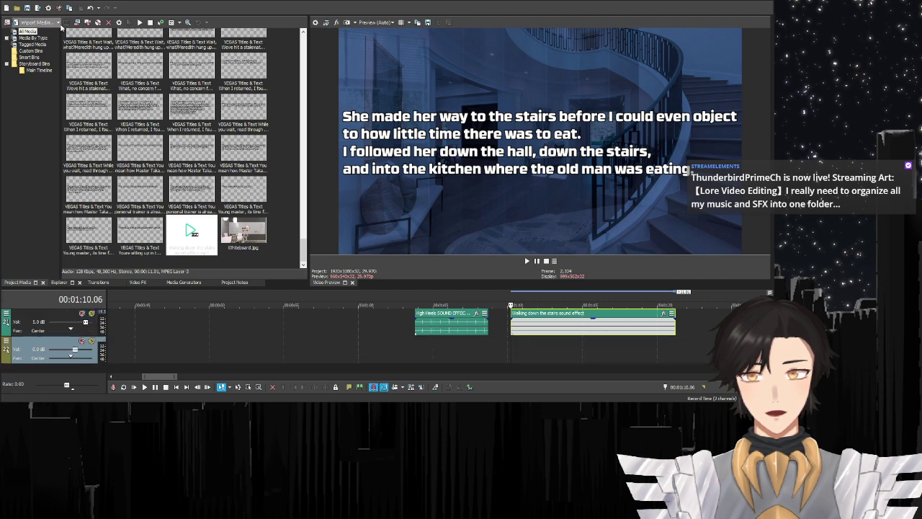
double_click(38, 350)
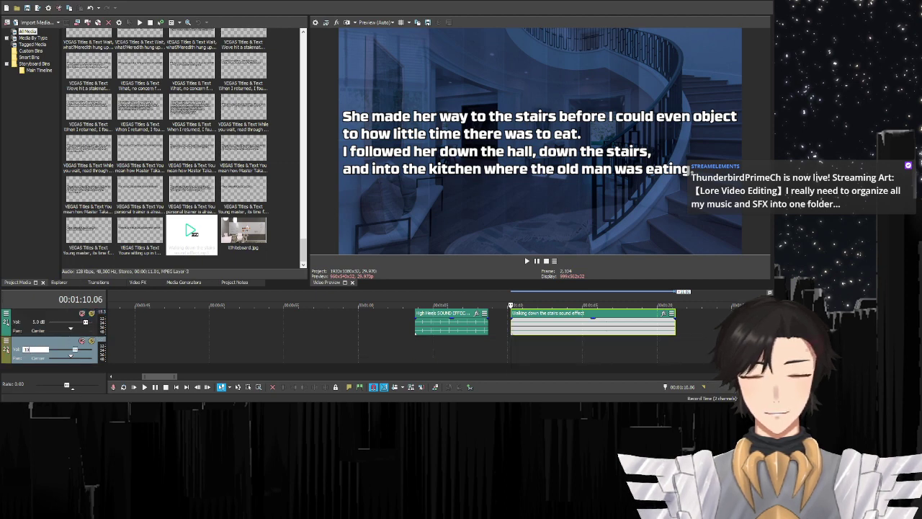
text(10)
key(Return)
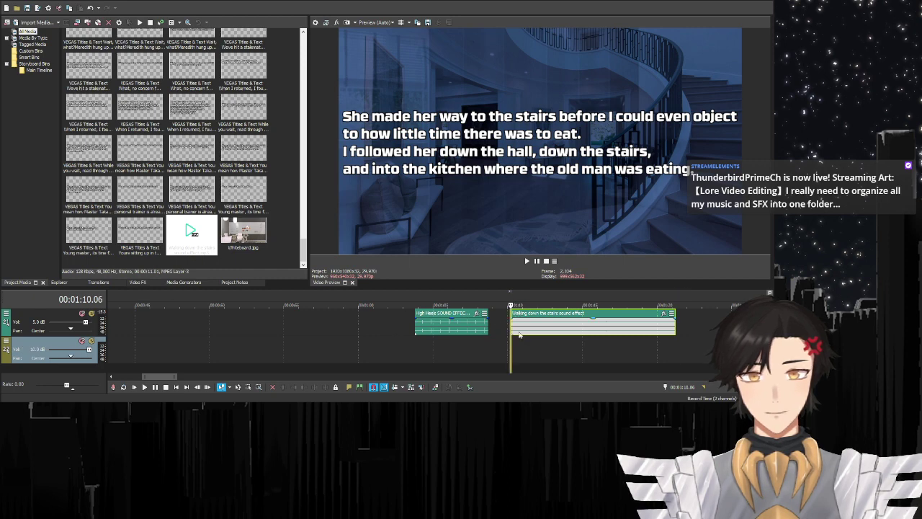
drag(514, 317, 514, 345)
click(144, 387)
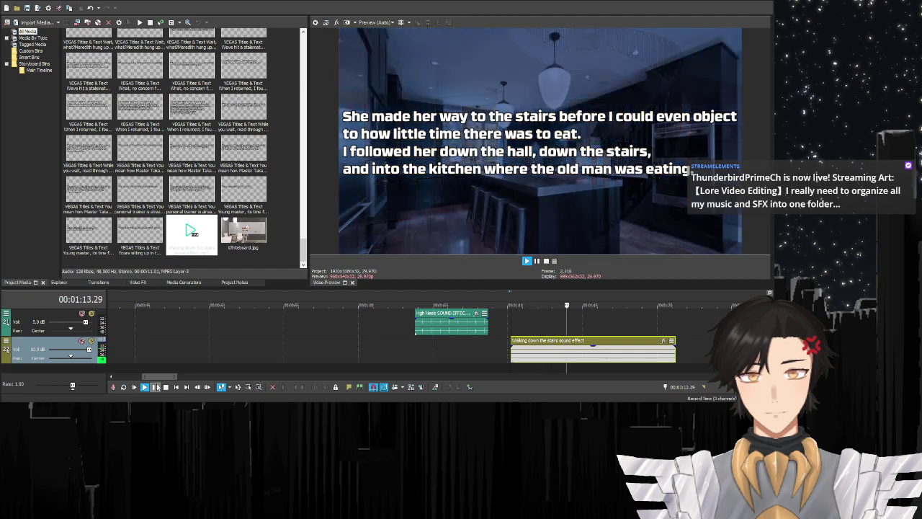
click(157, 387)
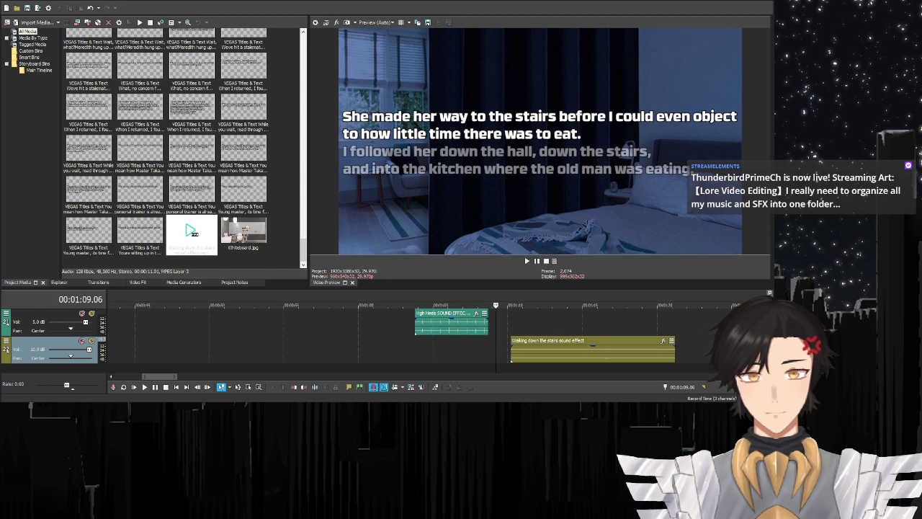
- Move the stairs clip earlier so it starts just before the second caption at 00:01:08.21, and play it up to 00:01:14.06
scroll(770, 286, up, 3)
click(488, 351)
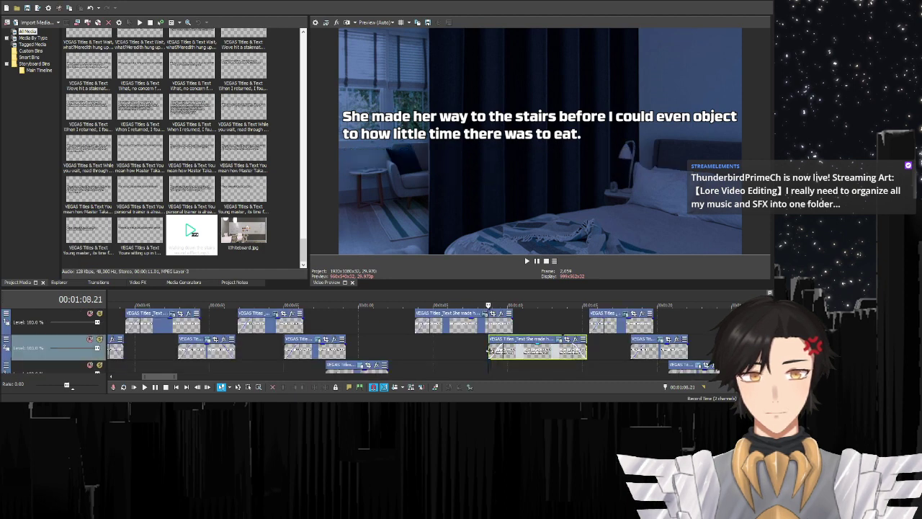
scroll(769, 293, down, 3)
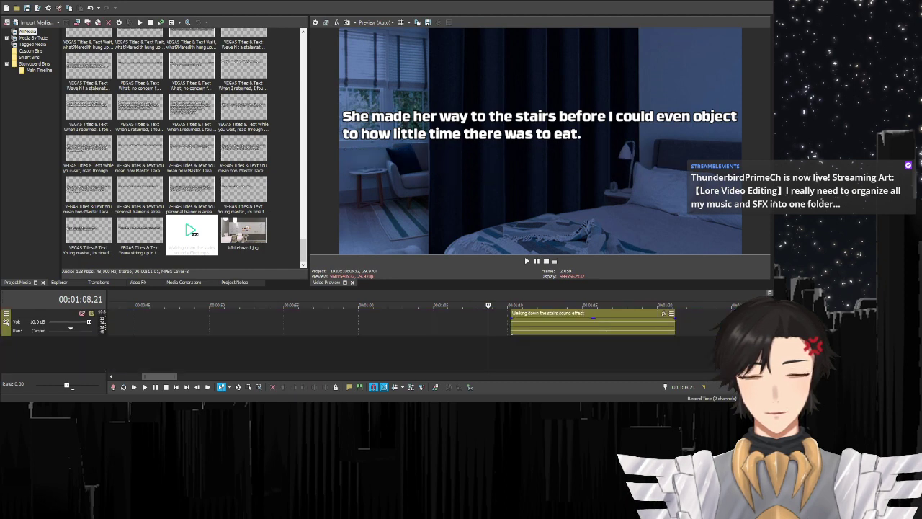
drag(577, 314, 541, 317)
click(470, 344)
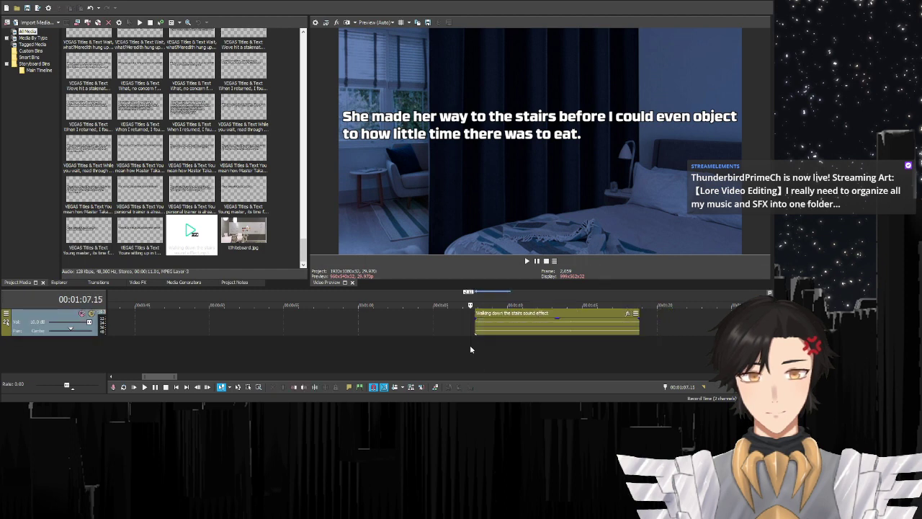
click(155, 388)
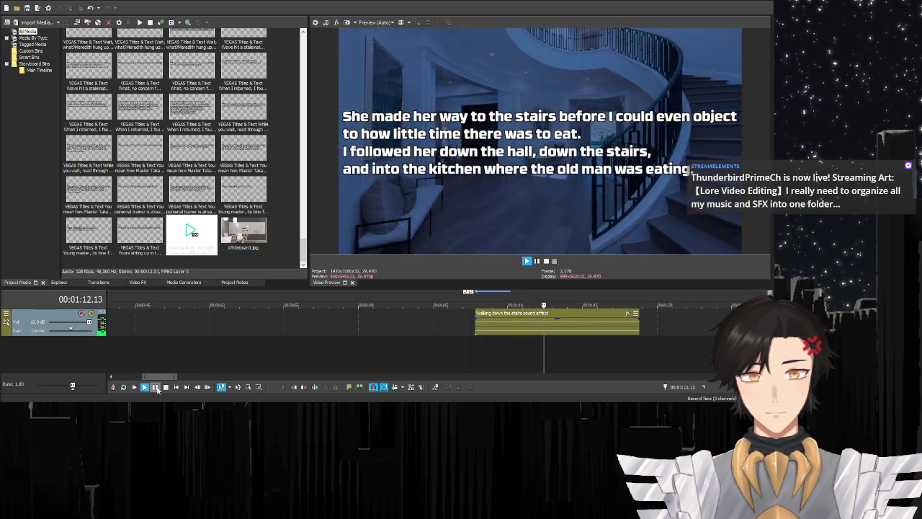
click(156, 387)
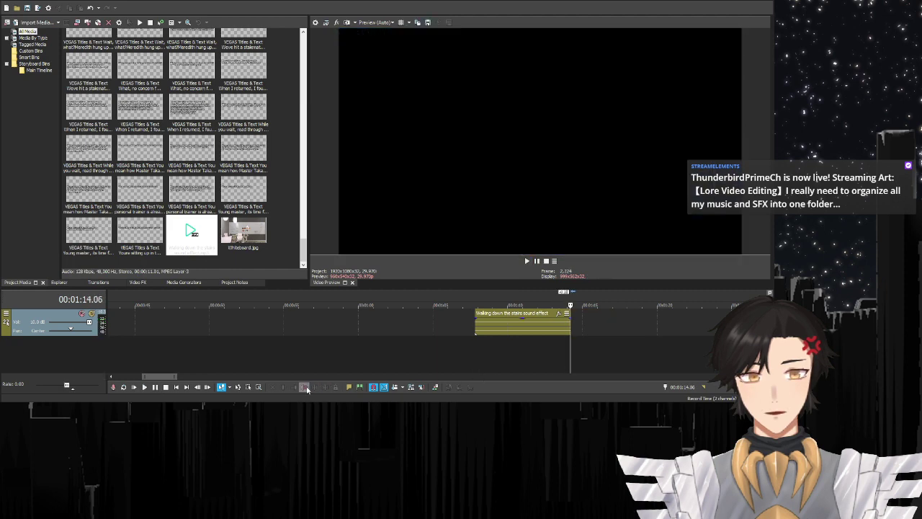
- Trim the end of the stairs clip to 00:01:14.06 and replay the passage from 00:01:06.27
click(588, 322)
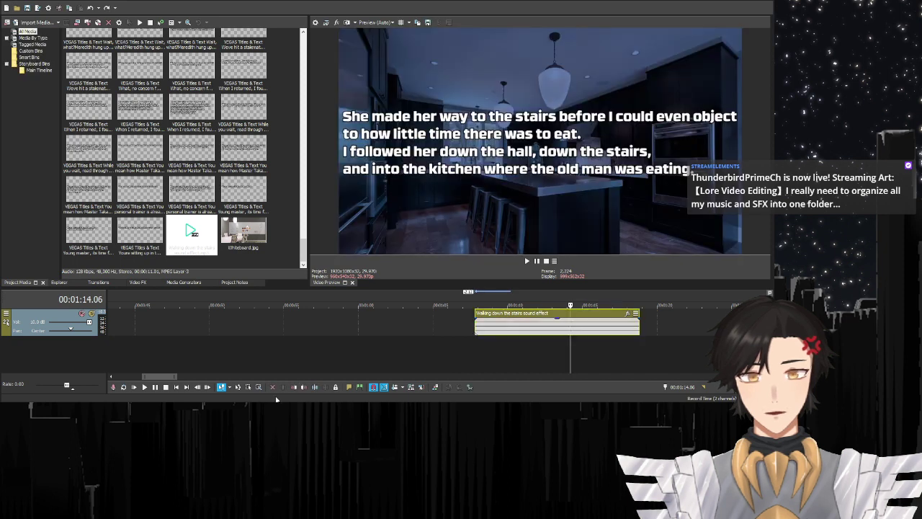
click(304, 387)
click(462, 359)
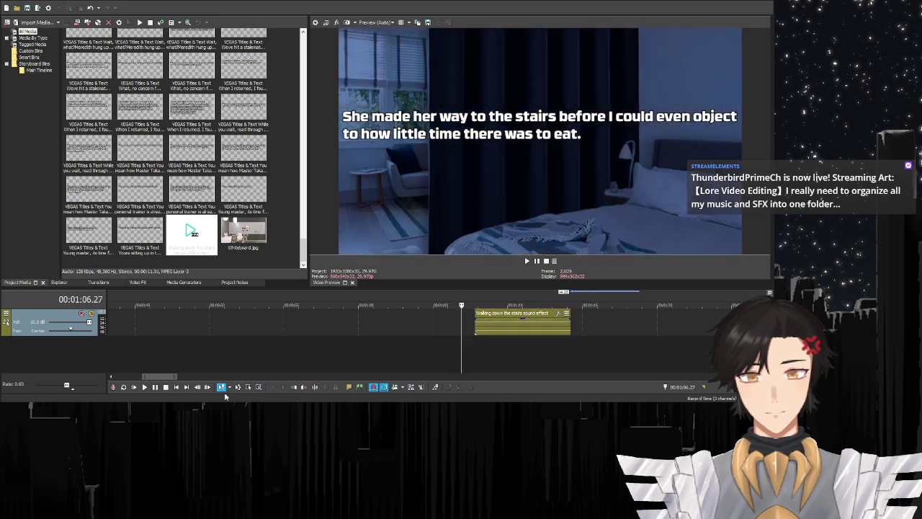
click(155, 390)
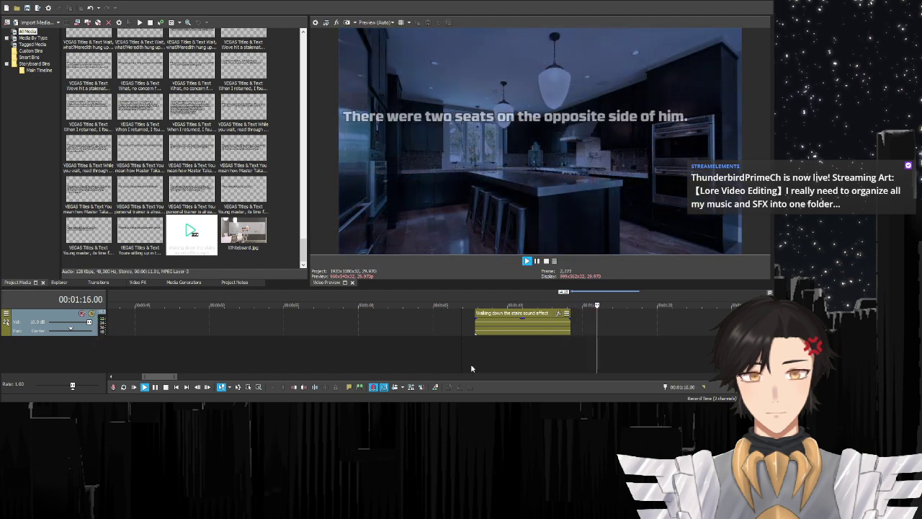
click(173, 387)
- Extend the end of the High Heels clip to match the end of the stairs clip, and play both up to 00:01:19.22
scroll(360, 338, up, 3)
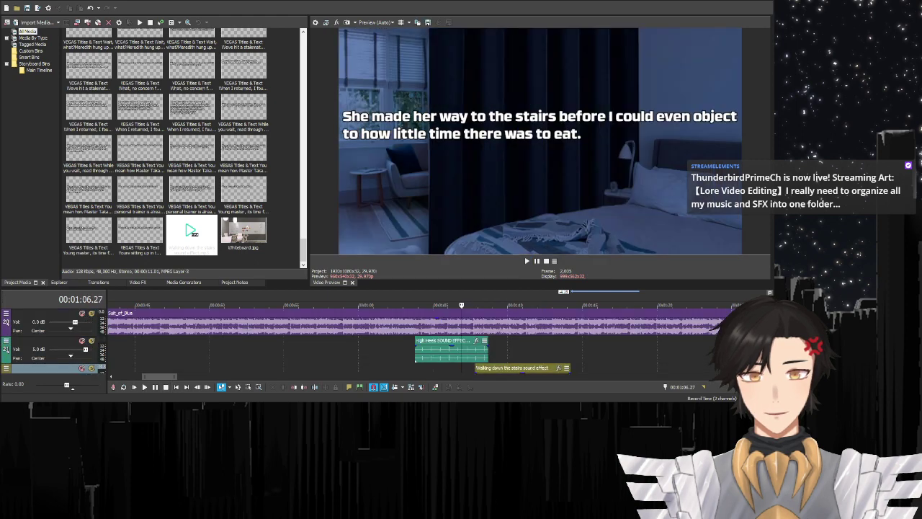
drag(487, 354, 566, 351)
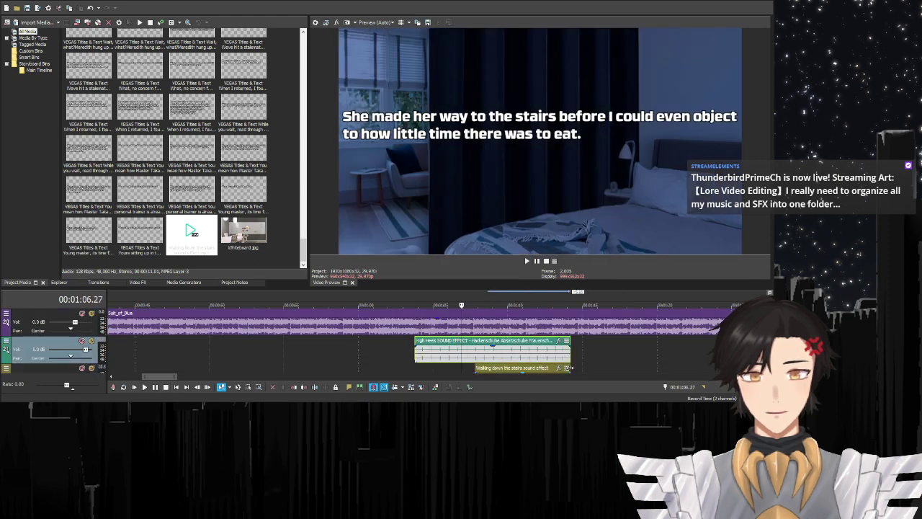
click(155, 388)
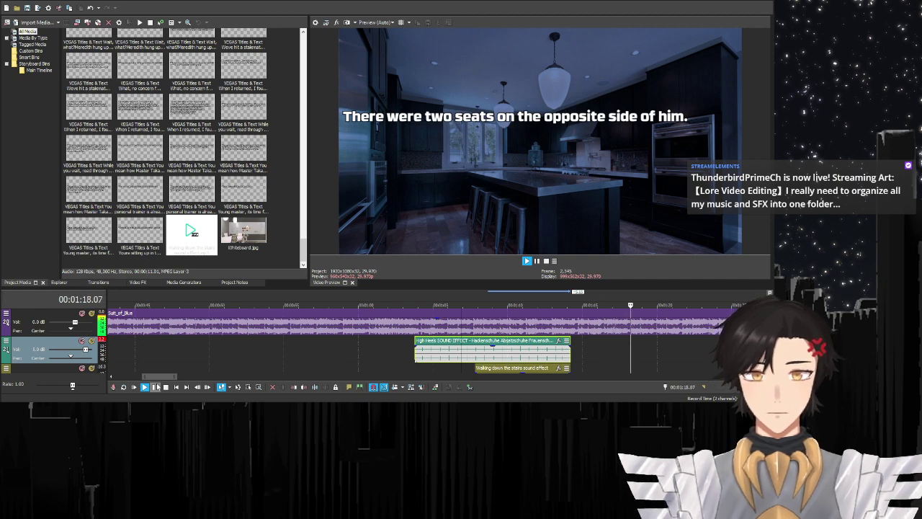
click(155, 387)
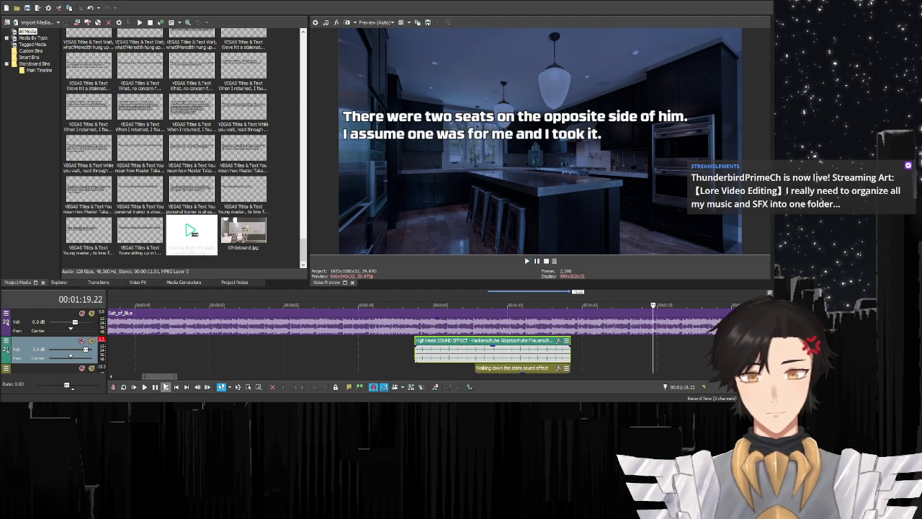
- Place the Furniture or Chair Dragged On Floor sound effect about one second before 00:01:18.25 on the High Heels track, and play it to 00:01:21.20
click(639, 351)
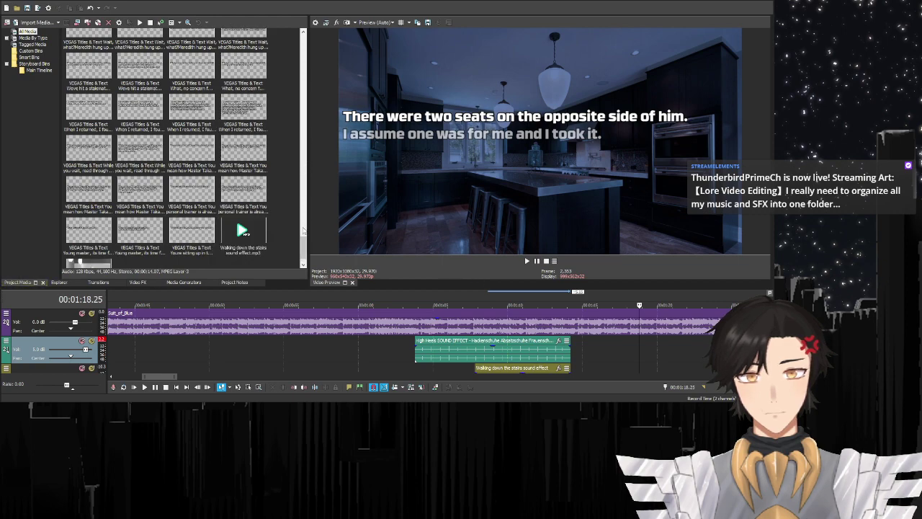
drag(303, 244, 303, 42)
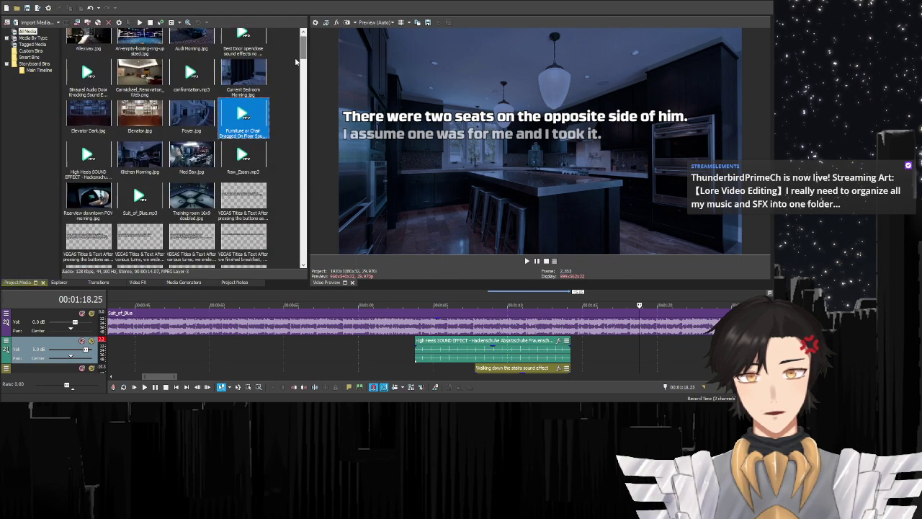
drag(304, 197, 661, 345)
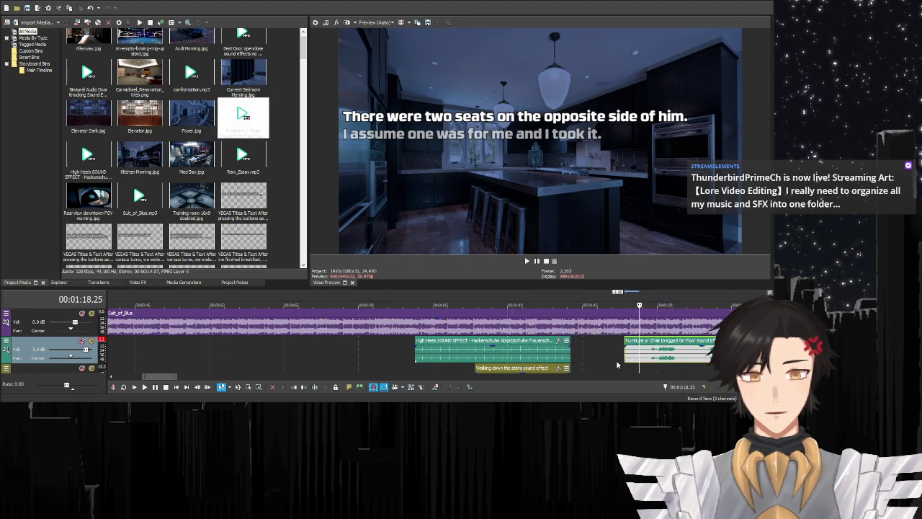
click(617, 365)
click(154, 387)
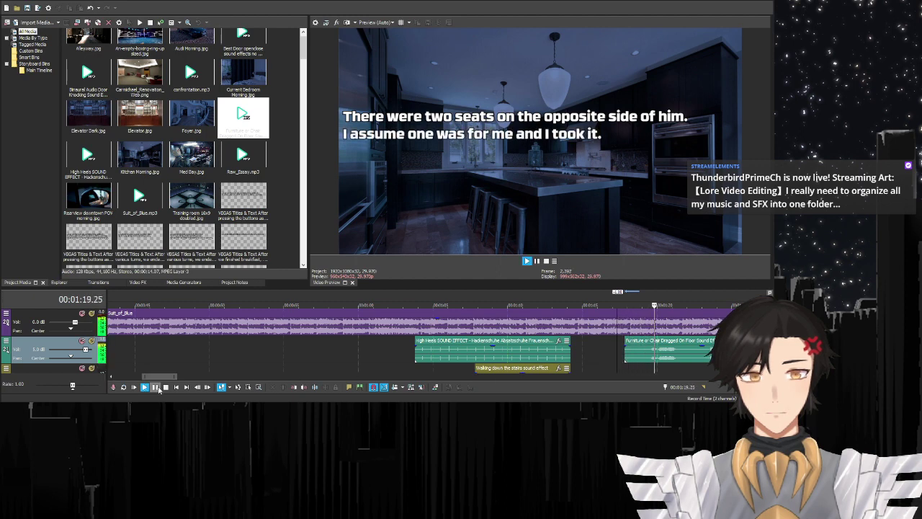
click(159, 389)
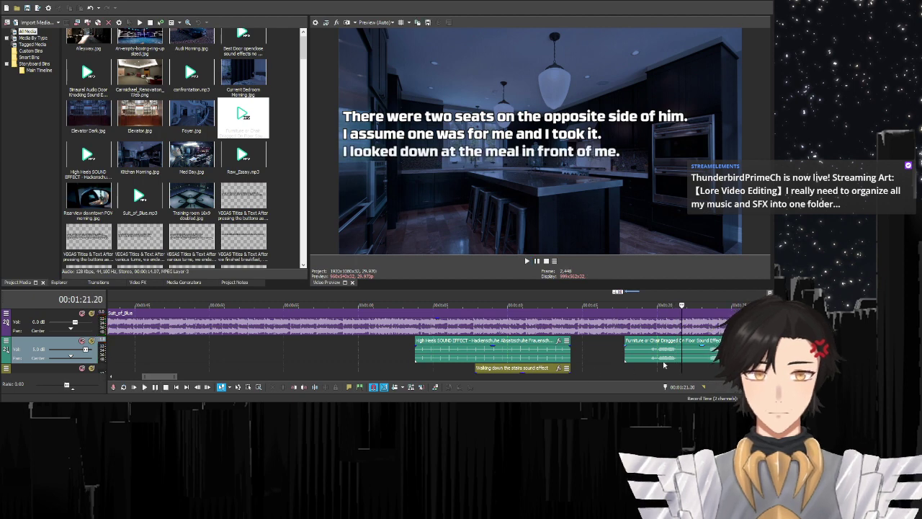
- Trim the end of the chair dragging clip to 00:01:21.20 and play on to the "As I began digging in" caption at 00:01:36.14
click(689, 354)
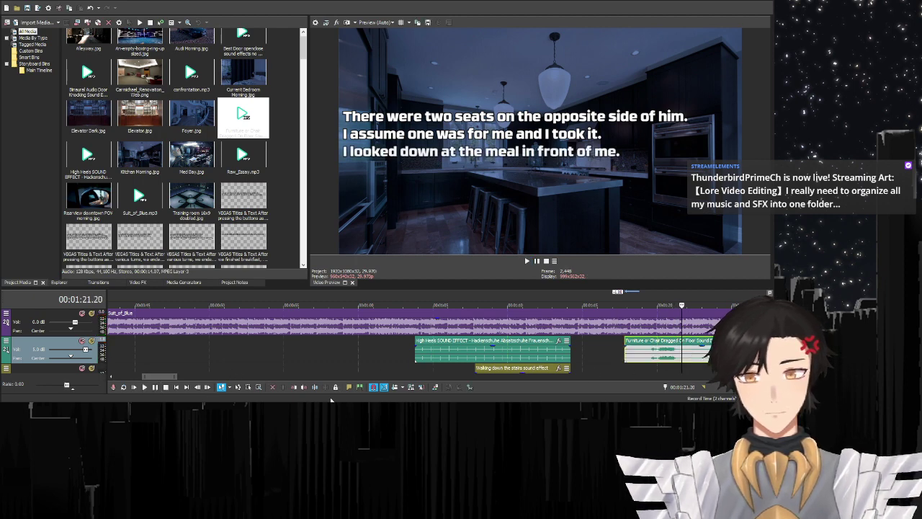
click(302, 389)
click(145, 388)
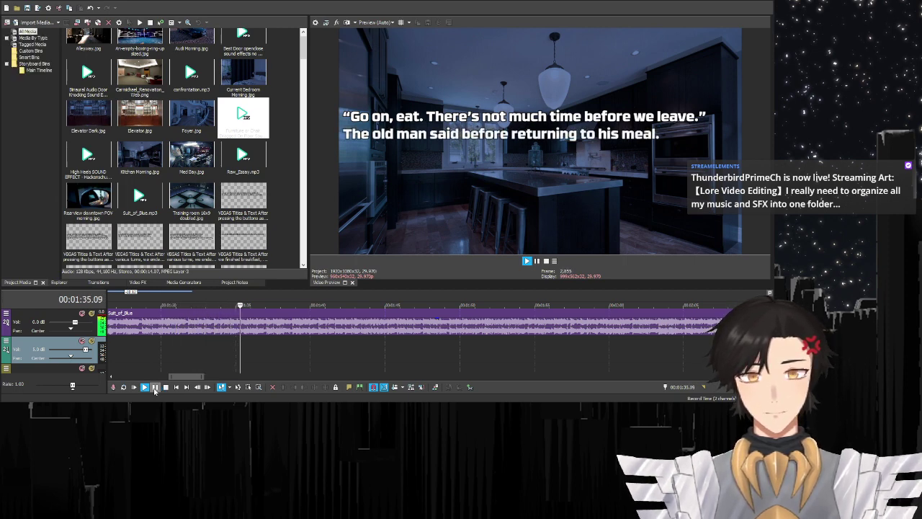
click(155, 387)
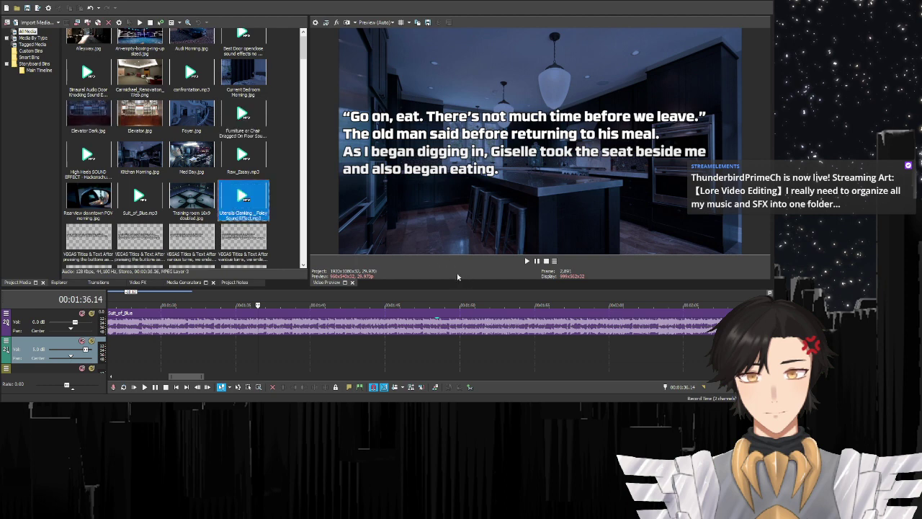
- Place the Utensils Clanking Foley sound effect at 00:01:36.14, preview it briefly, and move it down to the 10 dB stairs track
click(244, 206)
drag(273, 350, 272, 349)
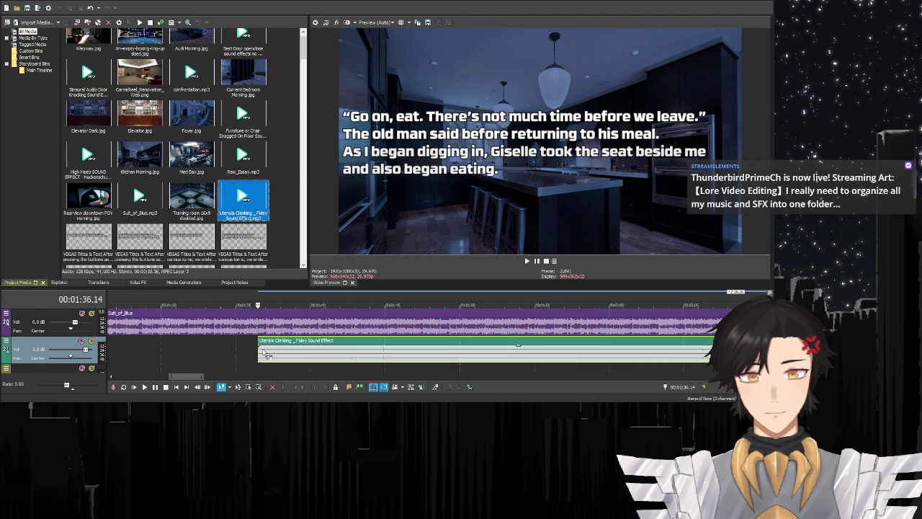
click(159, 390)
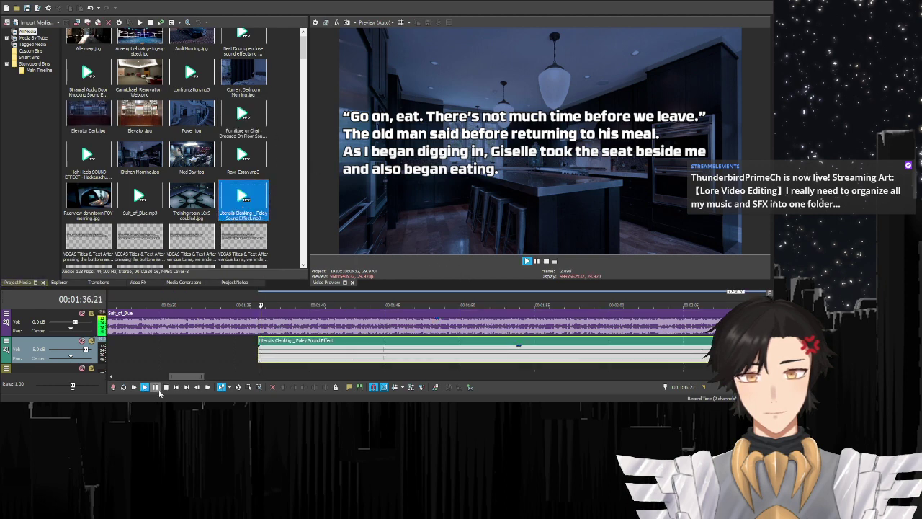
click(166, 387)
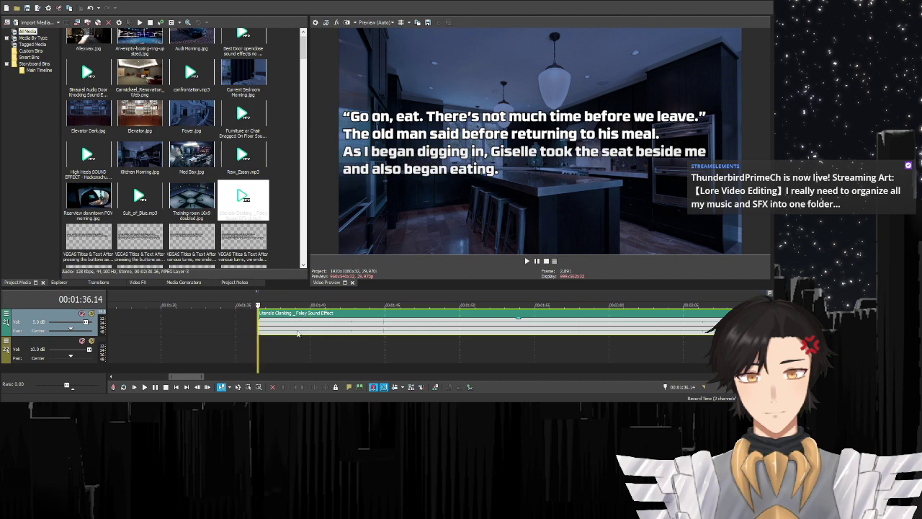
drag(297, 346, 298, 346)
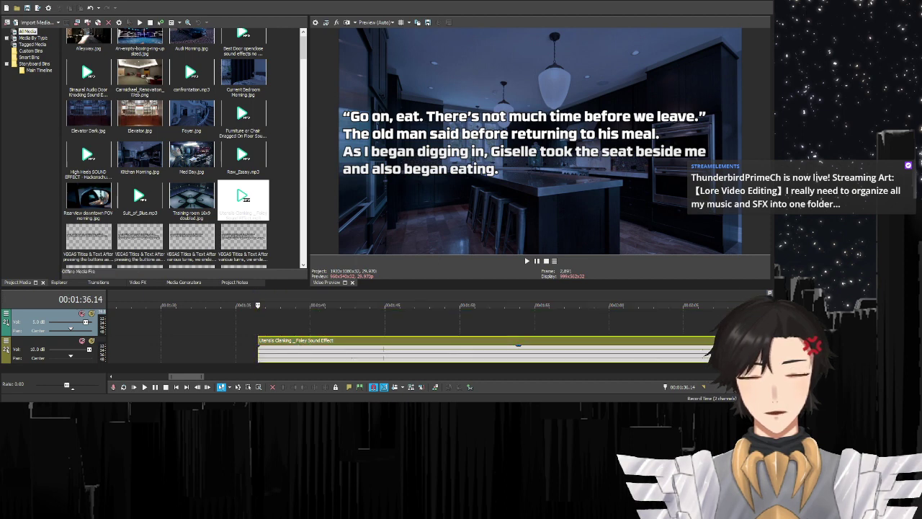
- Preview the Utensils Clanking clip and move it one track up, keeping its start at 00:01:36.14
click(154, 387)
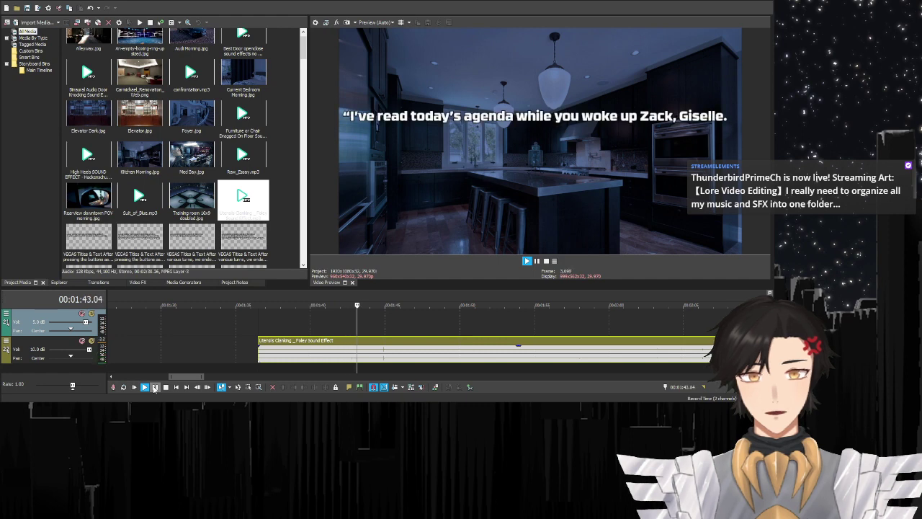
double_click(301, 351)
drag(295, 323, 317, 325)
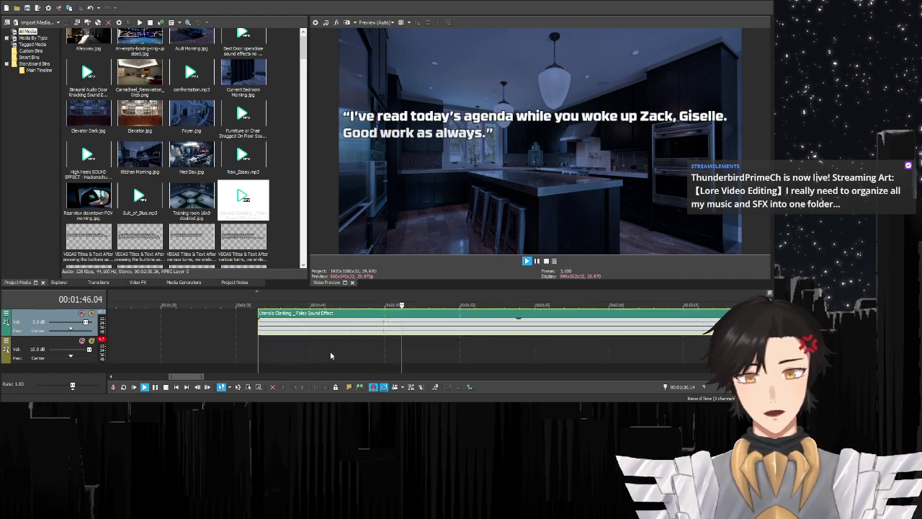
click(330, 351)
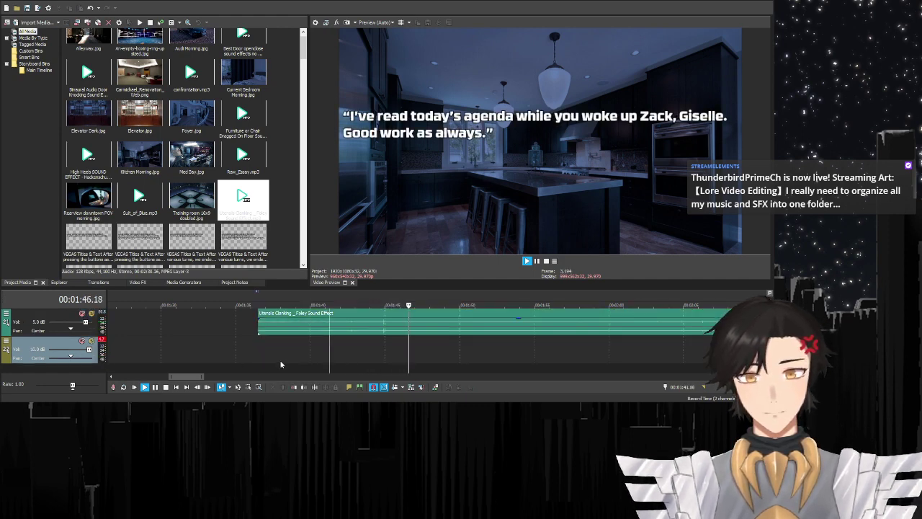
- Play on to the "After we finished breakfast" caption and trim the end of the Utensils Clanking clip to the caption's start at 00:03:01.17
key(space)
click(157, 390)
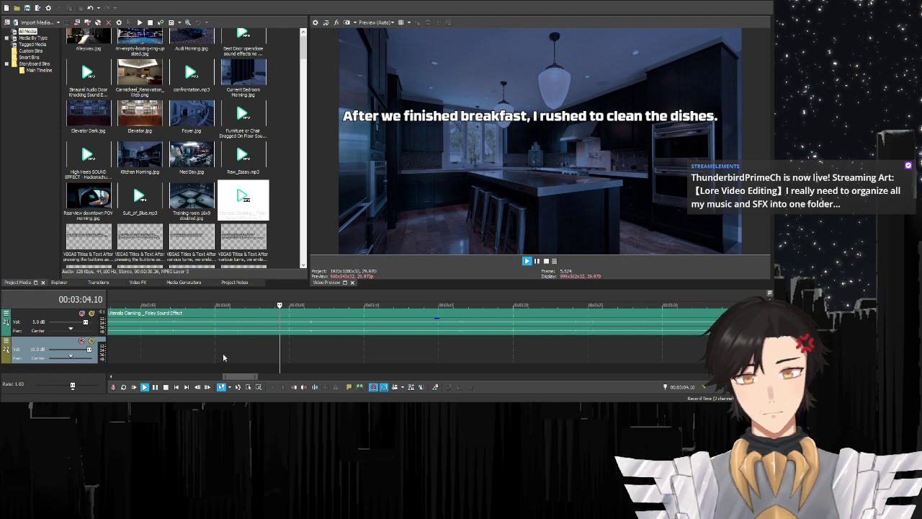
key(space)
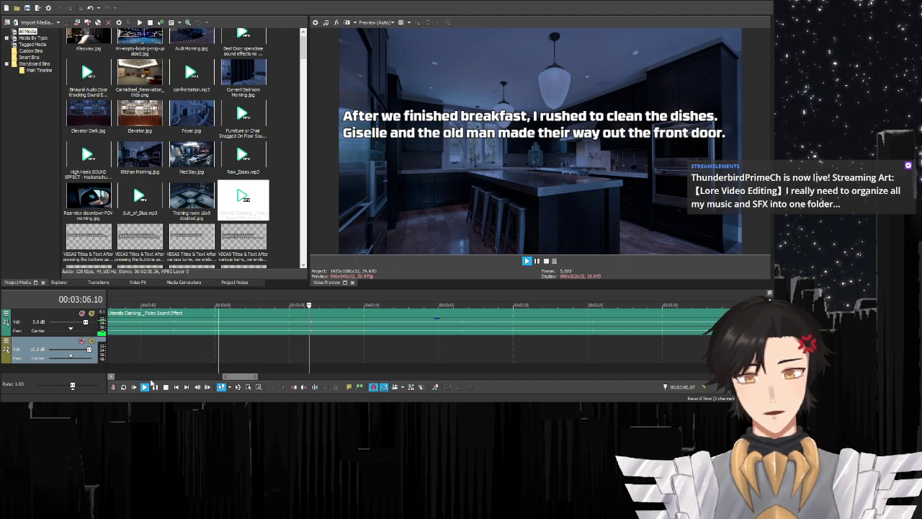
click(144, 388)
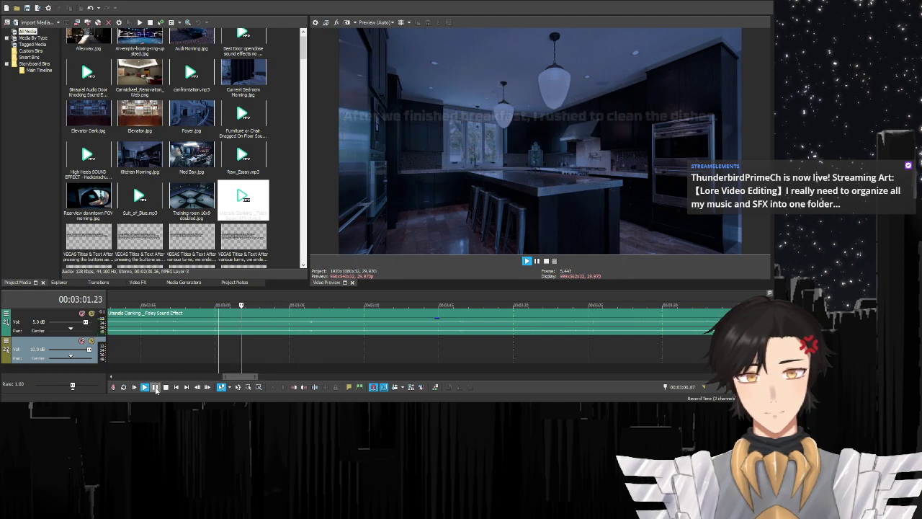
scroll(432, 339, up, 5)
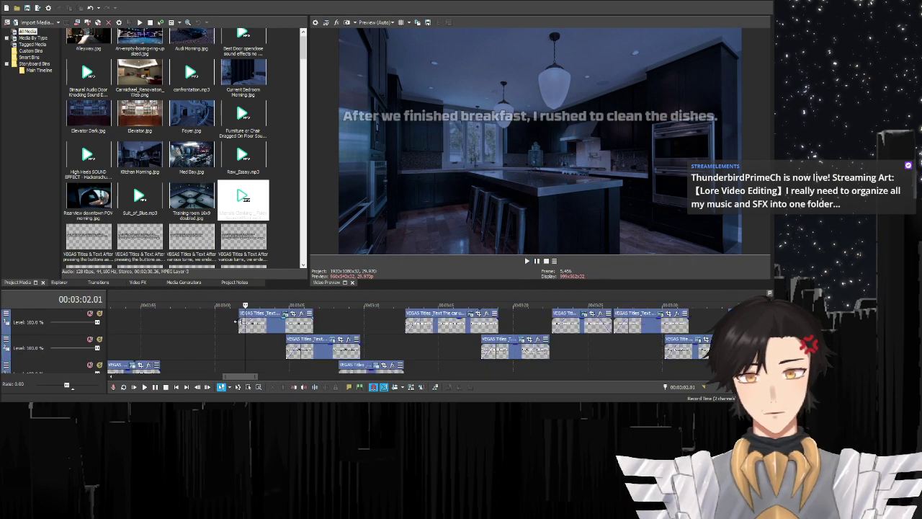
click(238, 325)
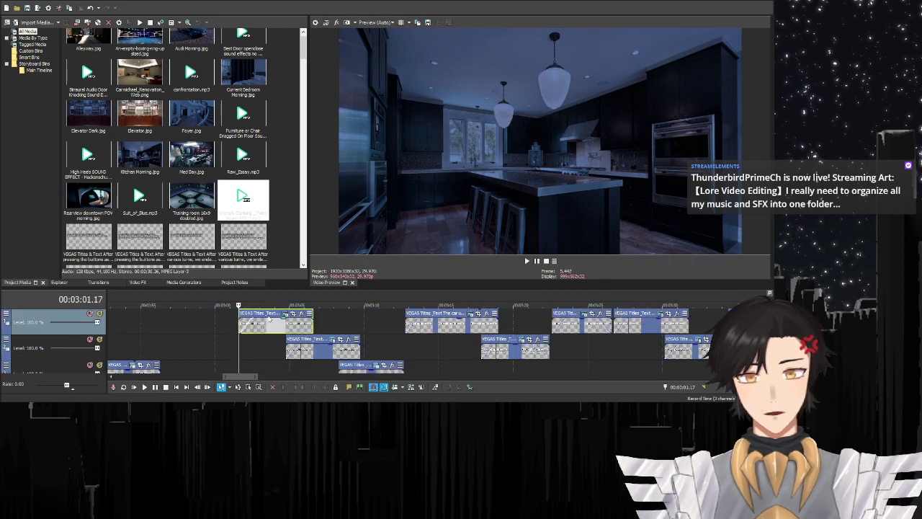
ctrl+click(307, 323)
scroll(433, 339, down, 5)
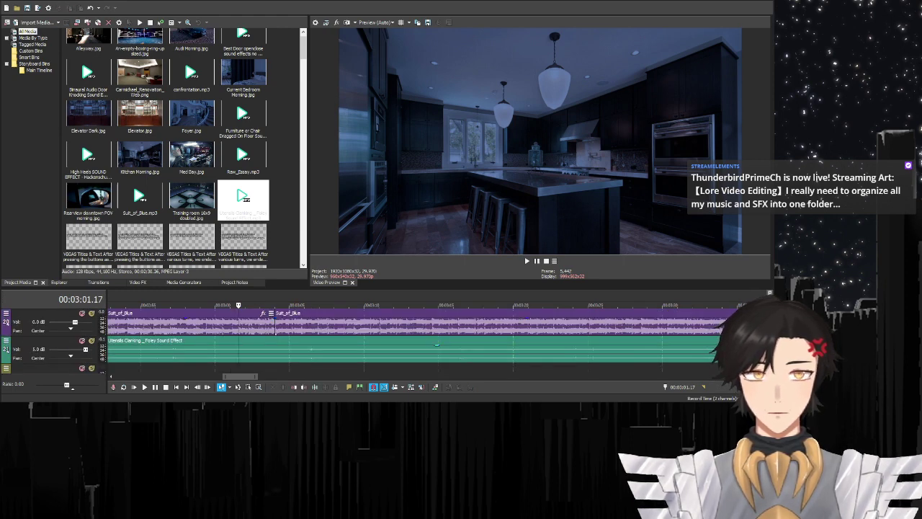
click(250, 353)
click(304, 388)
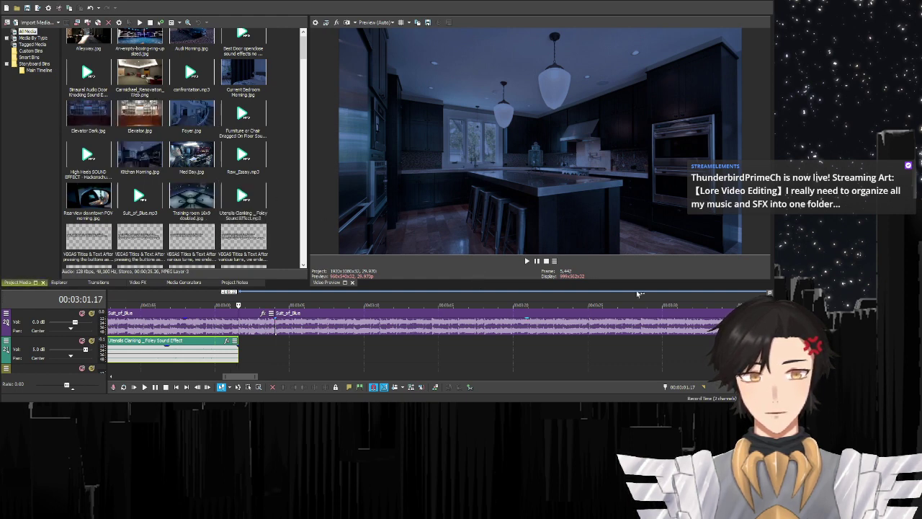
- Place the Washing Dishes sound effect directly after the utensils clip at 00:03:01.17 and preview it against the dishes caption
scroll(217, 145, down, 2)
scroll(217, 145, down, 10)
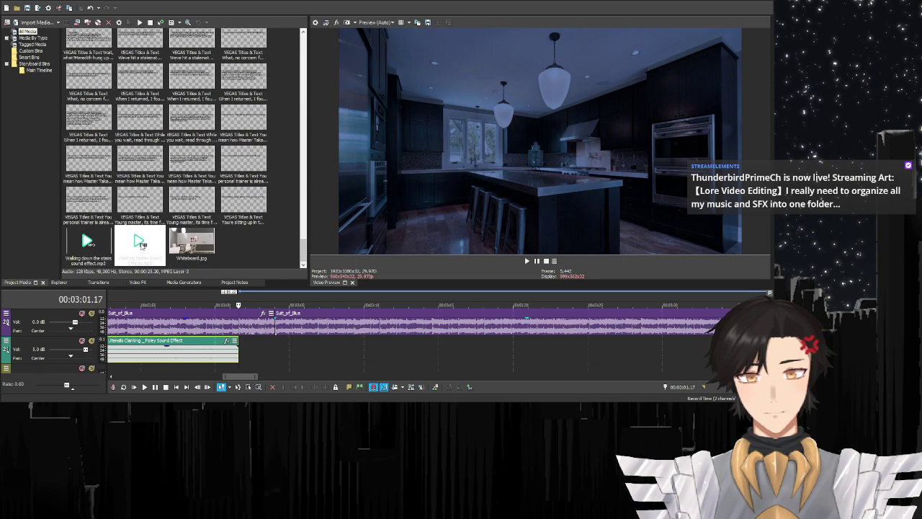
drag(144, 245, 251, 344)
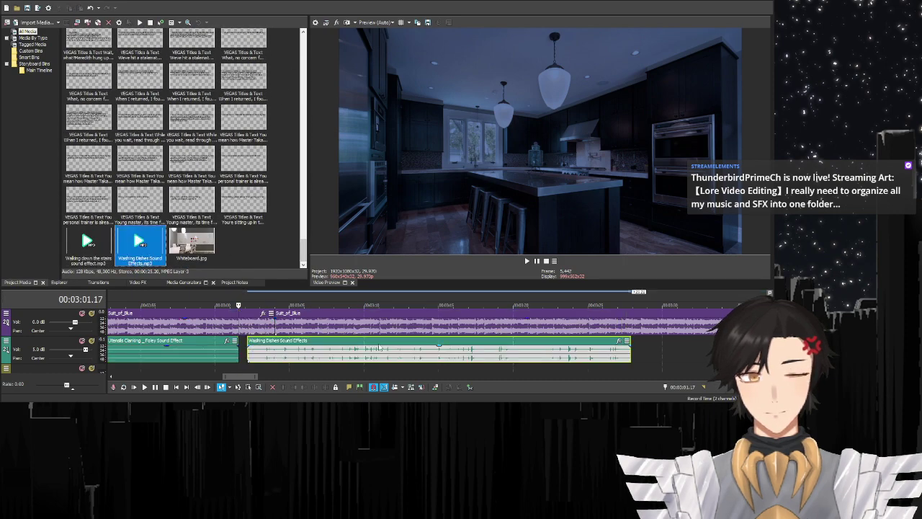
drag(345, 343, 336, 343)
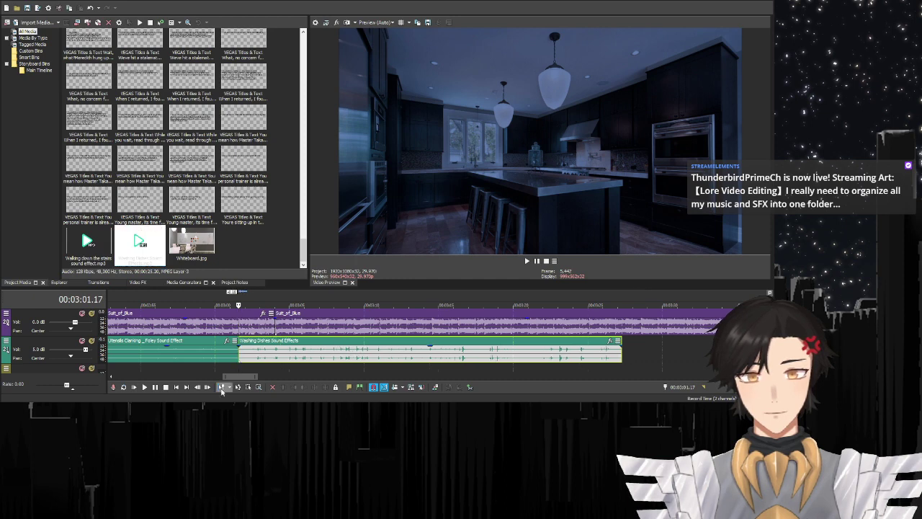
click(154, 388)
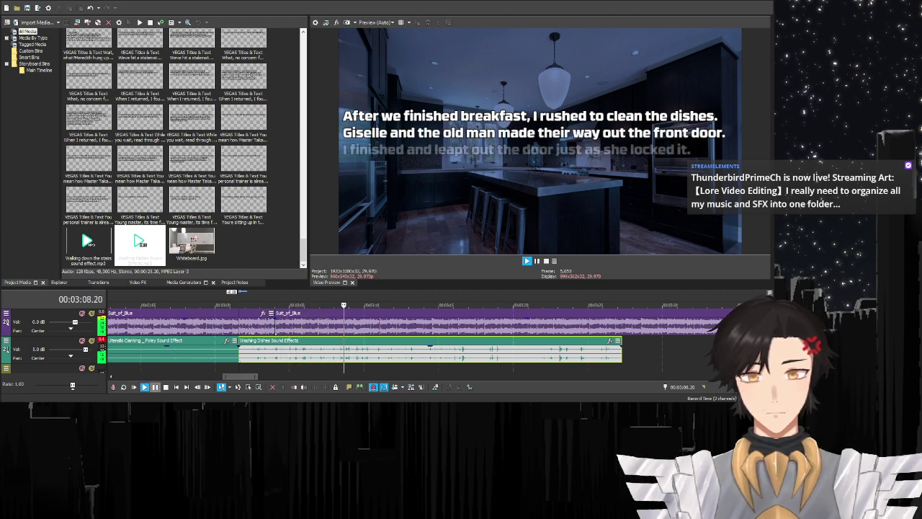
click(155, 387)
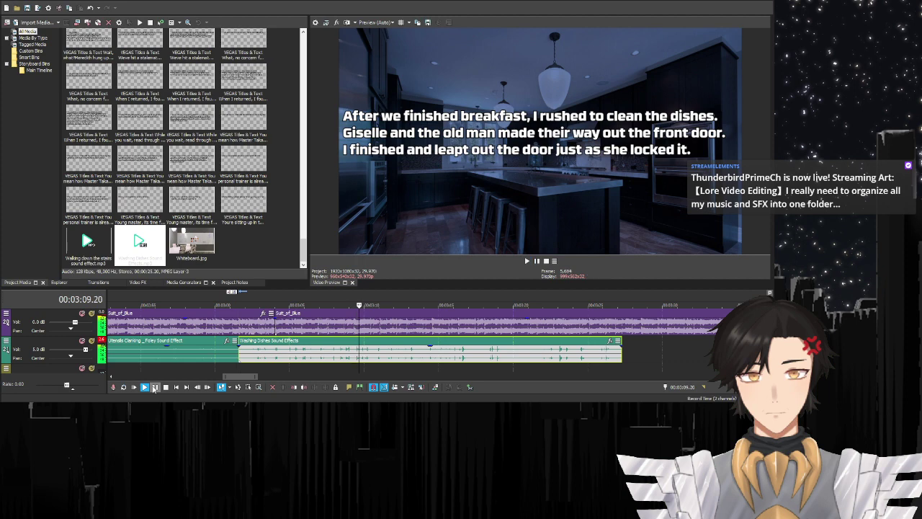
click(240, 369)
click(155, 389)
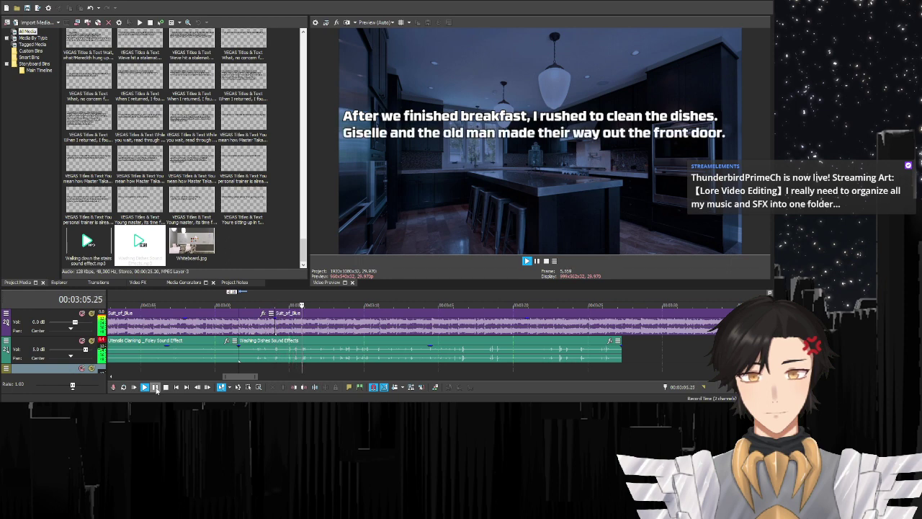
click(155, 387)
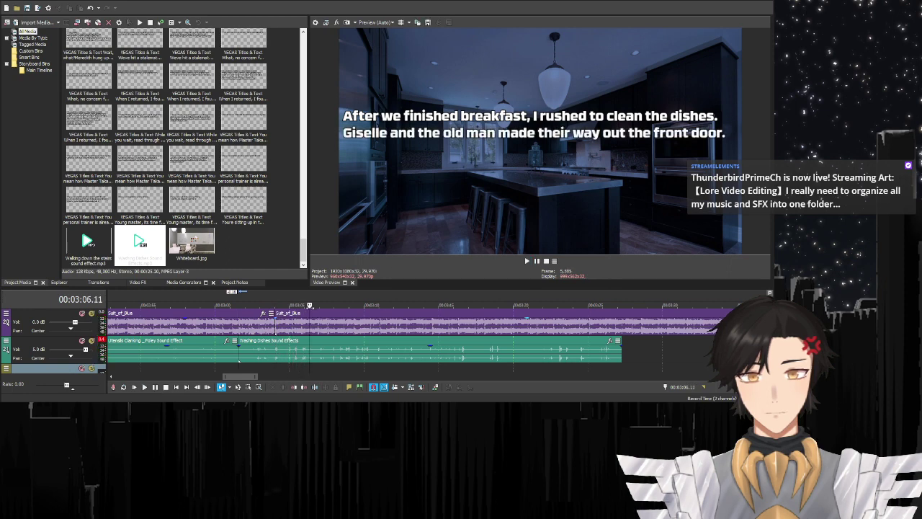
key(space)
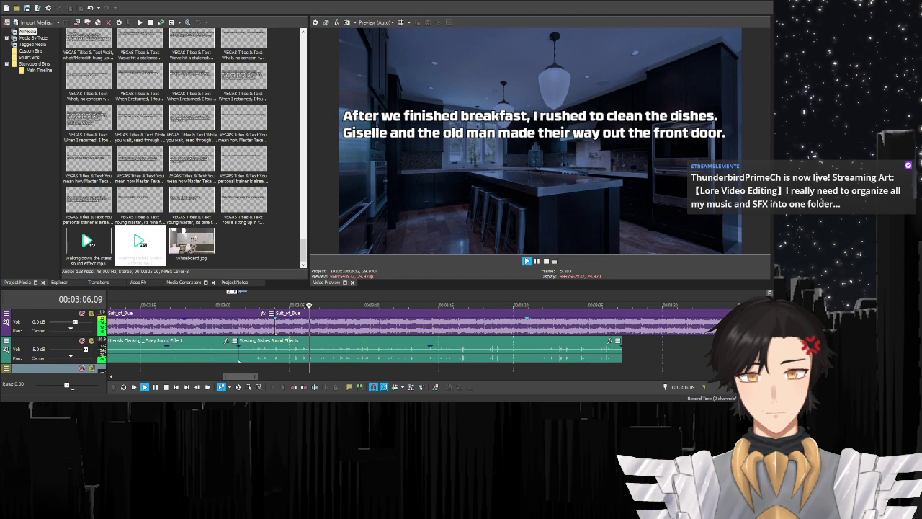
key(space)
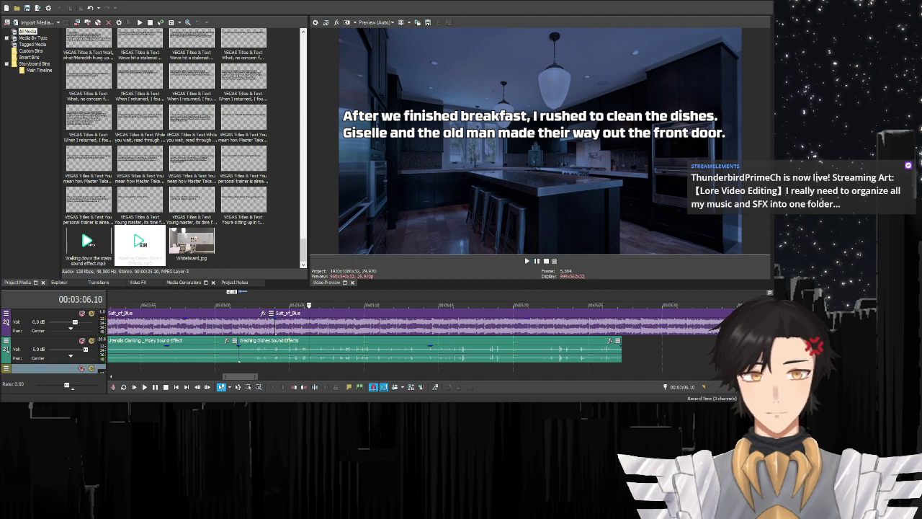
- Trim the end of the Washing Dishes clip to 00:03:06.07 and play it back from 00:03:01.17
scroll(427, 356, up, 5)
click(427, 356)
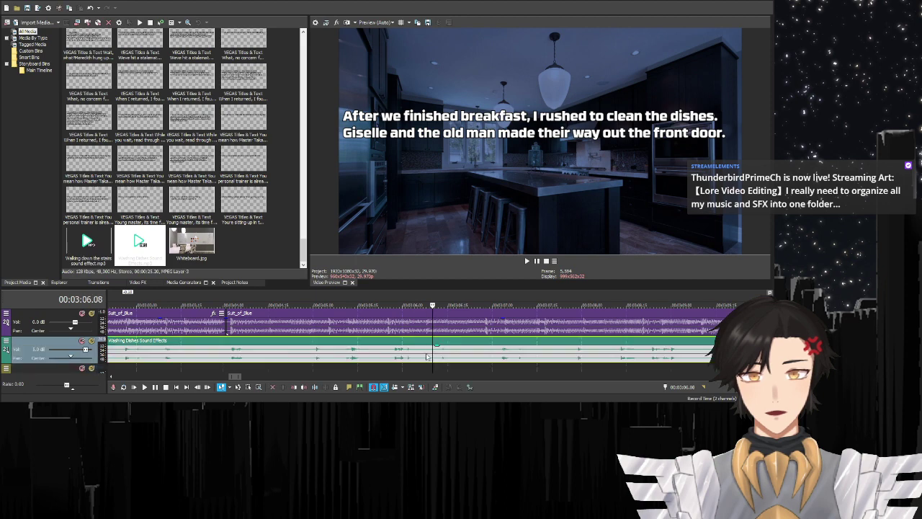
key(Left)
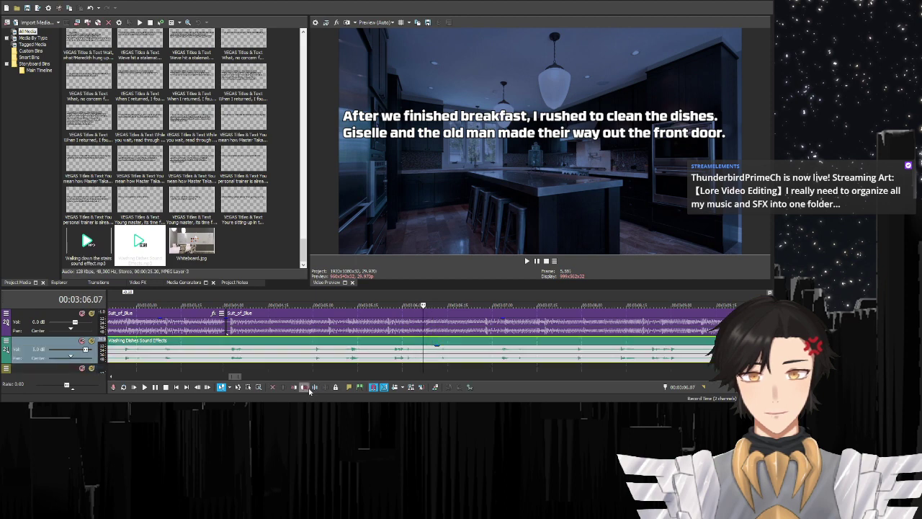
click(305, 387)
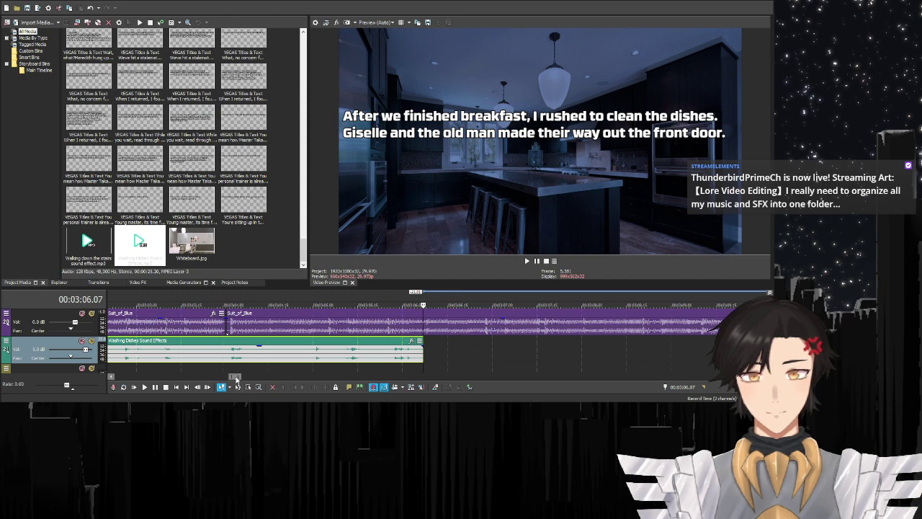
drag(236, 377, 233, 377)
click(239, 353)
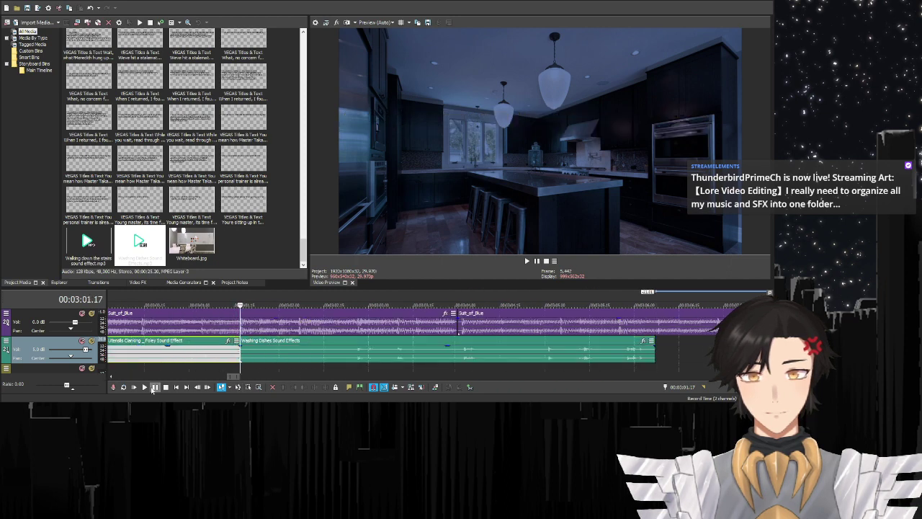
click(151, 388)
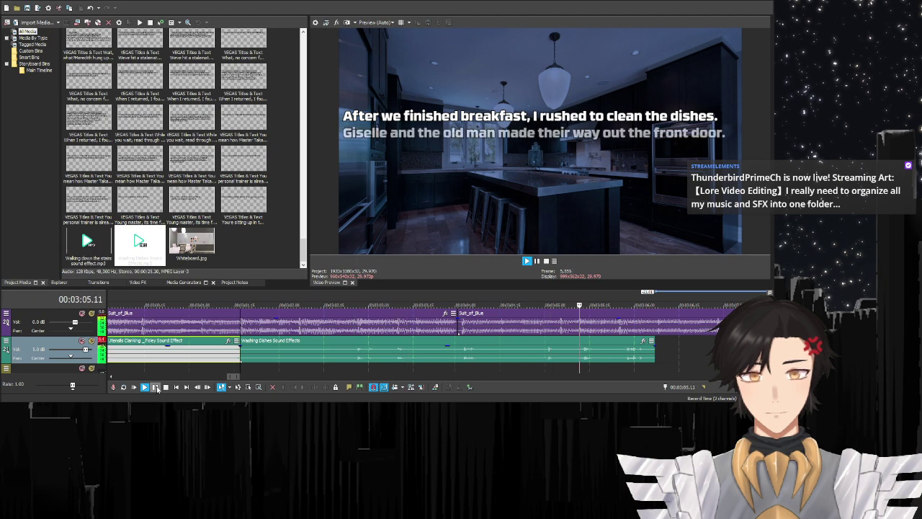
click(156, 388)
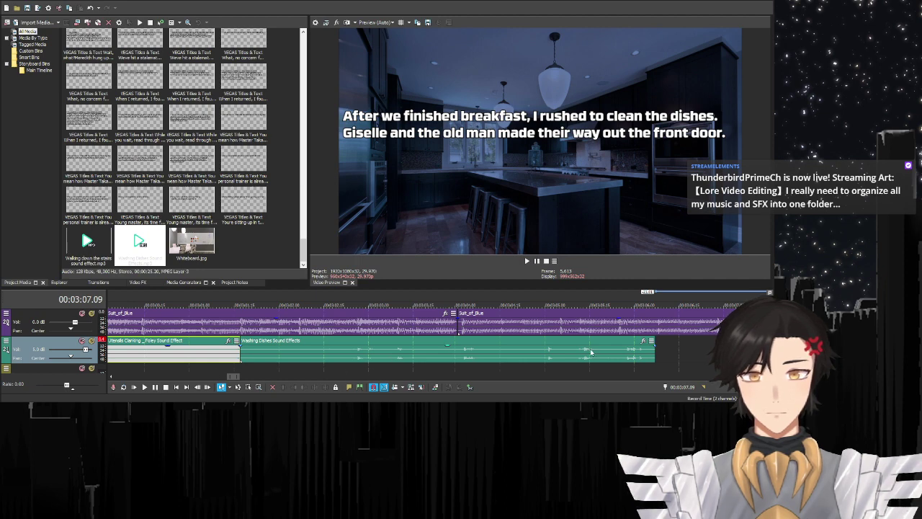
- Place the Best Door open/close sound effect at 00:03:06.07, directly after the Washing Dishes clip on the same track
click(651, 353)
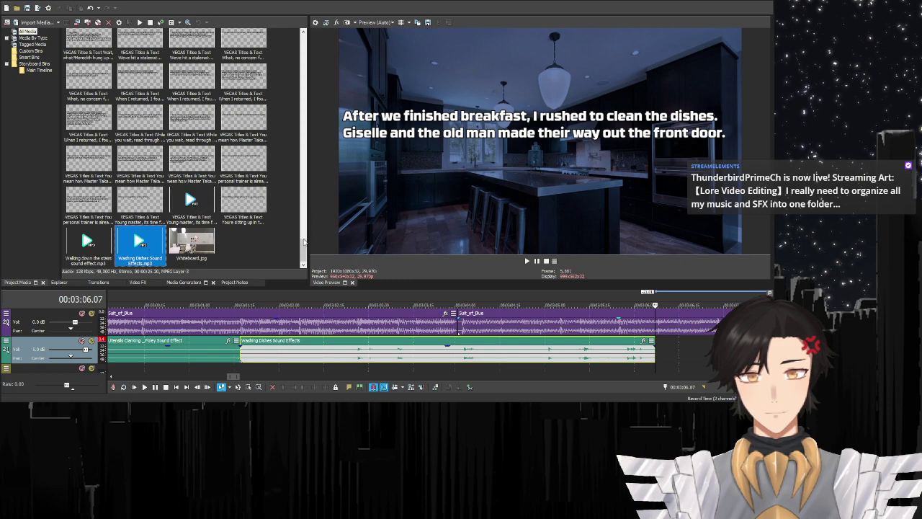
drag(304, 243, 660, 356)
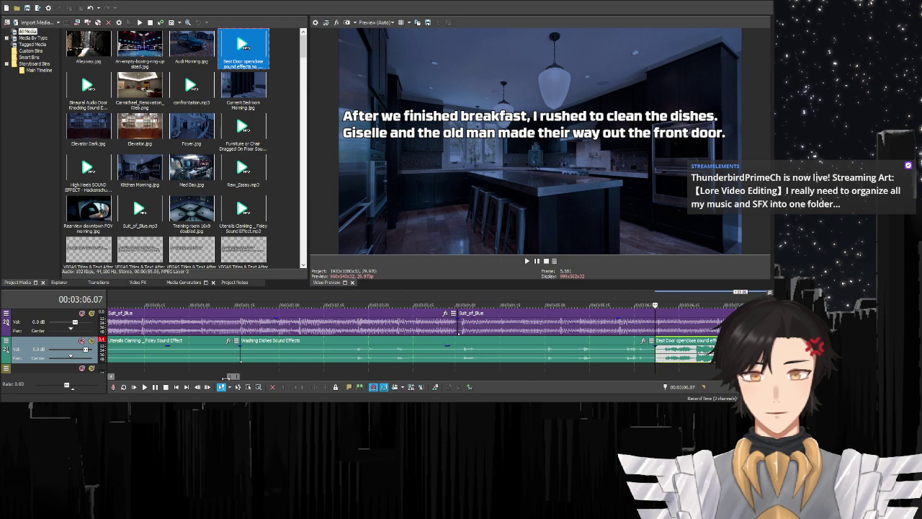
drag(232, 377, 238, 377)
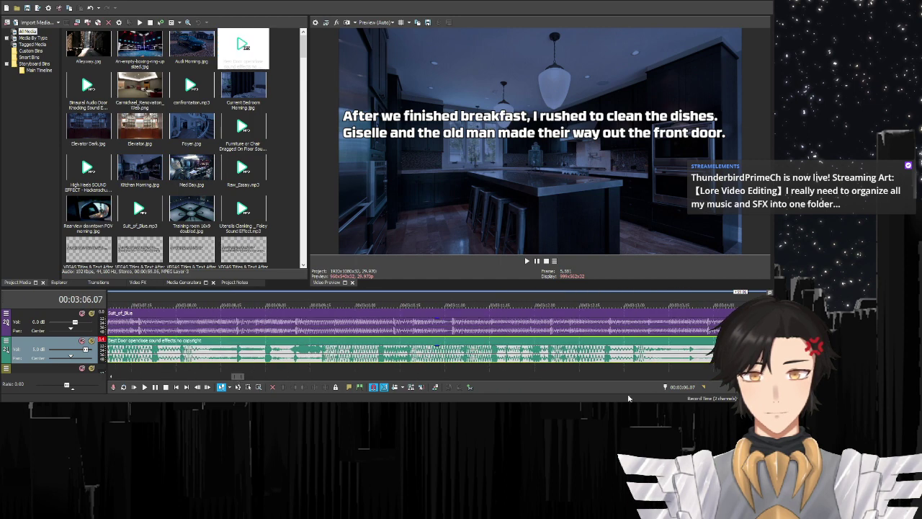
- Trim the start of the door open/close clip to 00:03:19.26, cutting off its dense opening section
scroll(238, 376, down, 5)
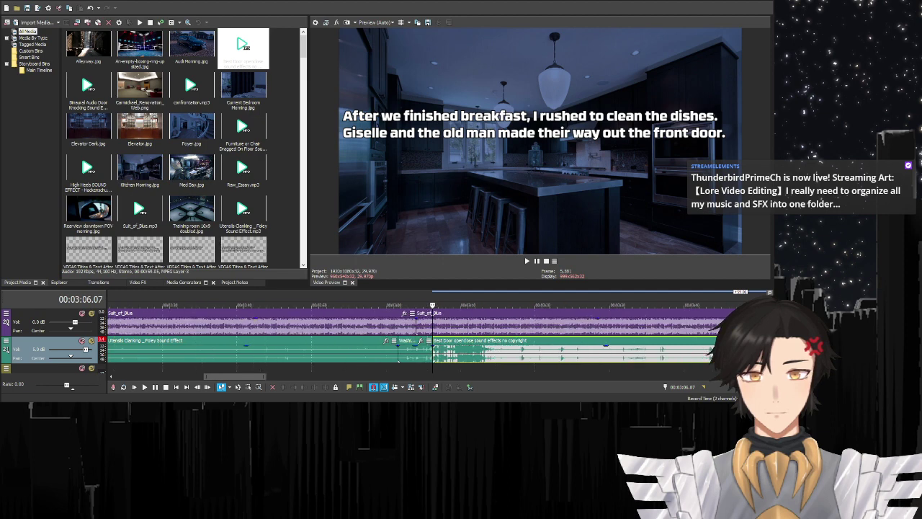
click(498, 357)
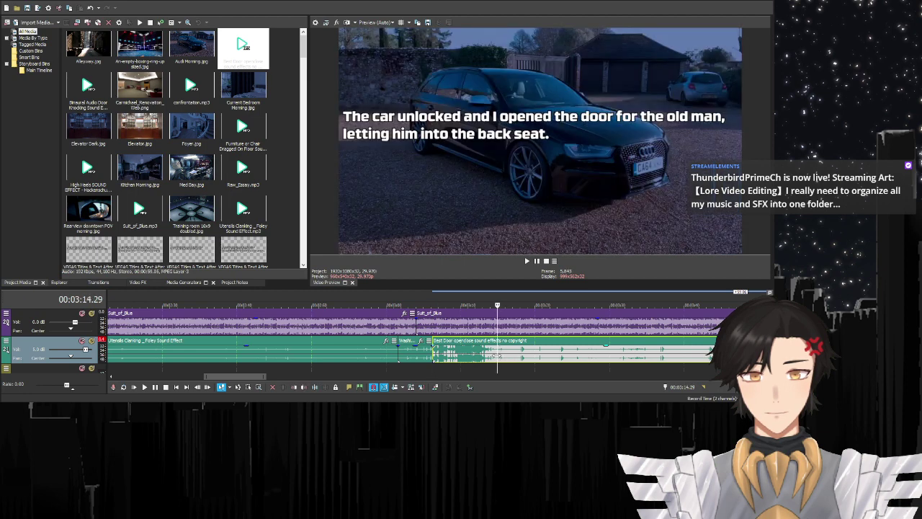
click(533, 358)
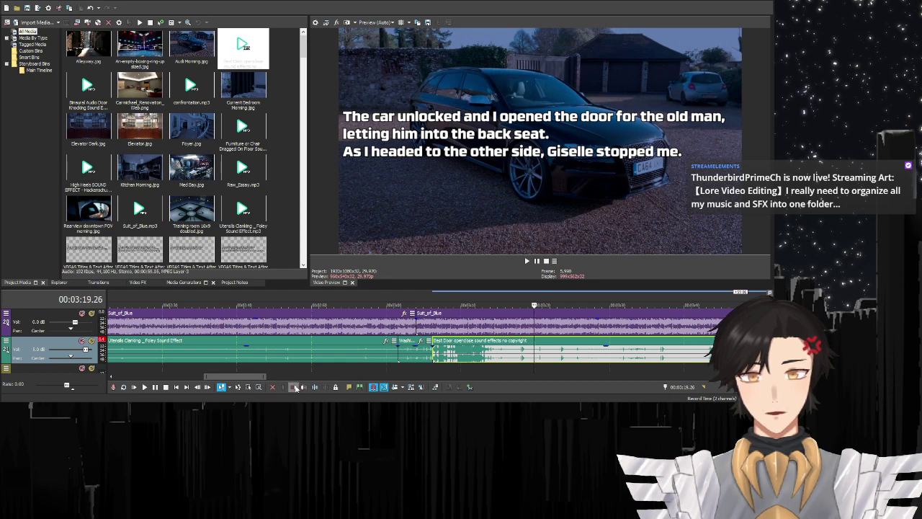
click(295, 387)
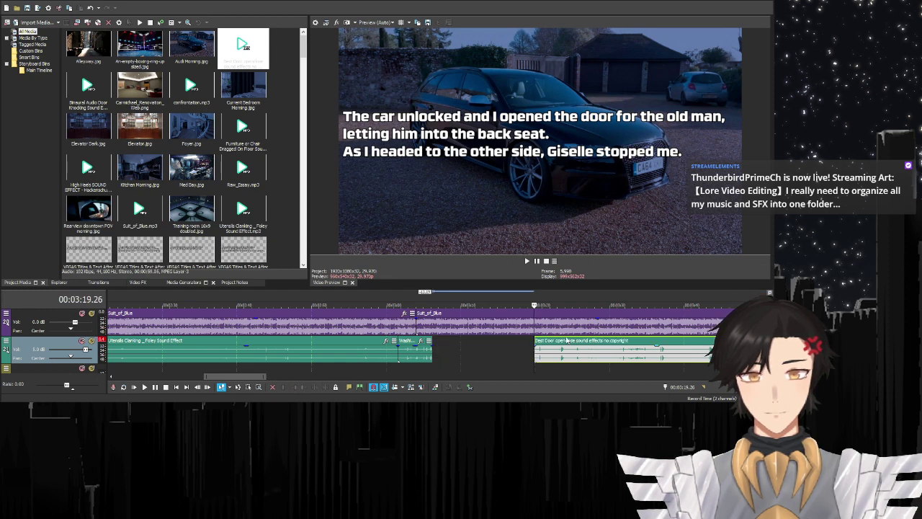
- Move the trimmed door clip back against the end of the Washing Dishes clip and play from 00:03:05.07 to 00:03:11.06
drag(561, 344, 455, 348)
click(424, 372)
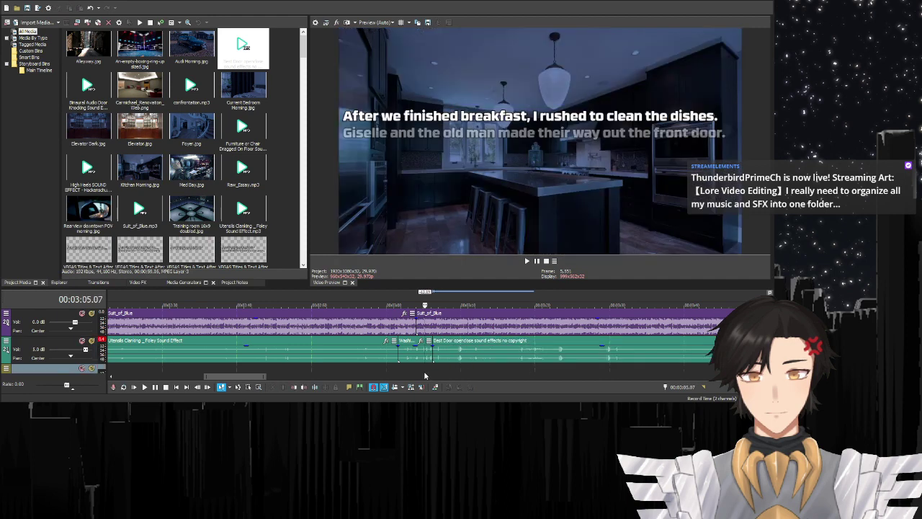
key(space)
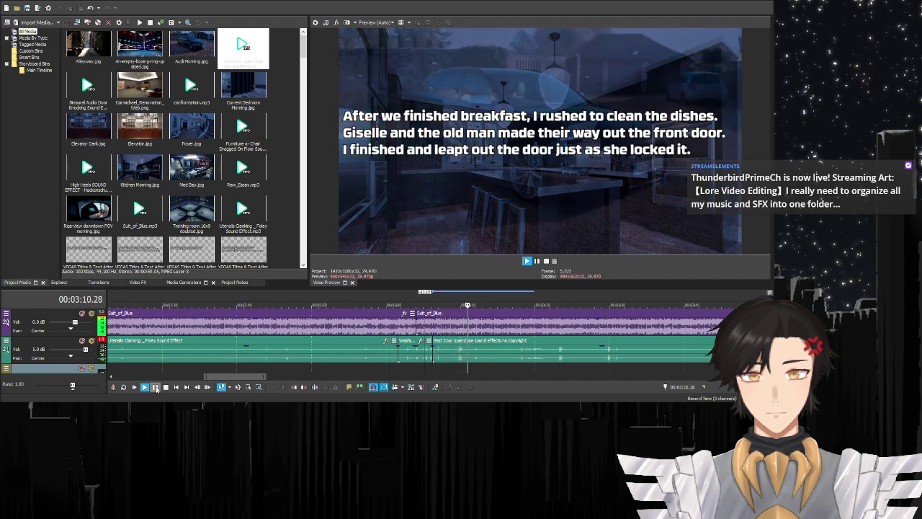
click(156, 388)
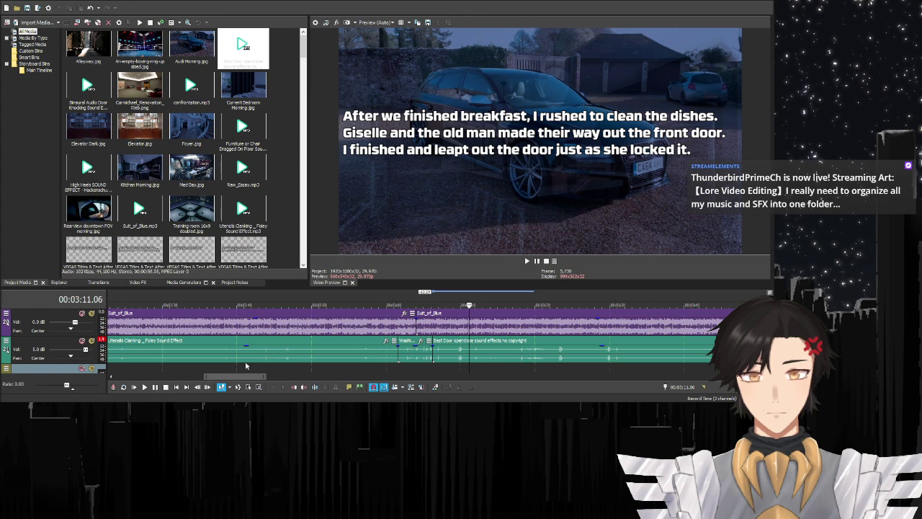
- Trim the end of the door open/close clip to 00:03:11.06 and play on to 00:03:14.09
click(473, 340)
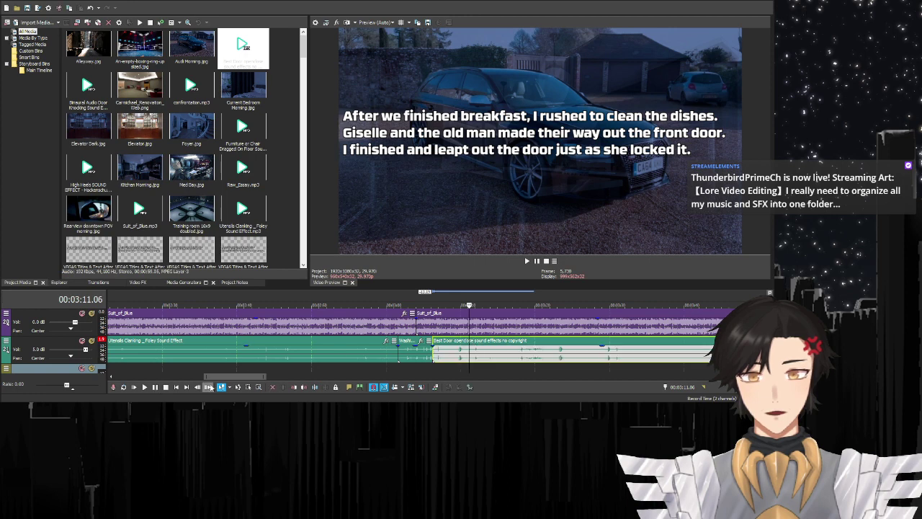
click(303, 387)
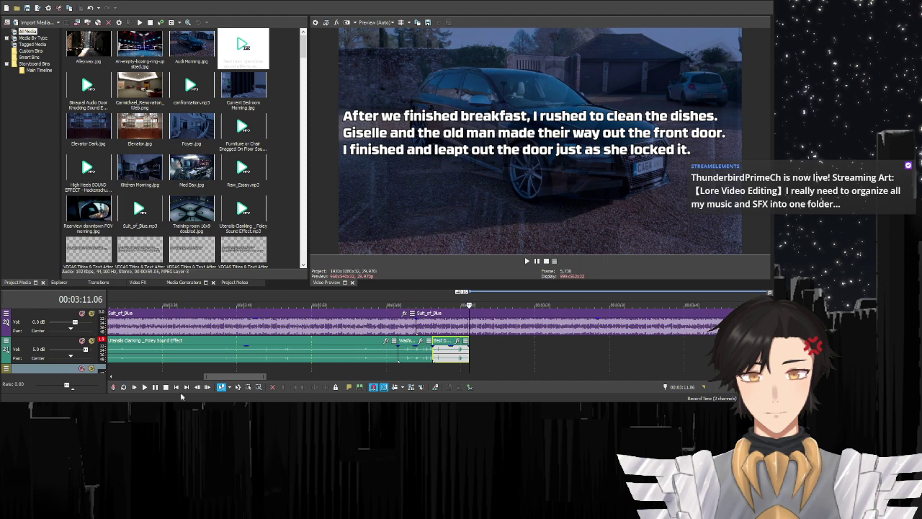
click(156, 388)
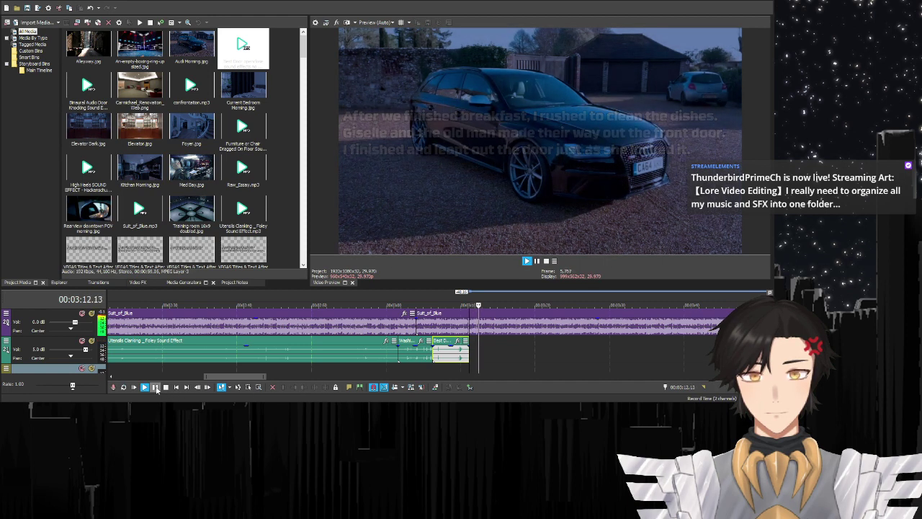
click(156, 388)
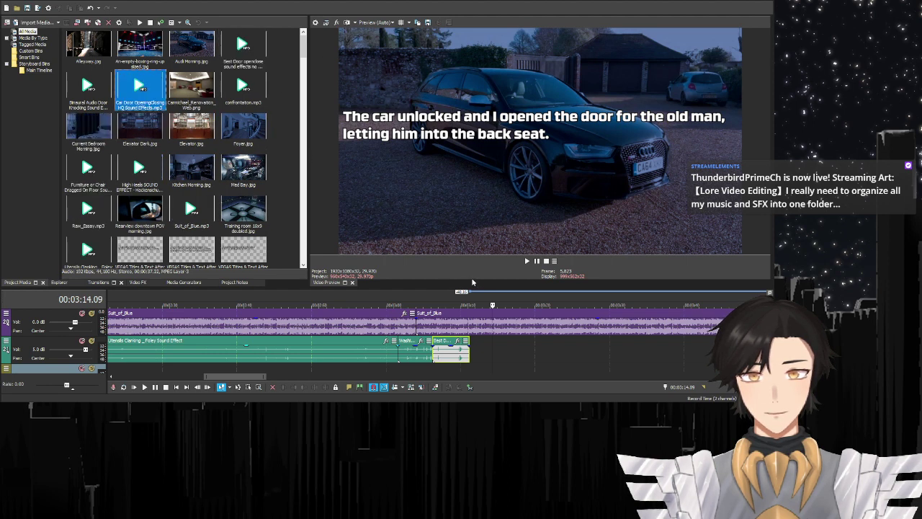
- Place the Car Door OpeningClosing HQ sound effect at 00:03:12.23, after the house door clip on the same track
click(484, 348)
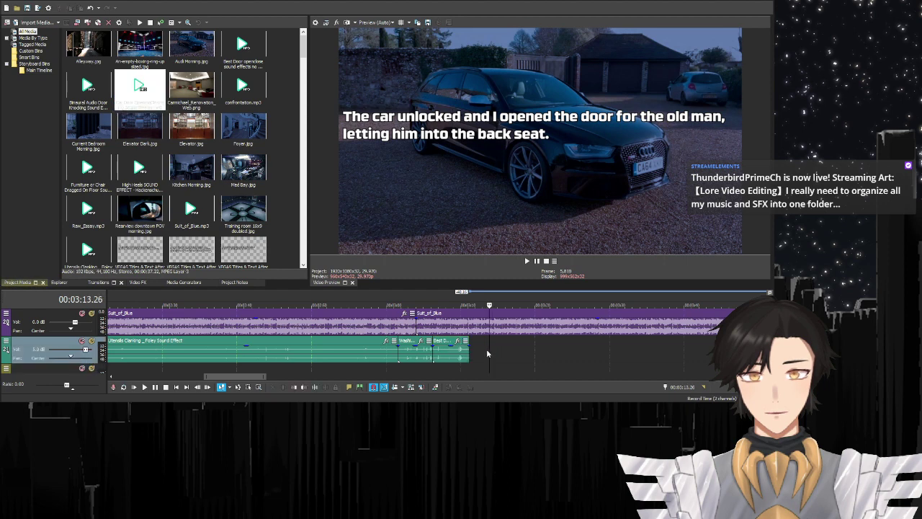
scroll(580, 343, up, 5)
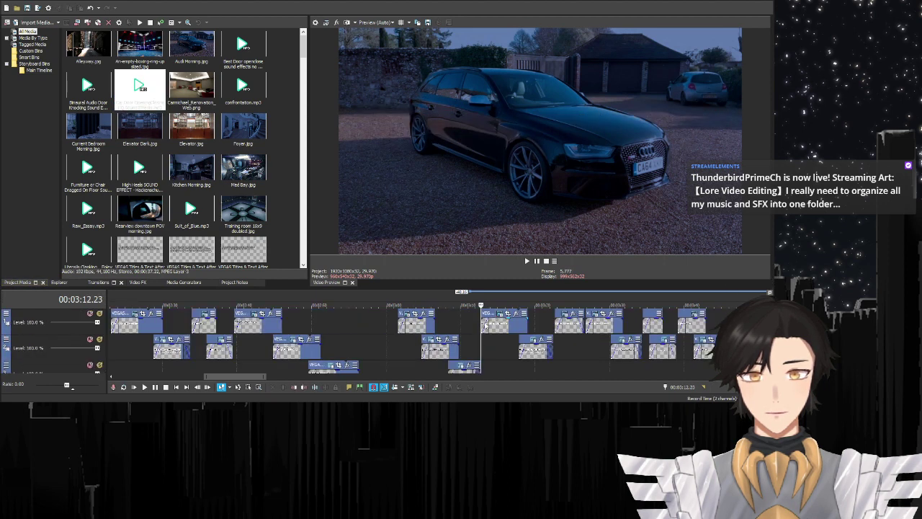
scroll(414, 340, down, 5)
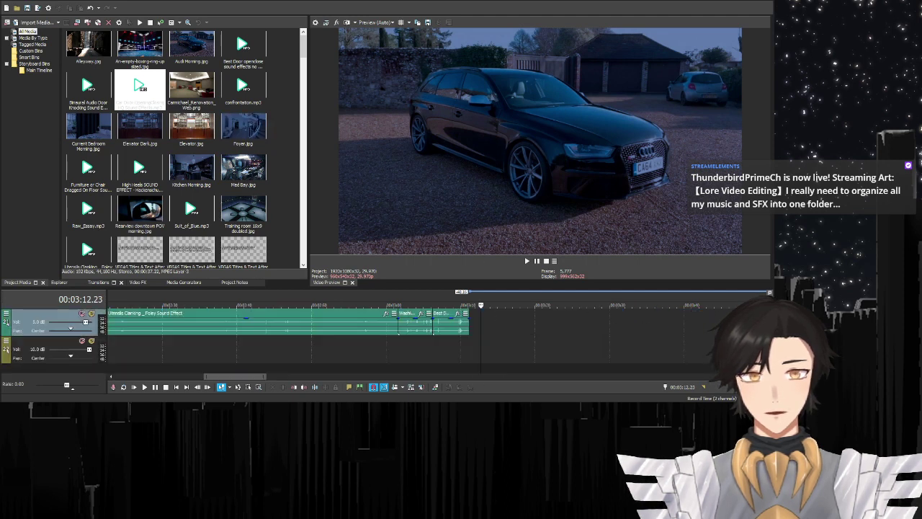
drag(140, 86, 483, 324)
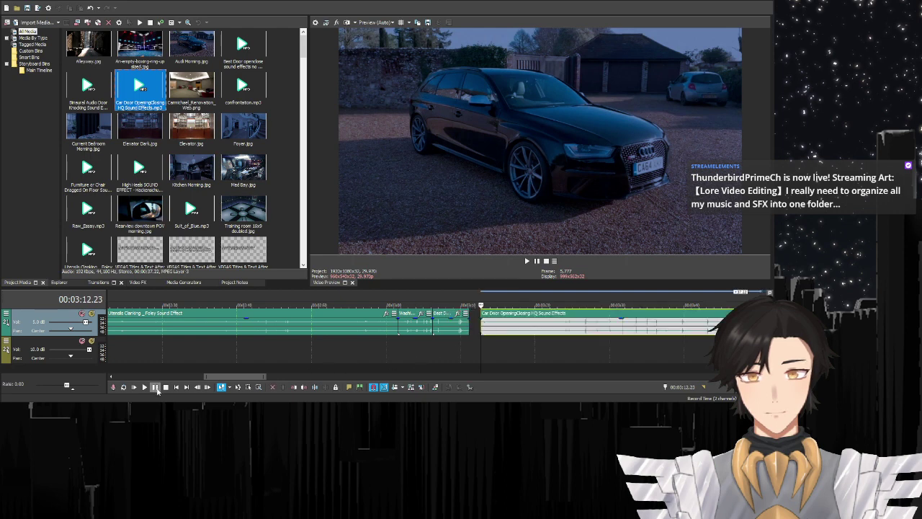
- Play the car door clip through to 00:03:25.06 and move it down to the empty audio track below
click(144, 387)
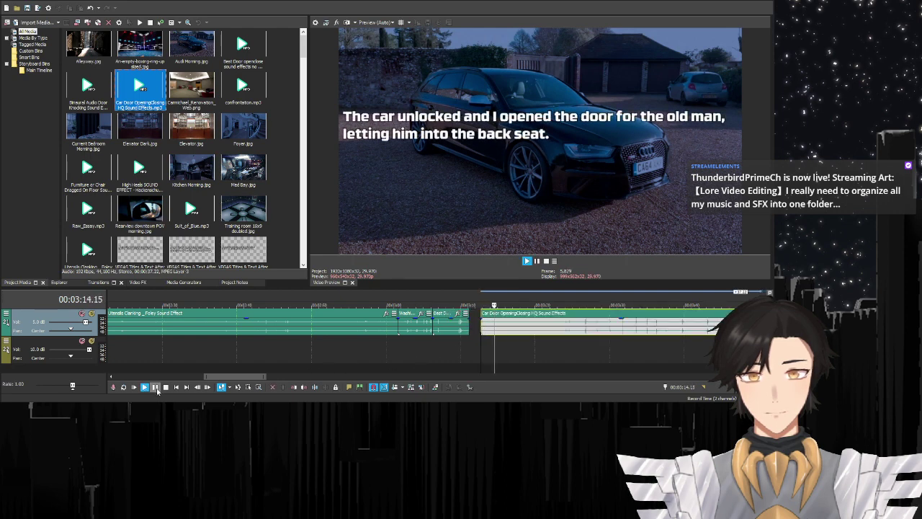
click(155, 387)
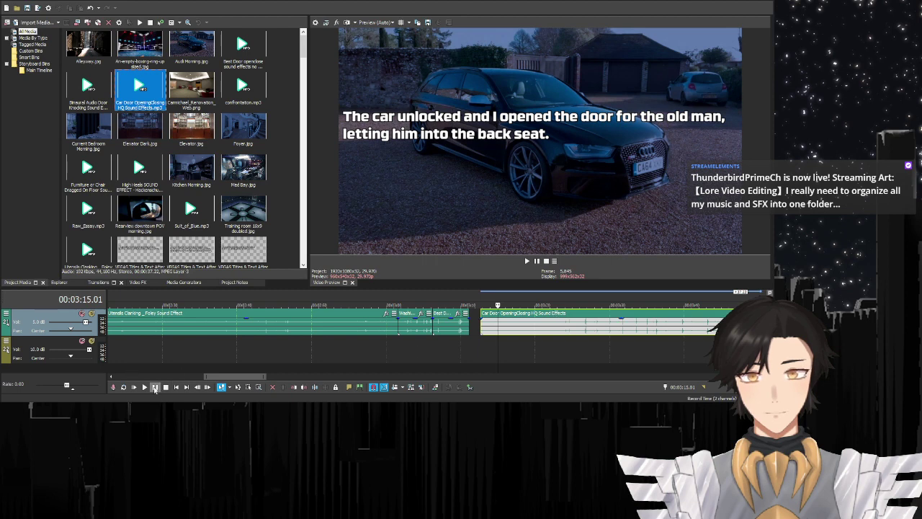
click(144, 387)
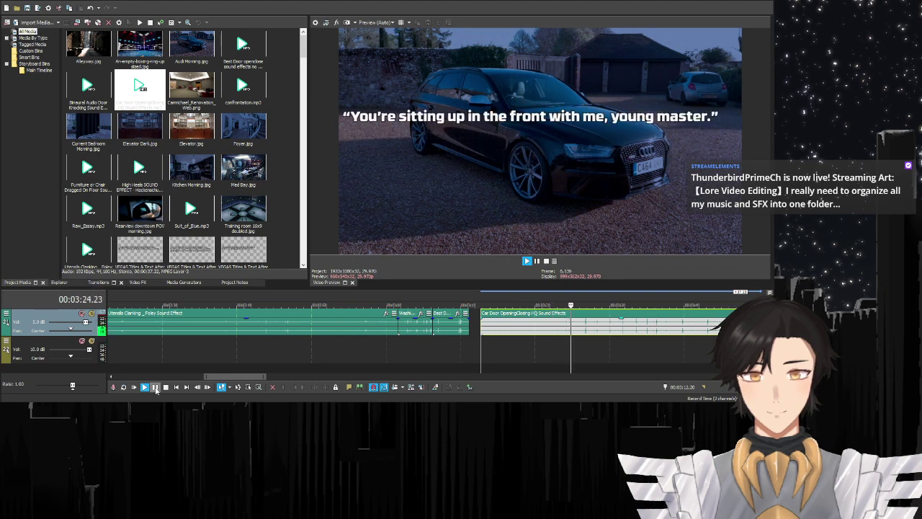
click(156, 388)
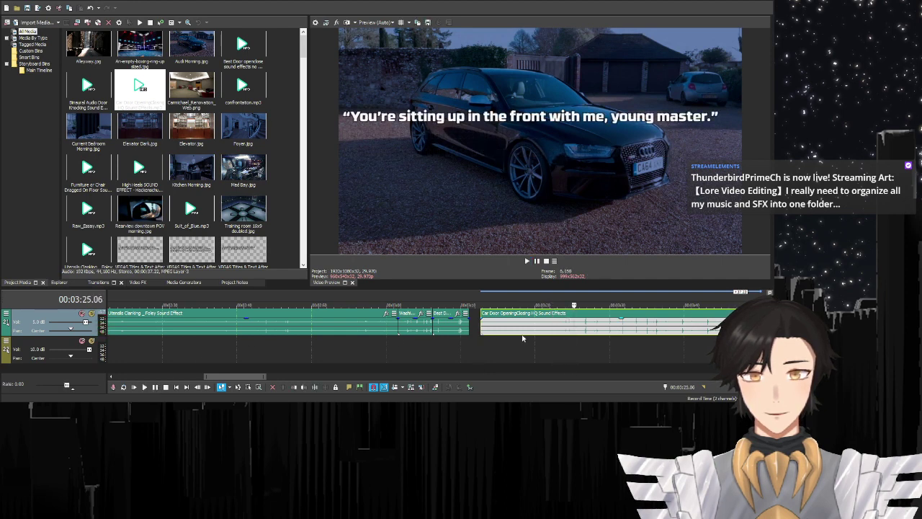
drag(522, 322, 516, 352)
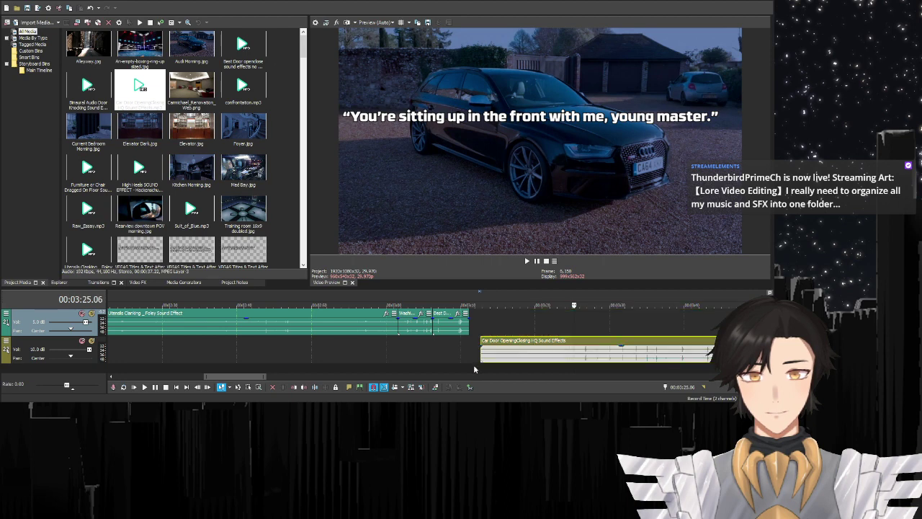
- Trim the start of the car door clip to 00:03:23.08, cutting off its quiet opening section
click(560, 357)
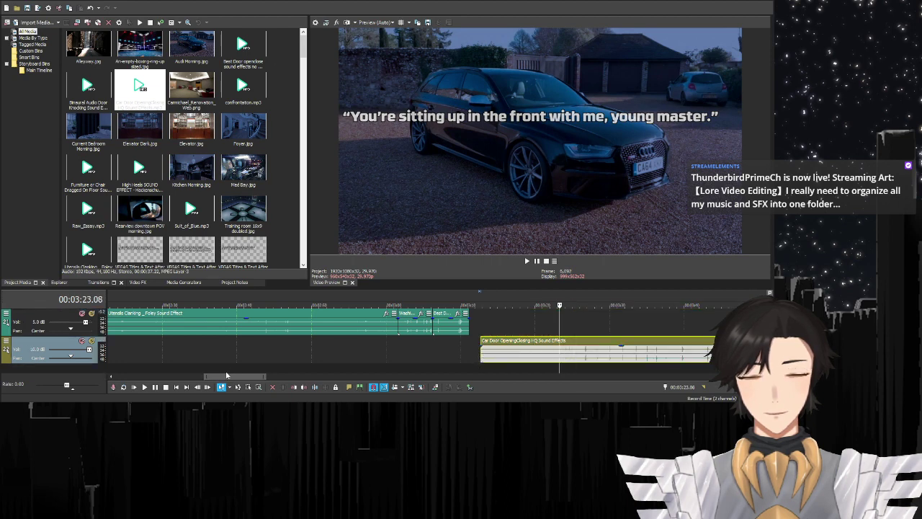
click(306, 389)
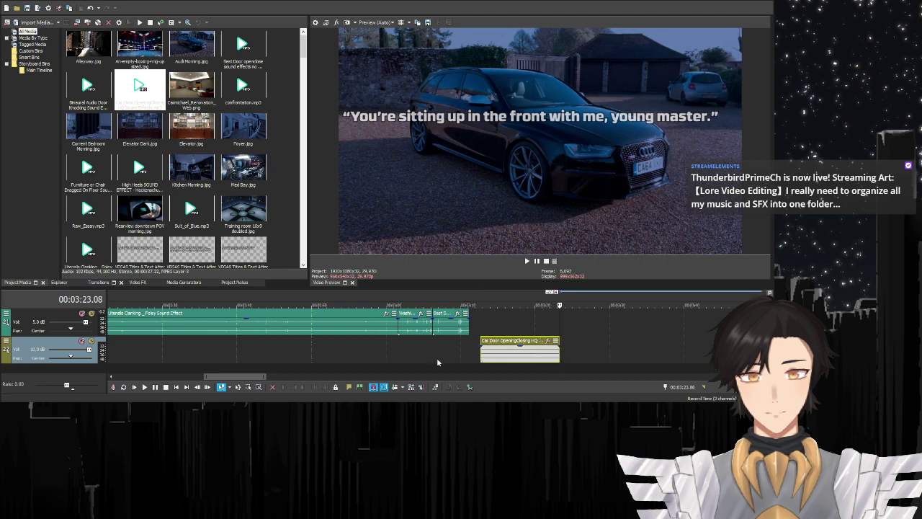
key(ctrl+z)
click(291, 387)
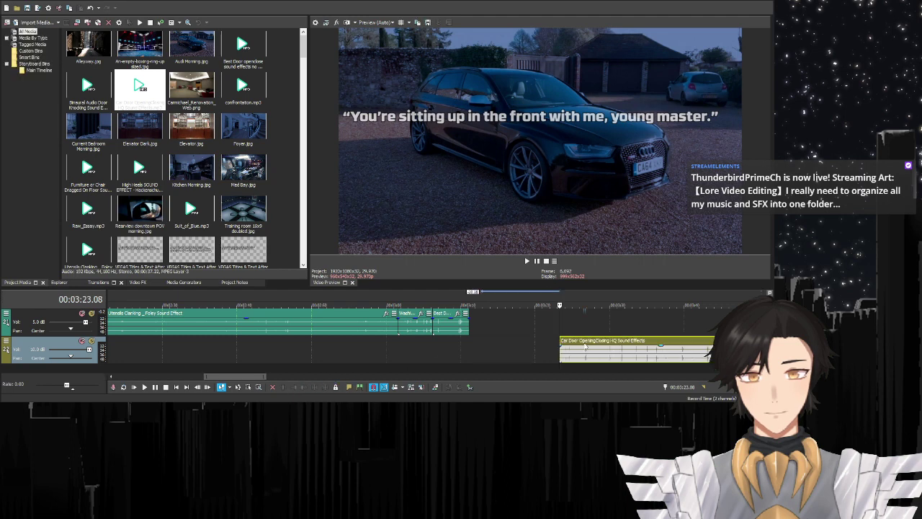
- Move the trimmed car door clip back to about 00:03:12.20 and play it to 00:03:17.16
drag(585, 357, 507, 357)
click(476, 361)
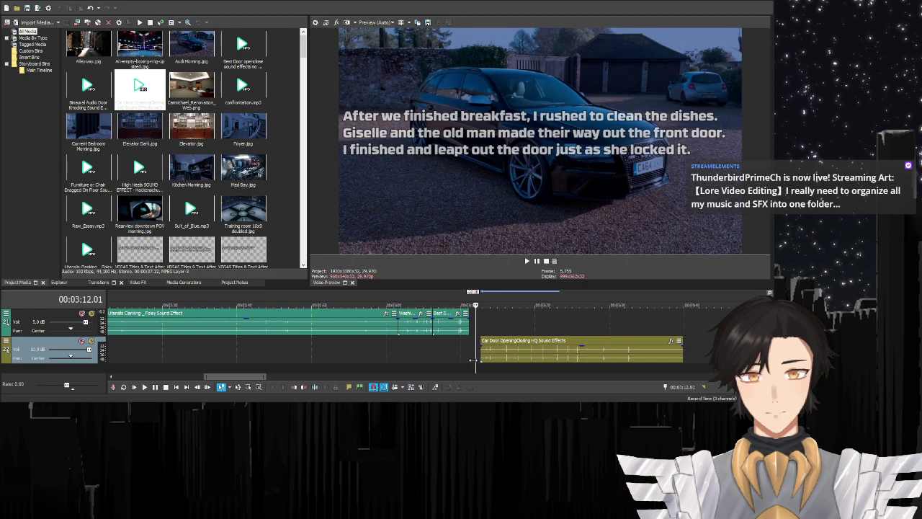
click(481, 356)
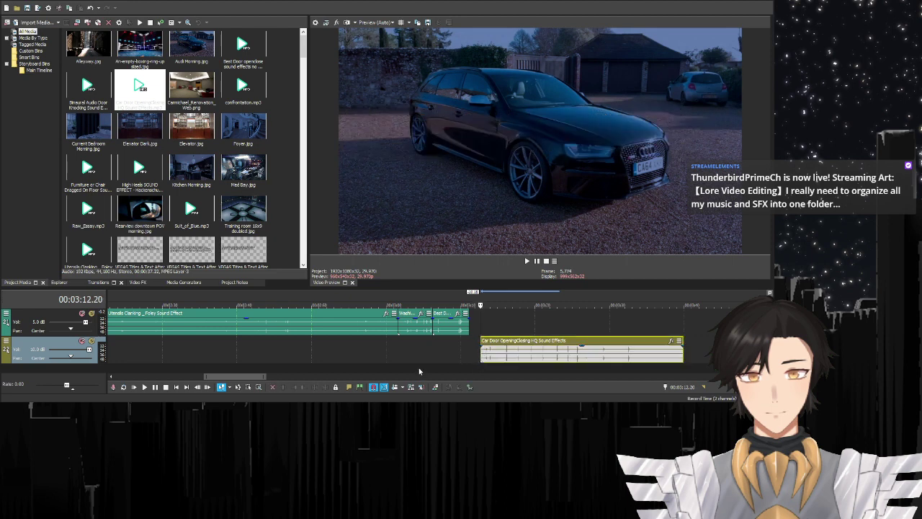
click(145, 387)
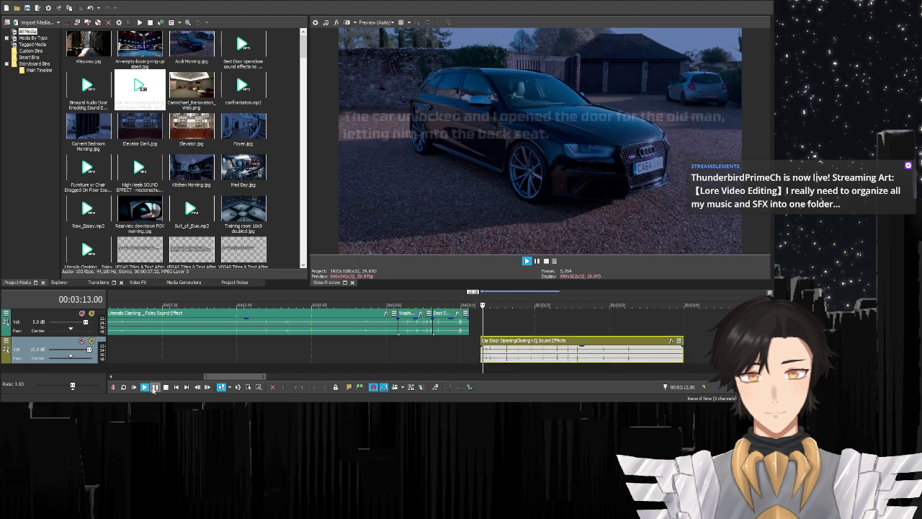
click(154, 387)
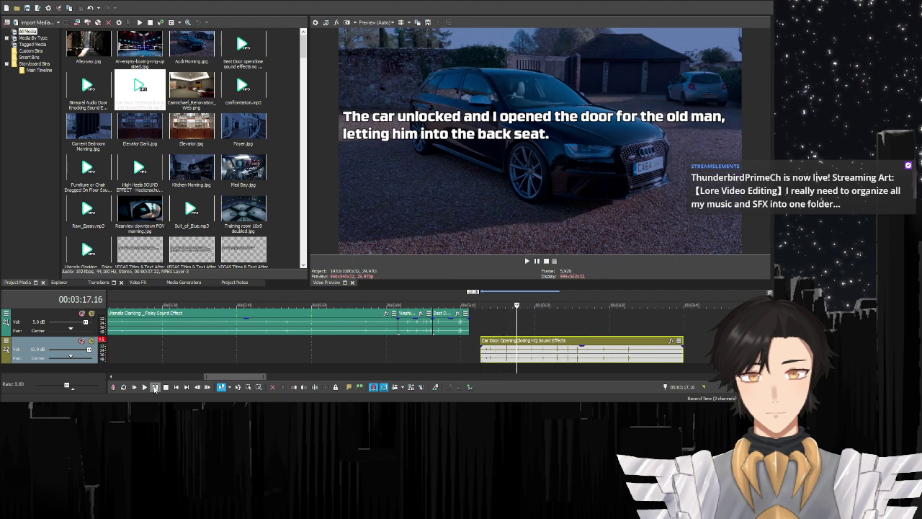
- Split the car door clip at 00:03:16.29 and move the second piece to about 00:03:25
click(512, 354)
key(s)
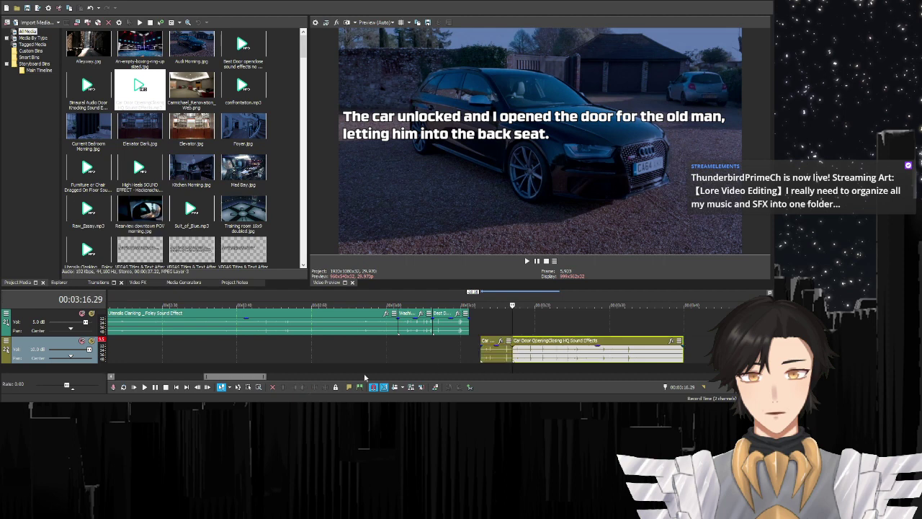
drag(543, 350, 605, 349)
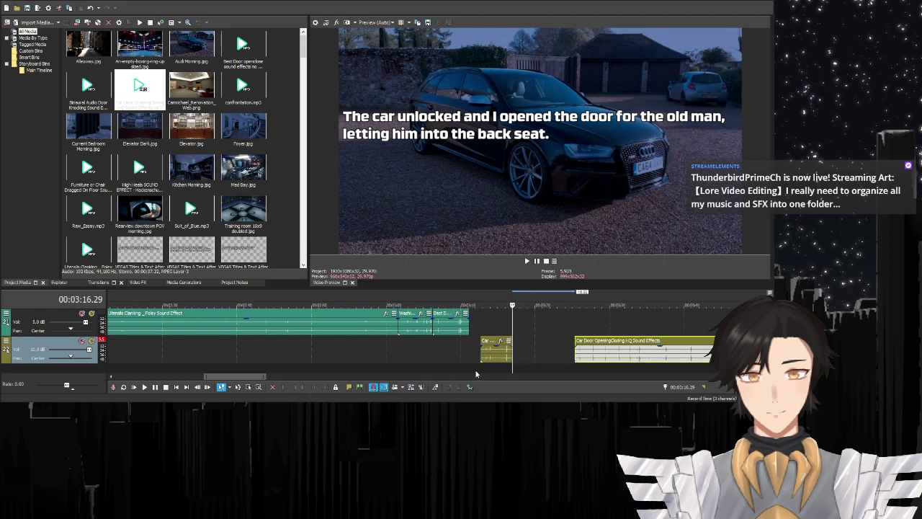
- Play from 00:03:12.01 and move the second car door piece to 00:03:39.25, at the "I hopped in and buckled up." caption
click(476, 374)
click(144, 387)
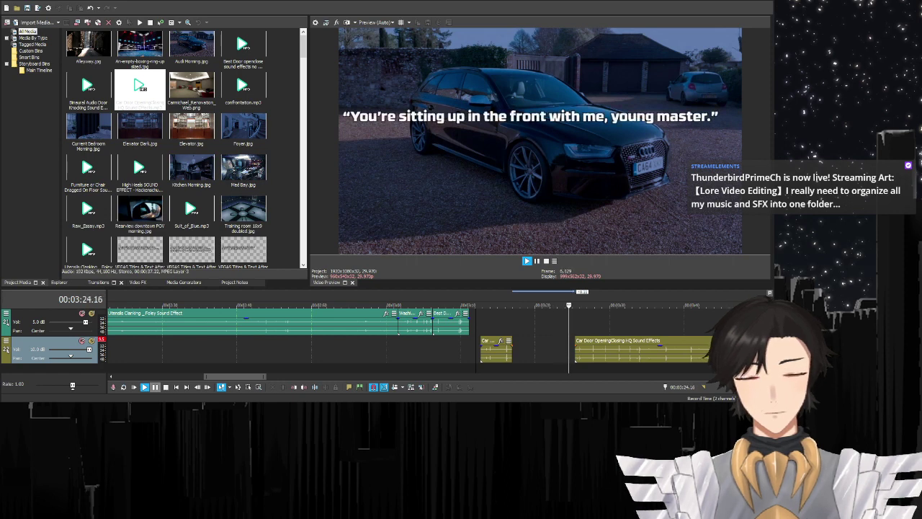
drag(616, 342, 696, 342)
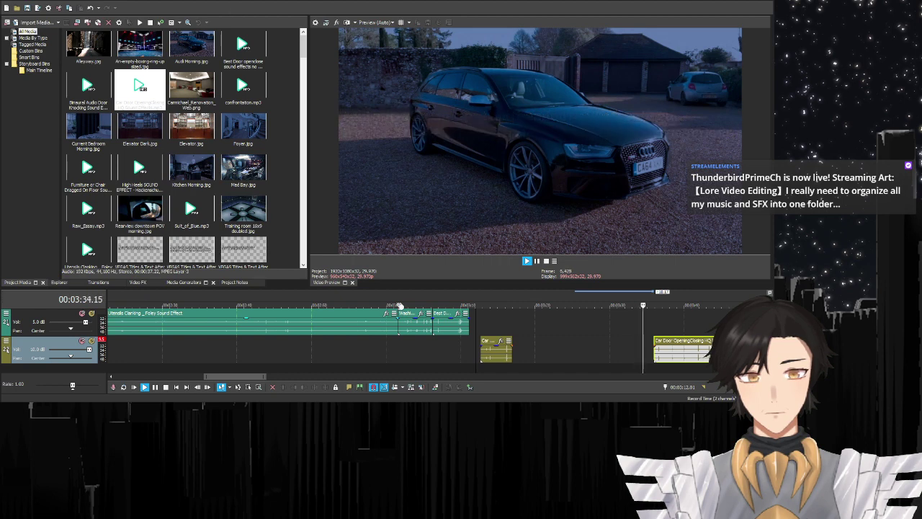
scroll(432, 324, right, 5)
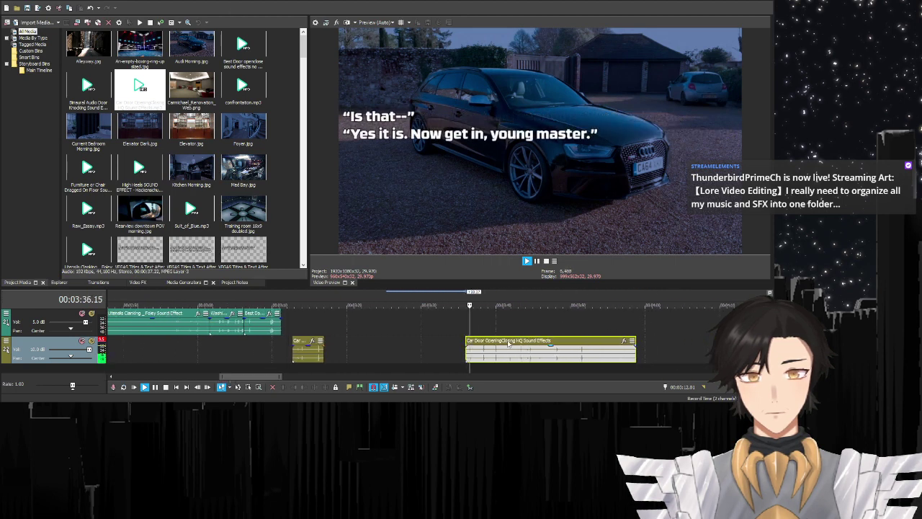
drag(508, 345, 579, 344)
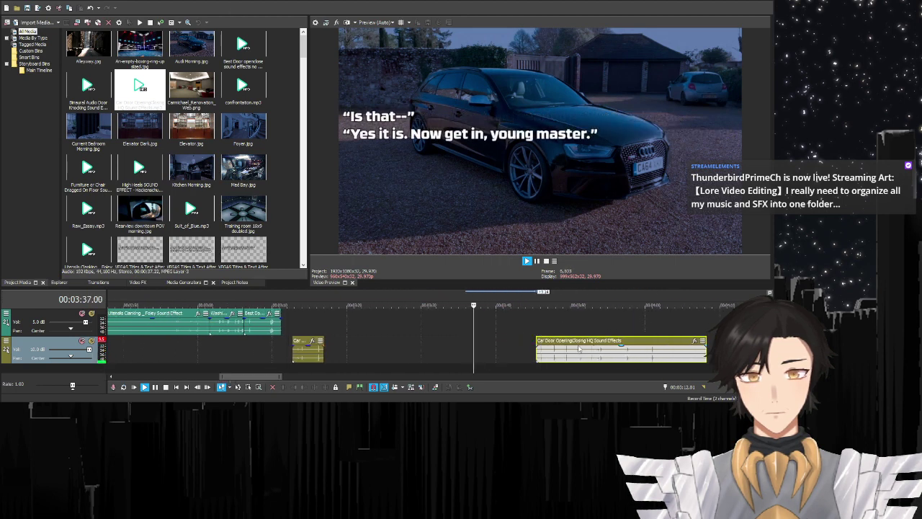
click(155, 387)
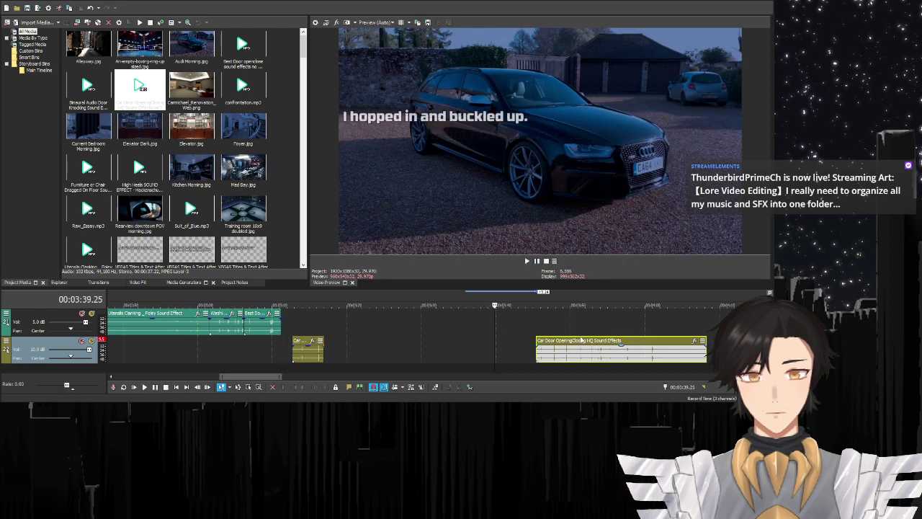
drag(581, 343, 532, 349)
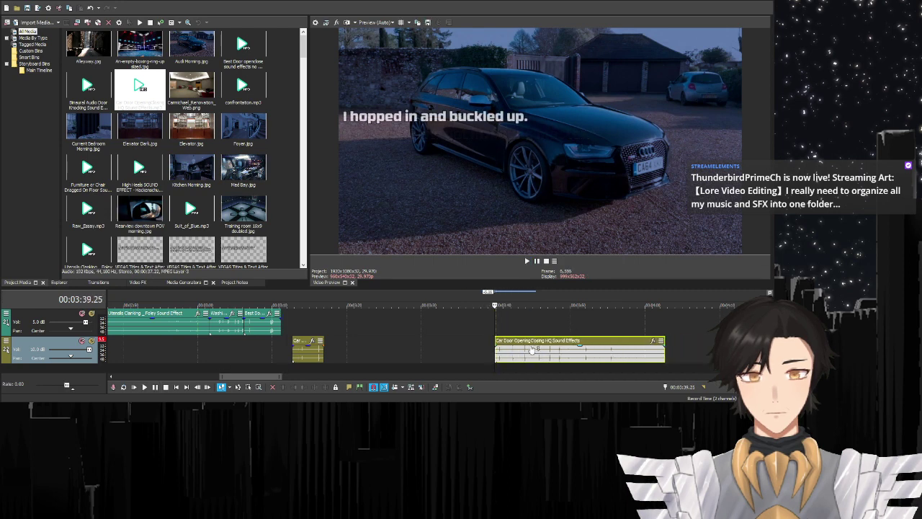
- Play the second car door piece to 00:03:42.18 and move its start earlier to 00:03:38.11
click(157, 389)
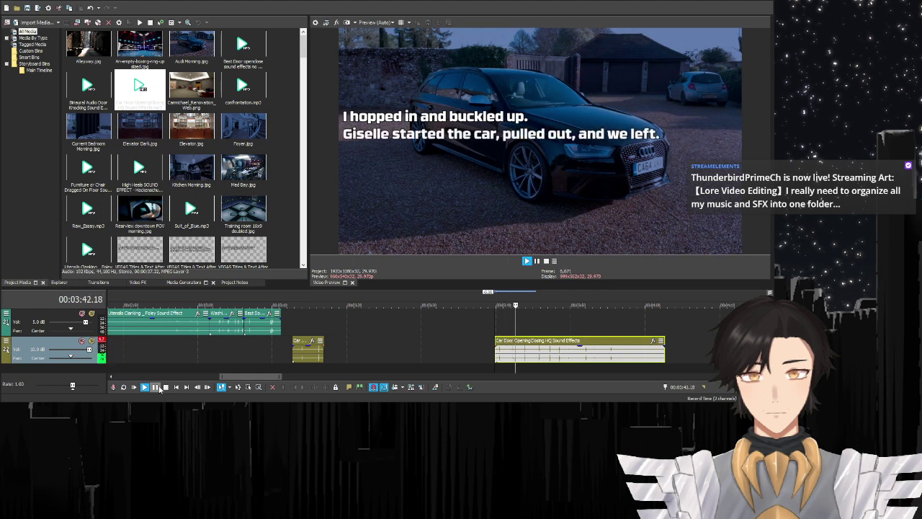
click(158, 387)
click(484, 357)
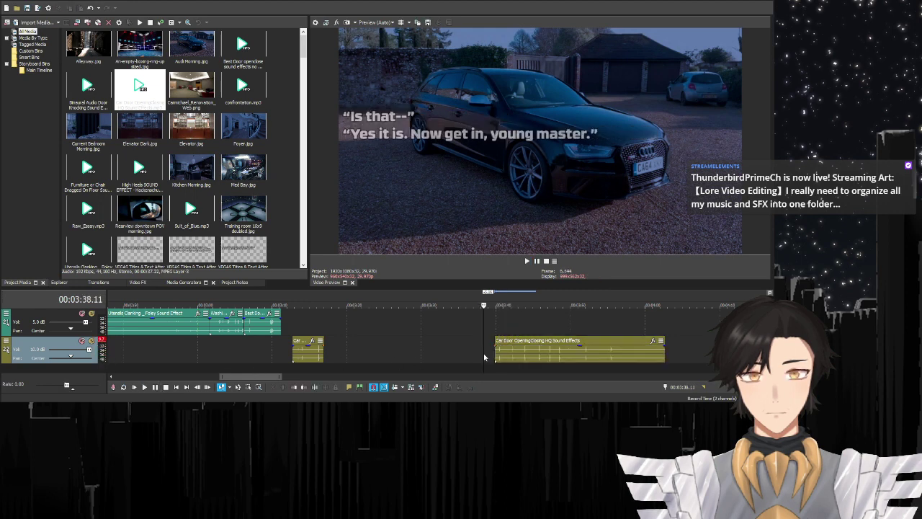
scroll(485, 357, up, 5)
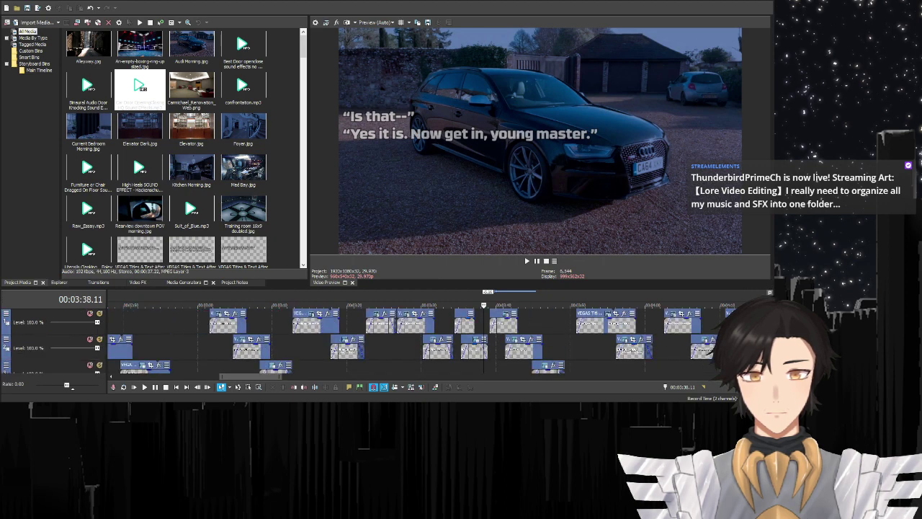
scroll(484, 358, down, 1)
scroll(484, 357, down, 4)
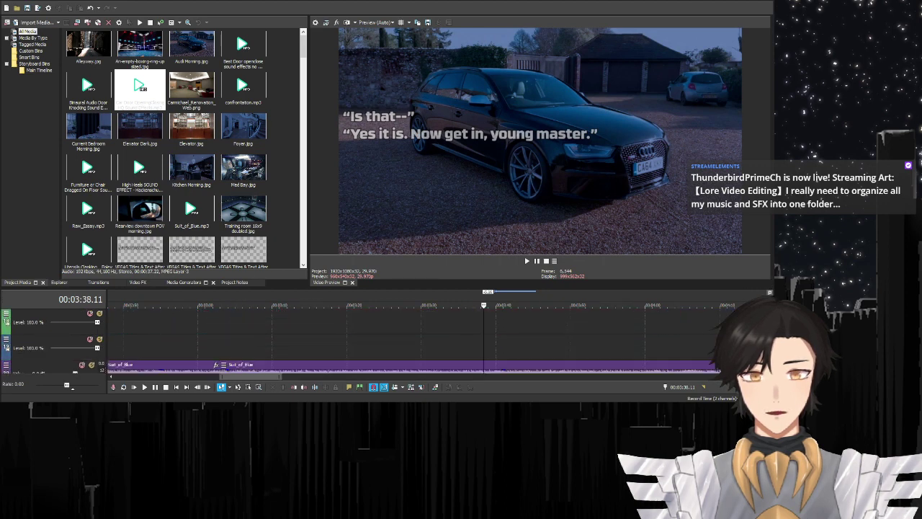
drag(547, 340, 533, 345)
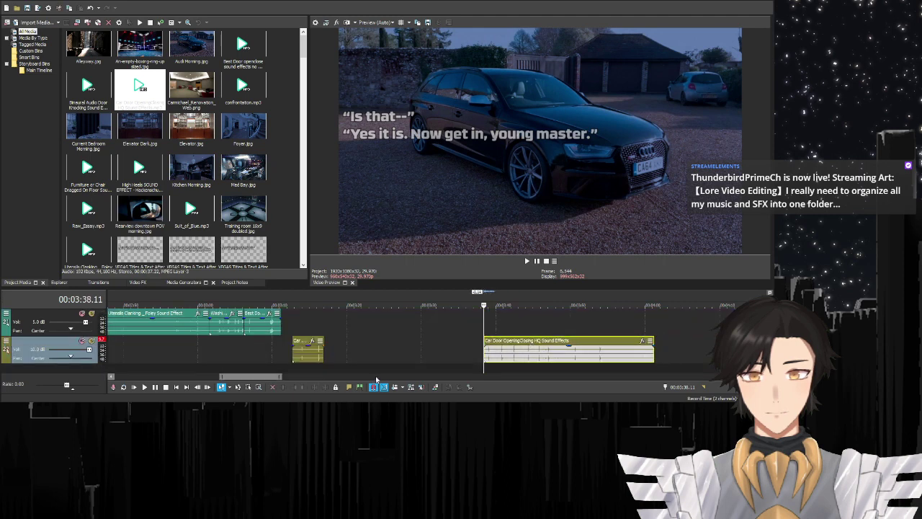
- Split the second car door piece at 00:03:39.16, cut out the section up to 00:03:40.15 and close the gap
click(156, 387)
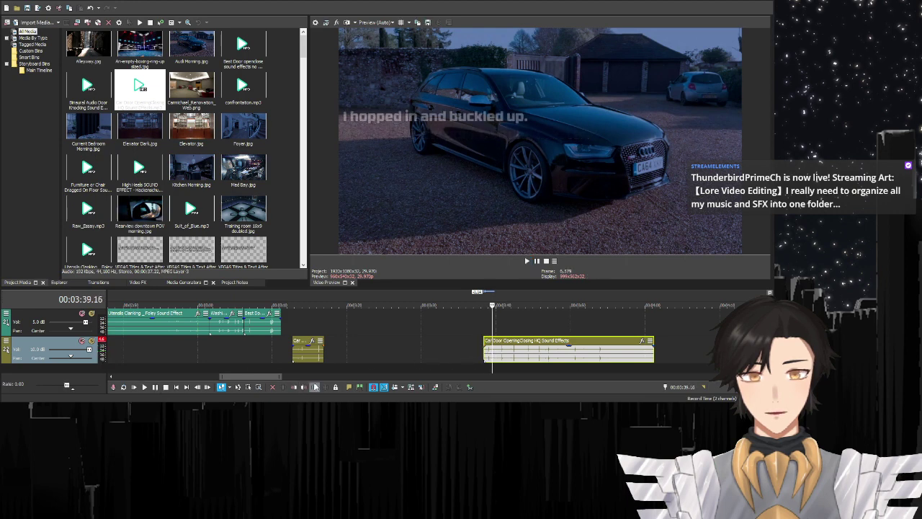
click(500, 356)
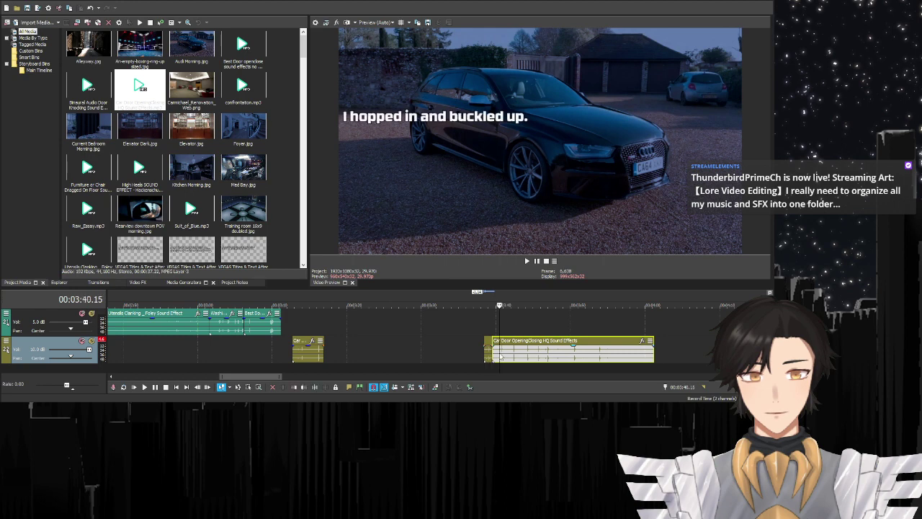
click(306, 387)
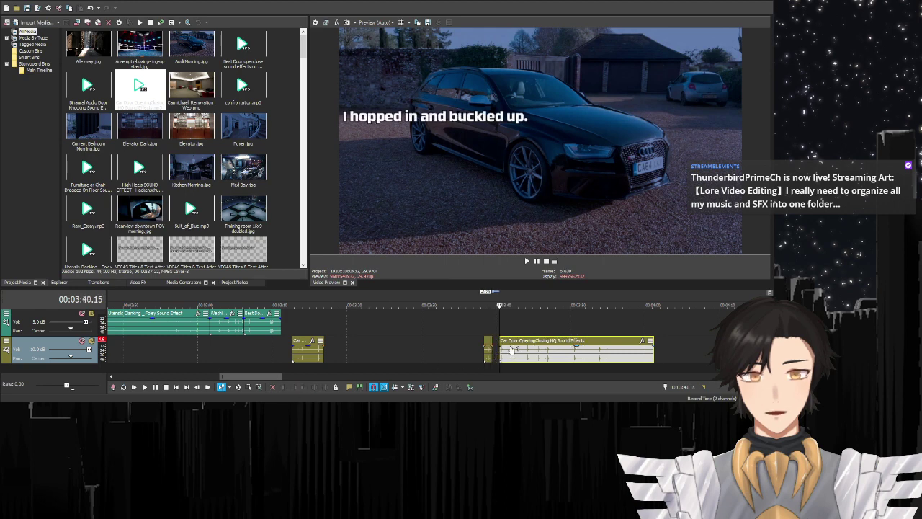
drag(508, 351, 501, 353)
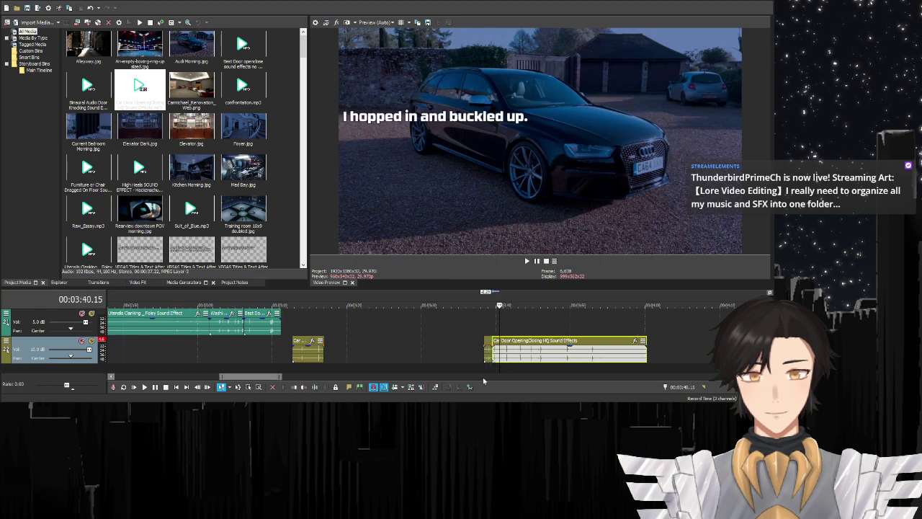
- Trim the end of the last car door piece to 00:03:40.15 and play the shortened pieces to 00:03:40.10
click(304, 387)
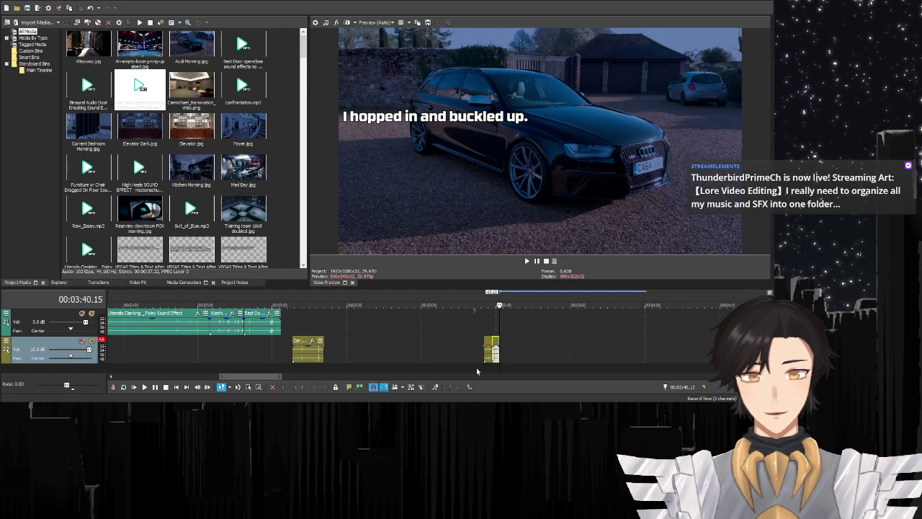
click(474, 364)
click(144, 387)
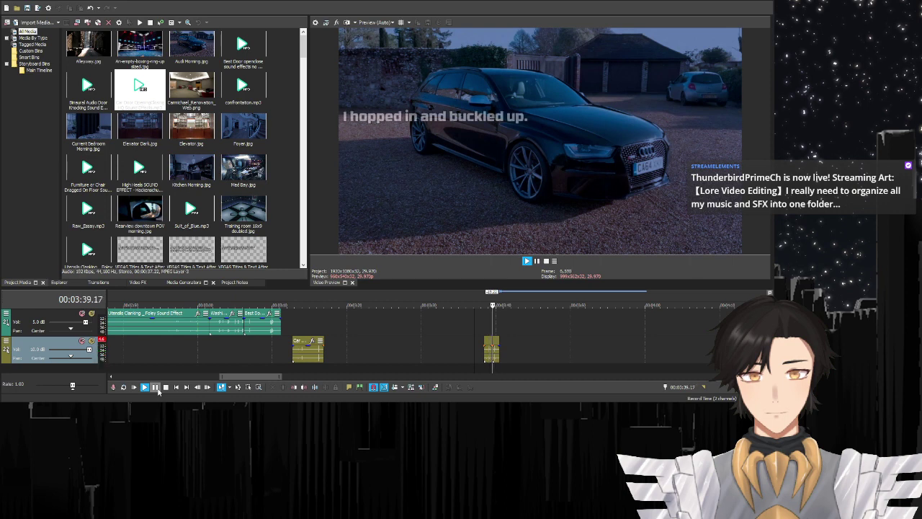
click(156, 388)
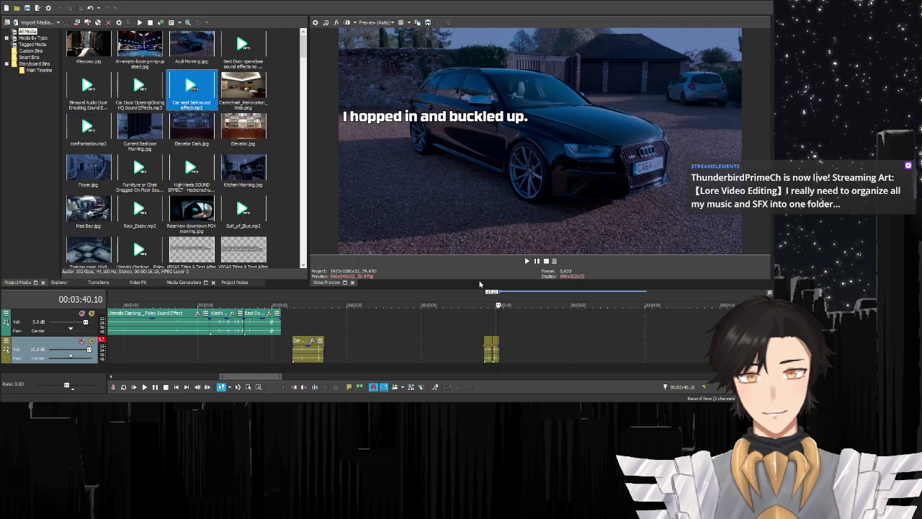
- Place the car seat belt sound effect above the car door pieces at about 00:03:38, play it and trim its end to 00:03:42.12
drag(191, 90, 496, 315)
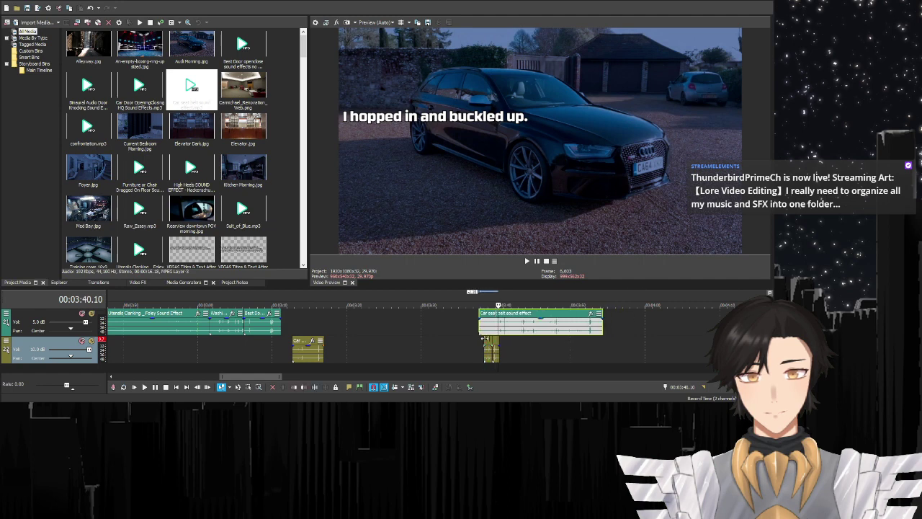
click(488, 354)
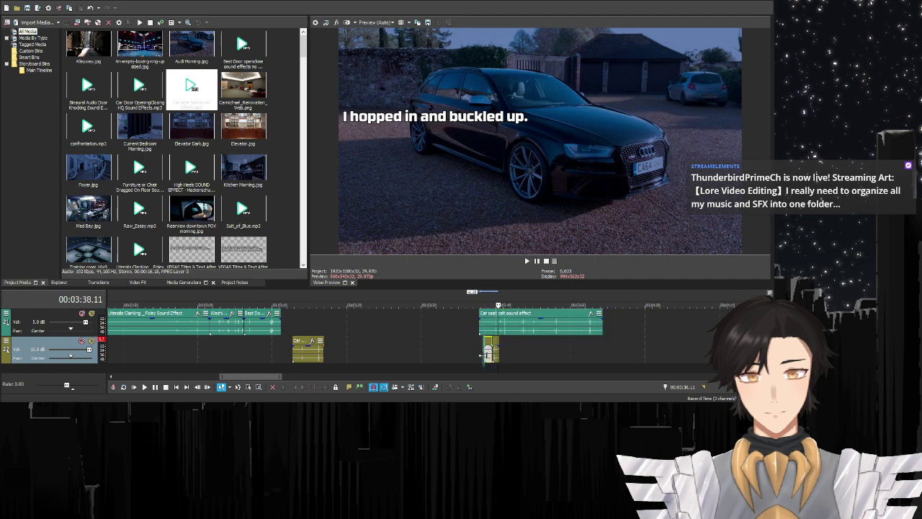
click(156, 388)
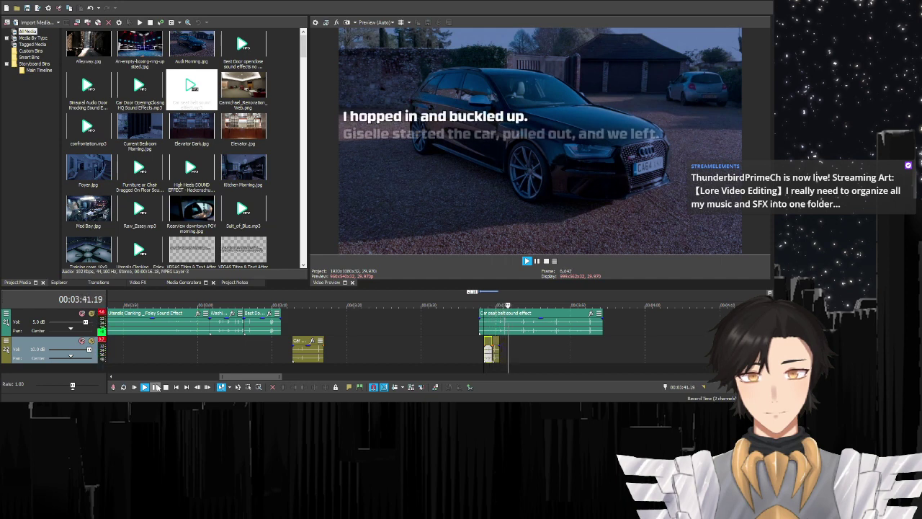
click(155, 388)
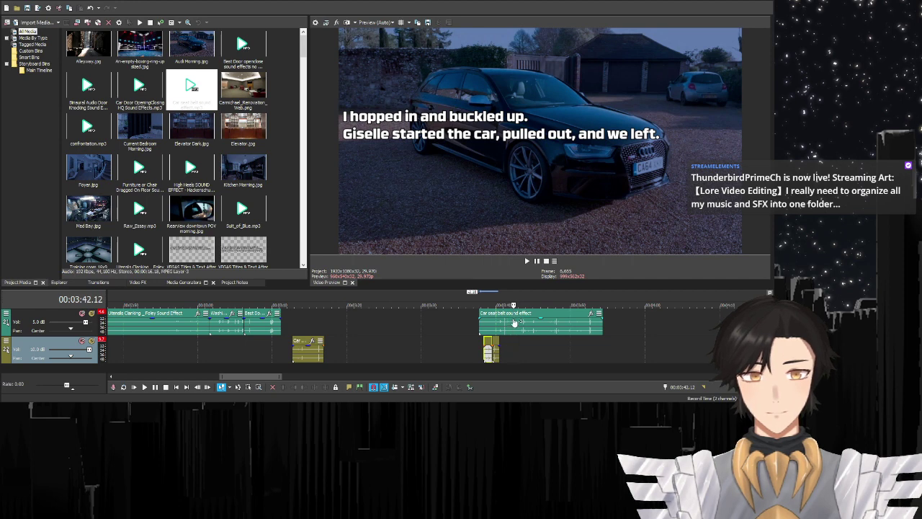
click(513, 322)
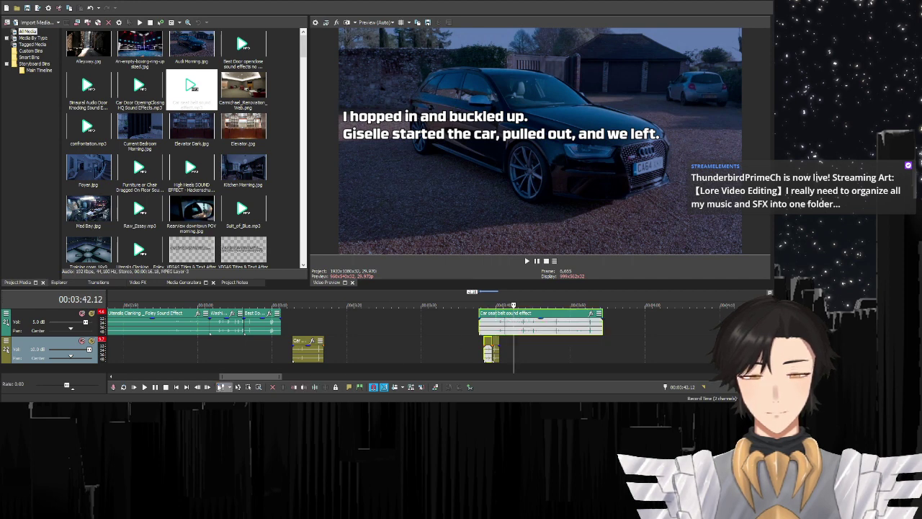
click(304, 388)
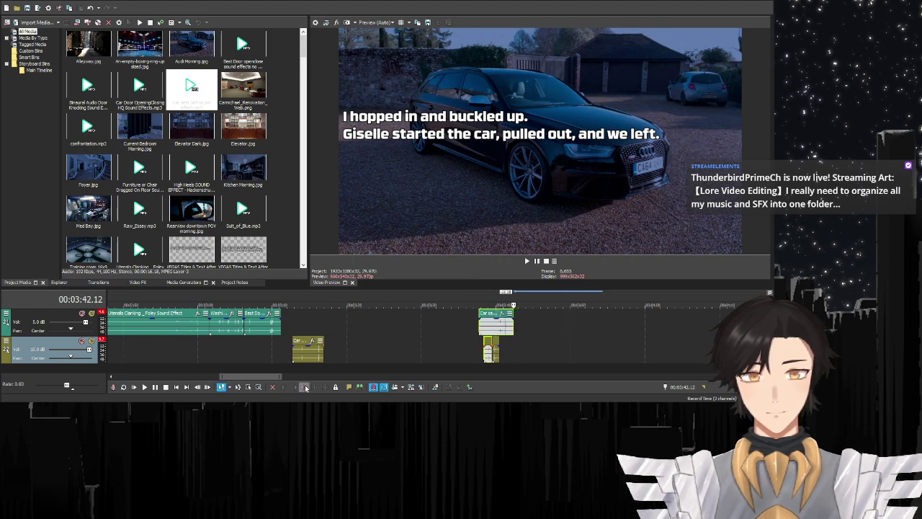
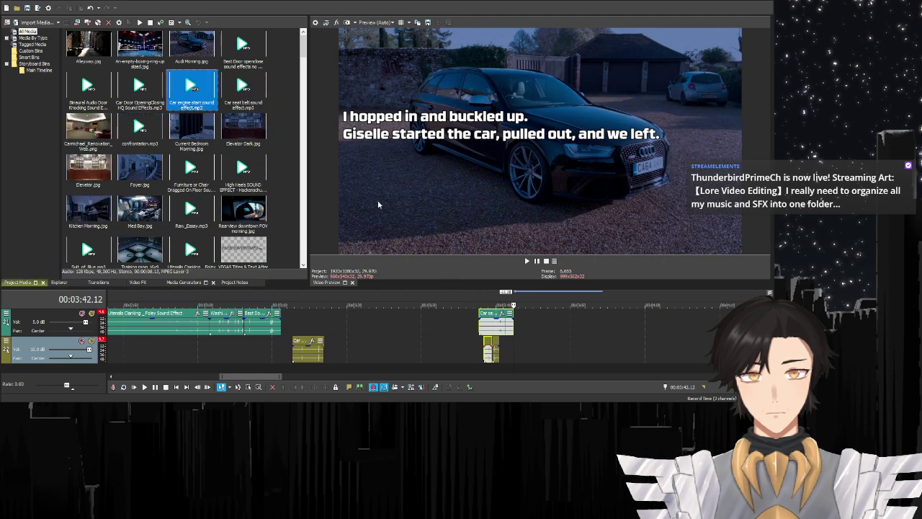
- Place the car engine start sound effect directly after the seat belt clip at 00:03:42.12 and play it to 00:03:49.24
drag(193, 94, 523, 321)
scroll(536, 321, up, 6)
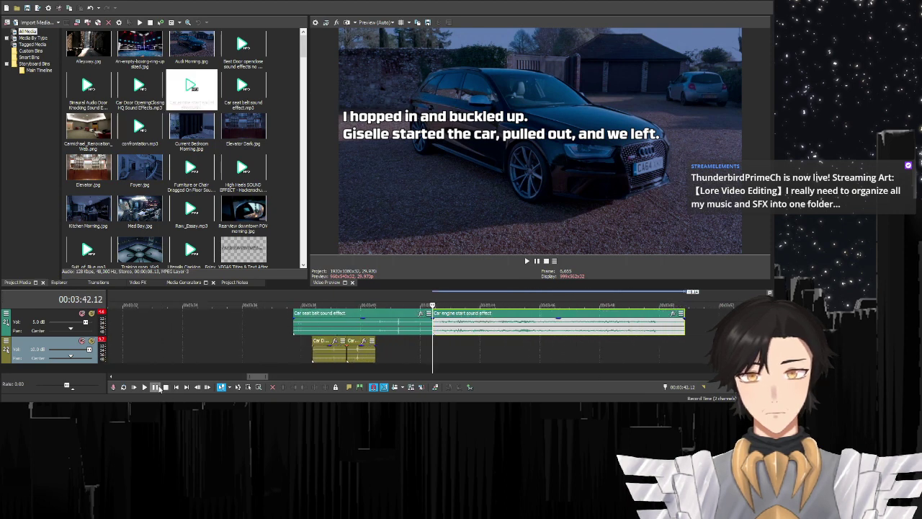
click(158, 387)
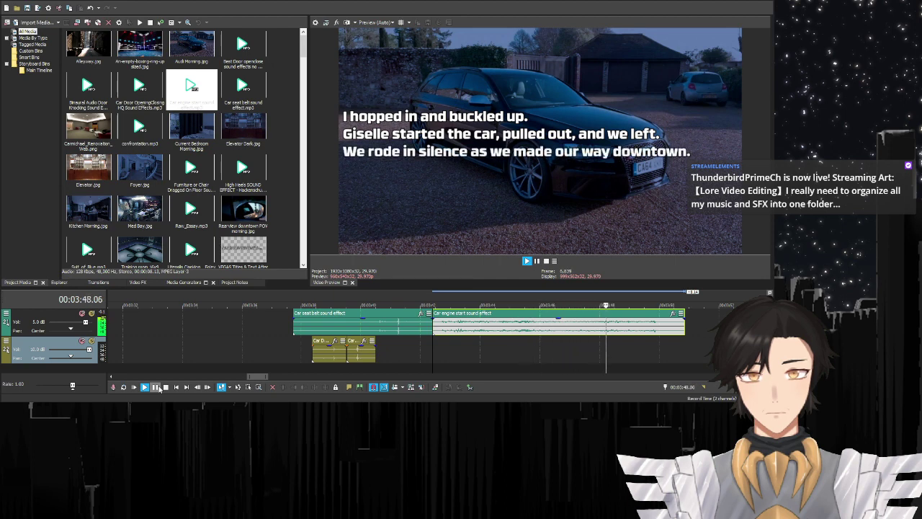
click(156, 387)
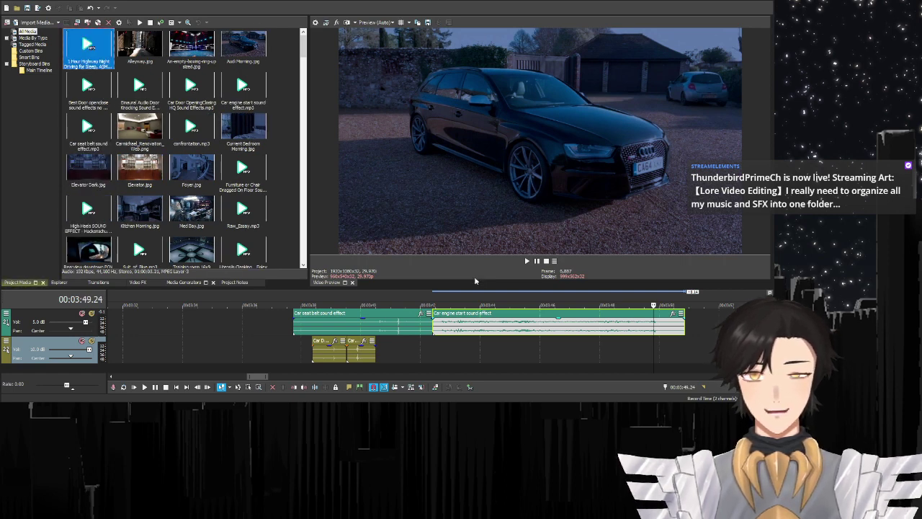
- Place the 1 Hour Highway Night Driving clip at 00:03:49.24, overlapping the engine start clip, and play the transition from 00:03:48.29
drag(407, 271, 665, 344)
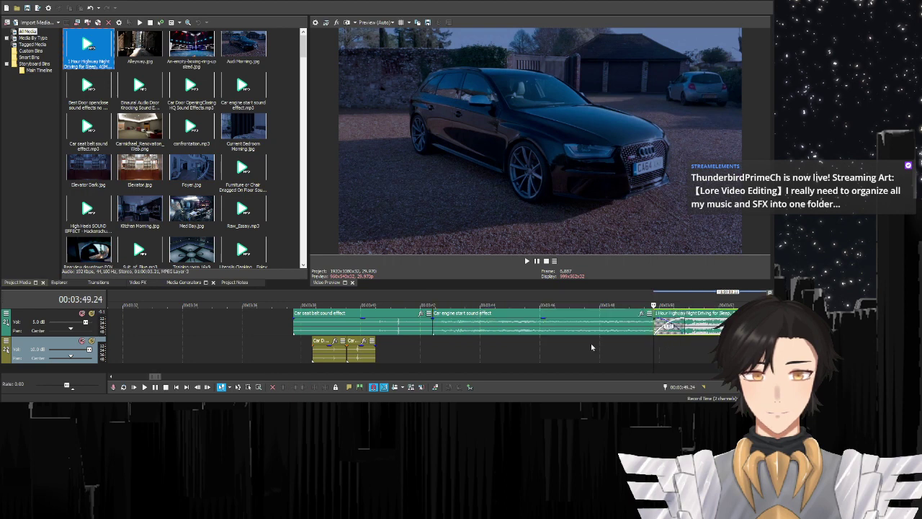
click(630, 356)
click(155, 387)
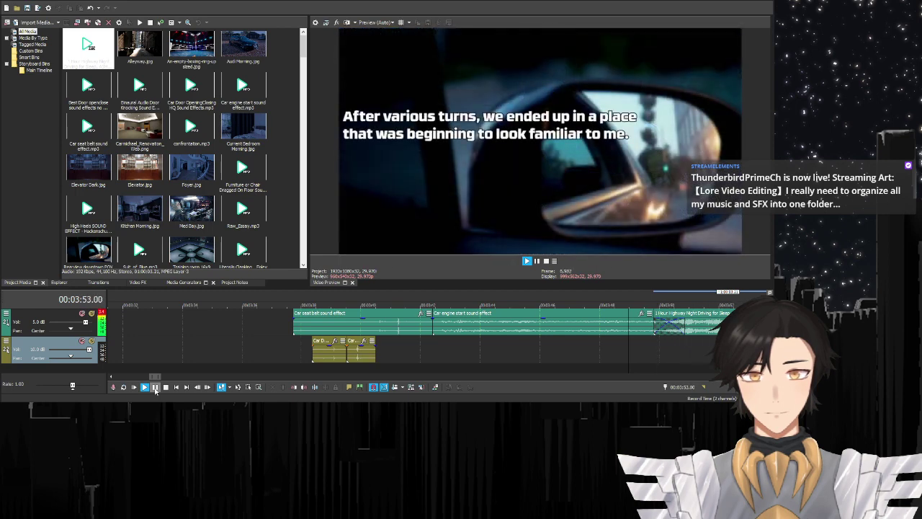
click(165, 387)
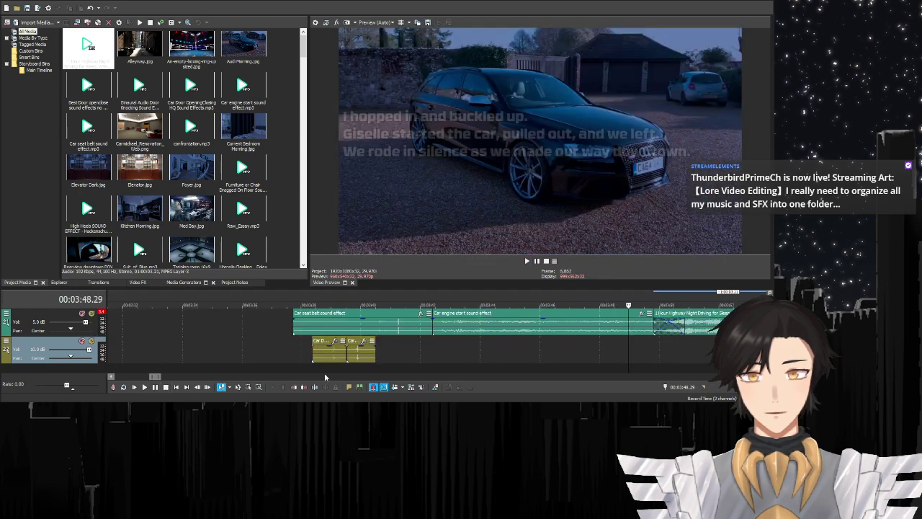
- Move the highway driving clip down to the car door track and insert an empty audio track above the seat belt clip's track
drag(646, 331, 671, 345)
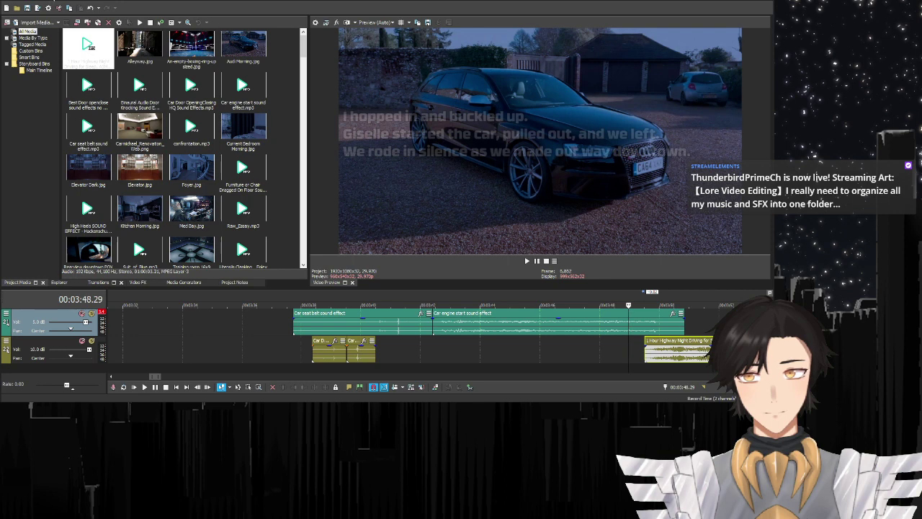
key(Delete)
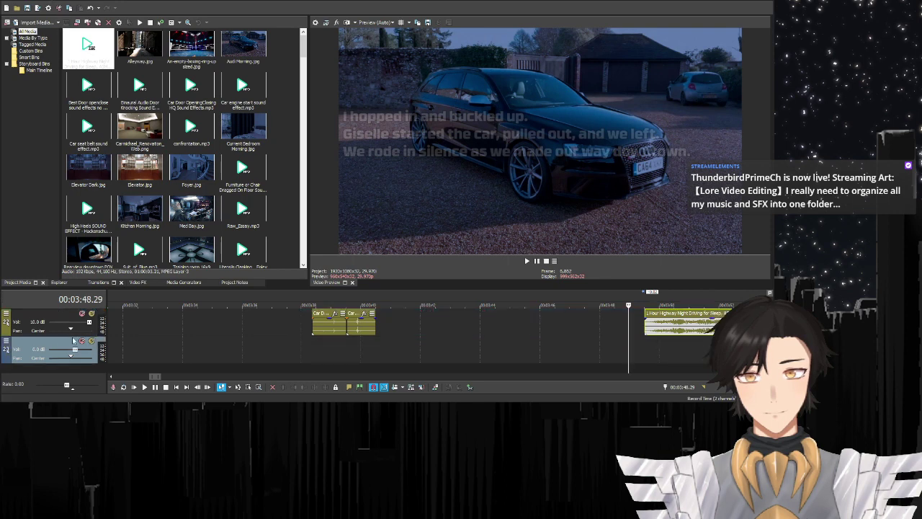
key(ctrl+z)
key(ctrl+z)
key(ctrl+z)
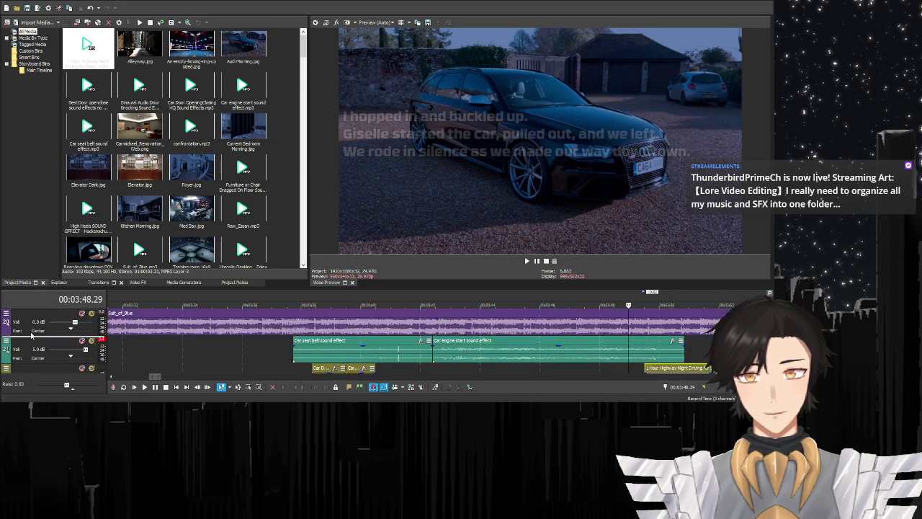
key(ctrl+y)
key(ctrl+y)
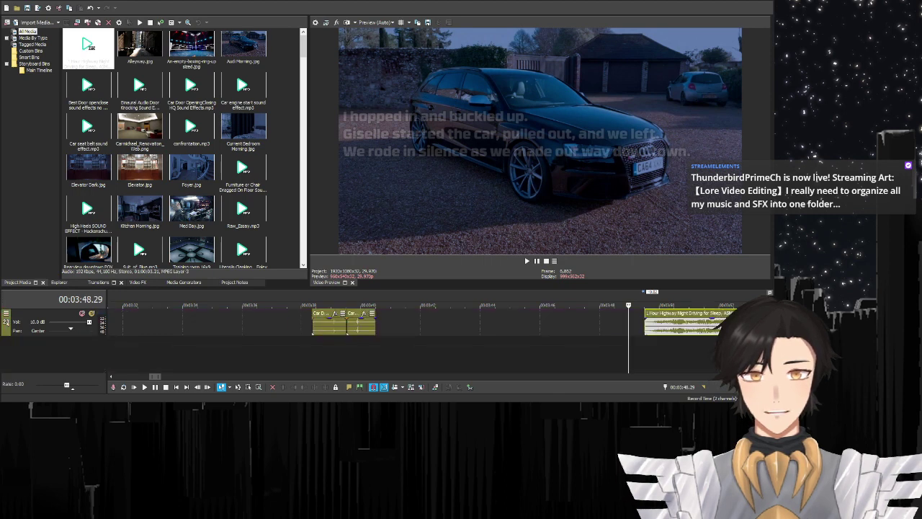
key(ctrl+q)
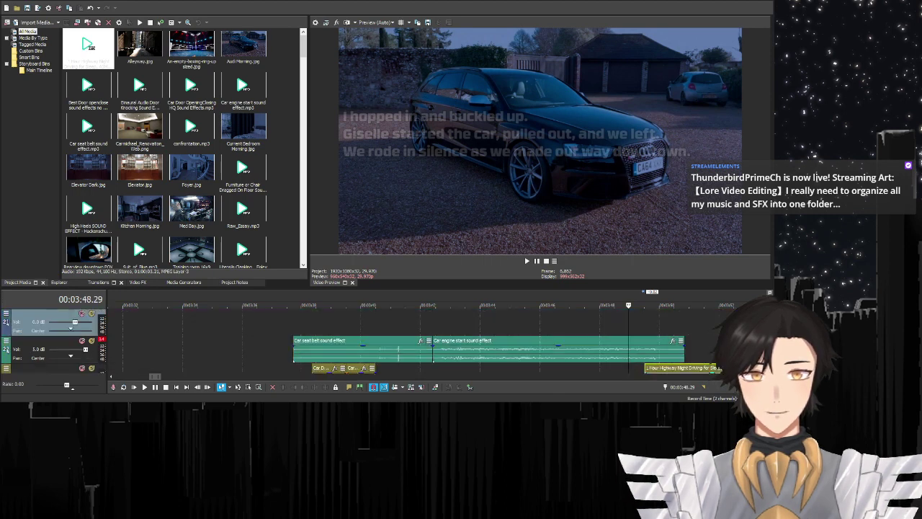
- Move the highway driving clip up to the new empty audio track, starting at 00:03:49.15
click(641, 325)
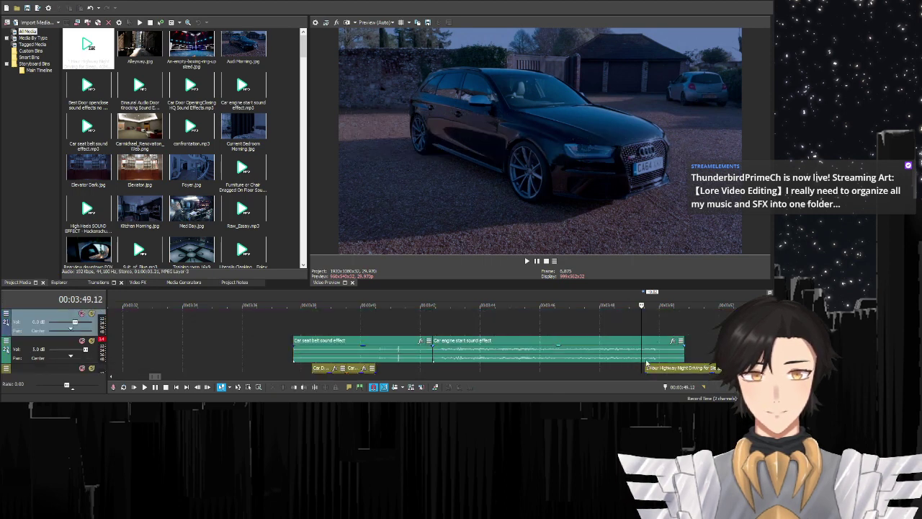
click(645, 369)
drag(672, 369, 669, 326)
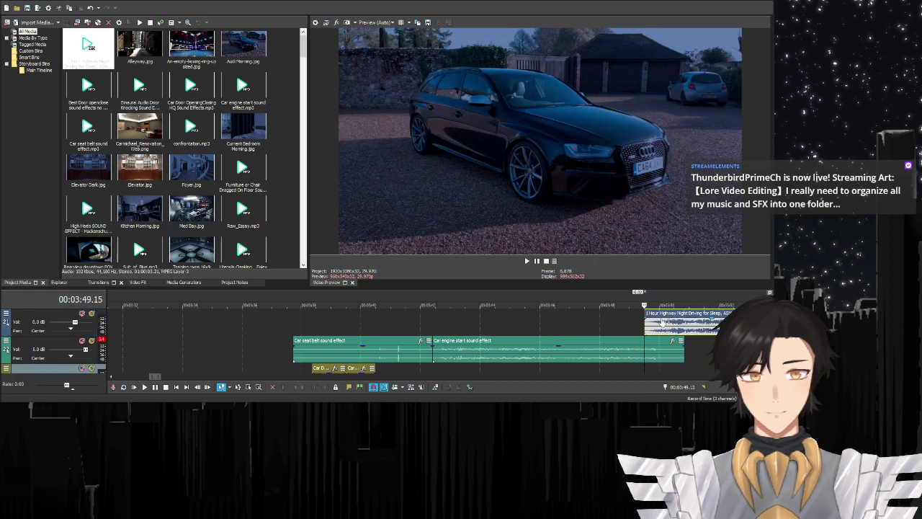
- Play the engine start and highway driving sounds from 00:03:46.14 to the "The car stopped." caption at 00:04:03.07
click(552, 327)
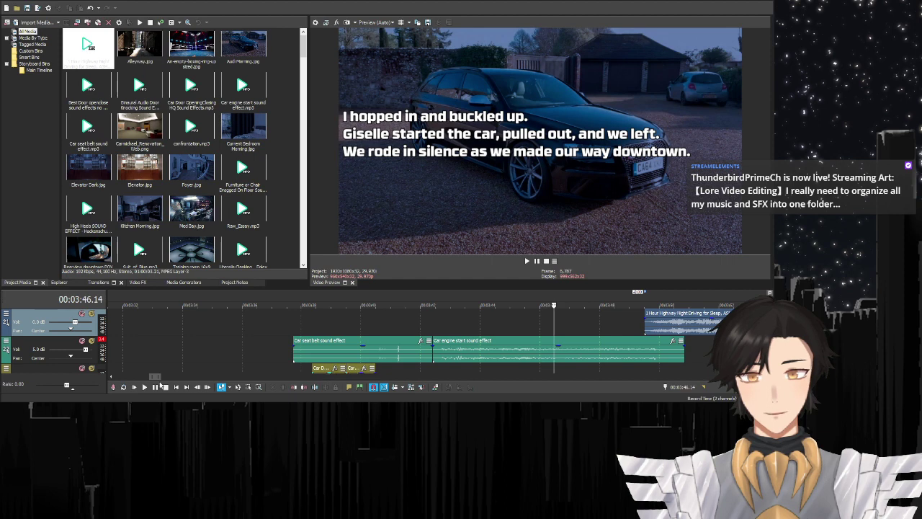
click(144, 387)
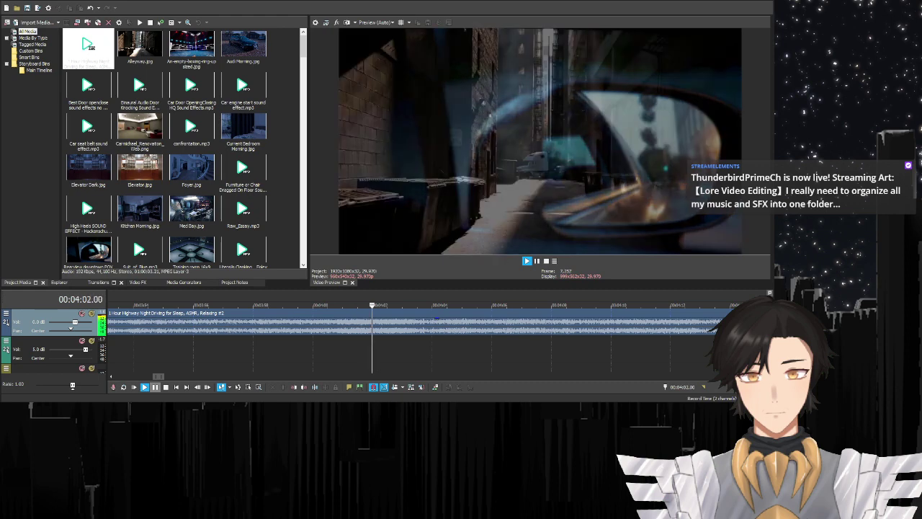
key(space)
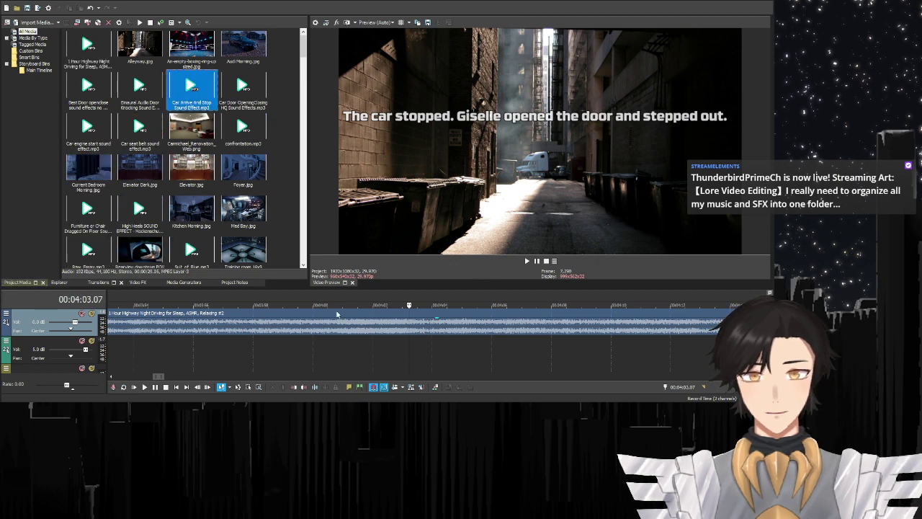
- Place the Car Arrive And Stop sound effect below the highway driving clip at about 00:04:01 and check its timing against the caption at 00:04:03.11
mouse_move(159, 376)
mouse_down()
mouse_move(144, 376)
mouse_move(159, 377)
mouse_up()
drag(191, 87, 344, 349)
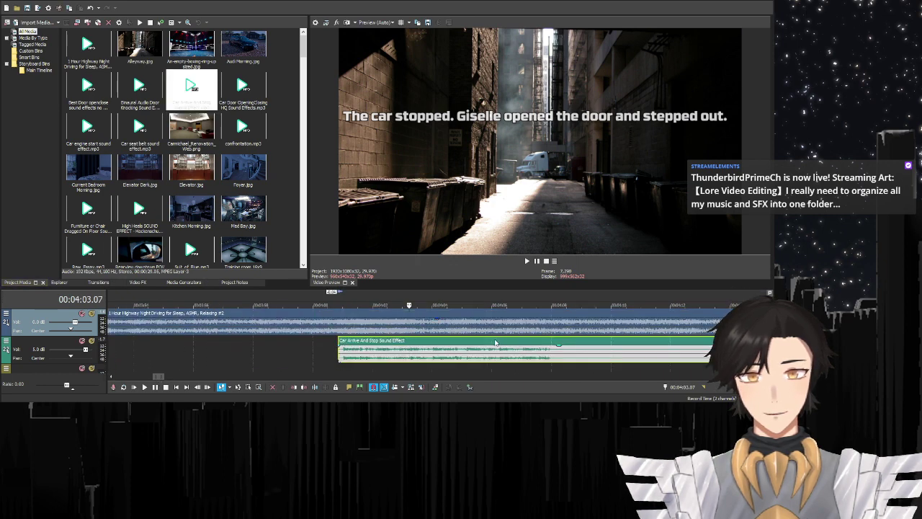
click(387, 328)
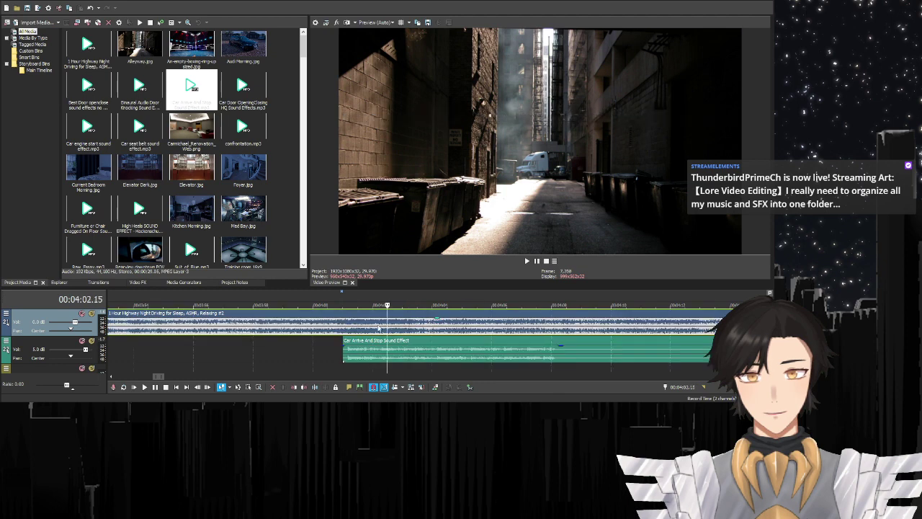
click(369, 329)
click(413, 325)
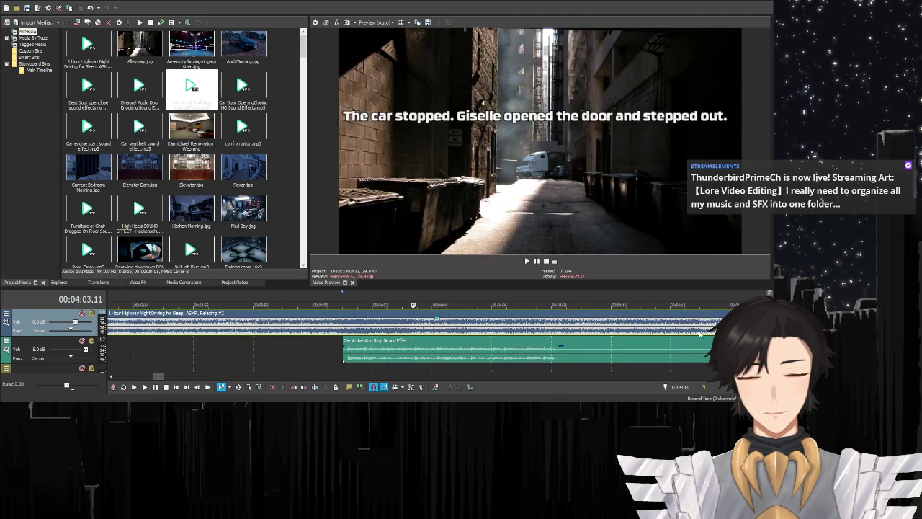
- Move the Car Arrive And Stop clip earlier to start at 00:03:55.26 and mute the highway driving track
drag(614, 344, 461, 343)
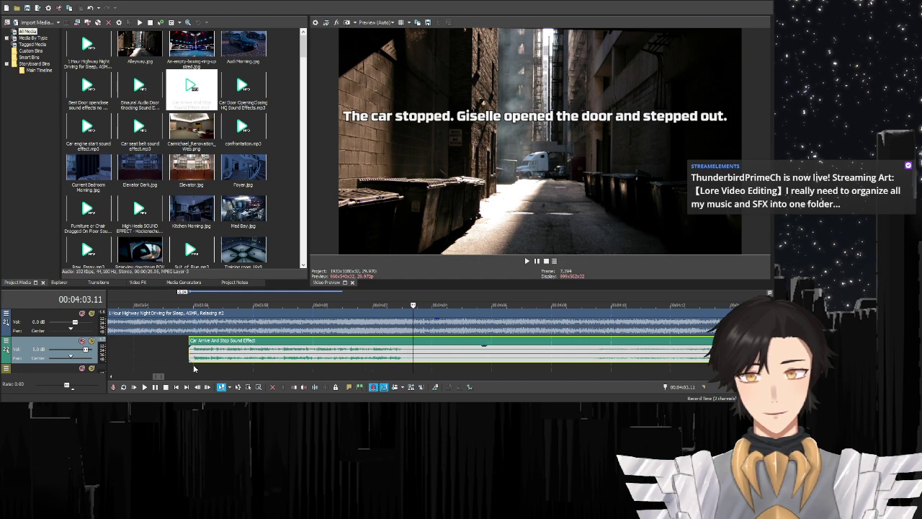
click(188, 370)
click(82, 314)
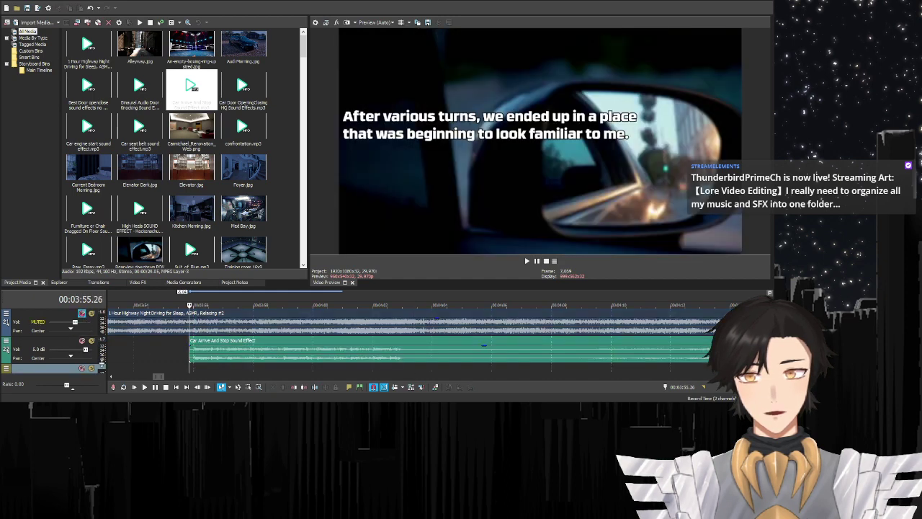
- Play the Car Arrive And Stop clip through its first arrival and trim its start to 00:04:03.19
click(155, 388)
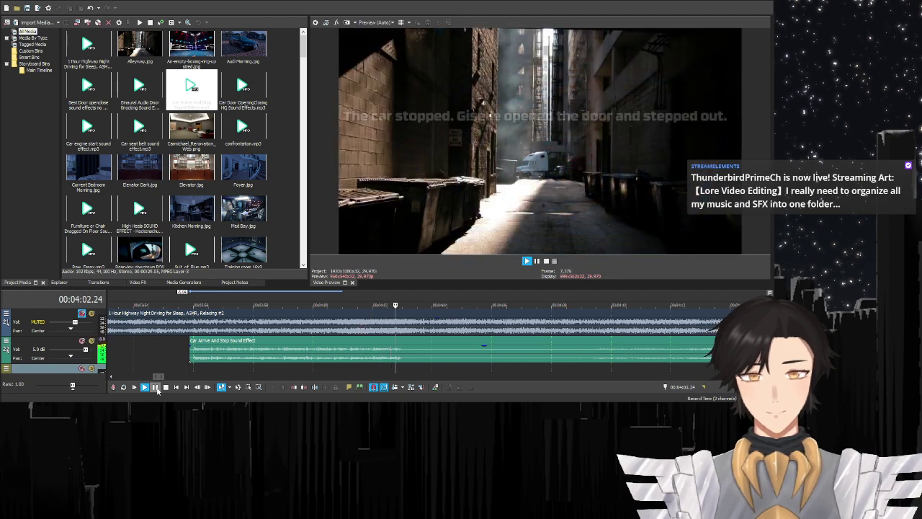
click(155, 387)
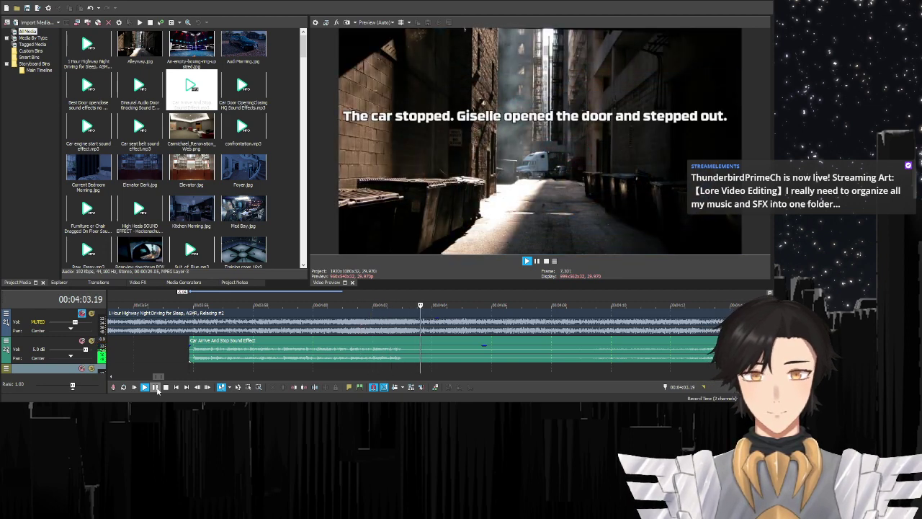
click(281, 347)
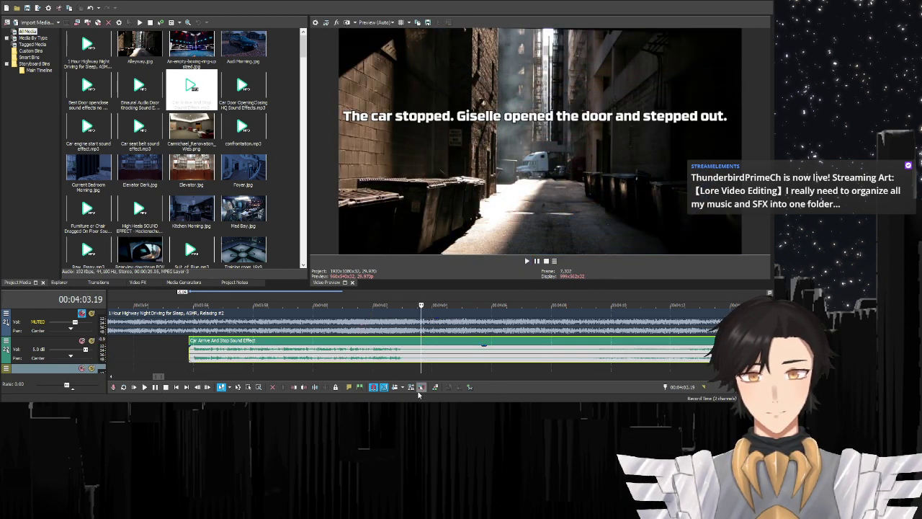
click(294, 387)
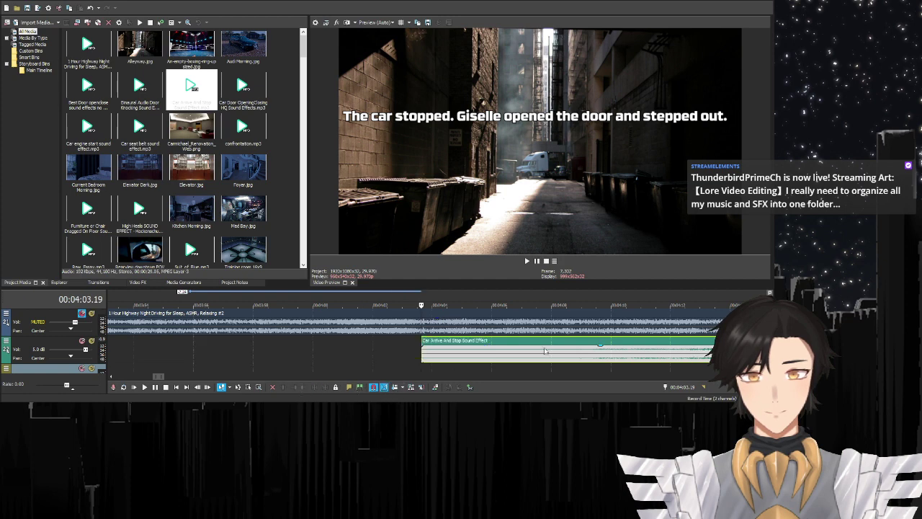
- Reposition the trimmed Car Arrive And Stop clip on its track to start at about 00:04:00
click(236, 376)
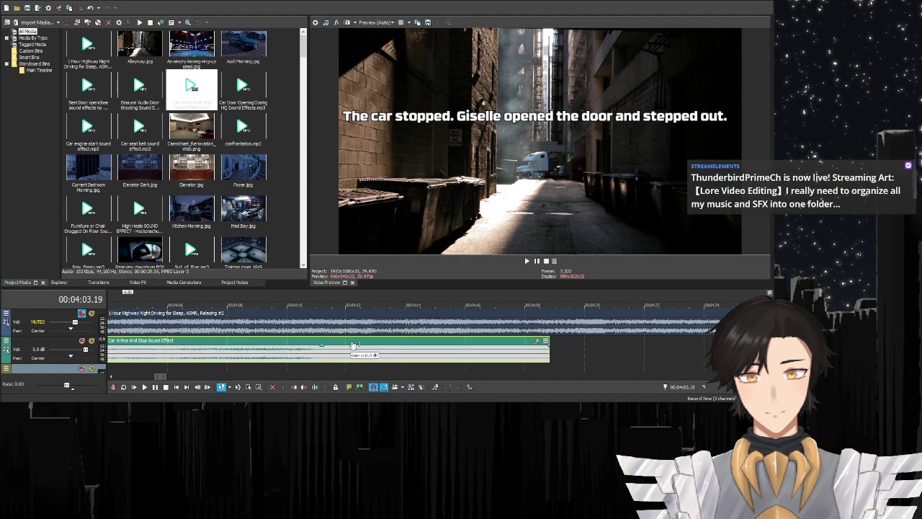
drag(299, 347, 417, 344)
scroll(236, 364, left, 2)
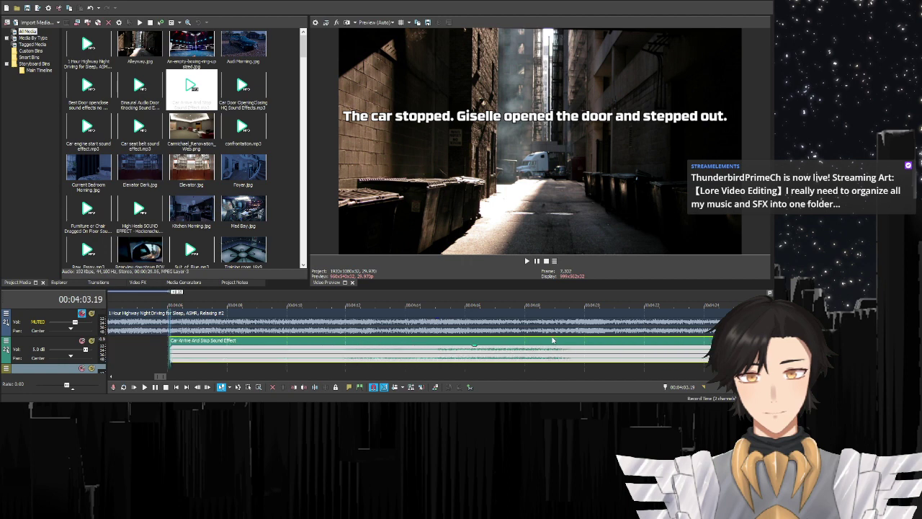
click(167, 357)
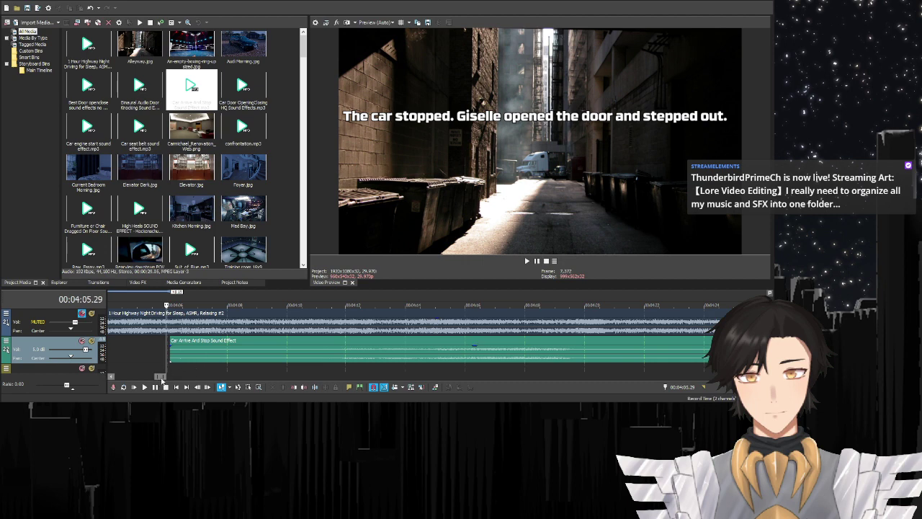
scroll(162, 380, left, 10)
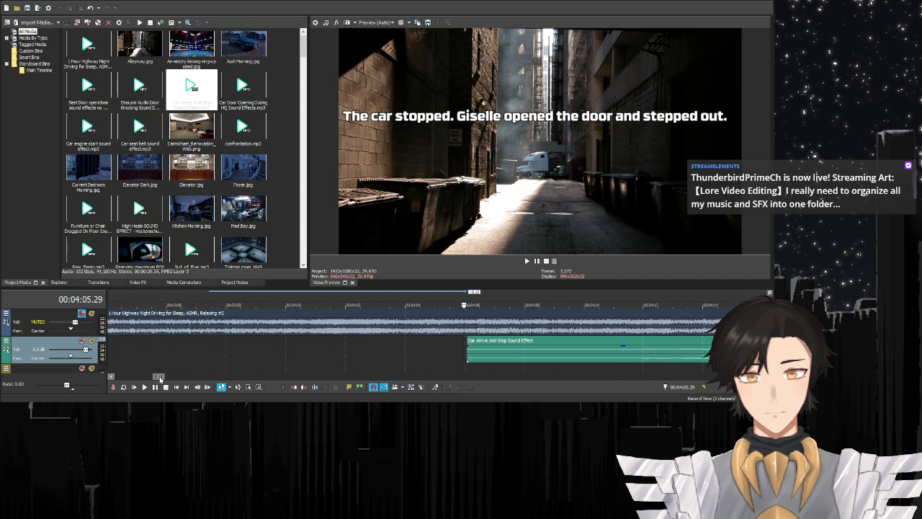
drag(552, 340, 390, 342)
scroll(301, 378, right, 10)
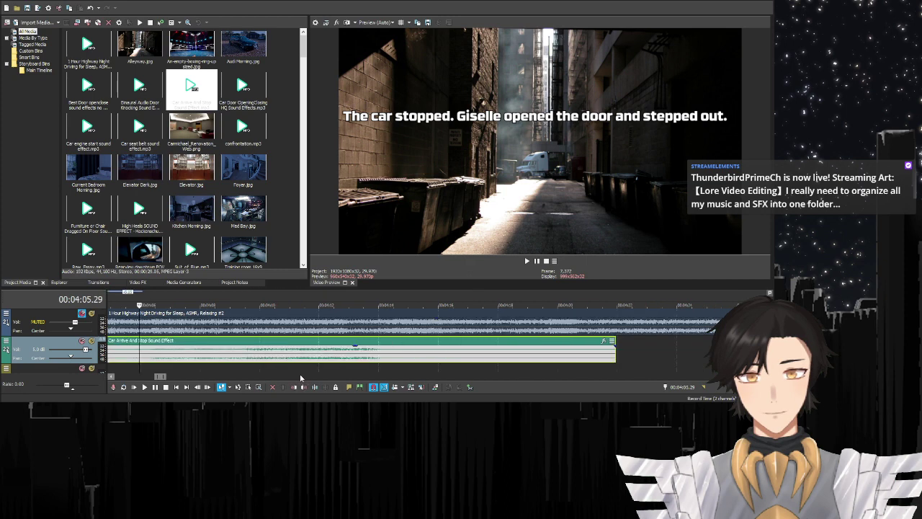
scroll(161, 379, left, 10)
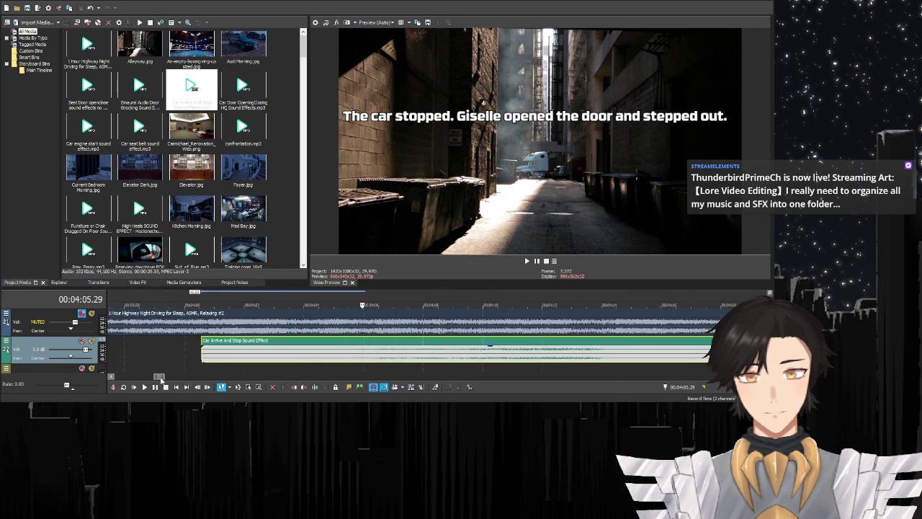
- Play the Car Arrive And Stop clip from 00:03:59.24 to 00:04:14.16, muting the Suit_of_Blue music track to hear where the car stops
click(252, 343)
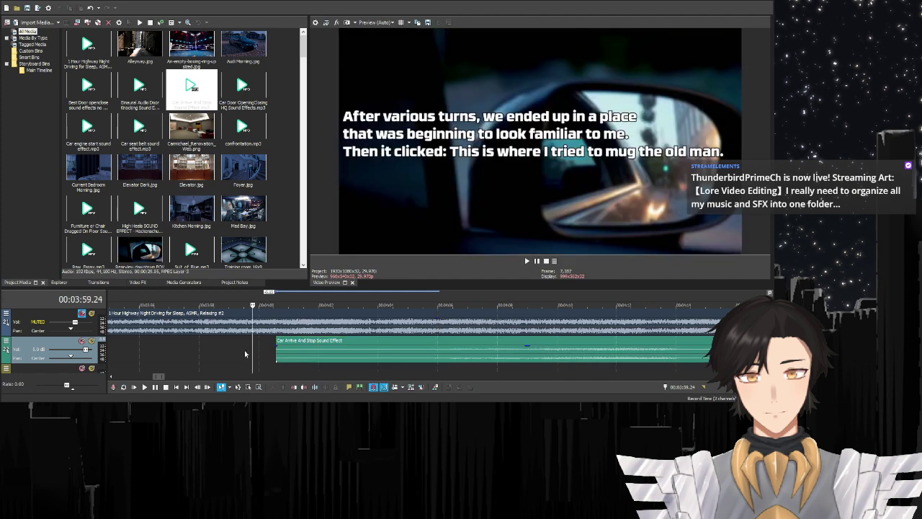
click(145, 387)
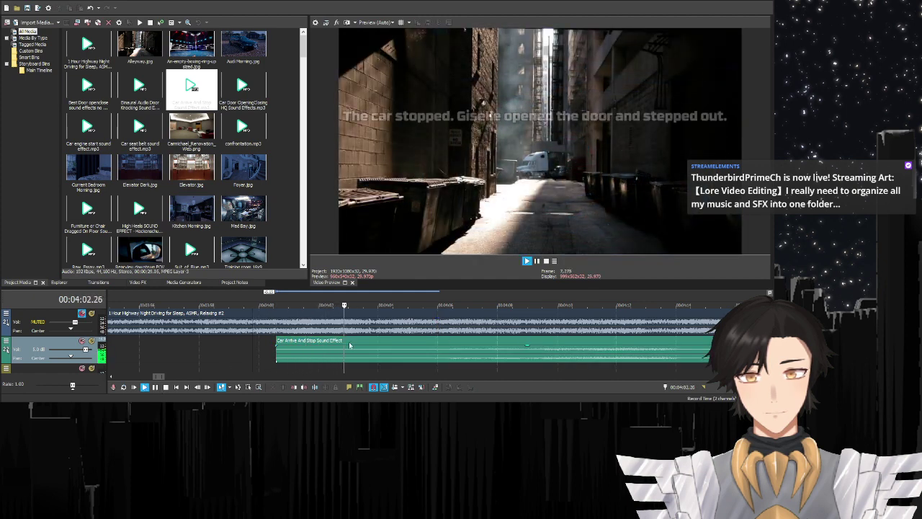
click(155, 390)
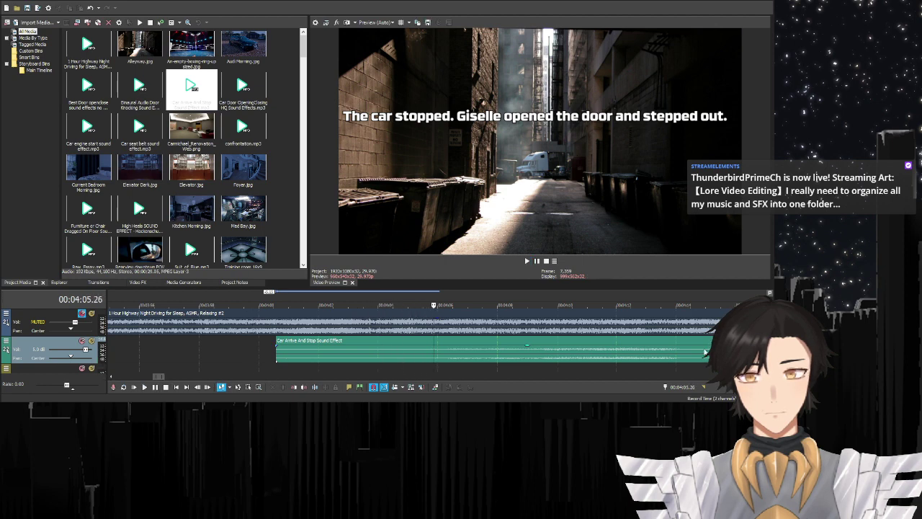
scroll(108, 346, up, 1)
scroll(90, 324, down, 2)
scroll(90, 317, up, 1)
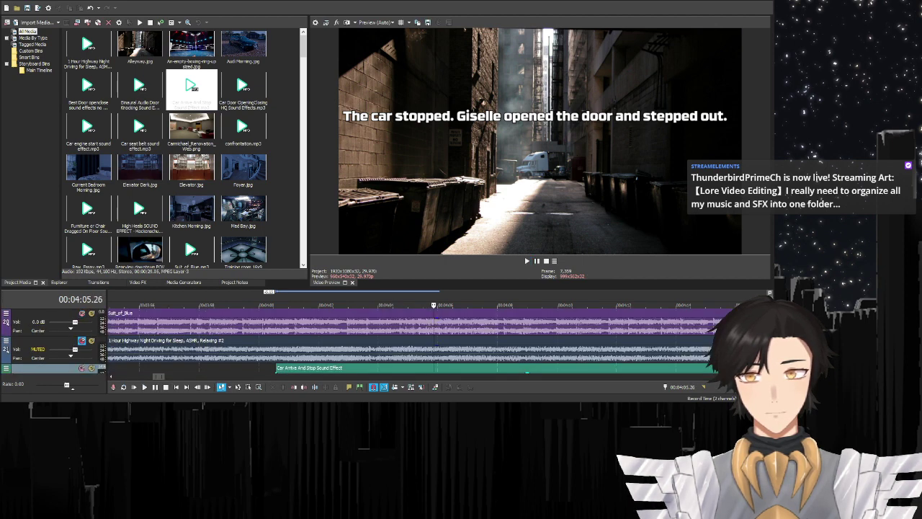
click(80, 313)
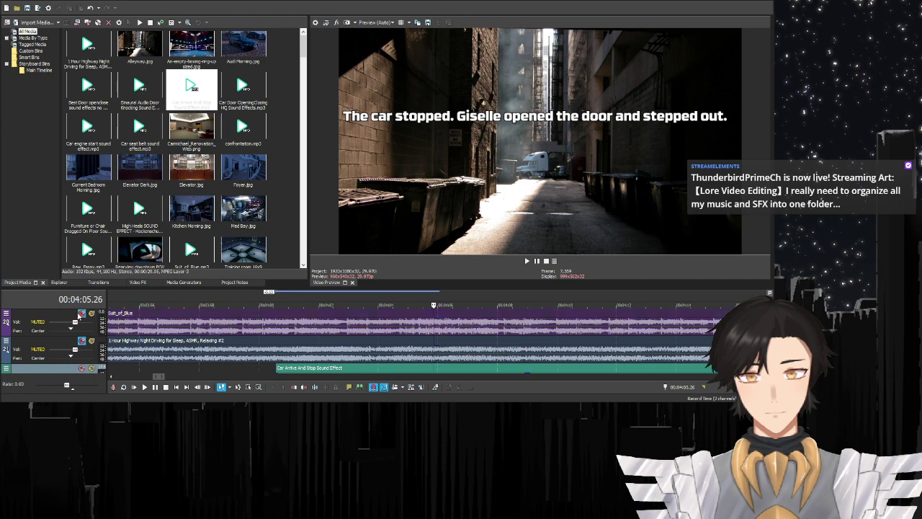
click(144, 387)
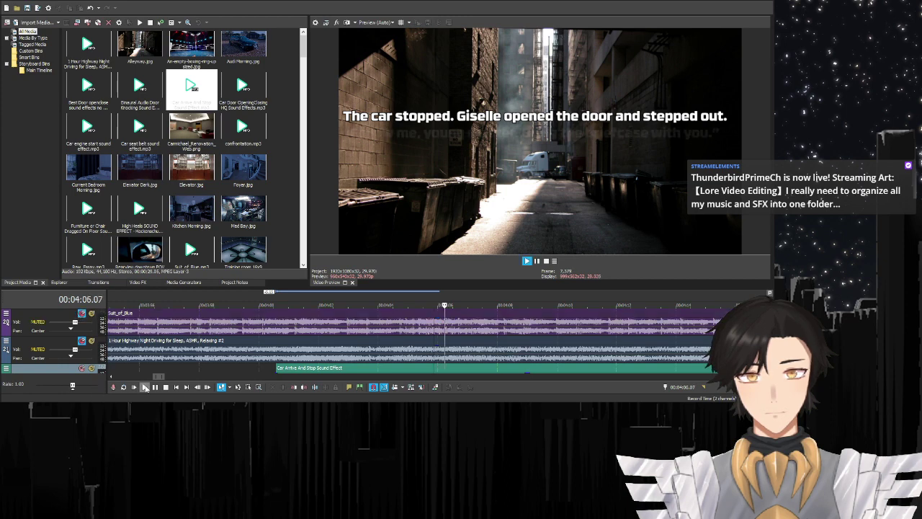
scroll(90, 339, down, 2)
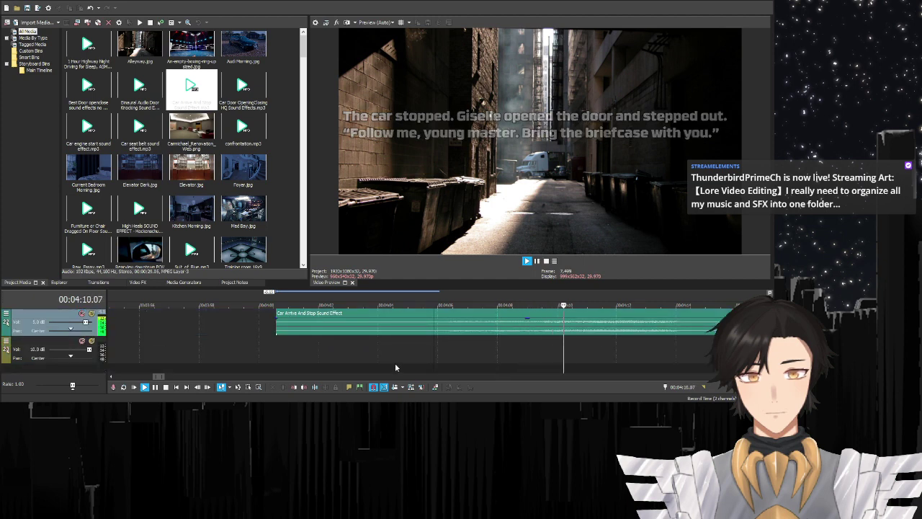
click(156, 389)
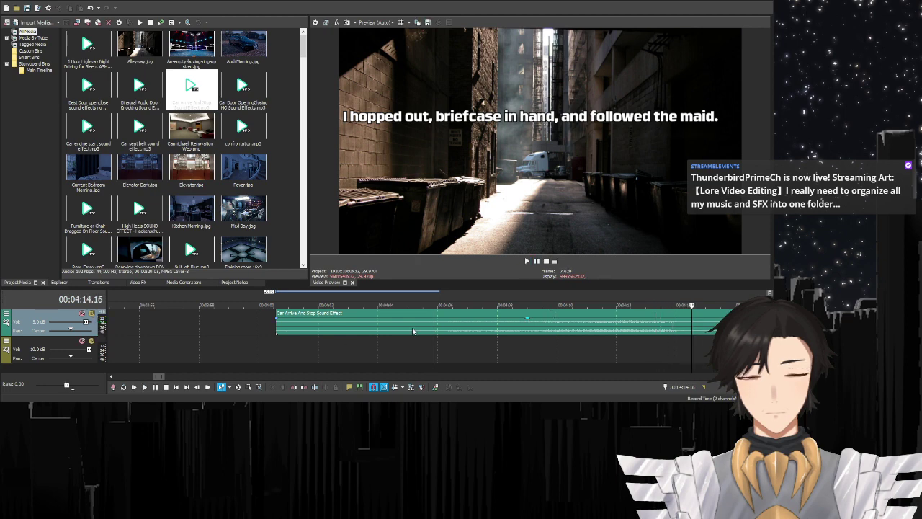
- Move the Car Arrive And Stop clip earlier to about 00:03:49, ending its stopping sound just before the "The car stopped." caption begins at 00:04:02.15
click(381, 347)
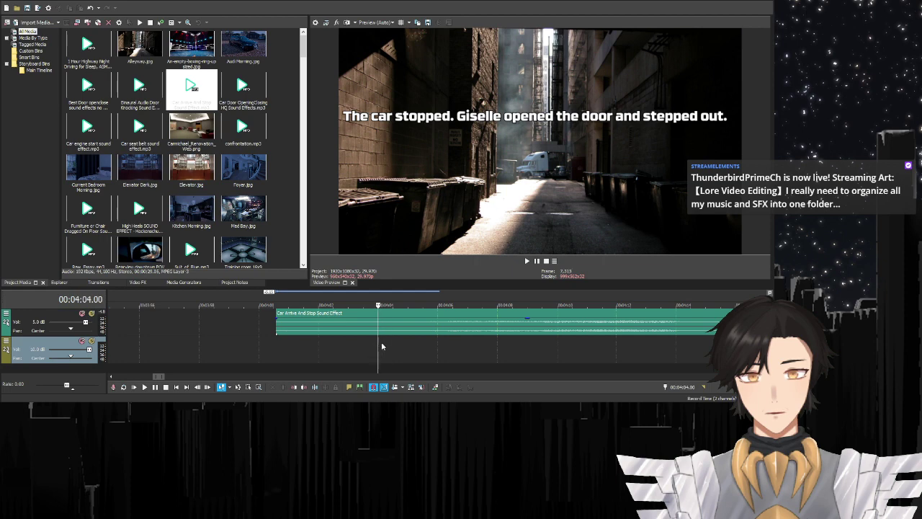
drag(477, 321, 187, 317)
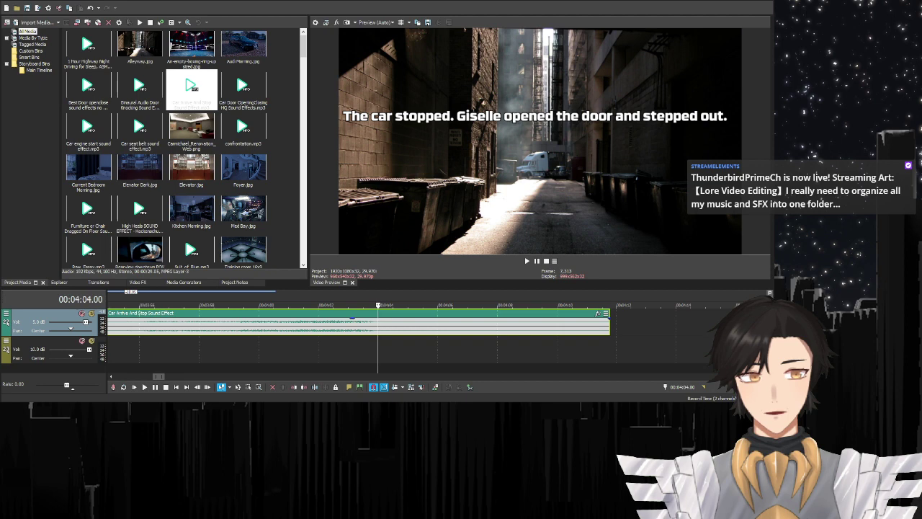
scroll(519, 331, up, 3)
click(362, 324)
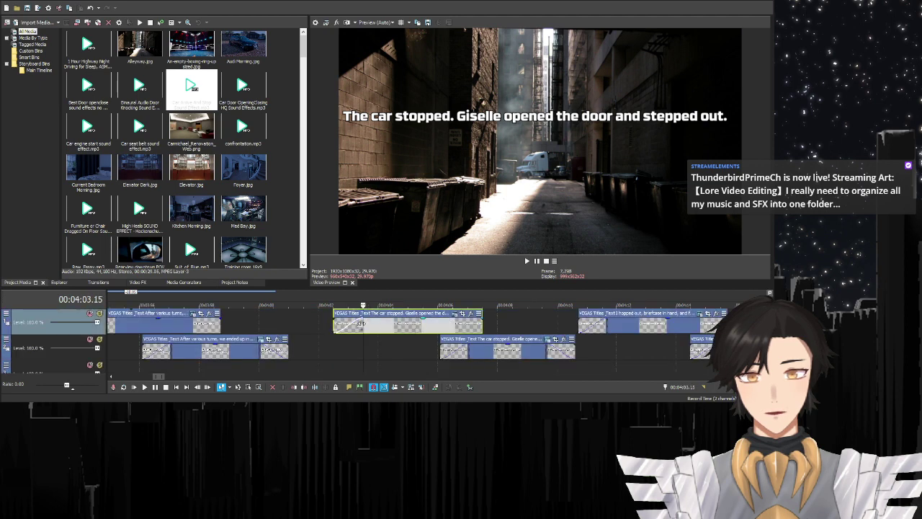
click(333, 324)
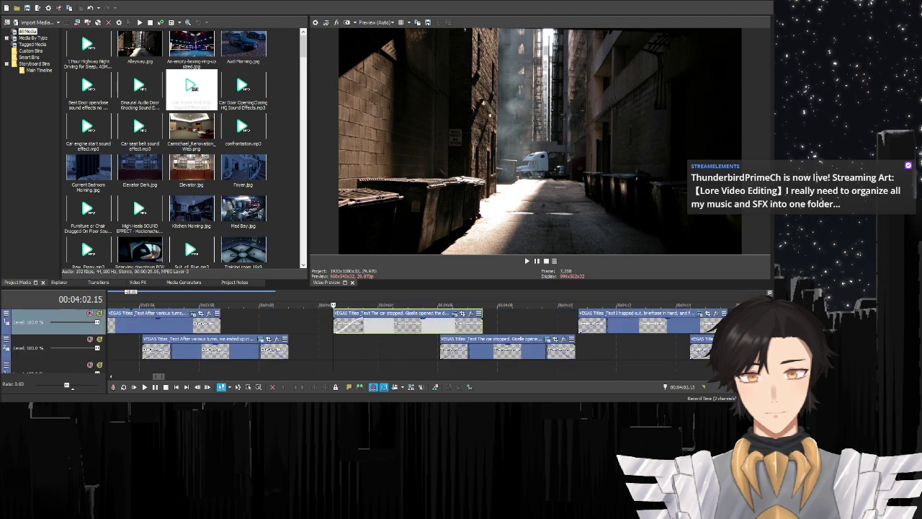
scroll(333, 324, down, 5)
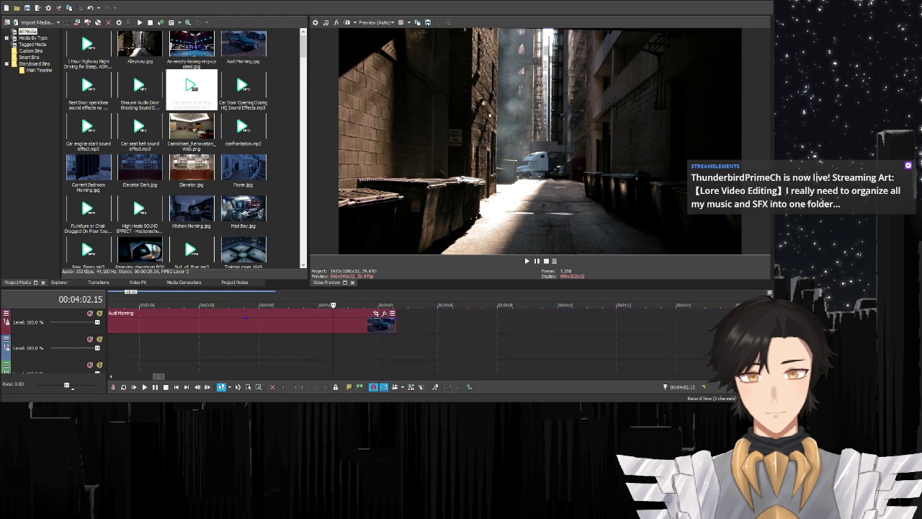
scroll(333, 331, down, 3)
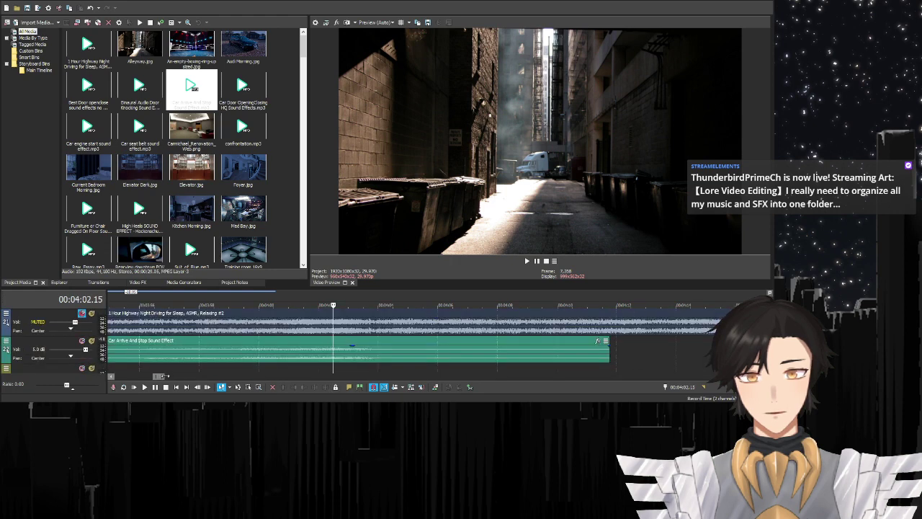
drag(160, 379, 159, 379)
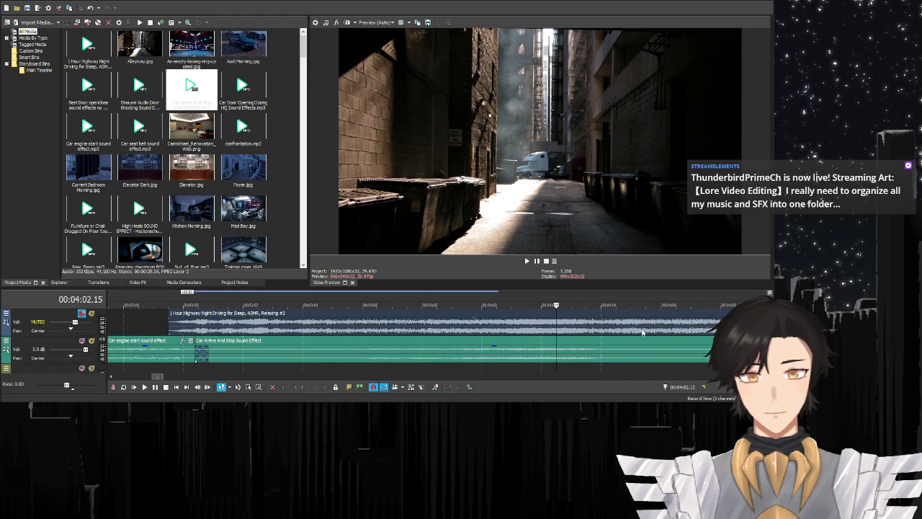
drag(652, 341, 604, 344)
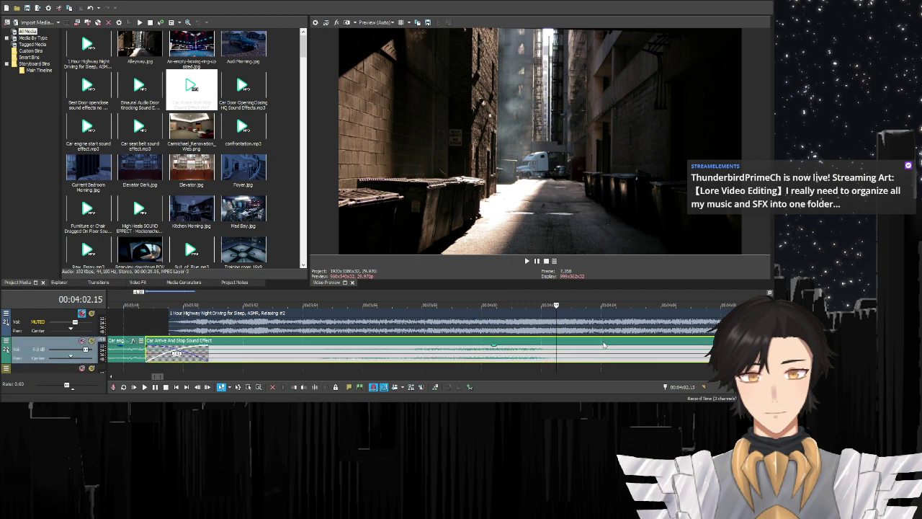
- Trim the start of the Car Arrive And Stop clip to 00:03:53.13, removing its overlap with the car engine start clip
click(257, 365)
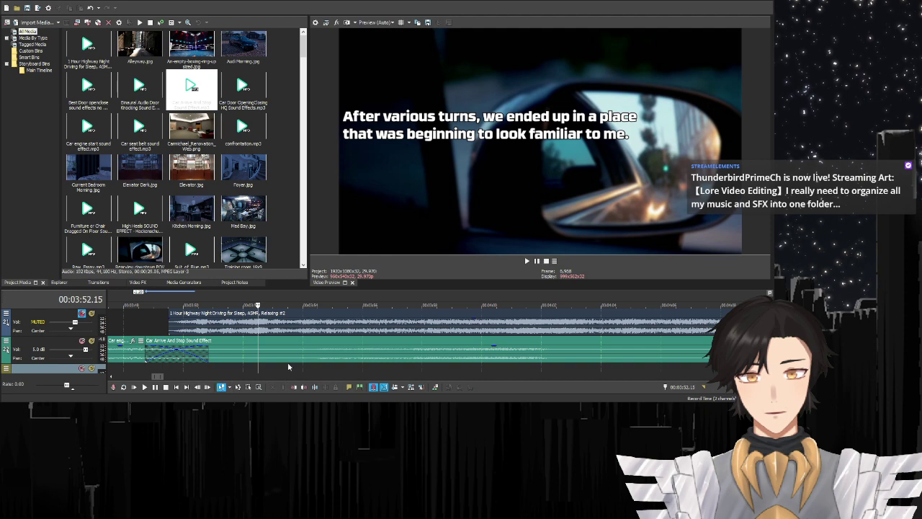
click(286, 367)
click(295, 387)
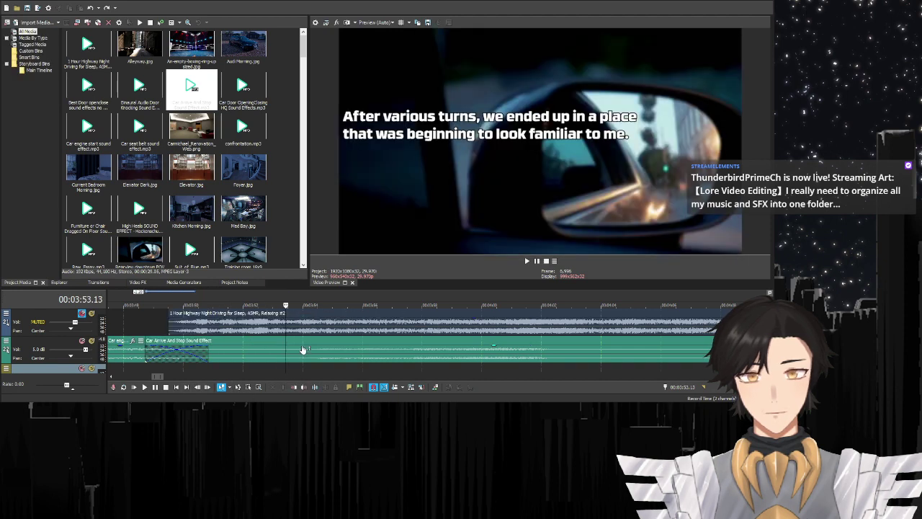
key(ctrl+z)
click(296, 387)
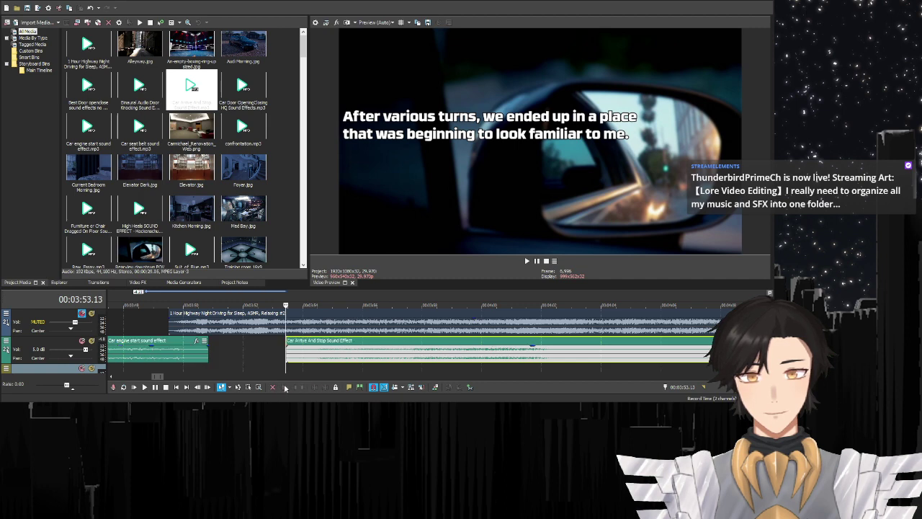
- Unmute the highway driving track and play it with the car stopping sound from 00:03:53.13 to the caption at 00:04:03.21
click(82, 314)
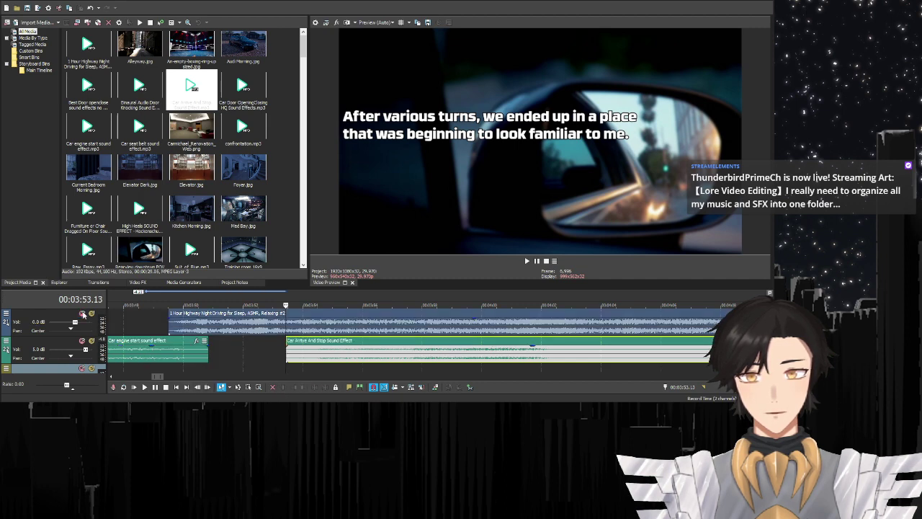
click(144, 387)
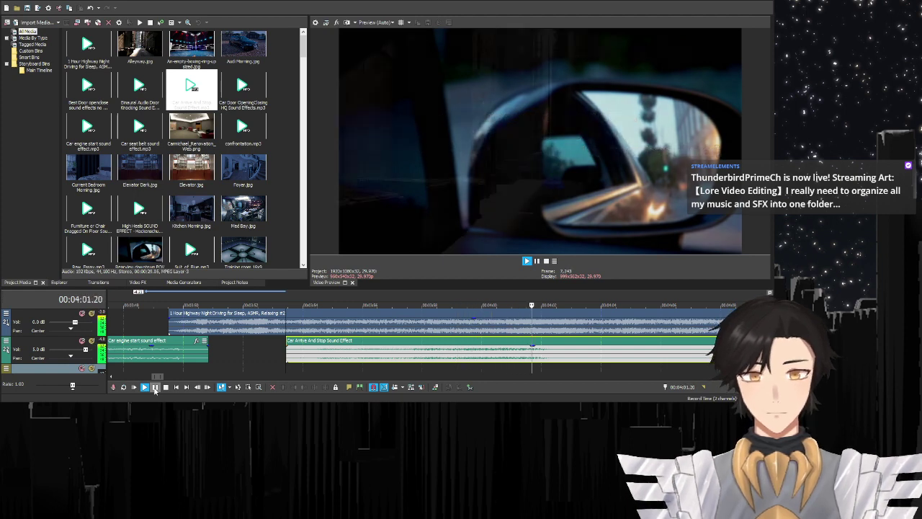
click(154, 387)
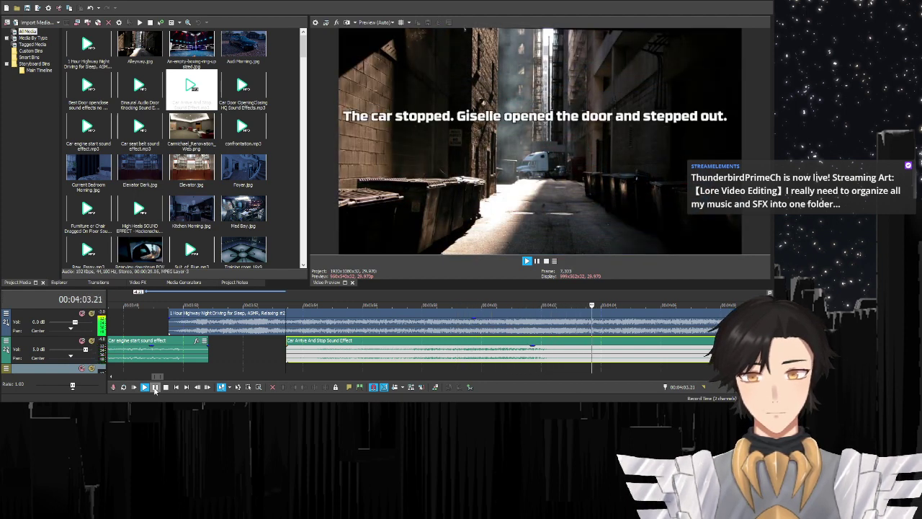
- Unmute the Suit_of_Blue music track and play the mix from the start of the highway driving clip at 00:03:49.15
click(167, 320)
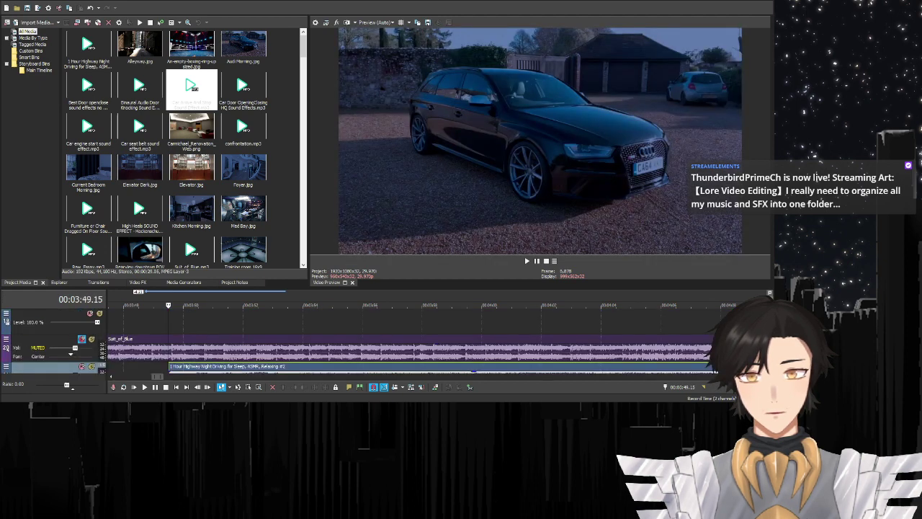
click(81, 339)
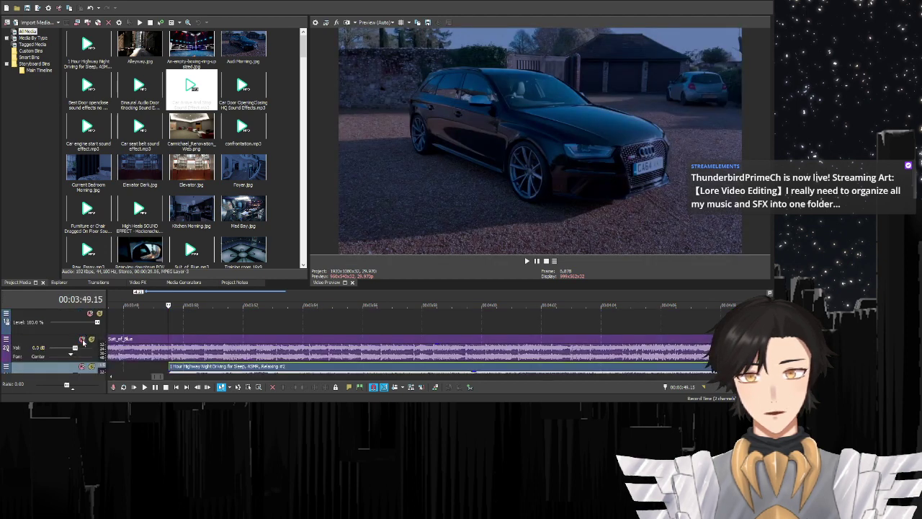
click(144, 387)
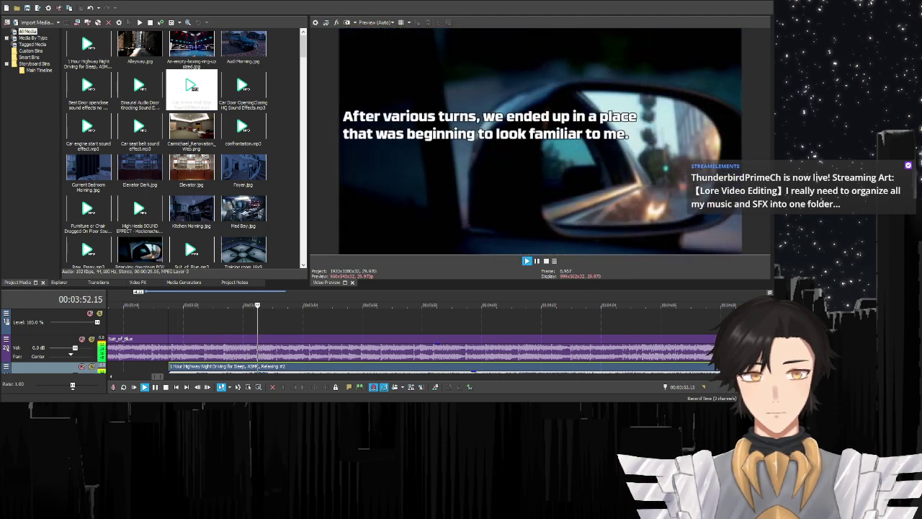
- Stop the mix playback and add a fade-out of about one second to the end of the car engine start clip
scroll(360, 339, down, 4)
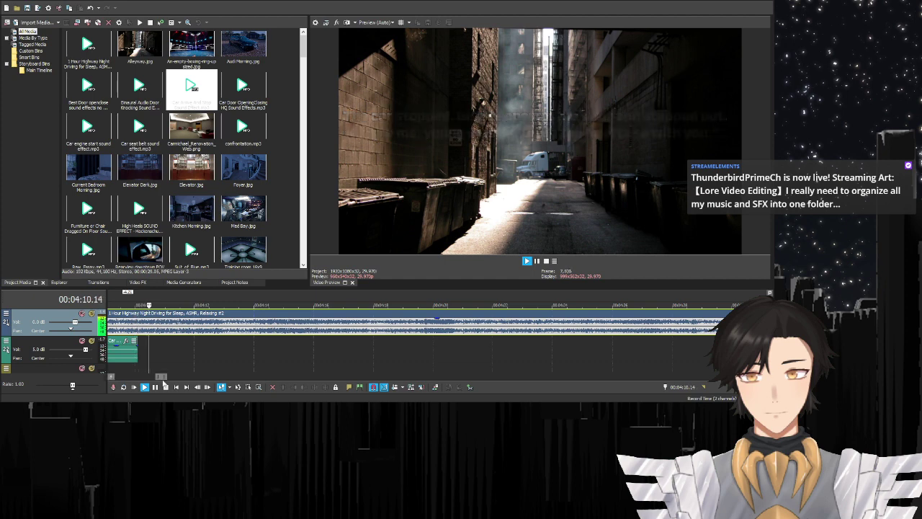
click(166, 387)
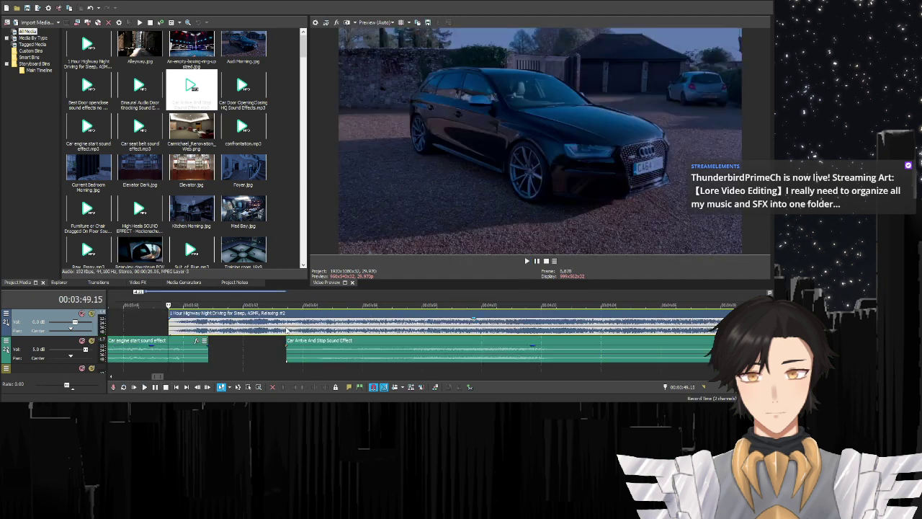
click(287, 330)
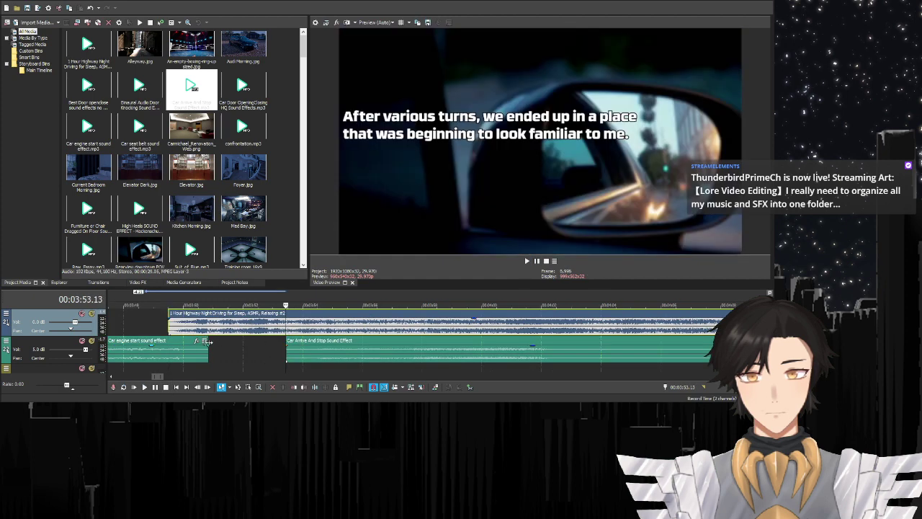
drag(209, 346, 181, 351)
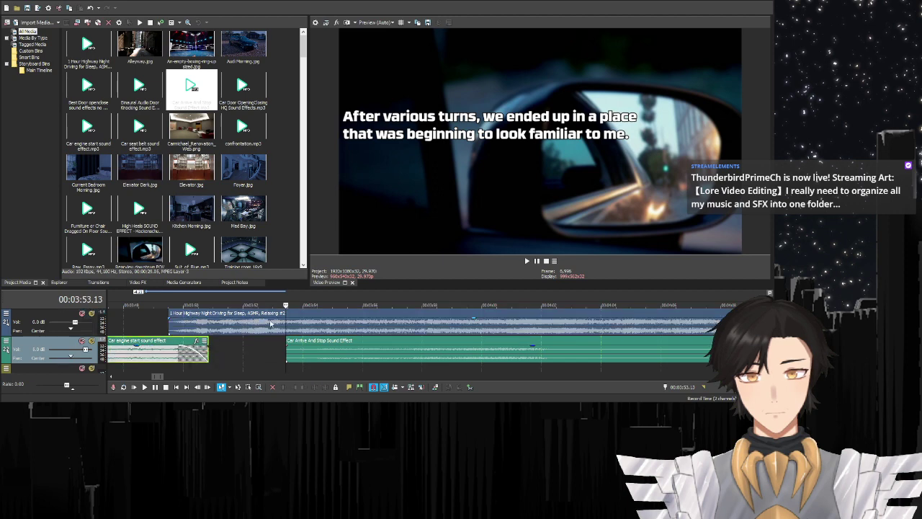
- Trim the end of the highway driving clip to 00:03:54.15 and fade it out over its overlap with the Car Arrive And Stop clip
click(287, 315)
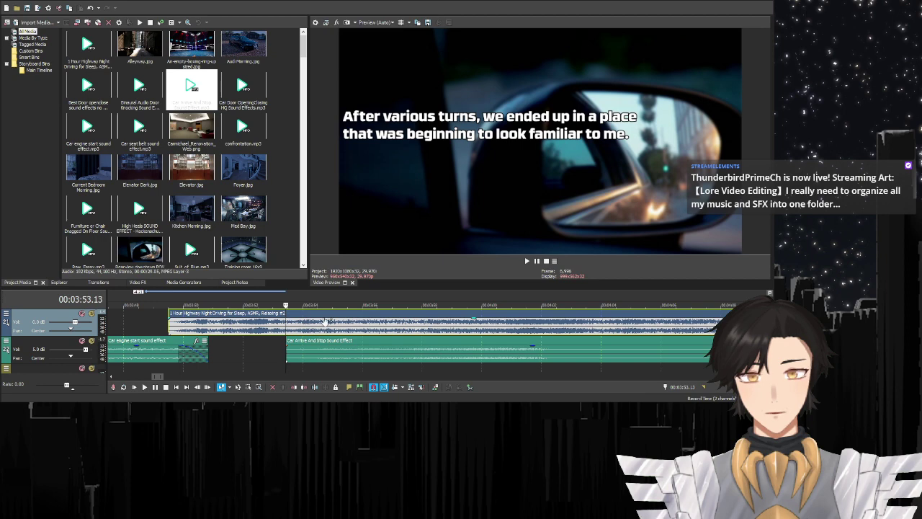
click(322, 316)
click(319, 314)
key(s)
key(Delete)
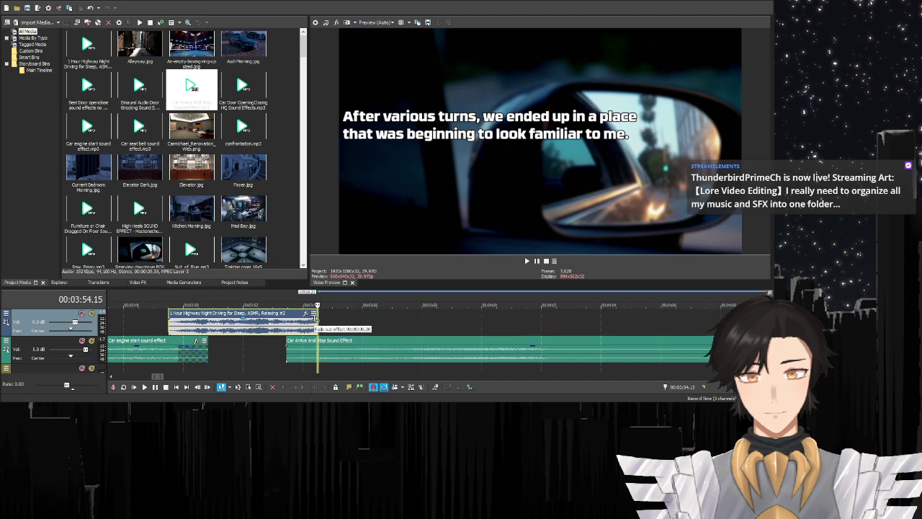
drag(316, 315, 290, 320)
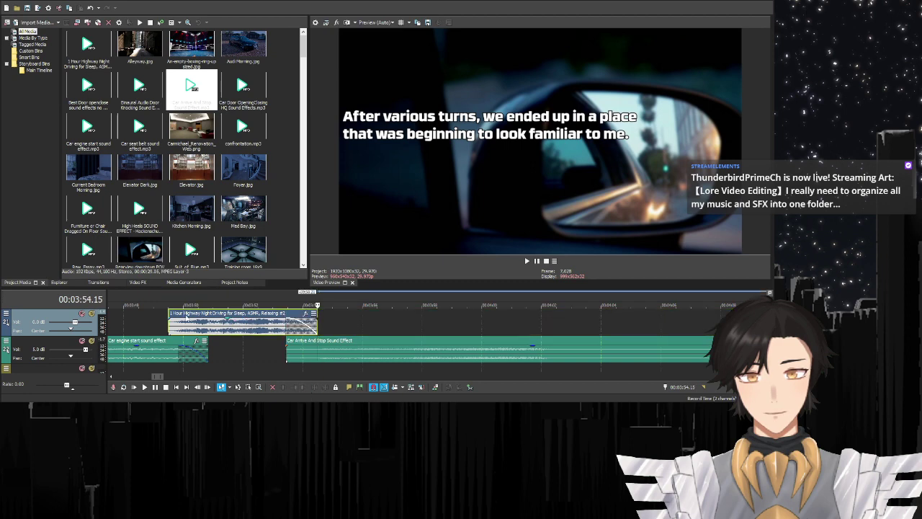
- Play the faded engine start, highway driving and car stopping sounds through to the "The car stopped." caption at about 00:04:04.22
click(160, 322)
click(155, 387)
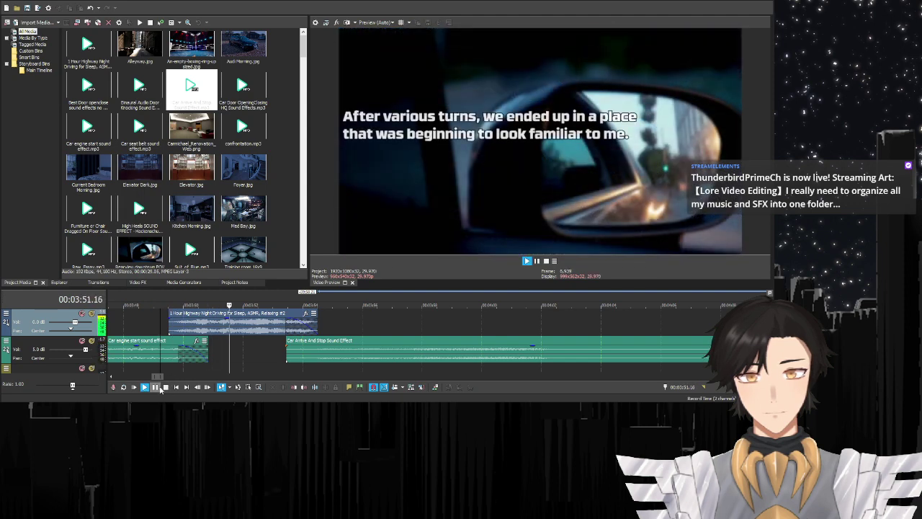
click(147, 387)
click(156, 387)
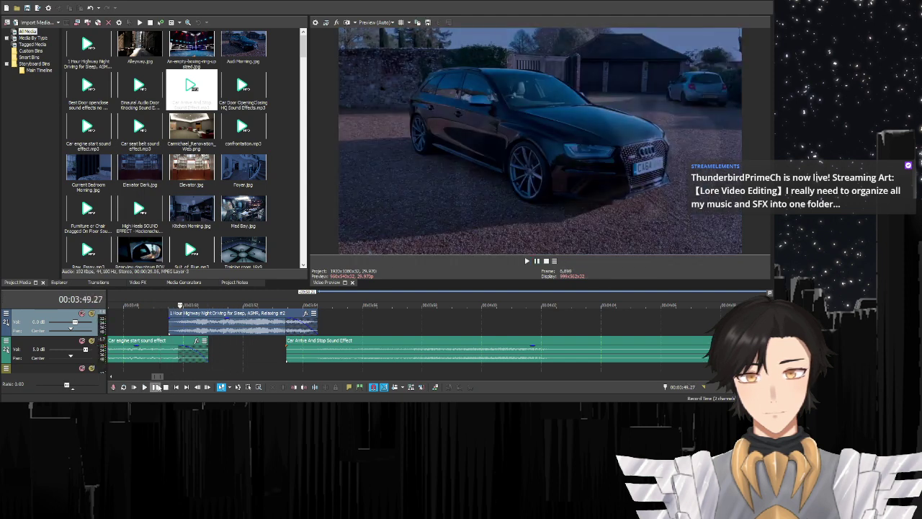
click(145, 387)
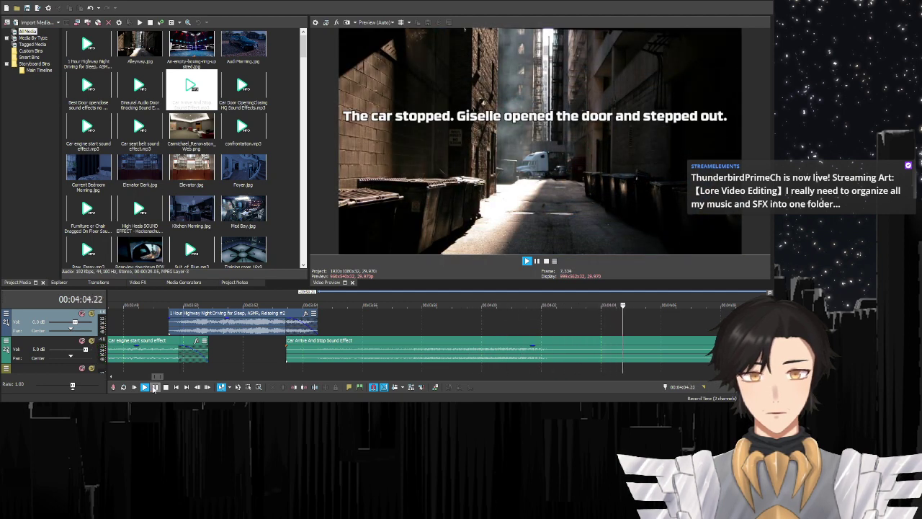
key(Return)
- Place a copy of the two car door clips below the Car Arrive And Stop clip, starting at about 00:04:02.10 with the "The car stopped." caption
click(552, 362)
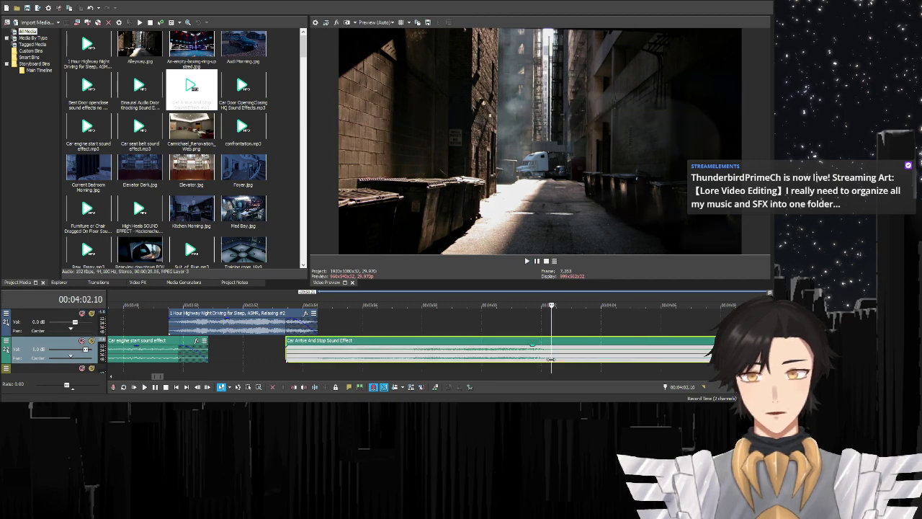
click(555, 358)
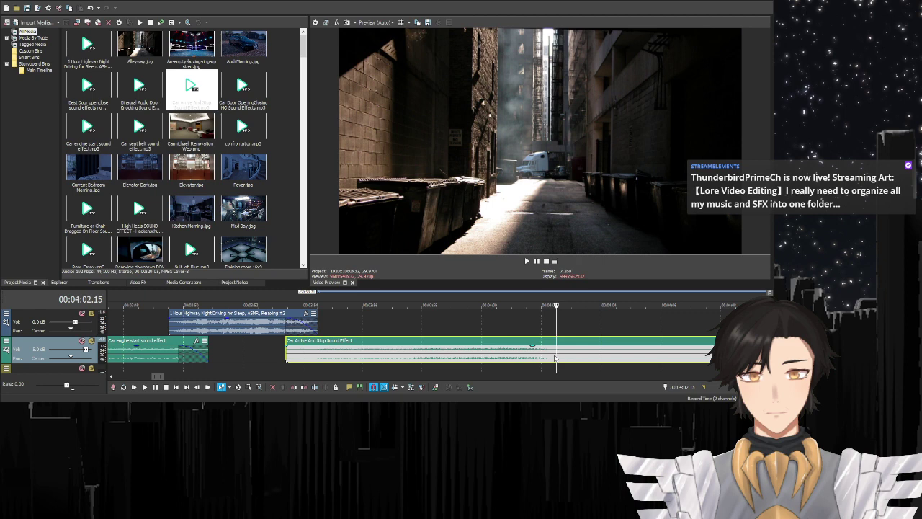
key(ctrl+z)
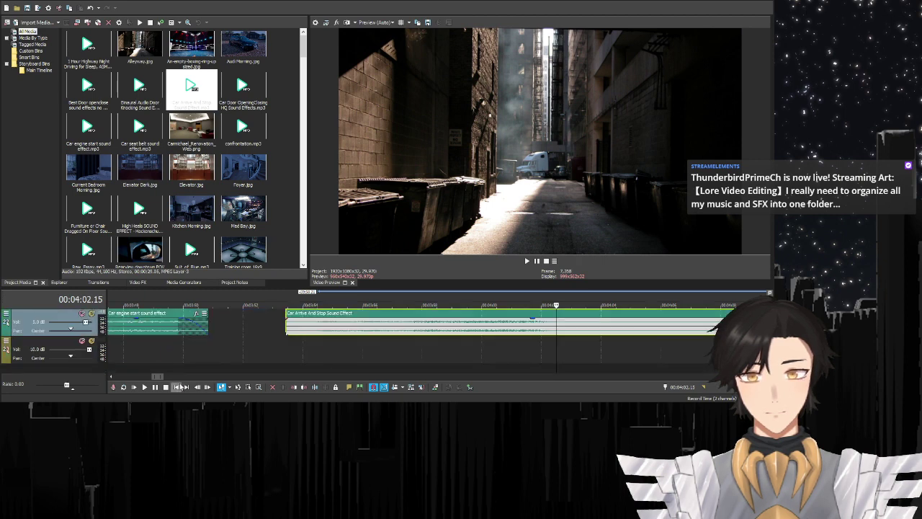
click(533, 344)
click(555, 346)
click(572, 347)
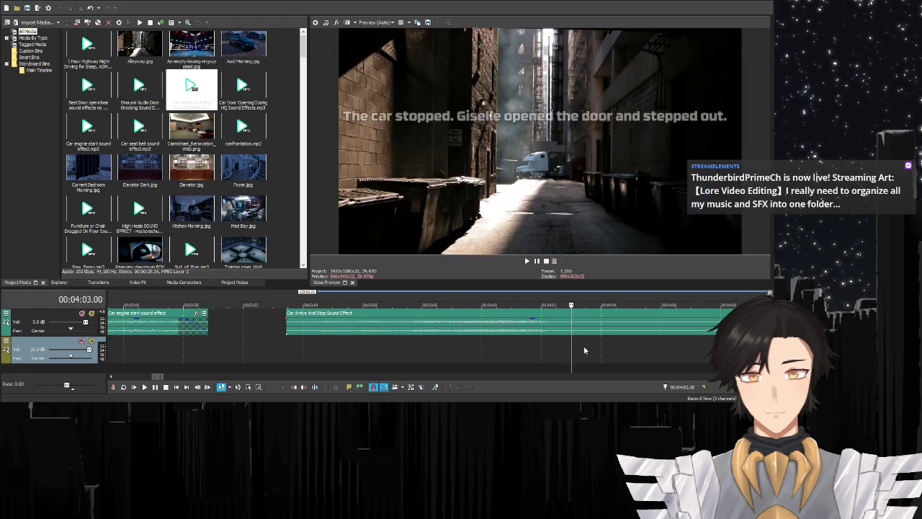
click(584, 350)
click(565, 350)
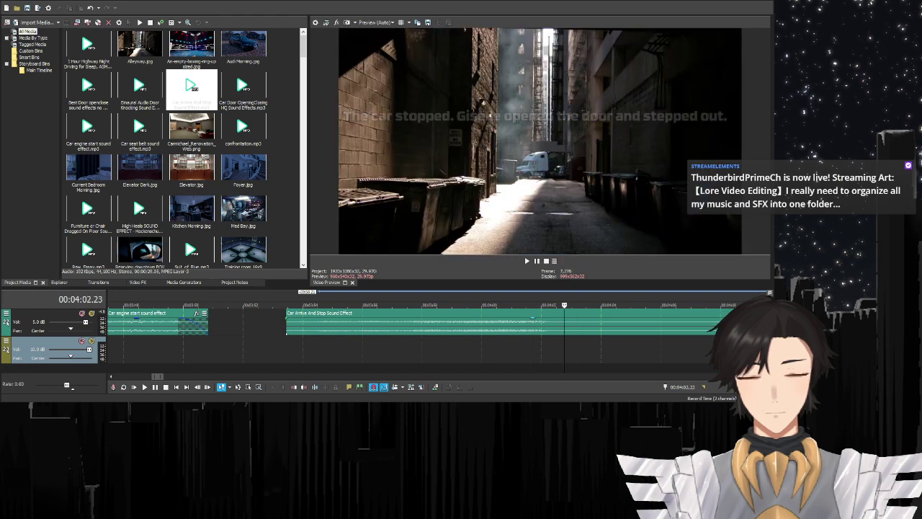
key(Delete)
key(ctrl+z)
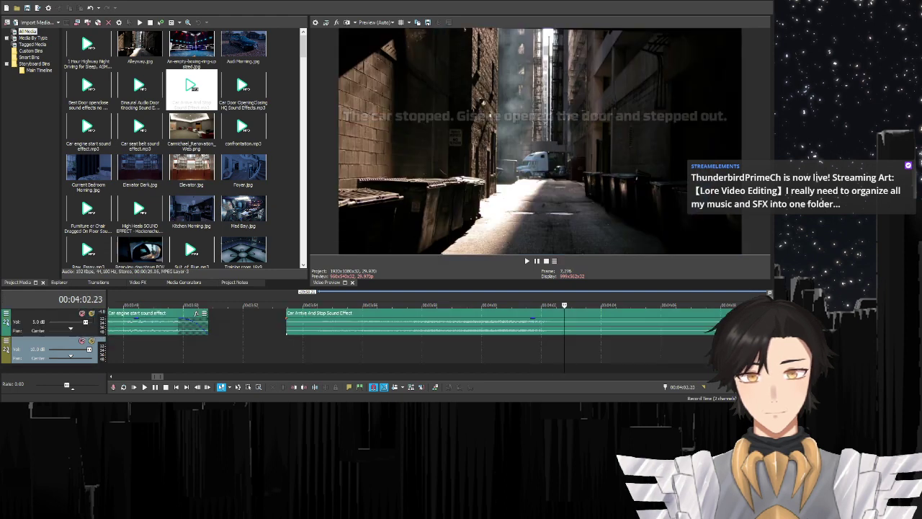
drag(158, 375, 601, 351)
click(146, 350)
ctrl+click(182, 351)
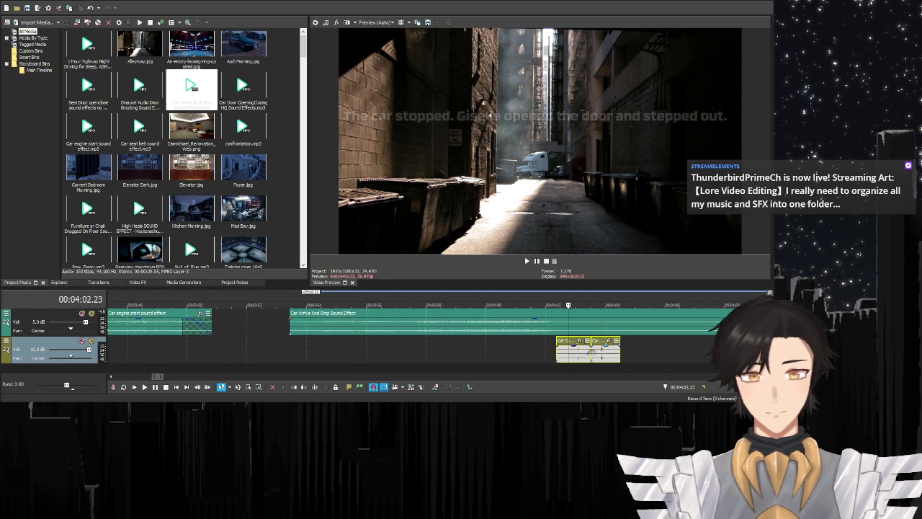
- Duplicate the two car door clips at 00:04:11.14 for the "I hopped out" caption and play them with the caption
click(155, 387)
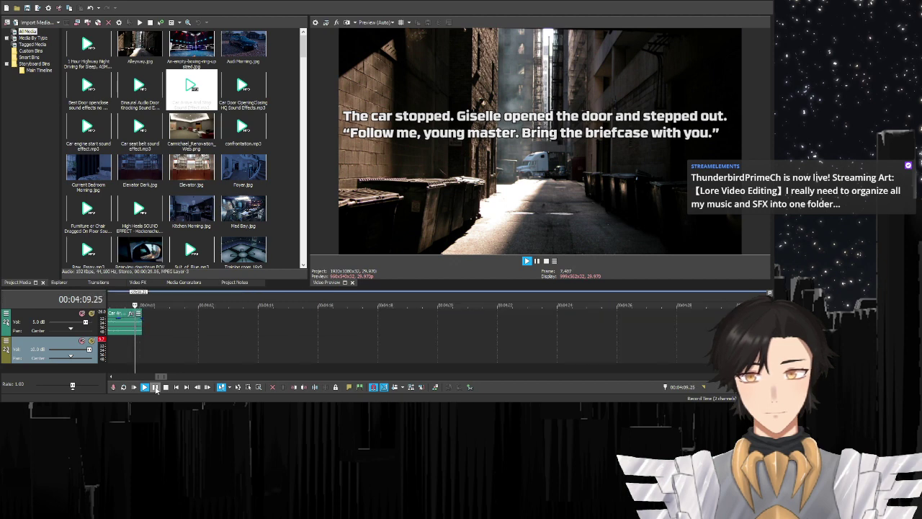
click(155, 387)
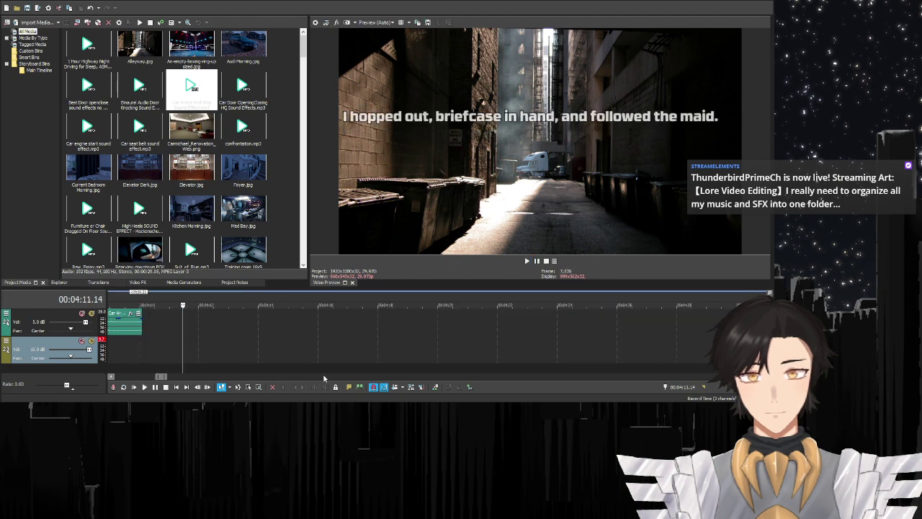
scroll(243, 363, down, 5)
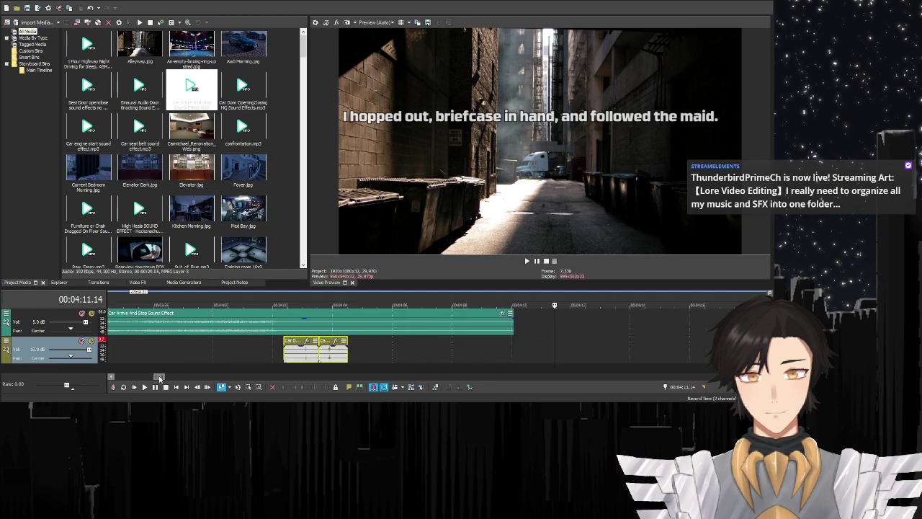
drag(304, 358, 574, 351)
click(144, 387)
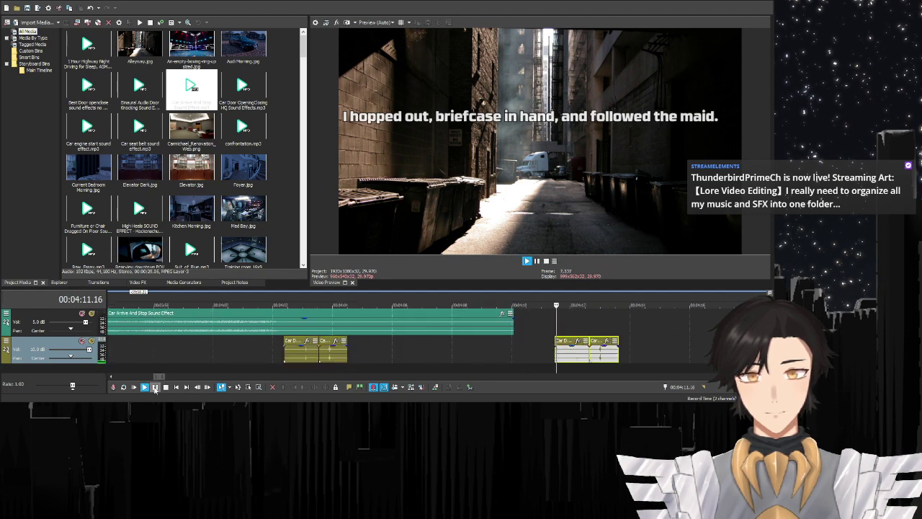
click(155, 387)
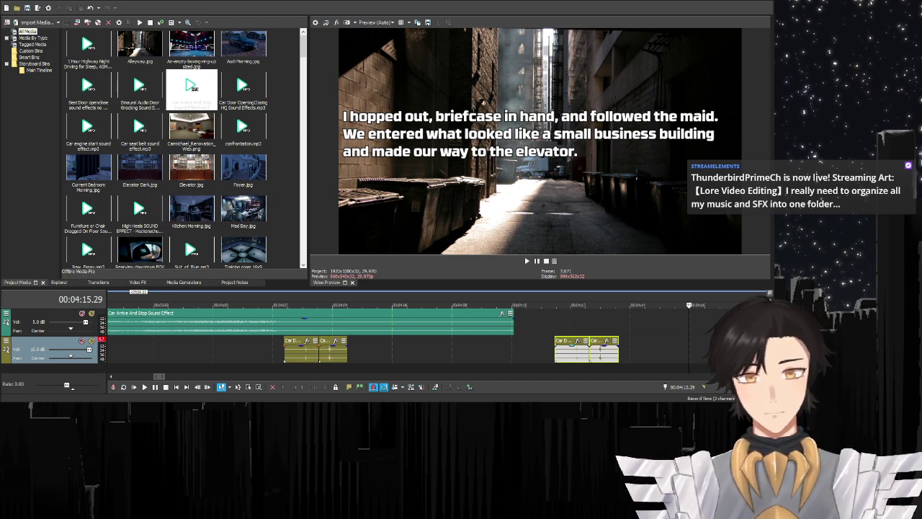
- Import the Automatic Sliding Door sound effect, place it at 00:04:11.14 on the Car Arrive And Stop track, and play it
click(554, 346)
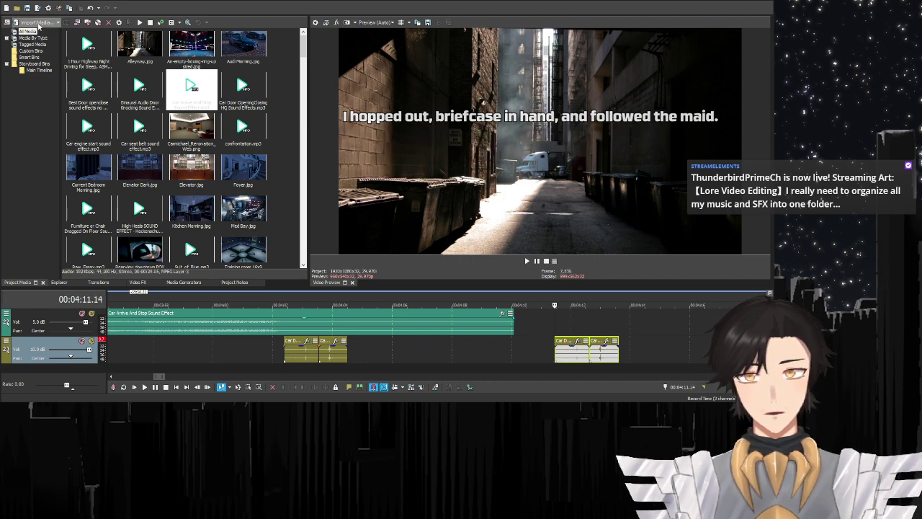
click(38, 23)
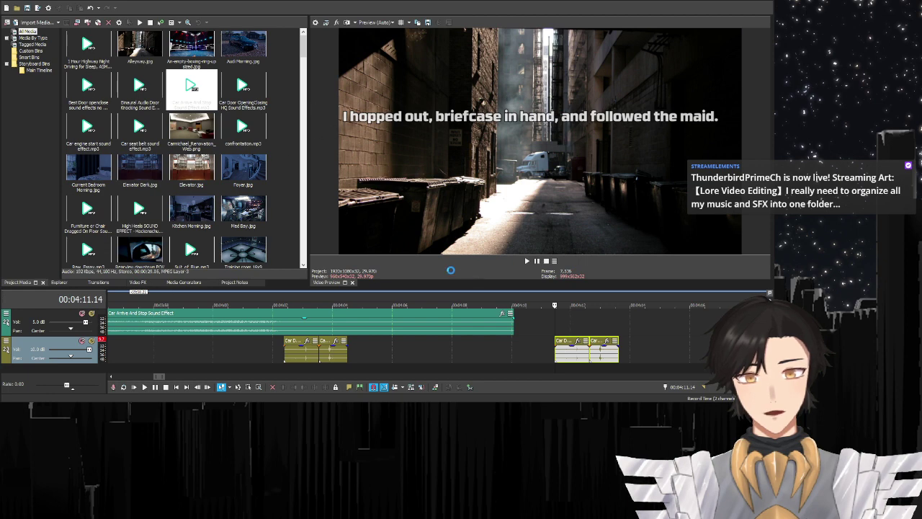
drag(100, 97, 562, 328)
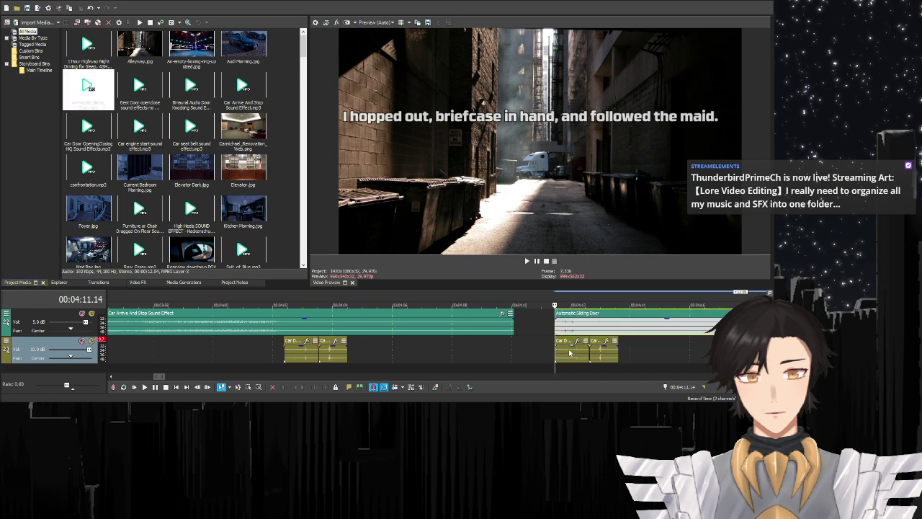
click(154, 387)
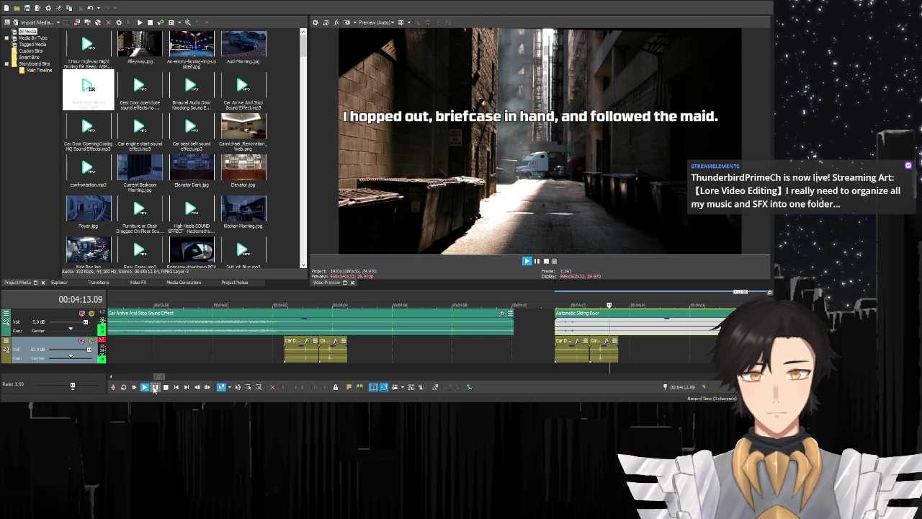
click(155, 387)
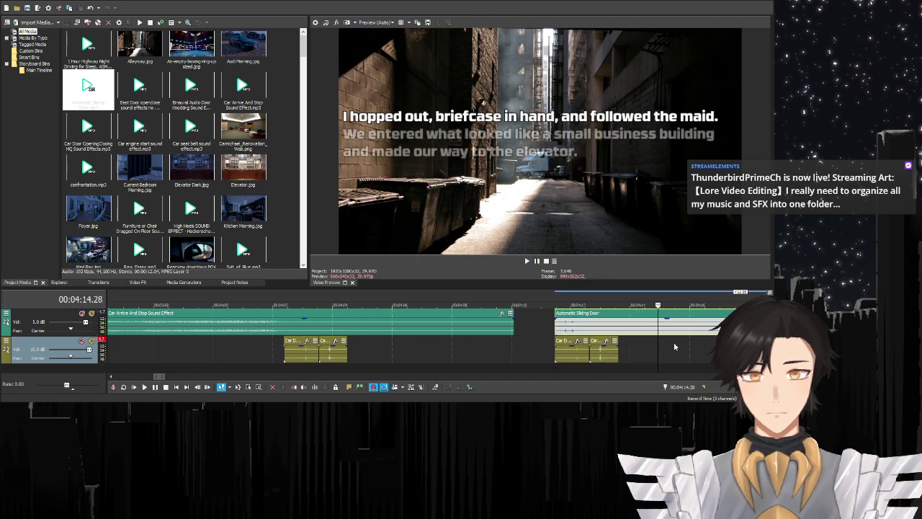
- Move the Automatic Sliding Door clip to 00:04:14.14, where the "We entered what looked like a small business building" caption begins
scroll(360, 338, up, 3)
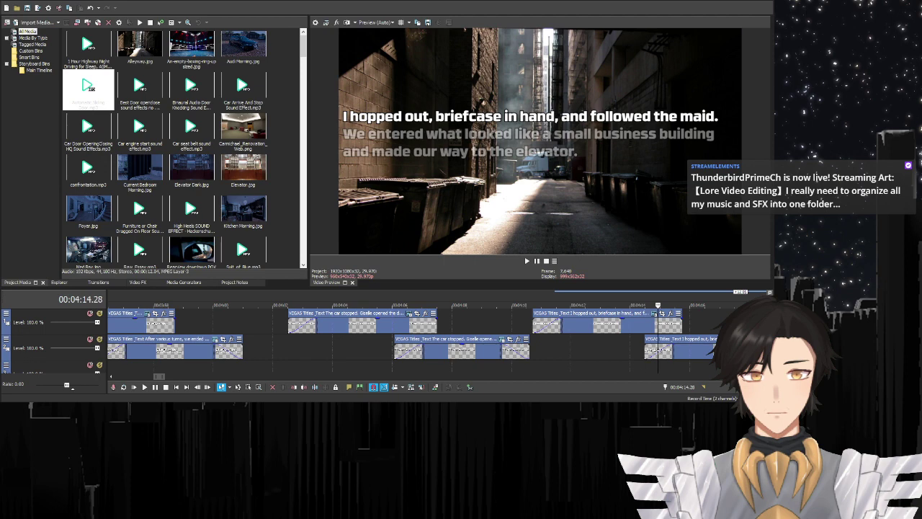
click(646, 350)
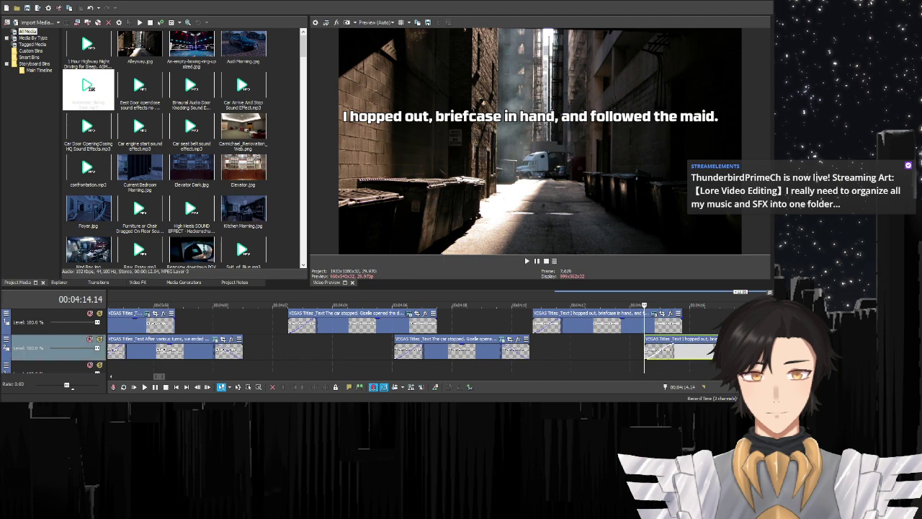
scroll(360, 339, down, 4)
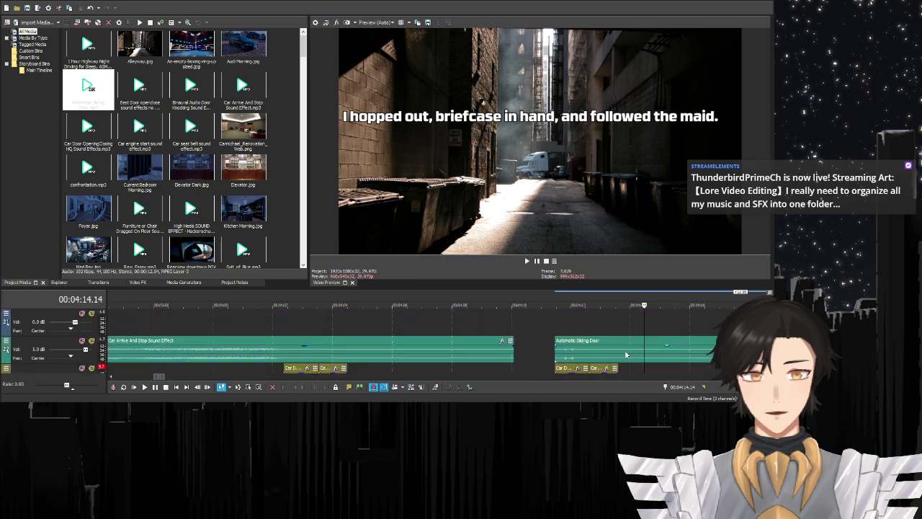
drag(556, 351, 647, 350)
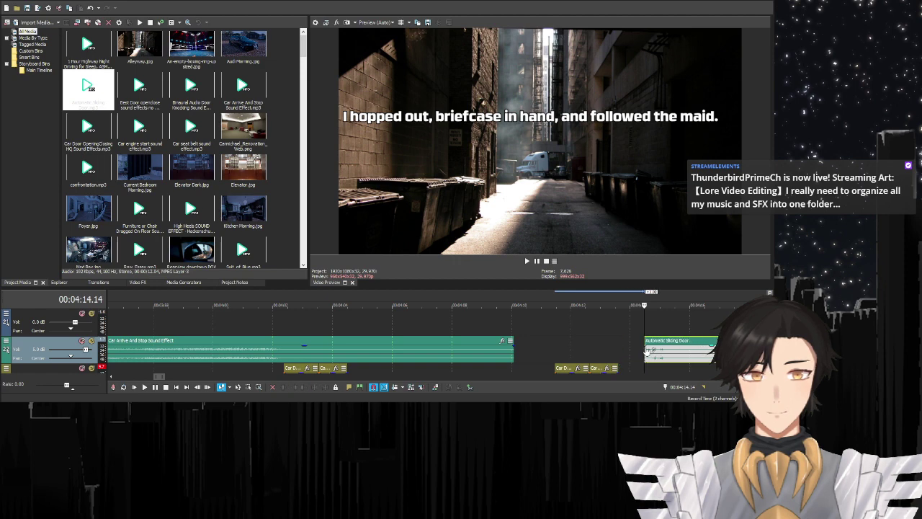
- Play the Automatic Sliding Door clip against its caption from 00:04:14.14 and return the playhead to the clip's start
click(144, 387)
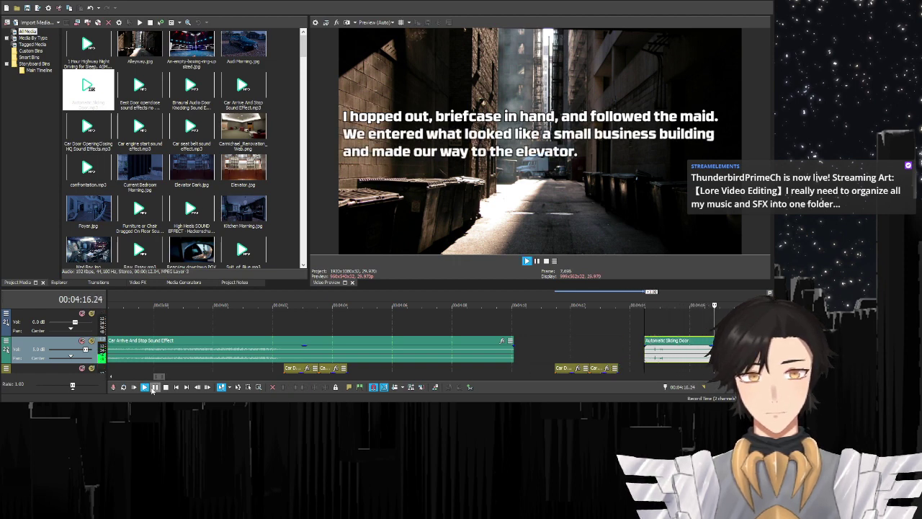
click(154, 388)
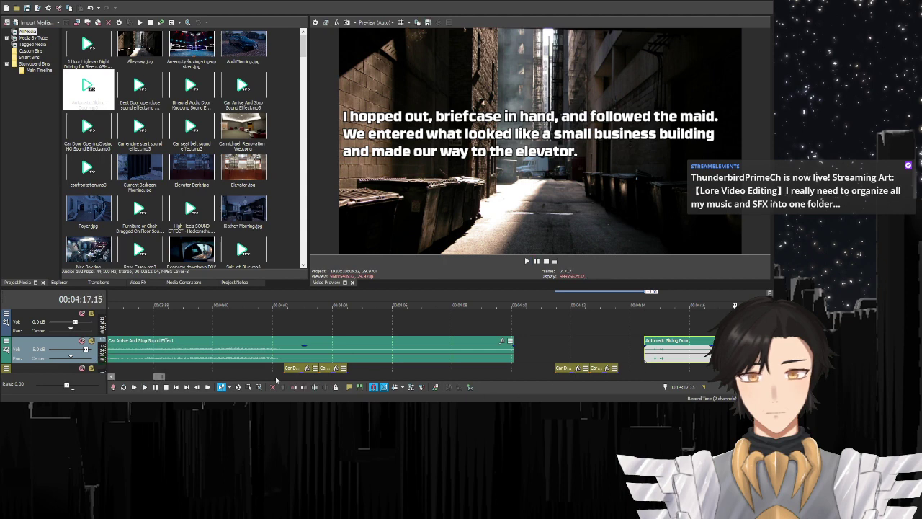
drag(163, 377, 163, 380)
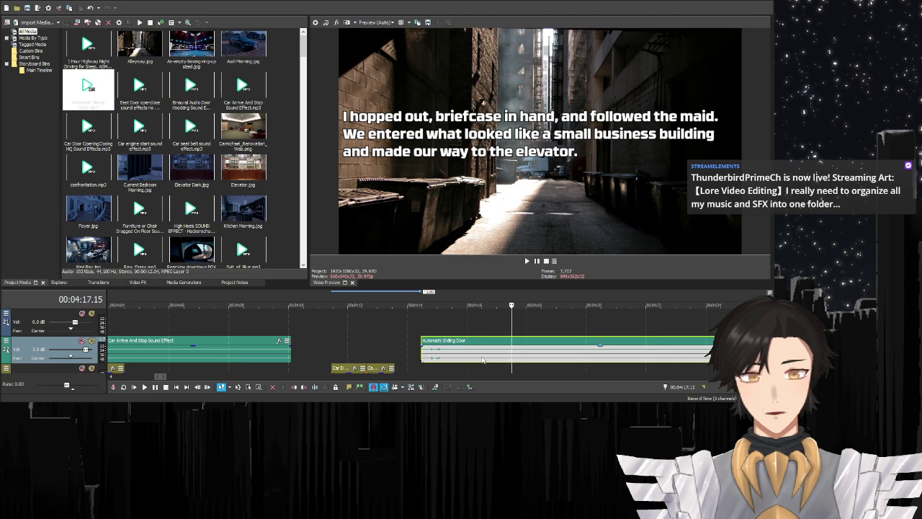
click(424, 358)
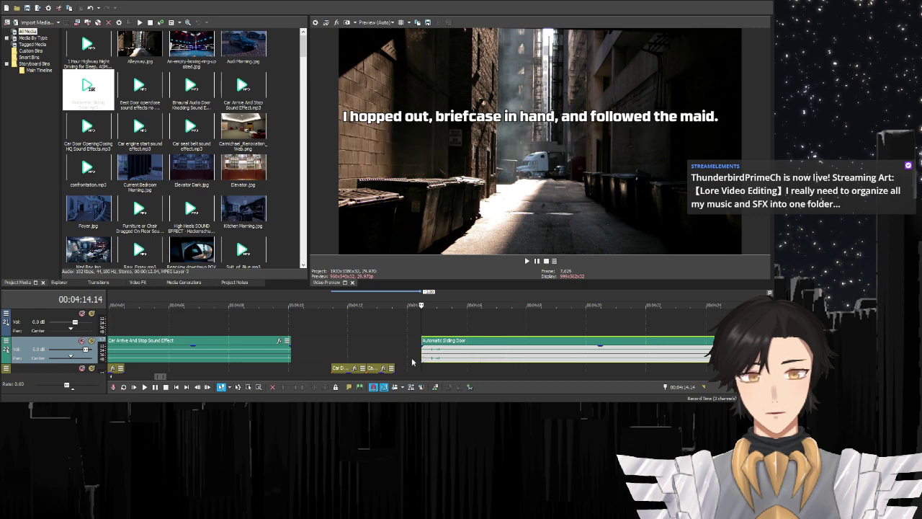
- Trim the end of the Automatic Sliding Door clip to 00:04:17.15 and play on into the elevator scene
click(155, 387)
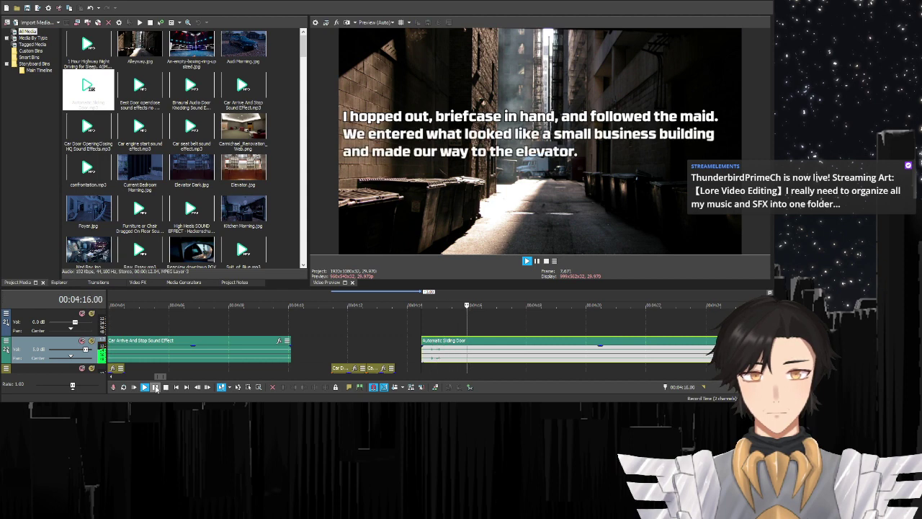
click(155, 388)
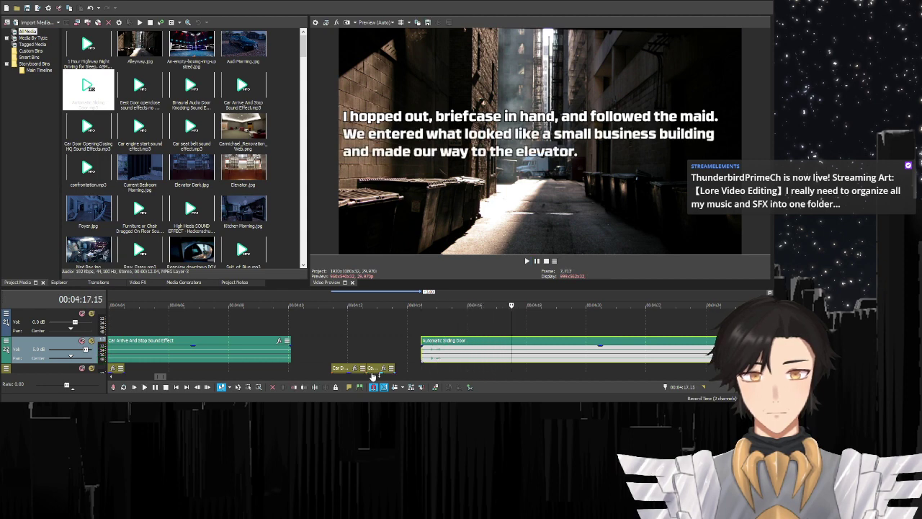
click(303, 386)
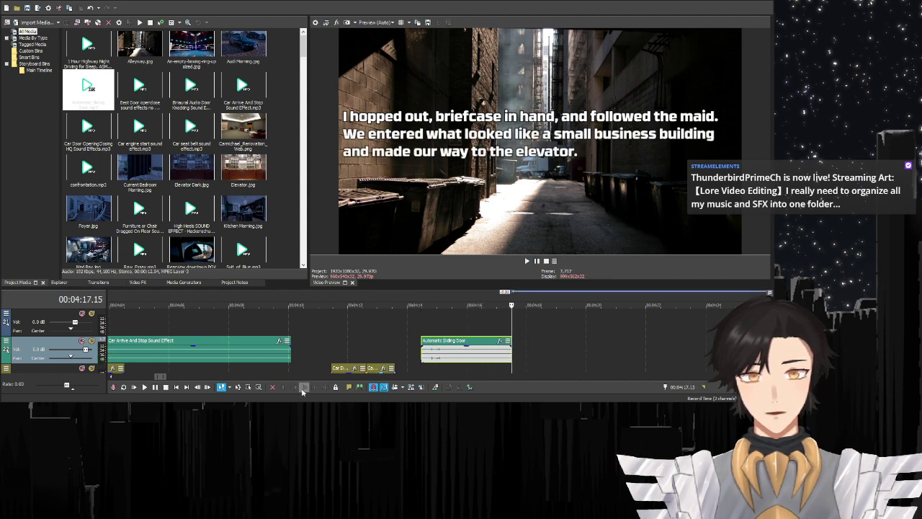
click(154, 388)
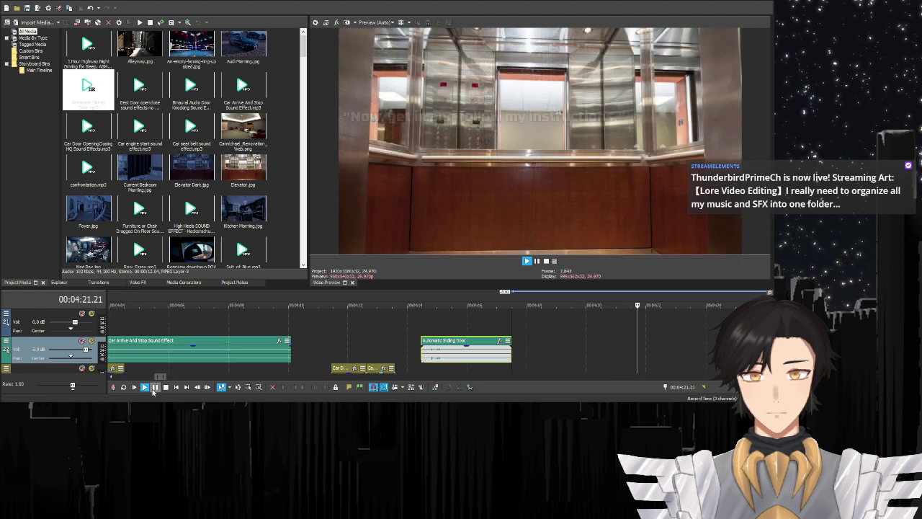
key(space)
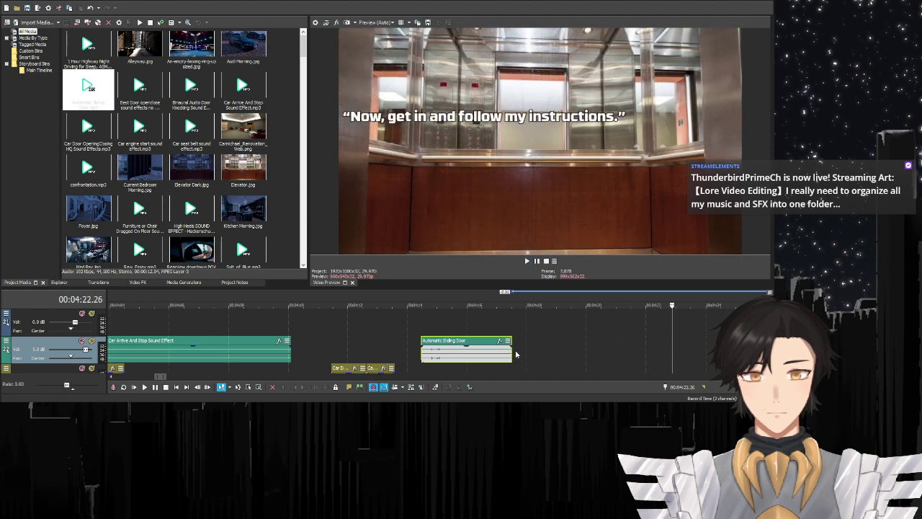
- Replace the imported Bus Running sound effect with Ding Sound Effect (Elevator), place it at 00:04:17.15 after the sliding door clip, and play it
click(512, 351)
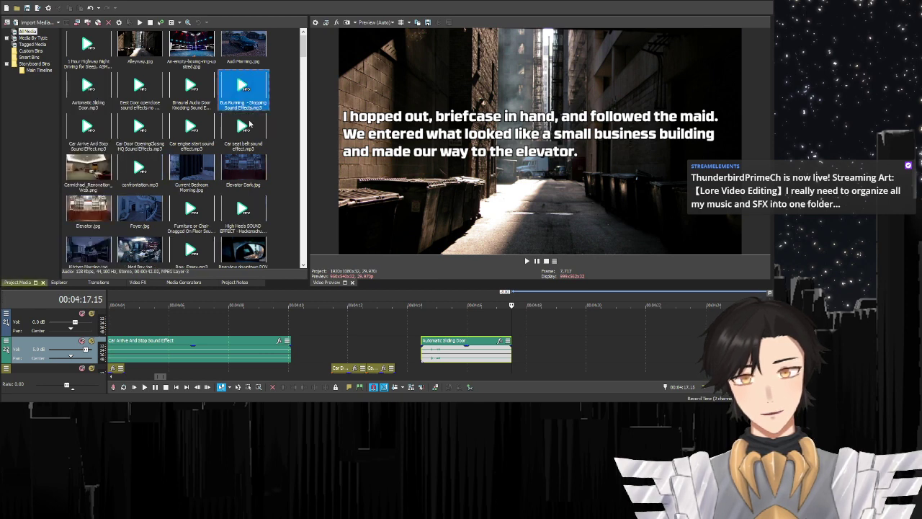
key(Delete)
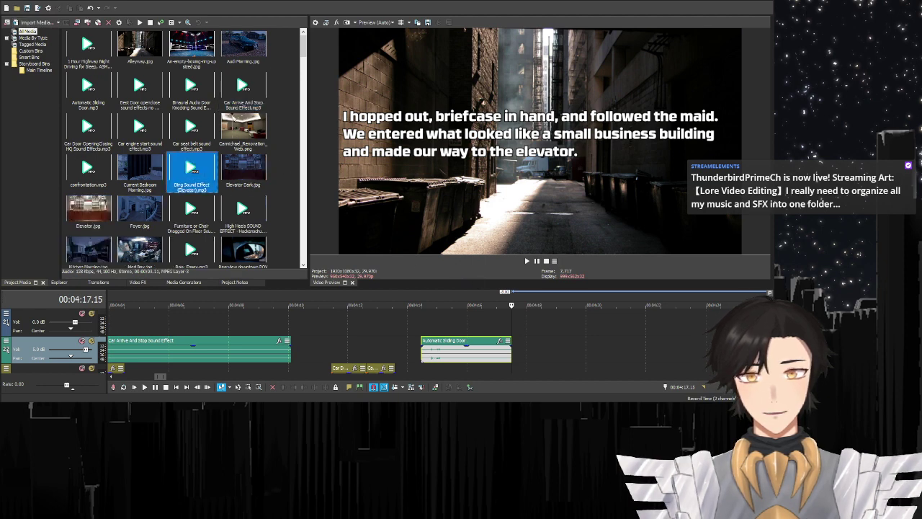
drag(191, 171, 513, 348)
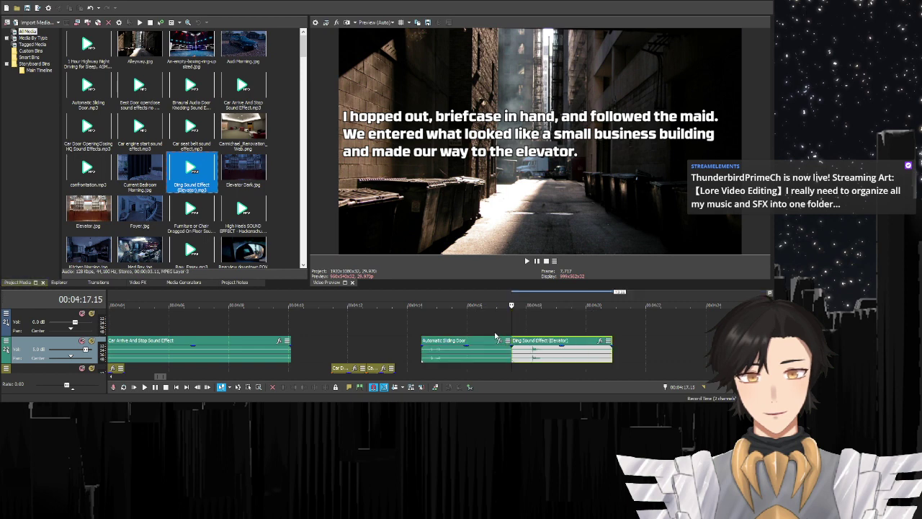
click(144, 386)
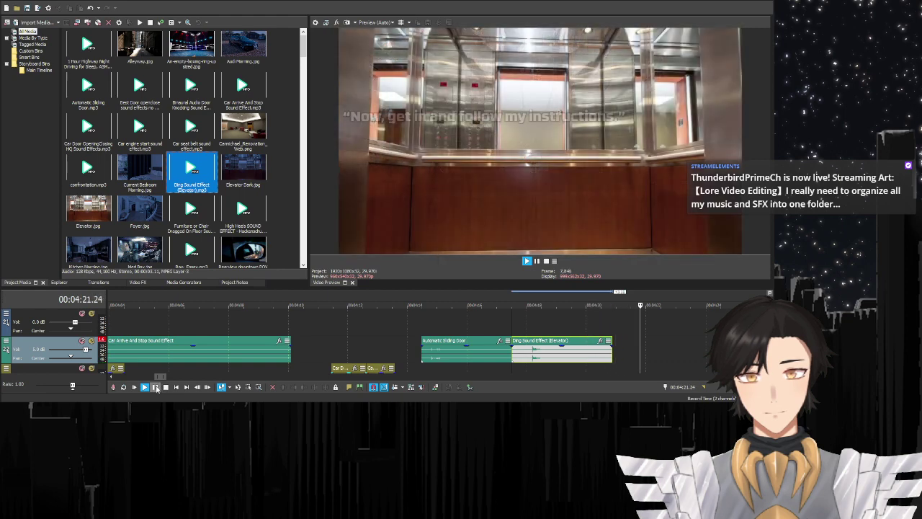
click(155, 387)
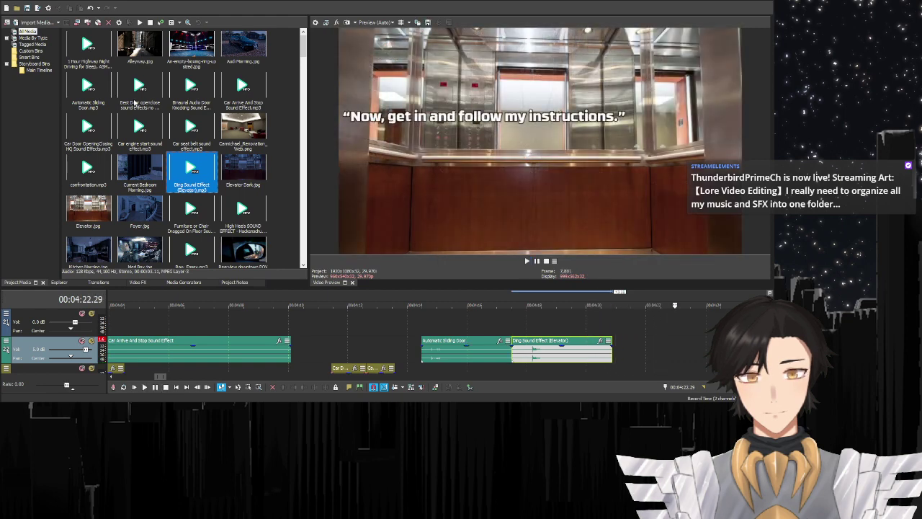
- Import the Elevator Door Opening Sound Effect and trim the end of the Ding Sound Effect clip to 00:04:19.19
drag(191, 170, 389, 232)
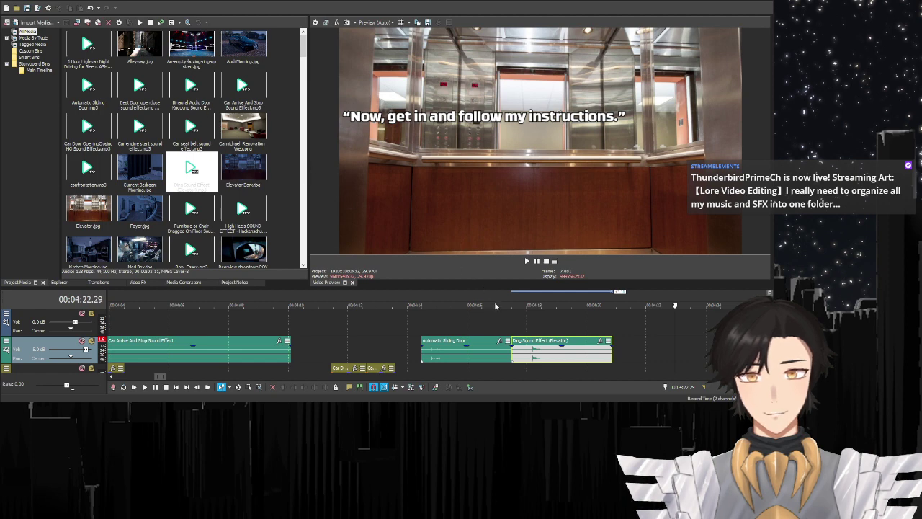
drag(495, 305, 480, 276)
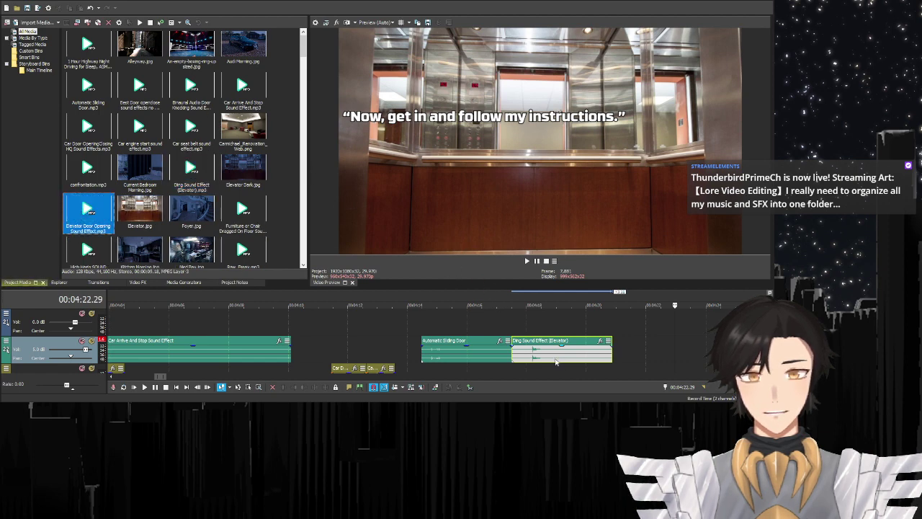
click(509, 354)
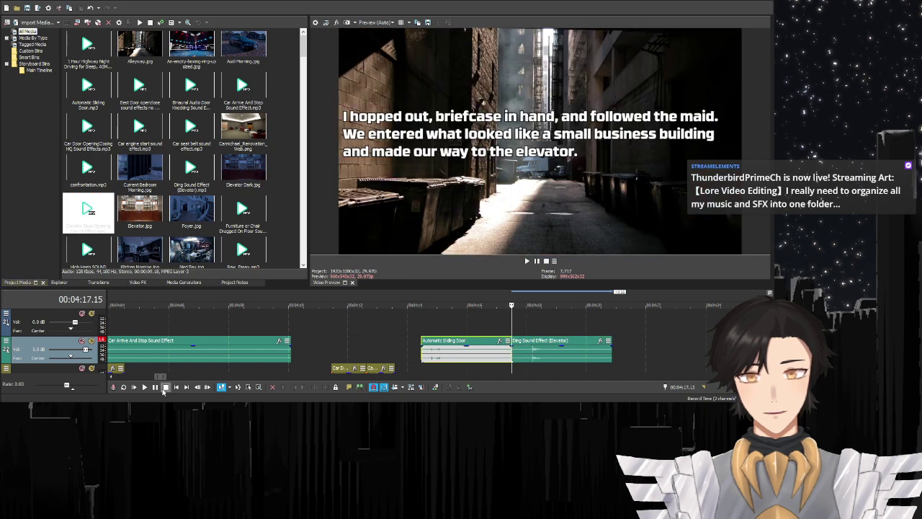
click(155, 387)
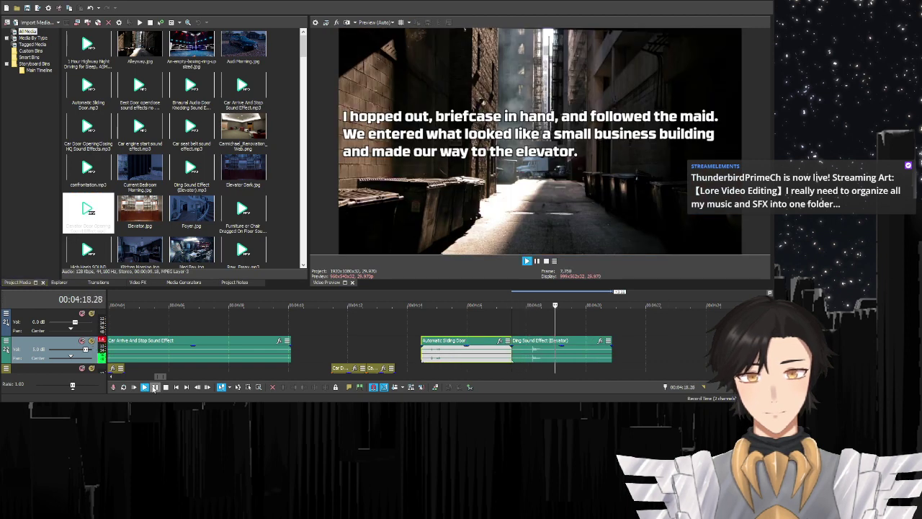
click(155, 387)
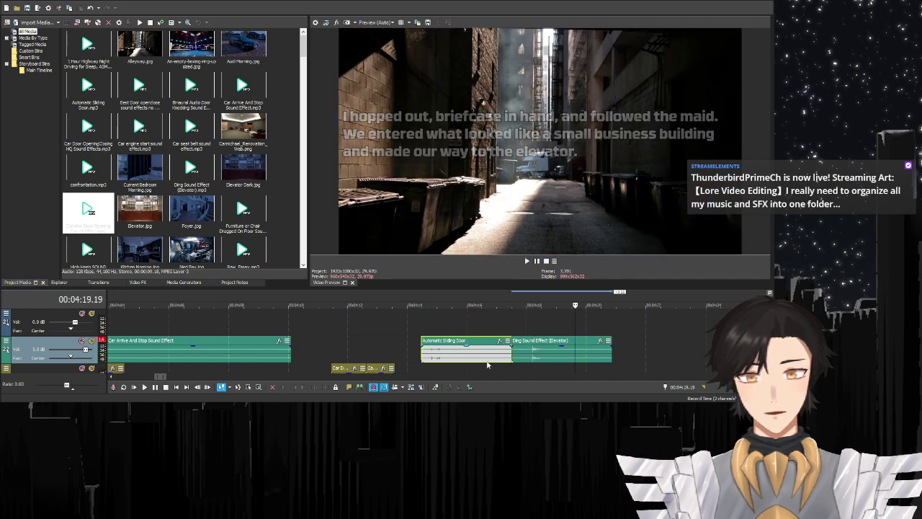
click(562, 353)
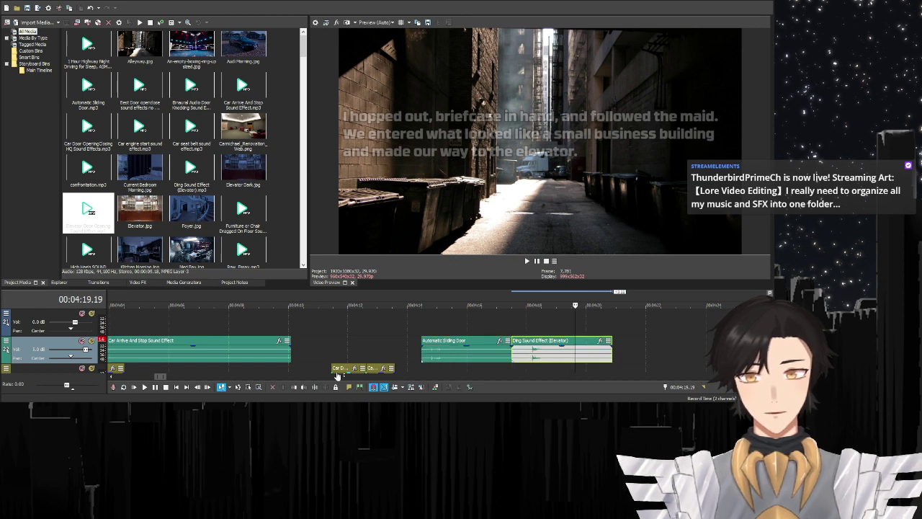
key(s)
key(Delete)
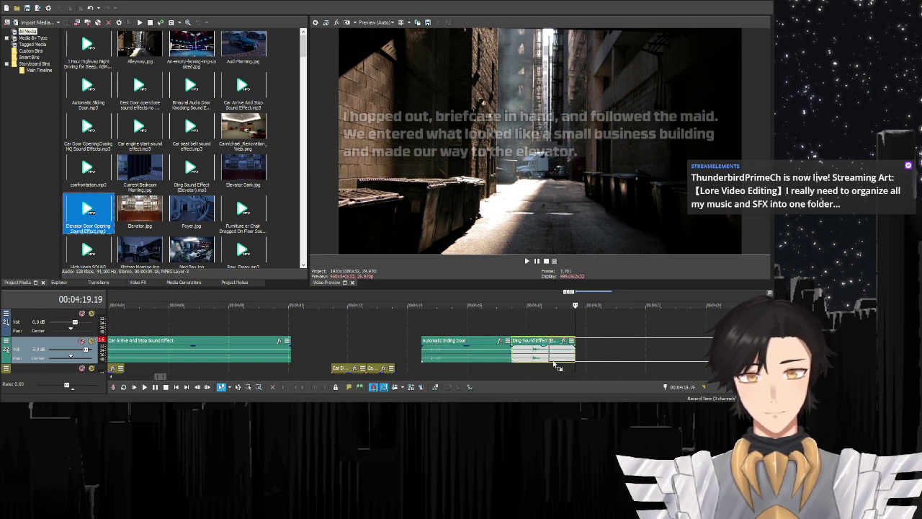
- Place the Elevator Door Opening Sound Effect at 00:04:19.19, directly after the Ding clip, and play it
drag(557, 366, 581, 367)
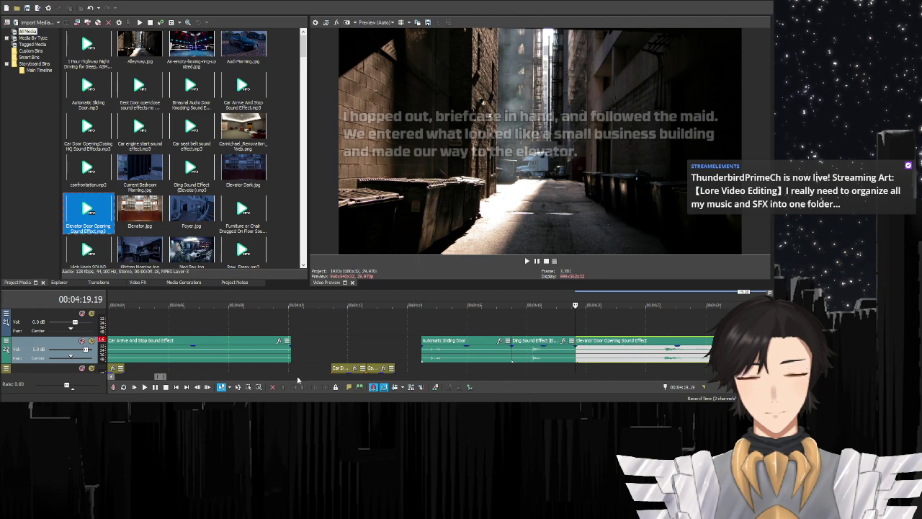
key(space)
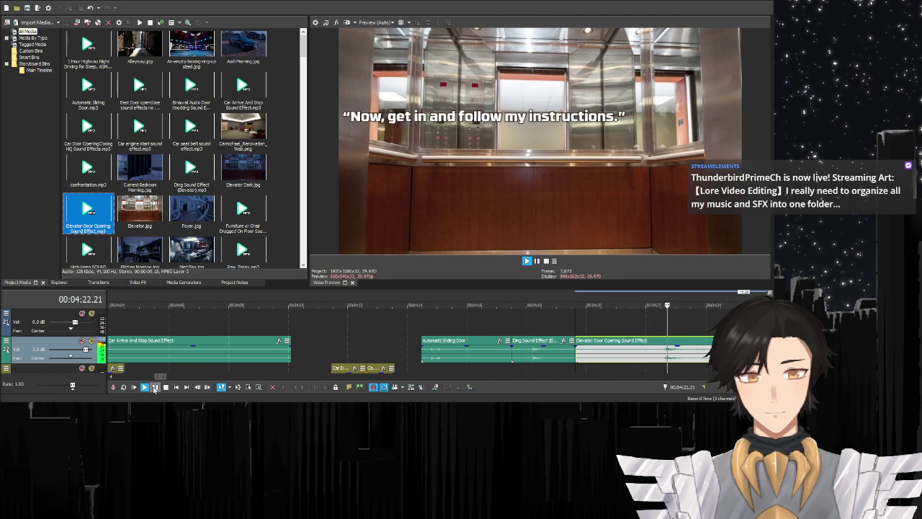
click(154, 386)
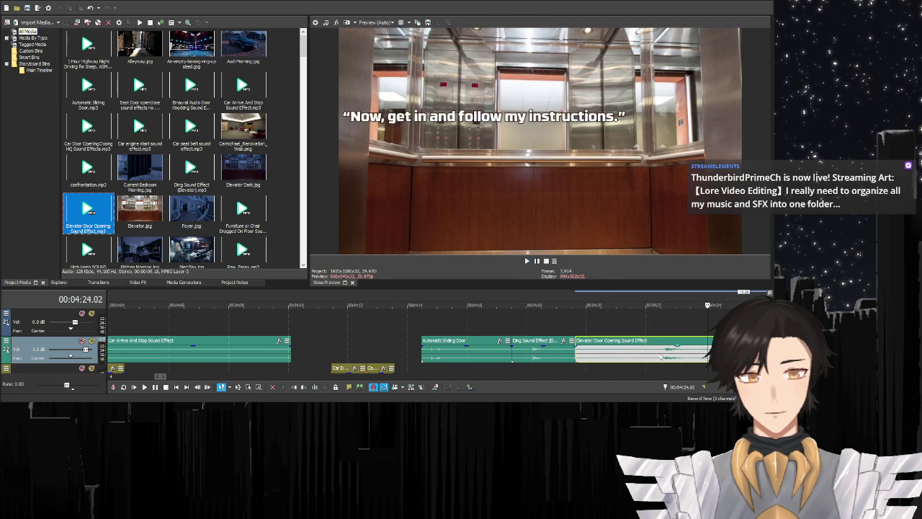
- Cut the Elevator Door Opening clip's start up to 00:04:22.14, move it back against the Ding clip, and play from 00:04:18.06
click(659, 357)
click(660, 353)
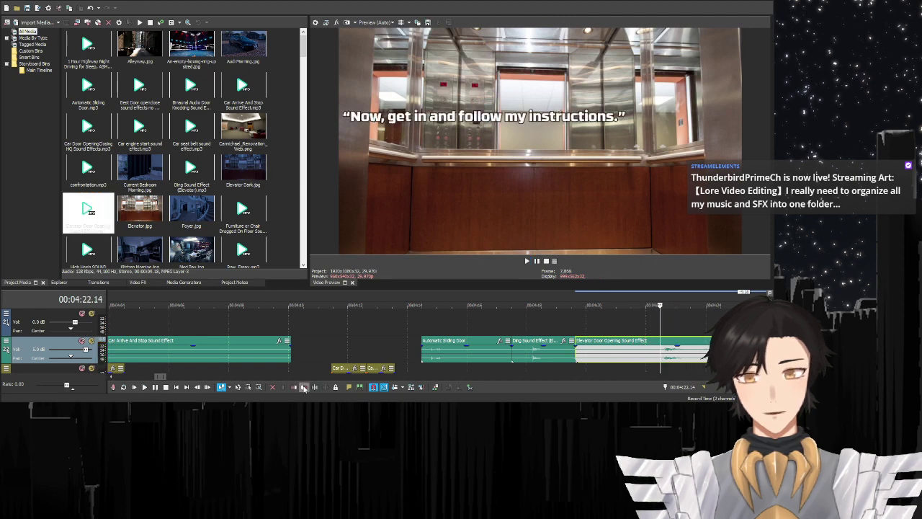
drag(659, 353, 575, 351)
click(533, 327)
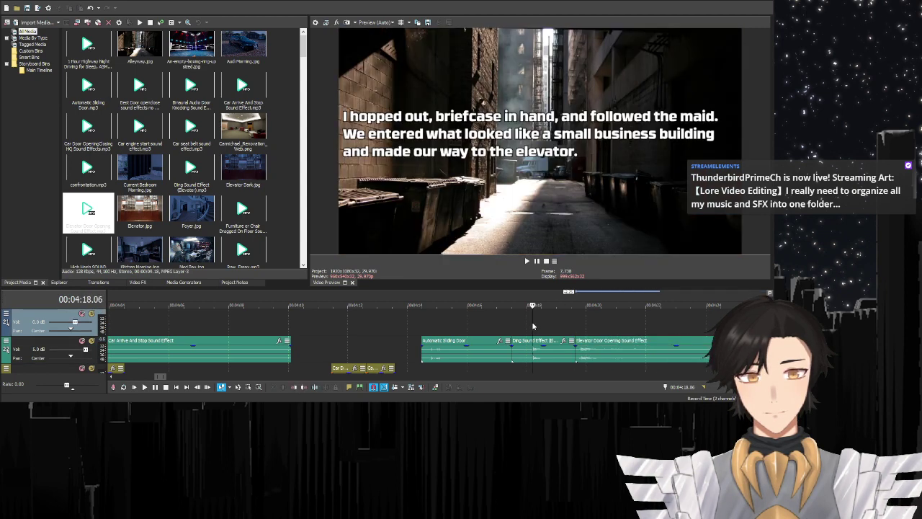
click(145, 387)
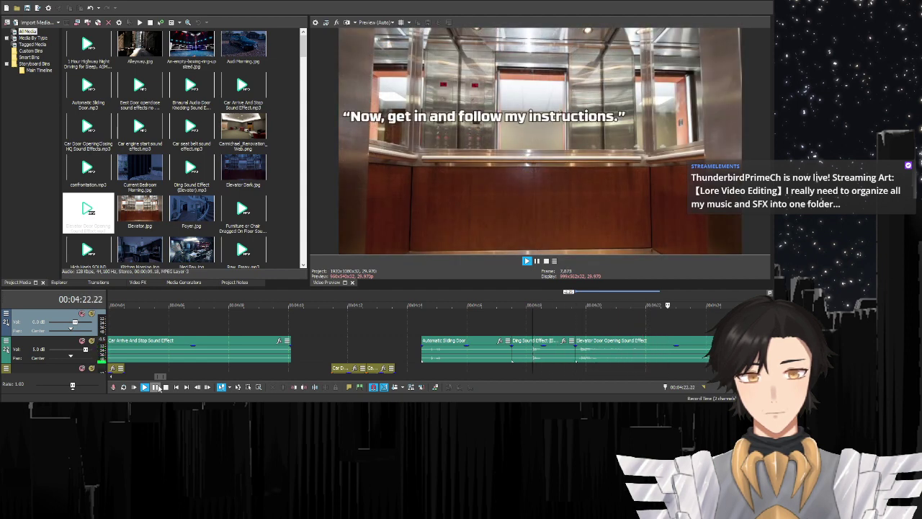
- Trim the end of the Elevator Door Opening Sound Effect clip to 00:04:23.09
click(156, 388)
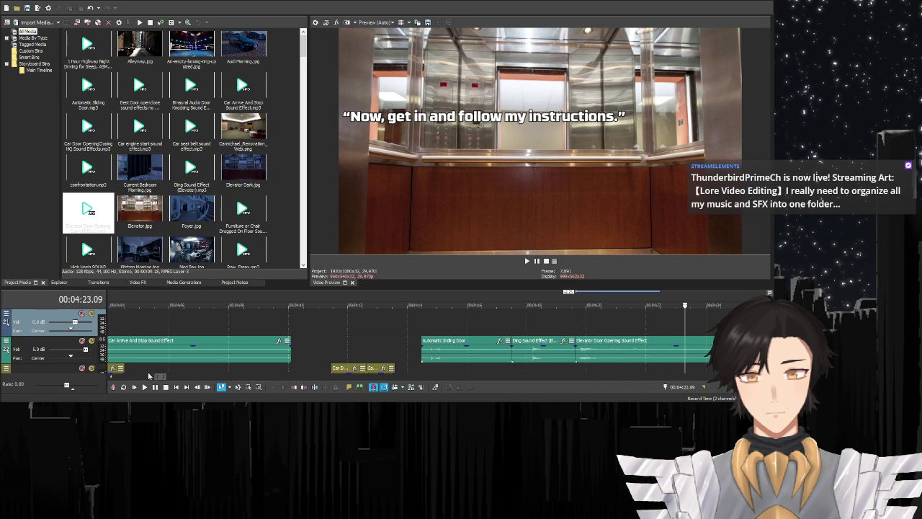
scroll(162, 376, right, 5)
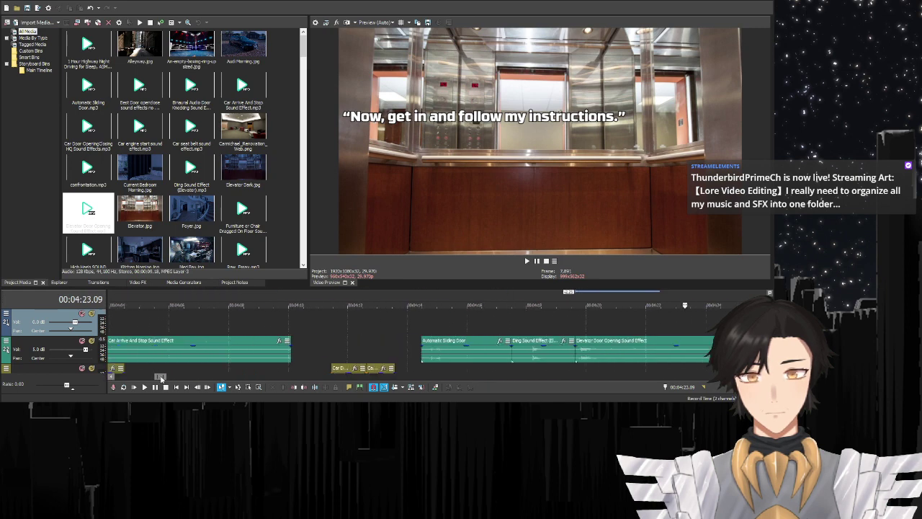
click(294, 387)
click(303, 387)
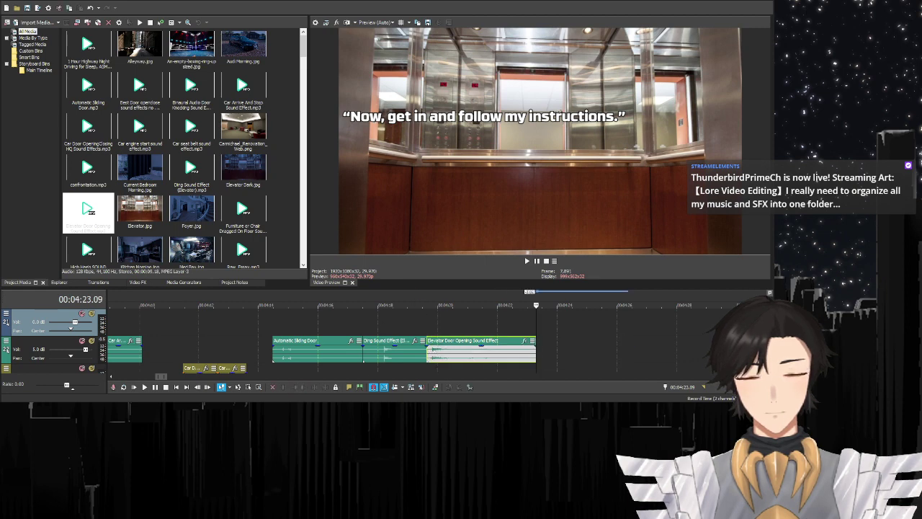
- Play ahead to the caption about the doors closing and place a copy of the trimmed elevator door sound at 00:04:42.20
click(151, 389)
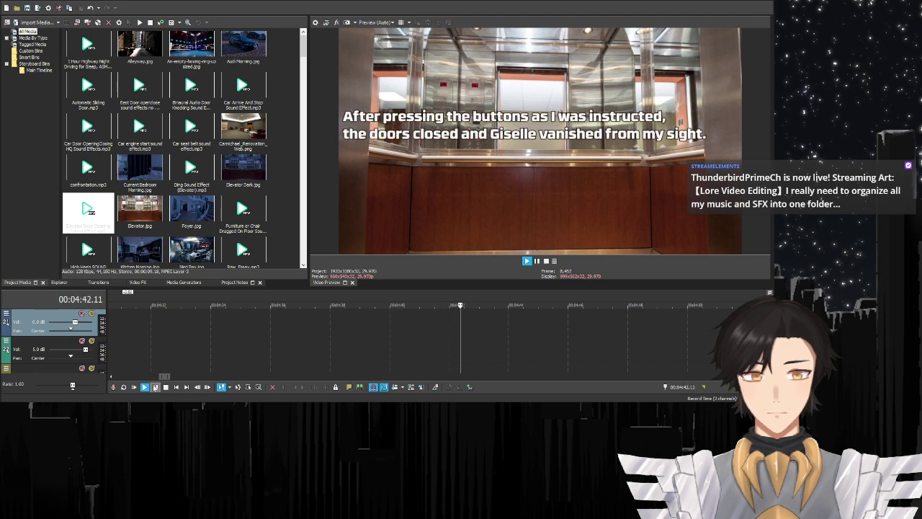
click(155, 387)
scroll(165, 378, left, 2)
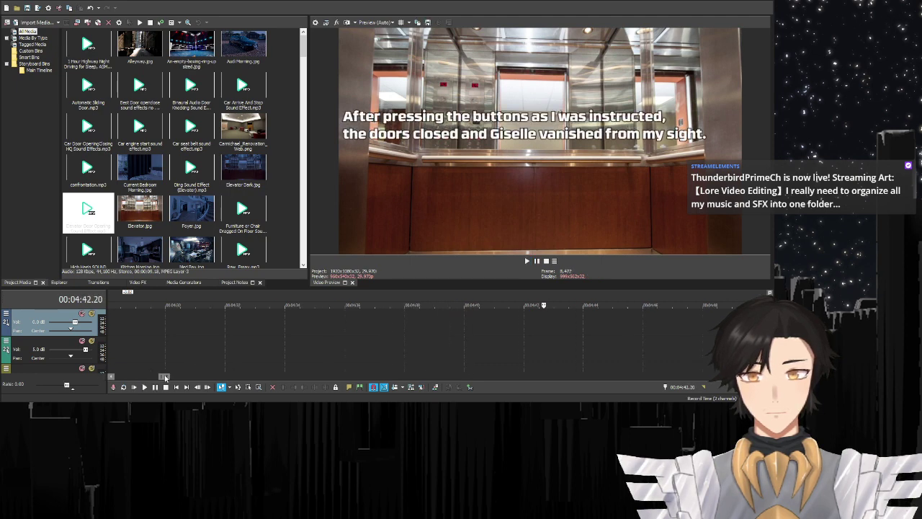
drag(302, 353, 575, 353)
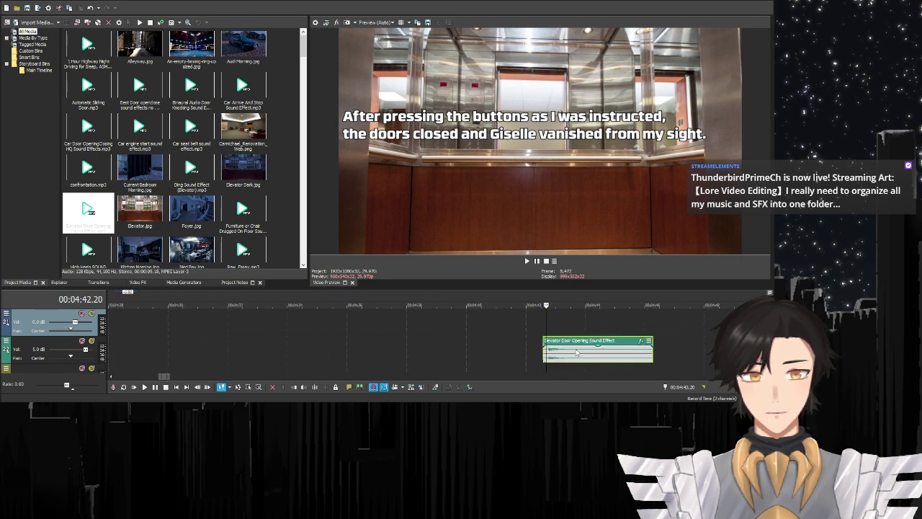
- Move the copied elevator door sound earlier to start at 00:04:41.00, under the "After pressing the buttons" caption
click(514, 356)
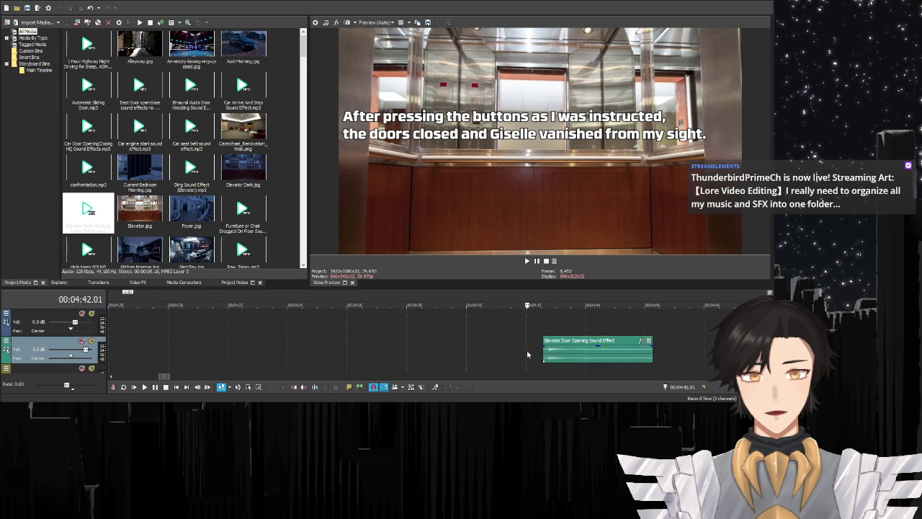
click(489, 353)
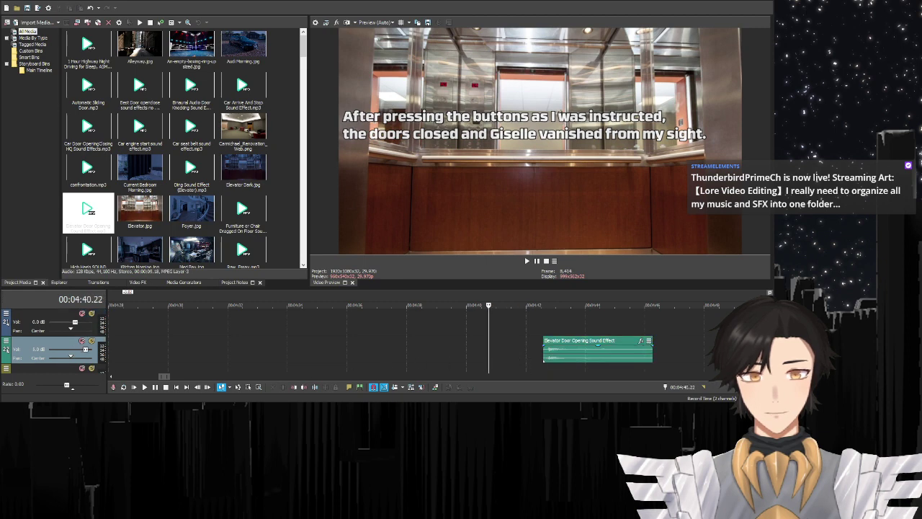
scroll(497, 332, up, 3)
click(496, 324)
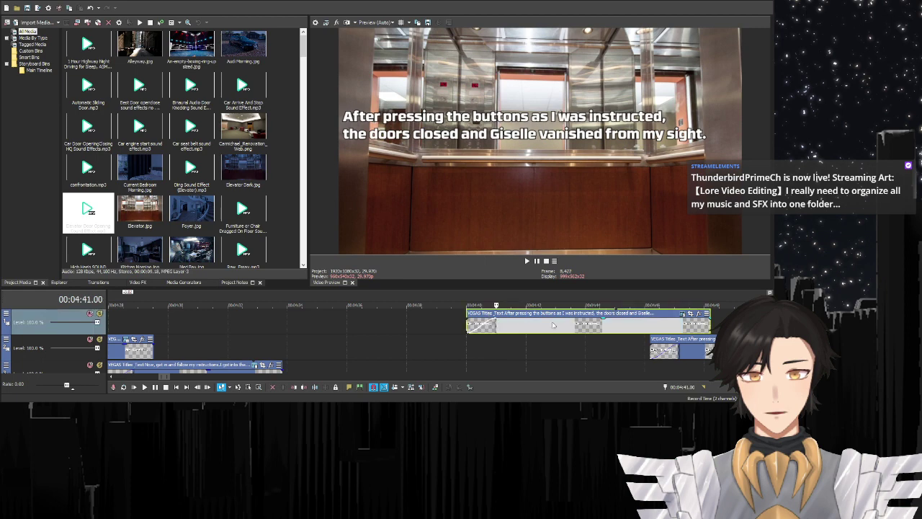
scroll(551, 339, down, 3)
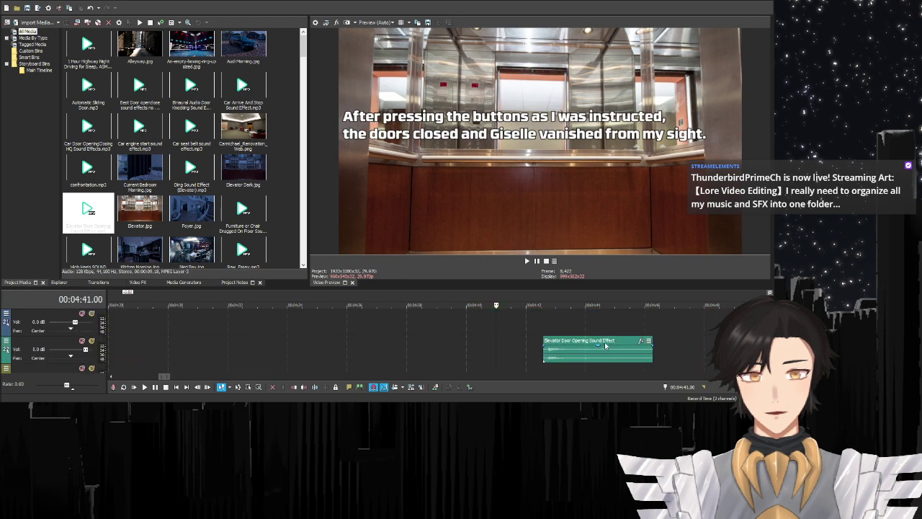
drag(591, 348, 551, 347)
- Review the door sound in playback, add the Freight Elevator Doors Closing _Long Descend audio, and butt it against that clip's end
click(460, 356)
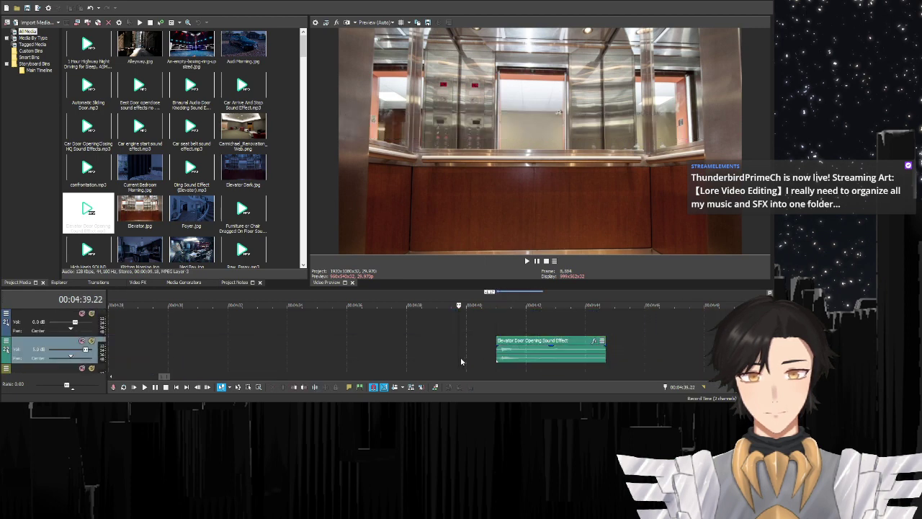
click(155, 387)
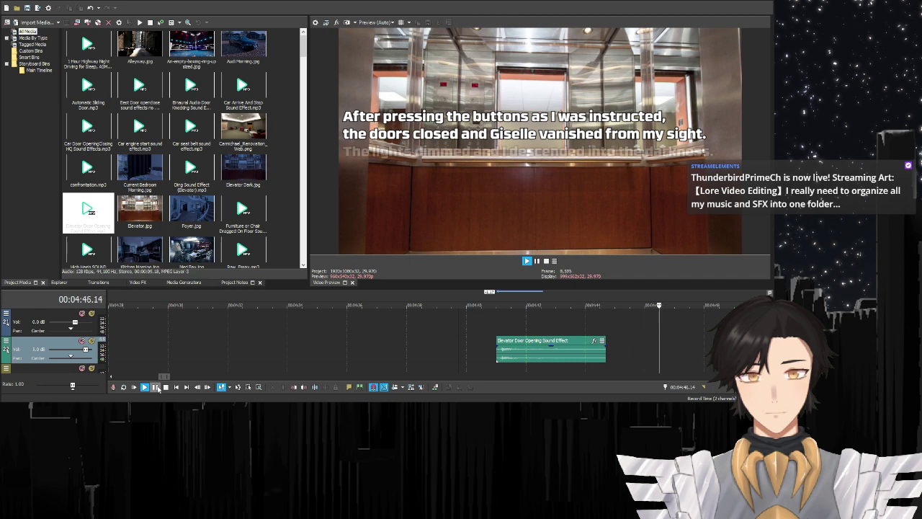
click(157, 389)
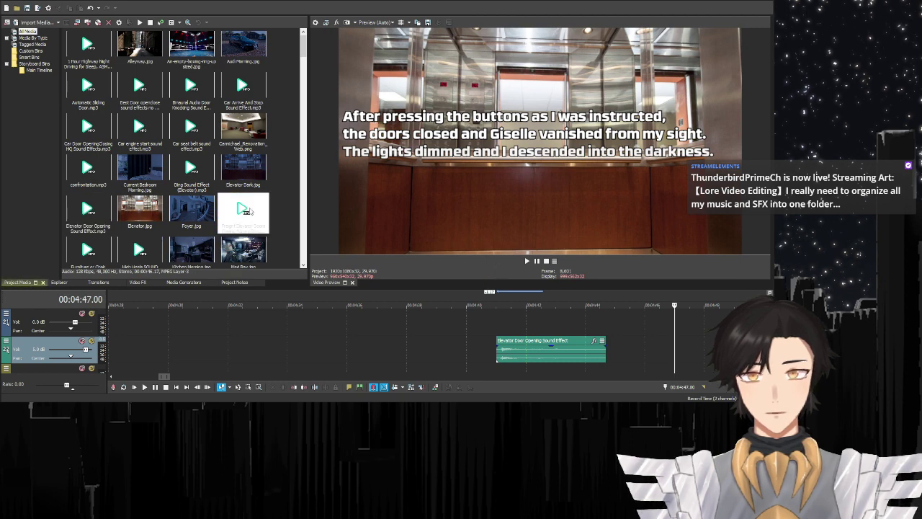
double_click(246, 210)
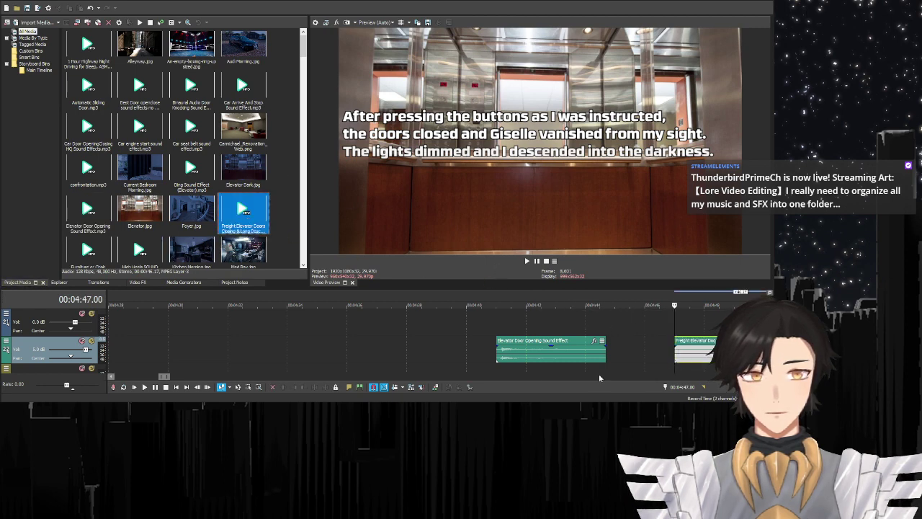
drag(163, 376, 165, 376)
drag(407, 343, 340, 344)
- Trim the start of the freight elevator clip to 00:04:54.12 and move it back against the end of the elevator door sound
click(144, 387)
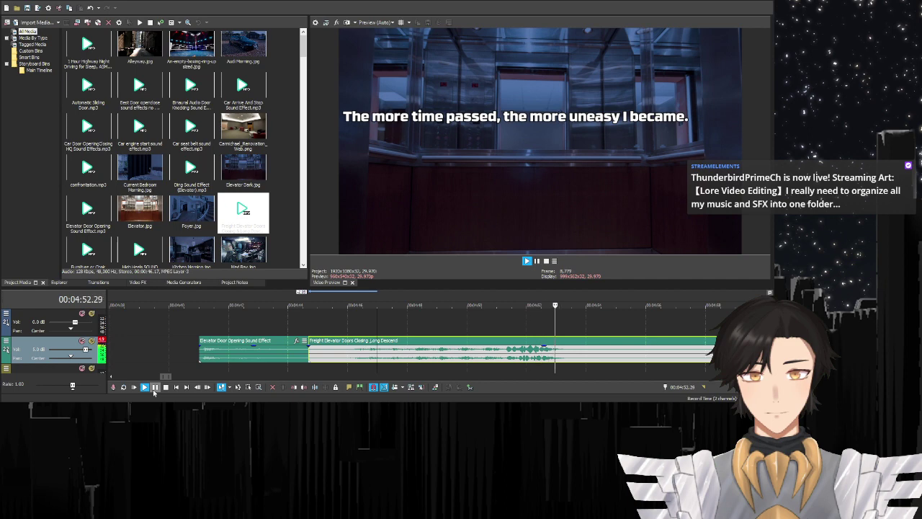
click(154, 388)
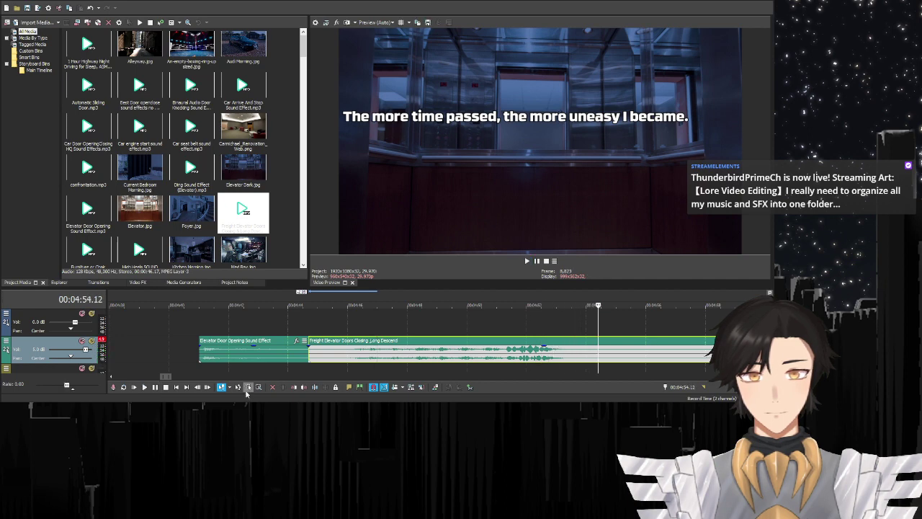
click(294, 387)
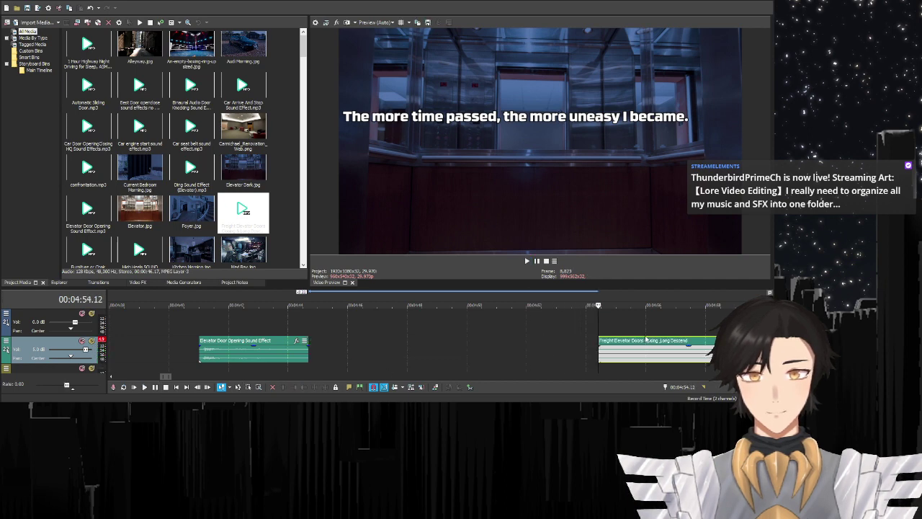
drag(646, 338, 356, 340)
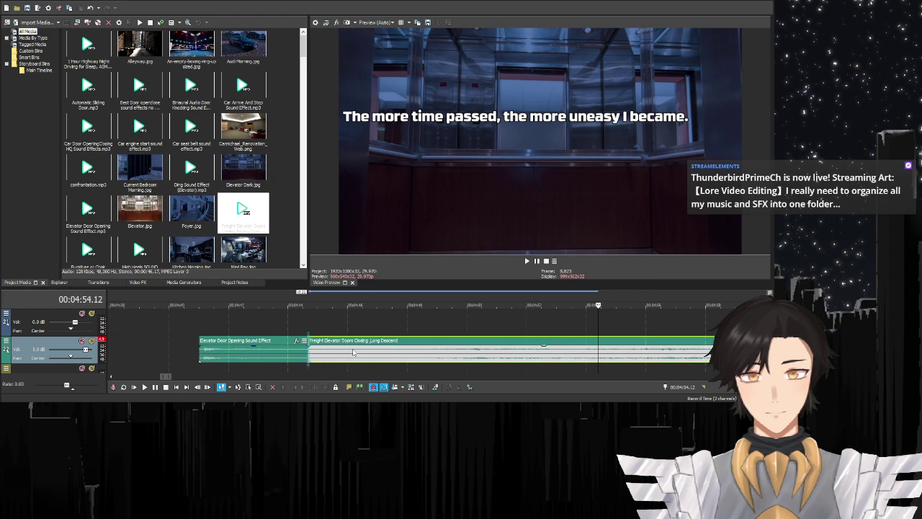
- Play through the elevator descent from 00:04:44.21 and trim the end of the freight elevator clip to 00:05:18.16
click(310, 372)
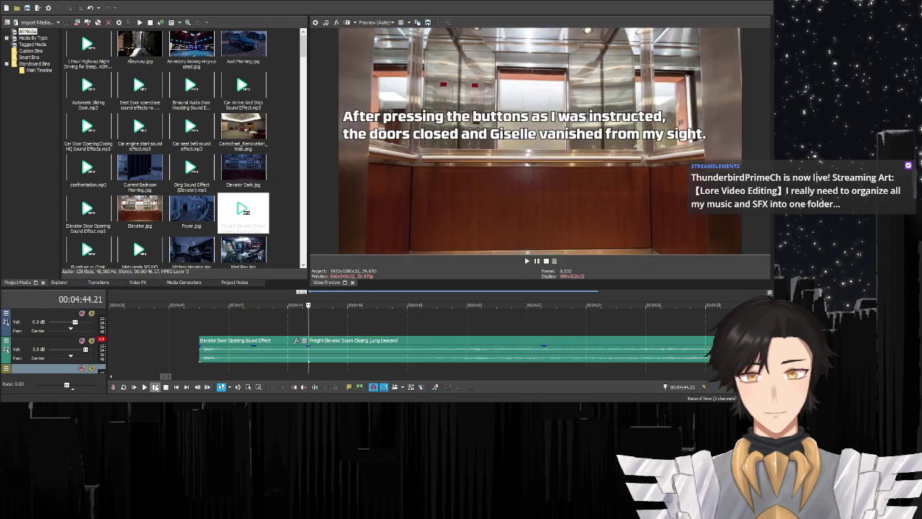
click(155, 387)
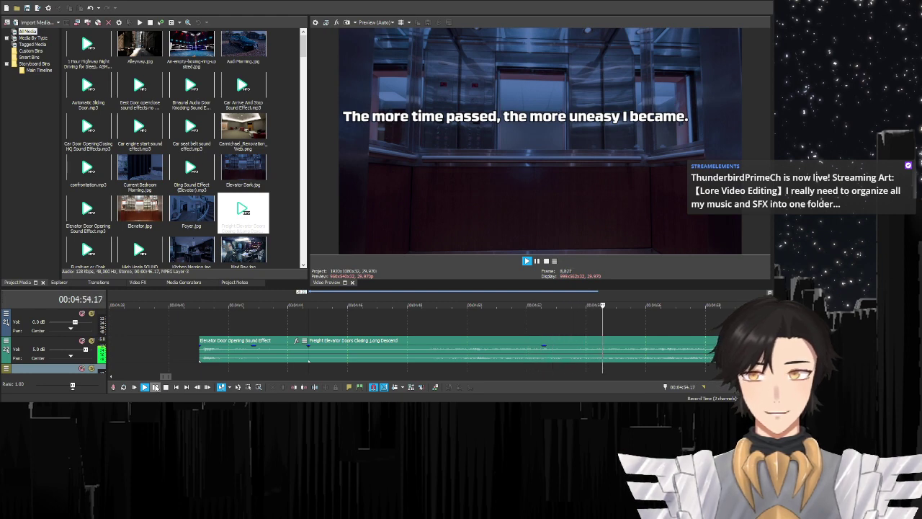
drag(162, 378, 169, 378)
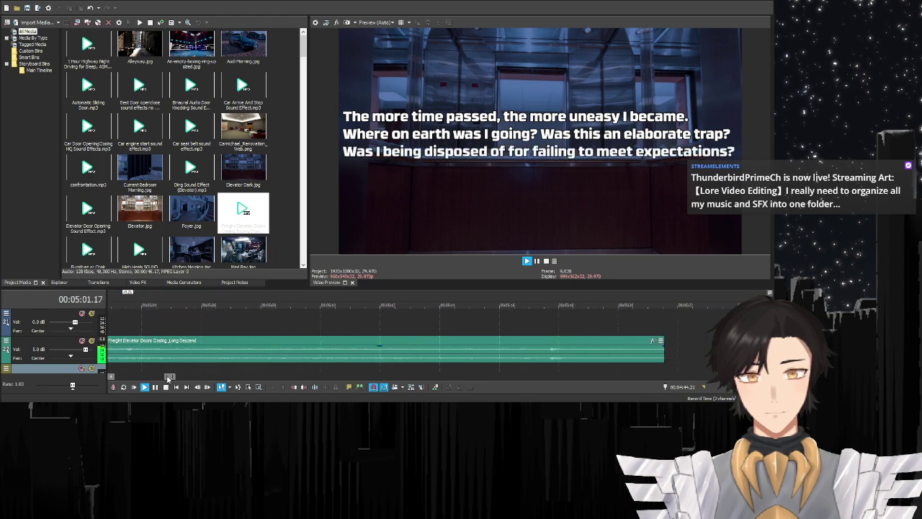
click(156, 388)
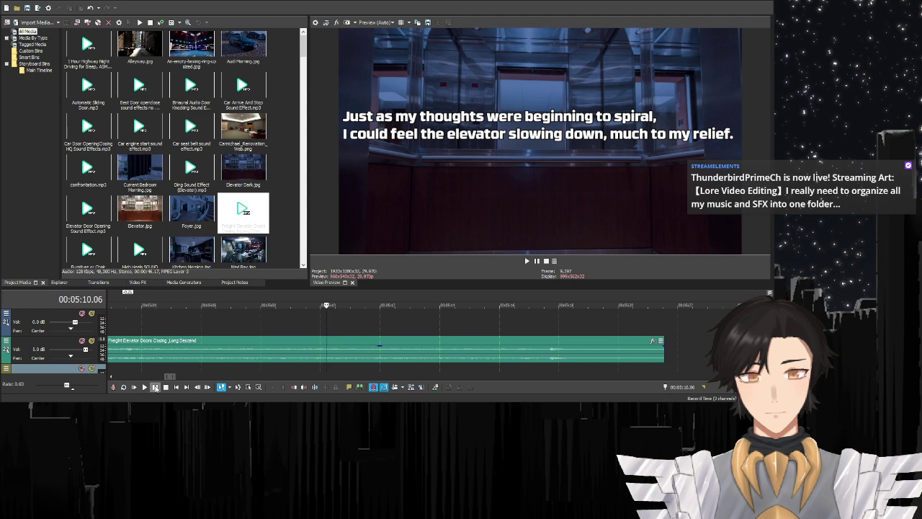
click(157, 389)
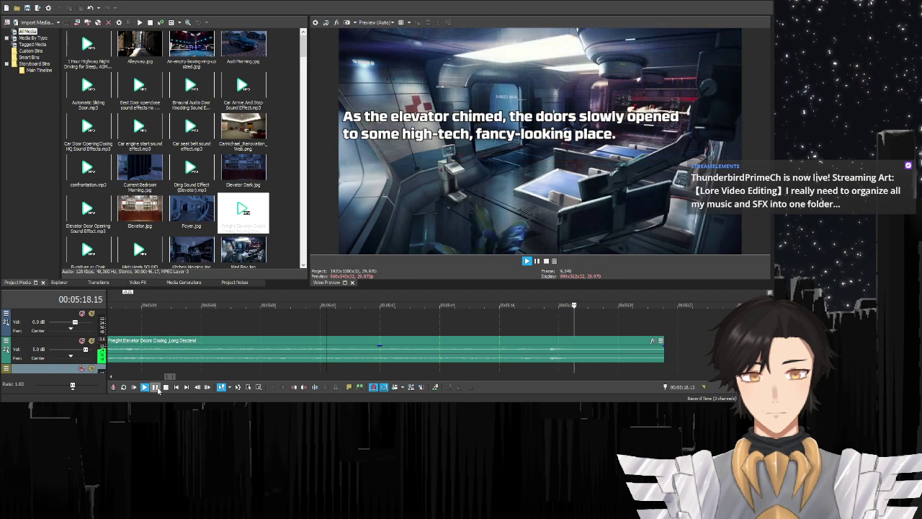
click(157, 387)
click(573, 350)
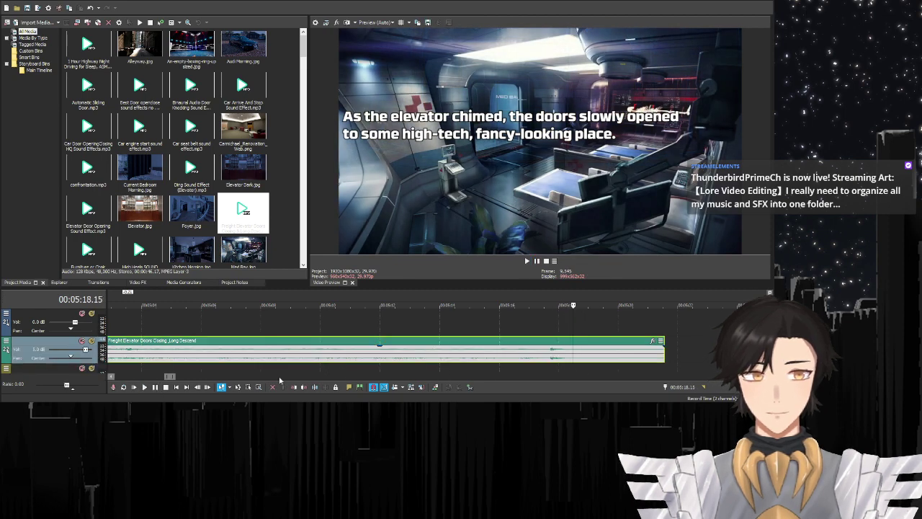
click(155, 389)
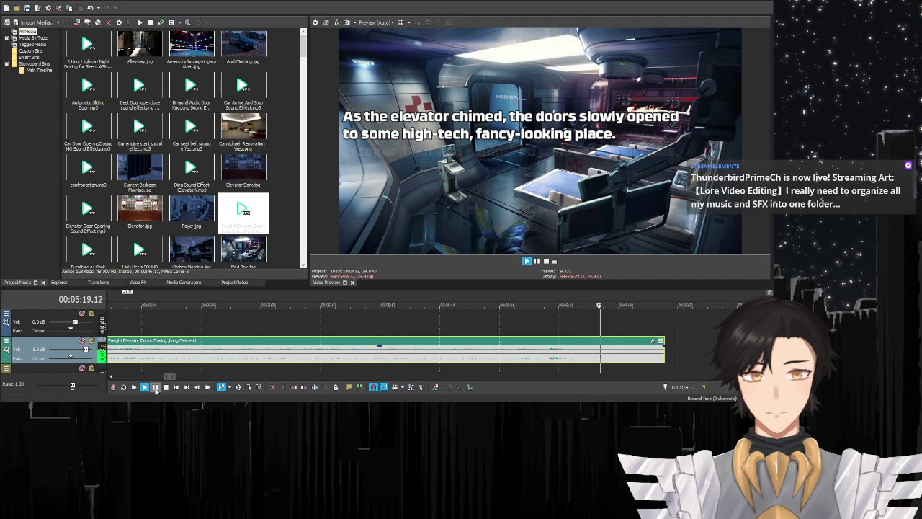
click(155, 388)
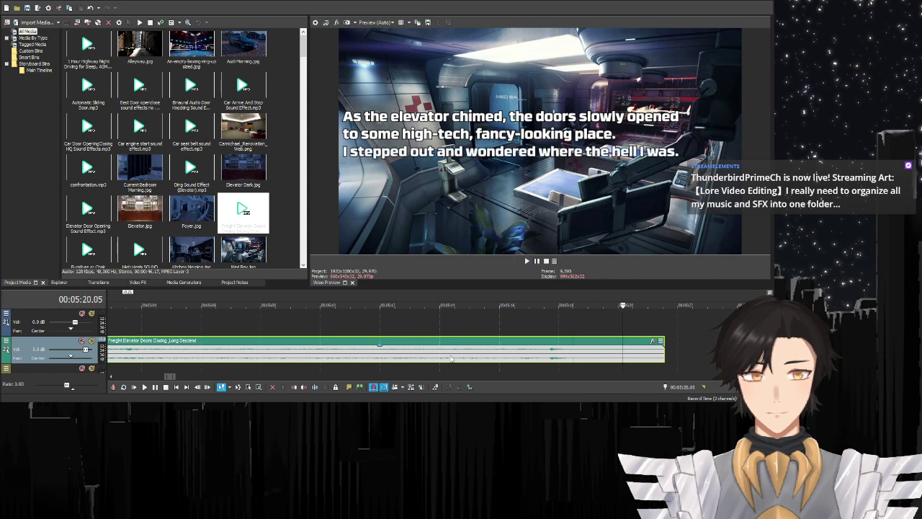
click(574, 355)
click(303, 386)
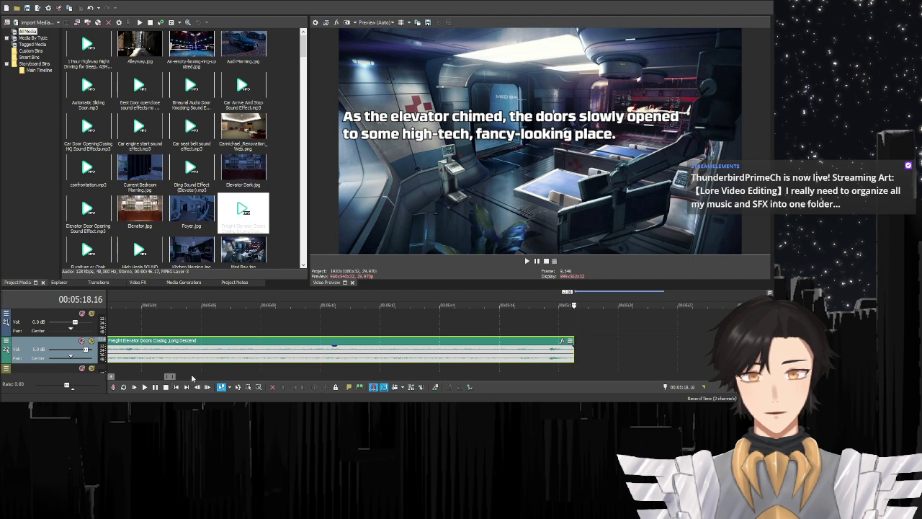
- Examine the freight elevator clip between about 00:05:08 and 00:05:13 against the caption about the elevator slowing down
drag(170, 376, 175, 376)
click(417, 353)
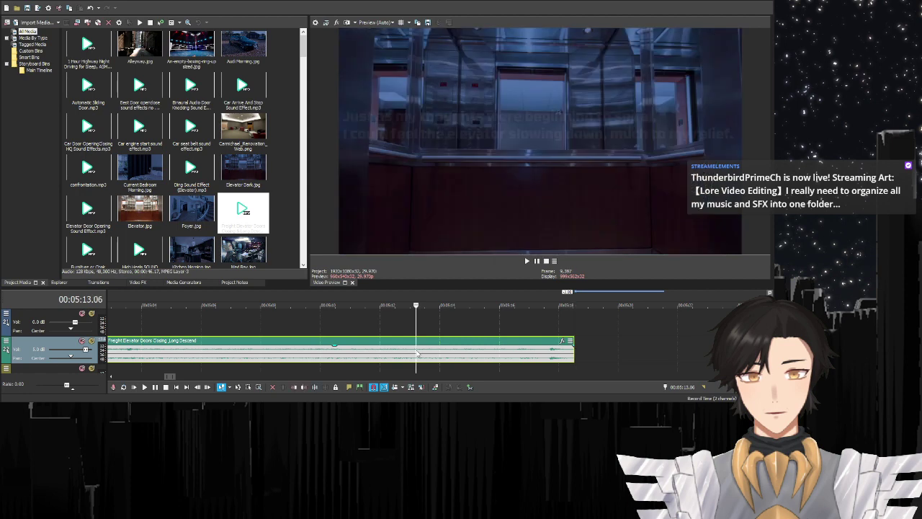
click(454, 354)
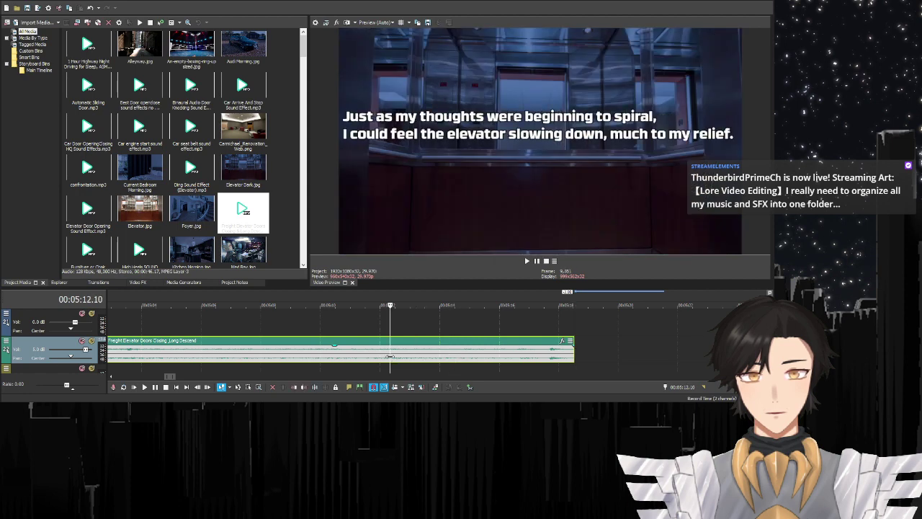
click(360, 360)
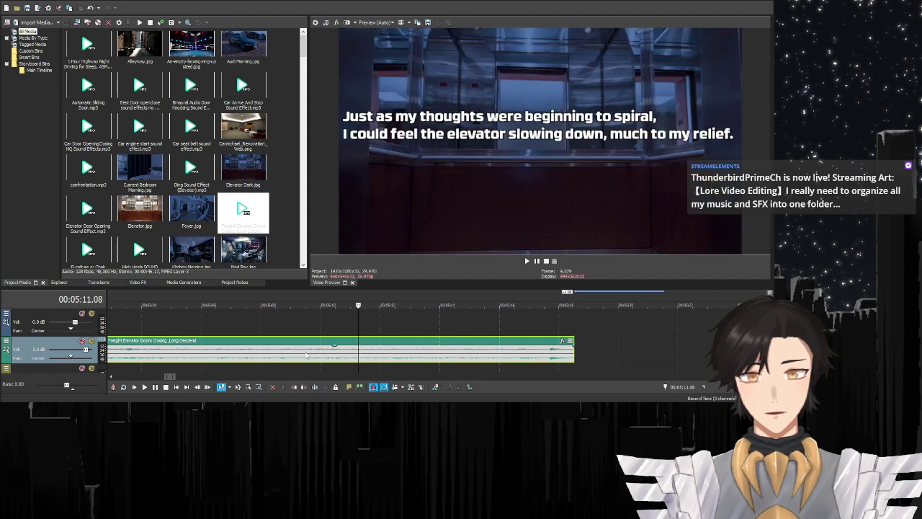
click(308, 359)
click(155, 388)
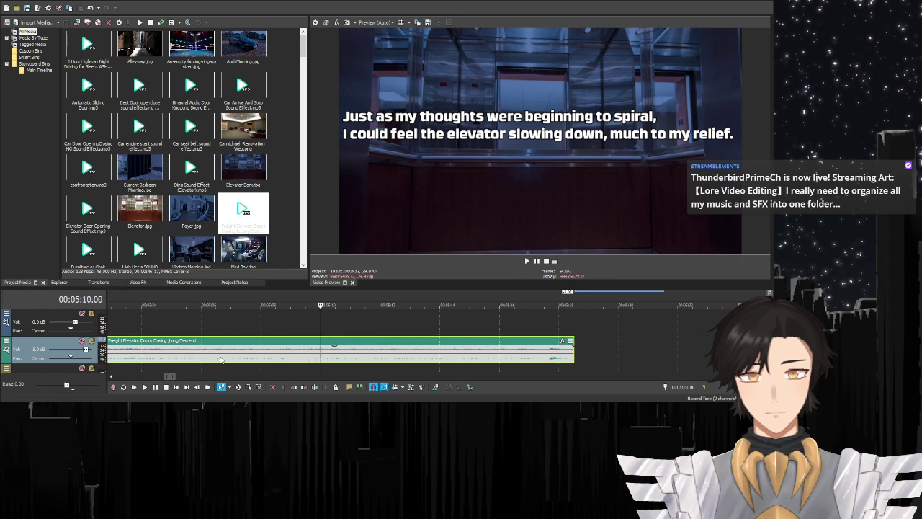
click(269, 353)
click(155, 388)
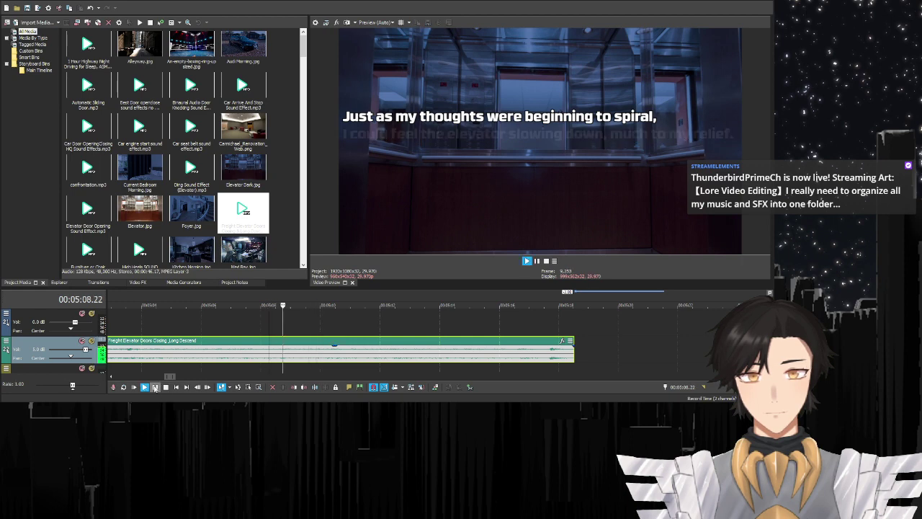
click(155, 387)
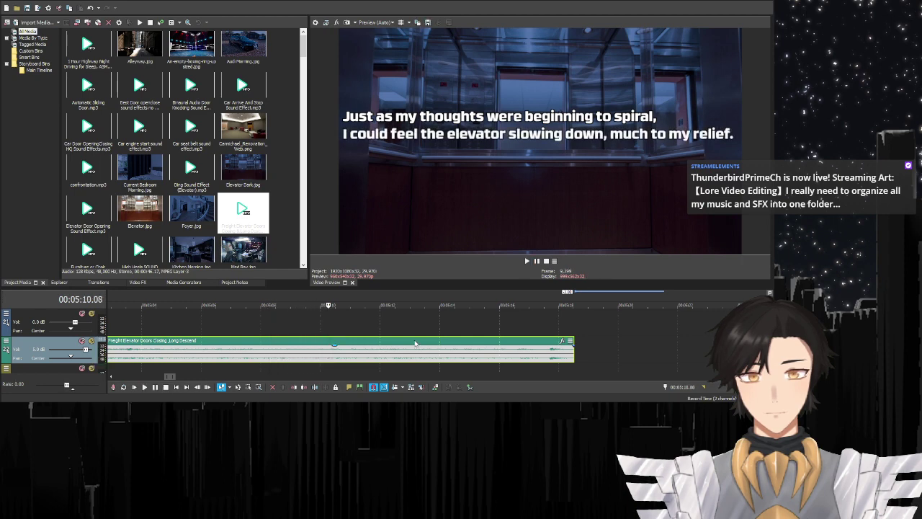
- Shift the freight elevator clip earlier on its track and split it at 00:04:44.21, where the elevator door sound ends
drag(573, 343, 195, 348)
drag(170, 377, 167, 376)
click(160, 353)
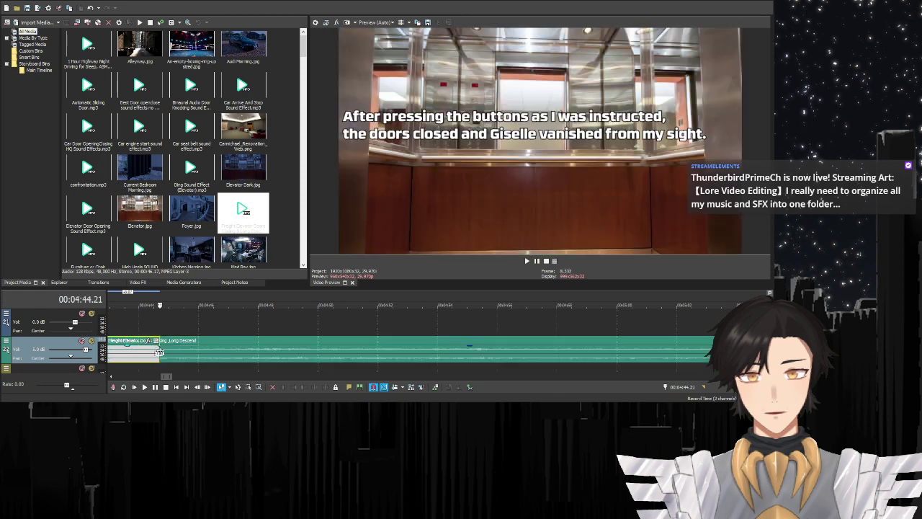
key(s)
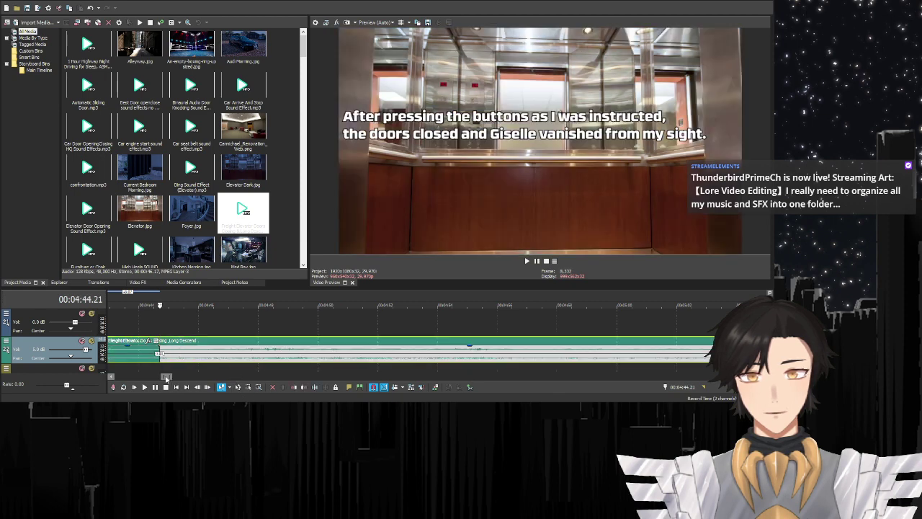
- Trim away the freight elevator audio before 00:04:44.21 and give the remaining clip a fade-in of about 1 second
drag(168, 377, 165, 377)
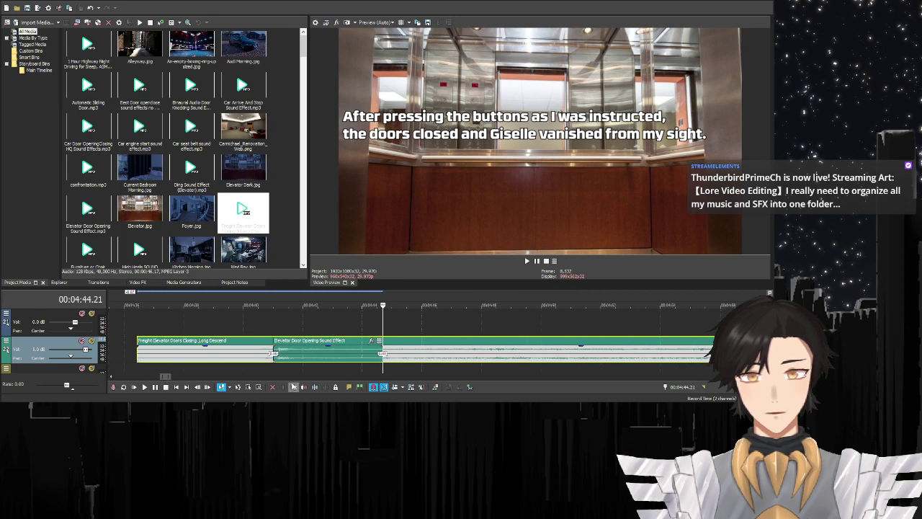
click(293, 387)
drag(383, 347, 412, 346)
click(343, 333)
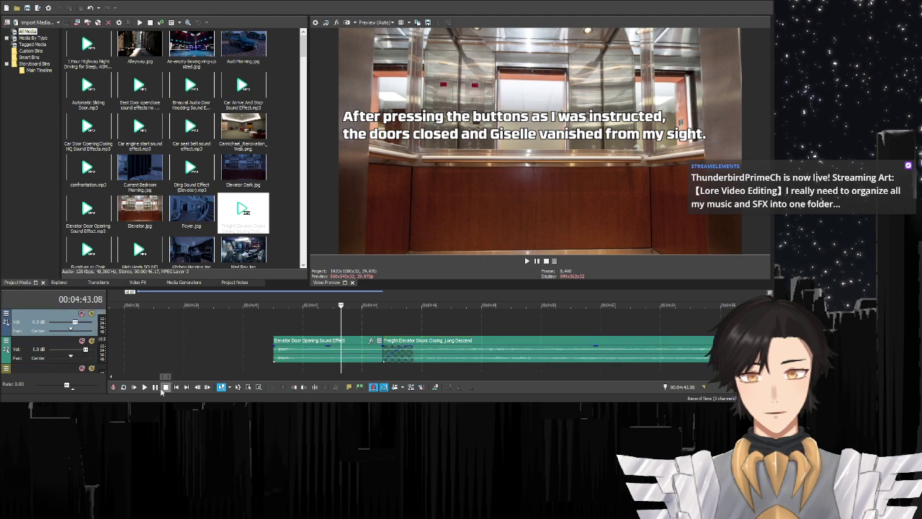
- Play the change from the elevator door sound to the freight elevator descent against the caption about the doors closing
click(155, 389)
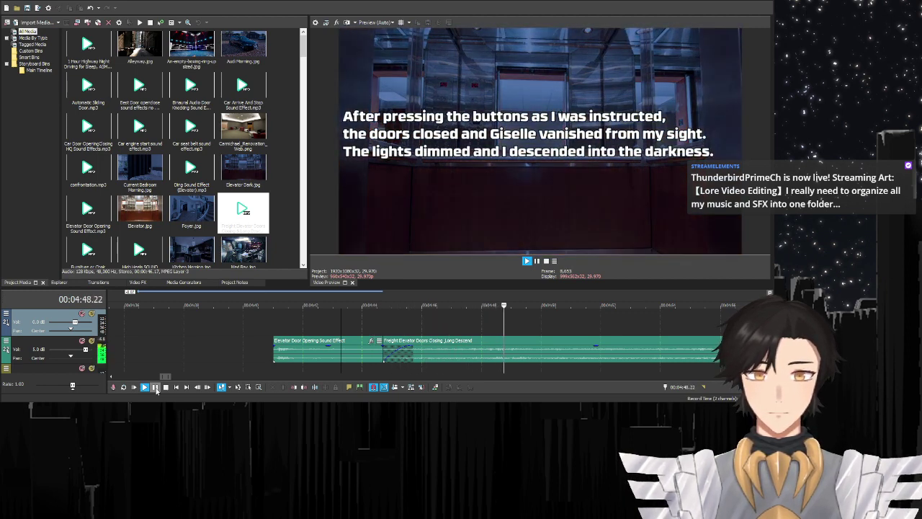
click(172, 344)
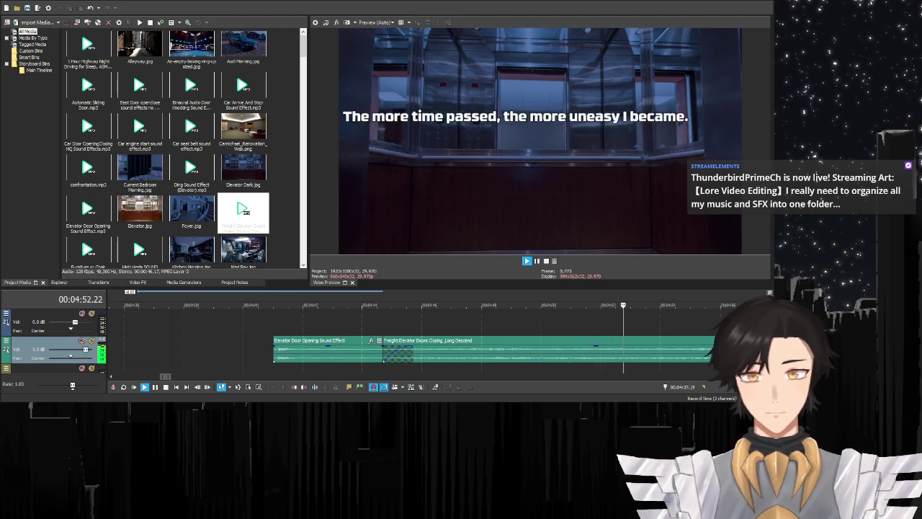
click(144, 387)
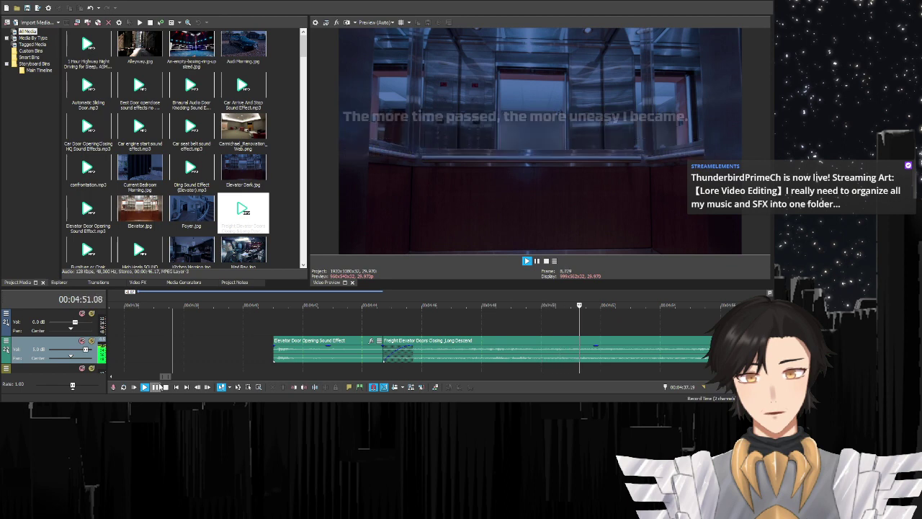
click(273, 371)
click(144, 386)
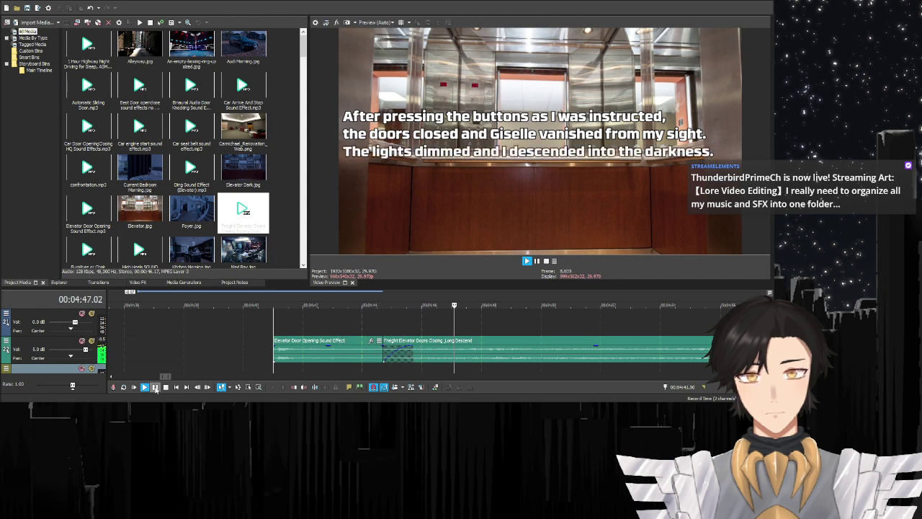
click(155, 387)
- Trim the start of the freight elevator clip to 00:04:47.05, during the fade-in of the caption about descending into darkness
scroll(540, 333, up, 3)
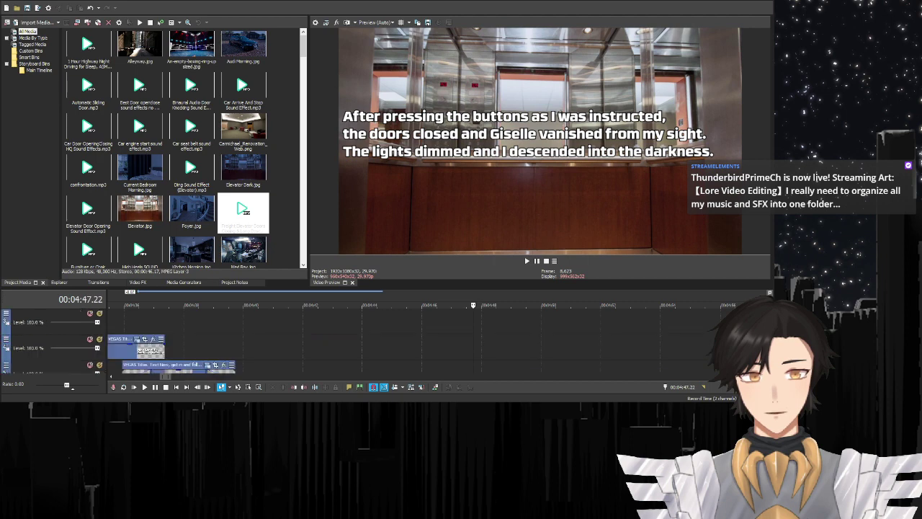
click(455, 349)
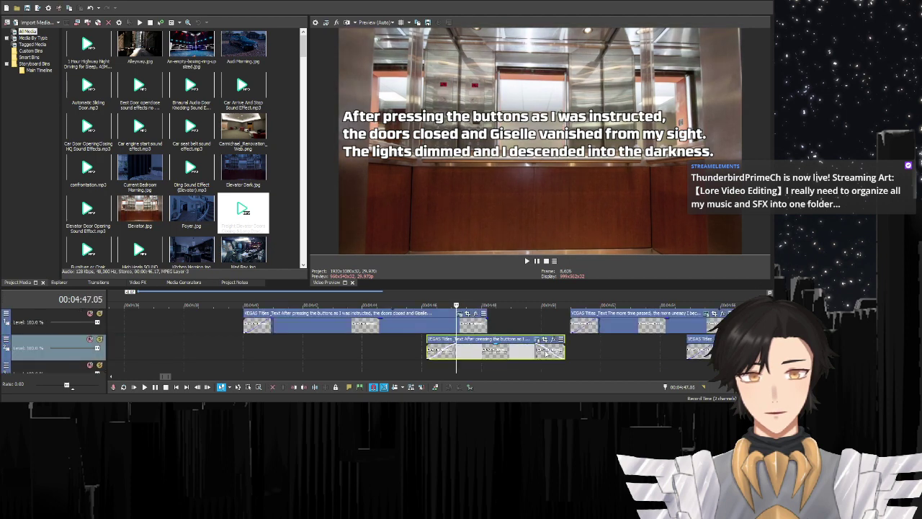
ctrl+click(483, 353)
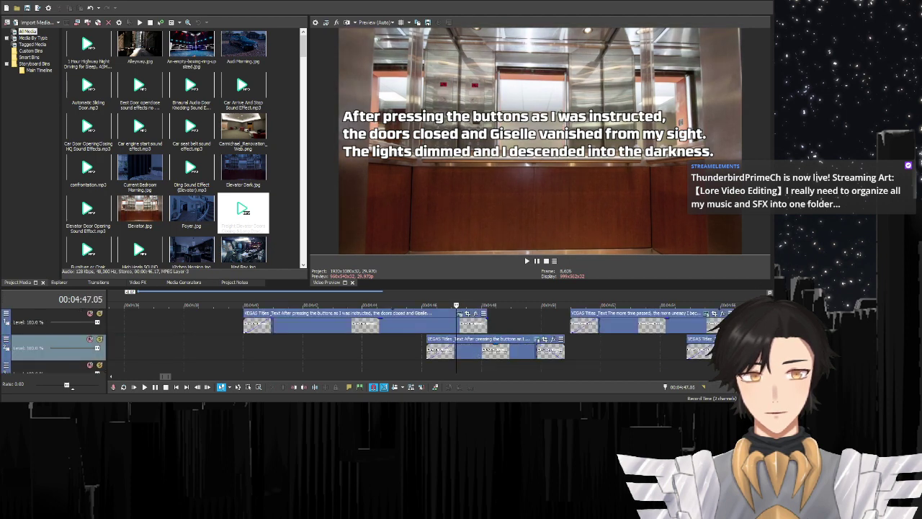
scroll(483, 339, down, 4)
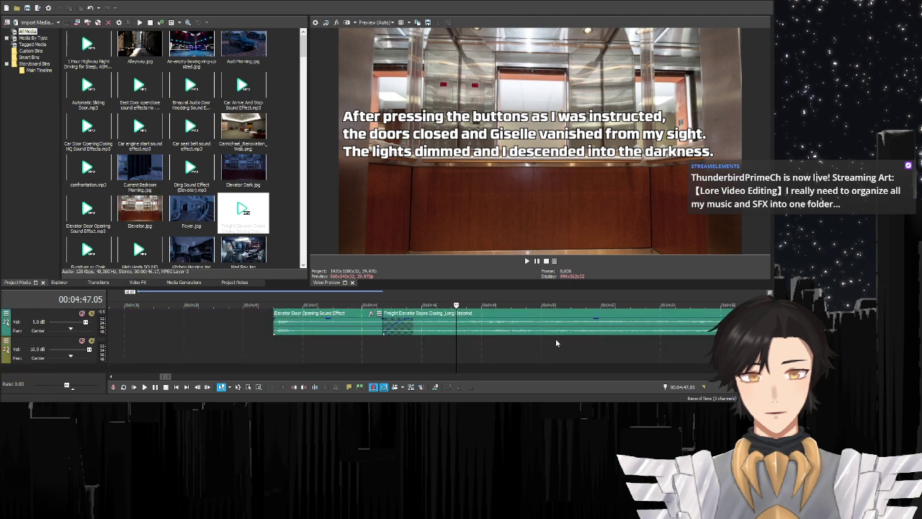
click(500, 331)
click(293, 388)
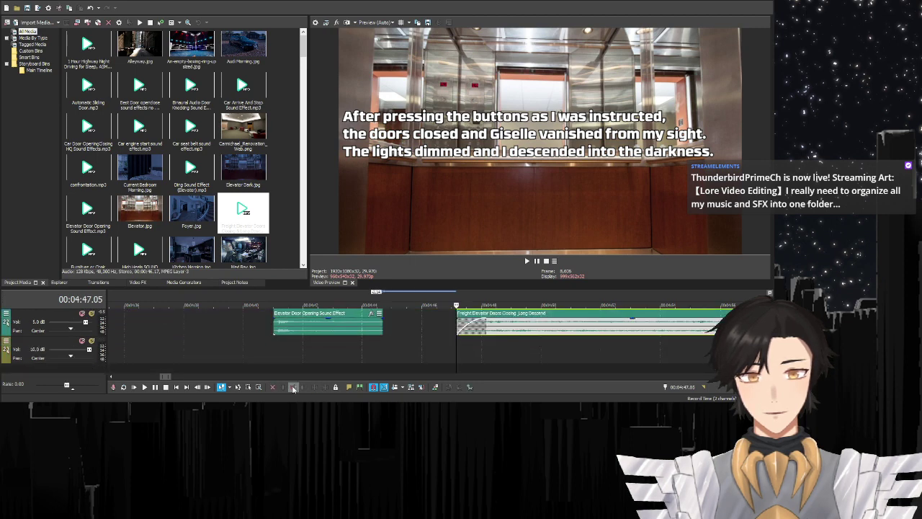
- Lengthen the freight elevator clip's fade-in to about 5 seconds, checking it by playing from the gap after the door sound
click(377, 359)
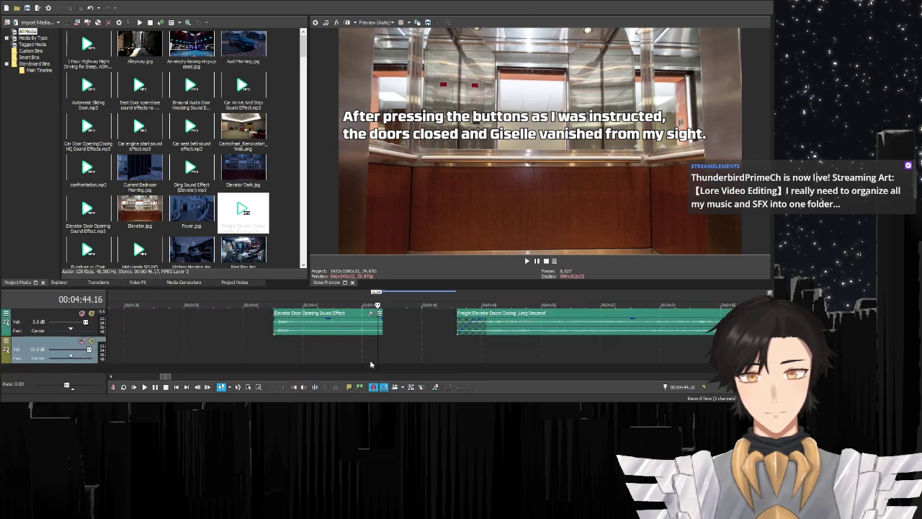
click(145, 386)
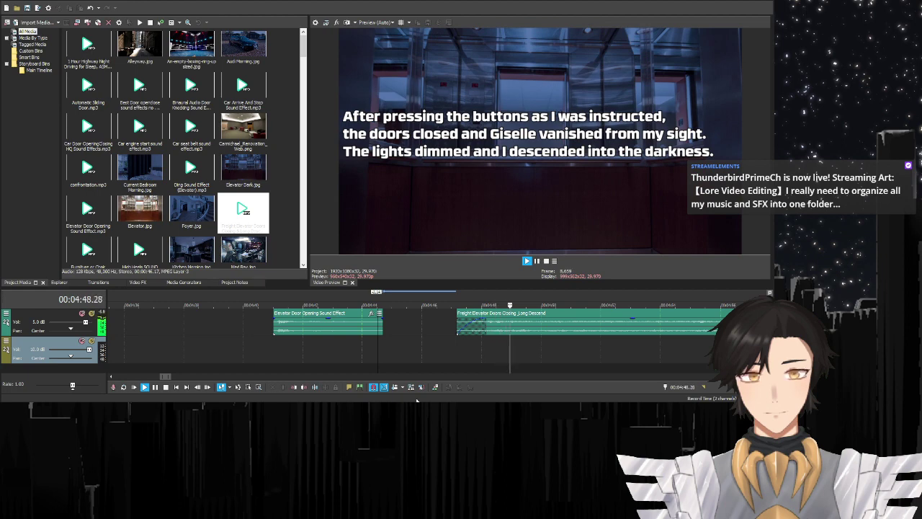
drag(458, 312, 545, 316)
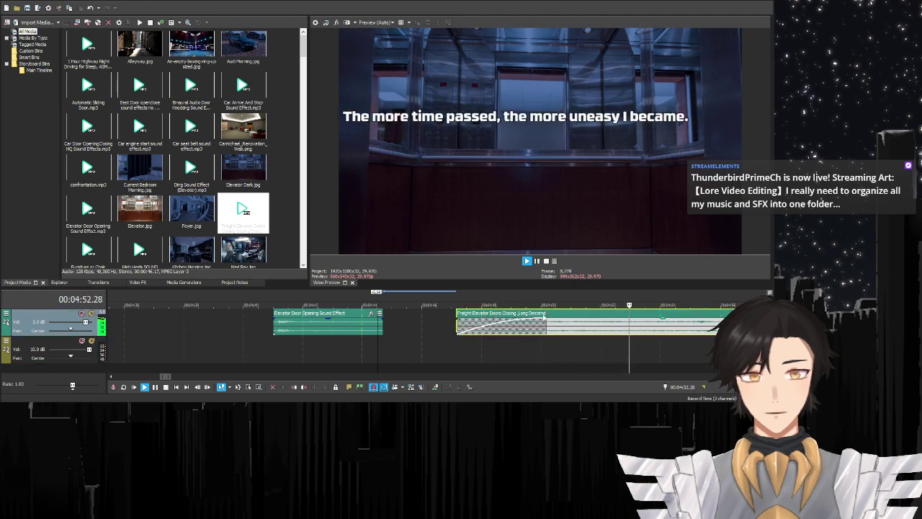
click(422, 356)
click(144, 388)
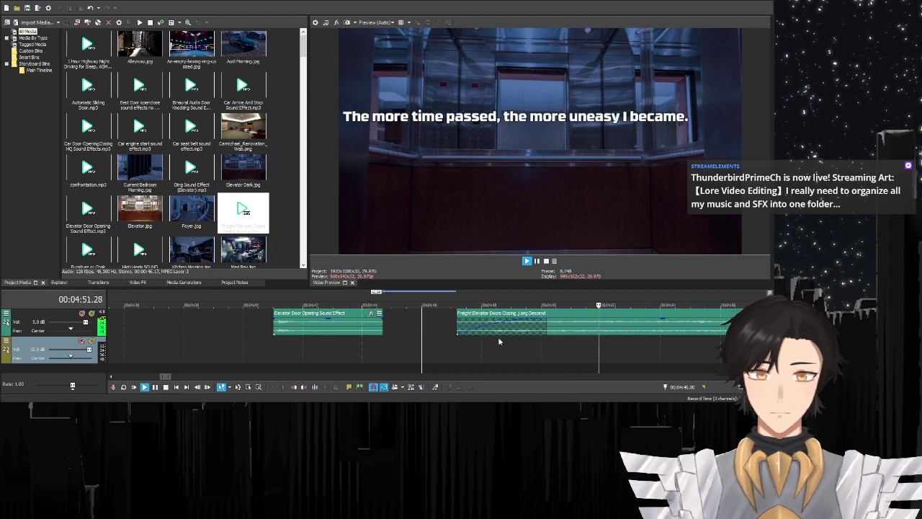
drag(546, 315, 605, 316)
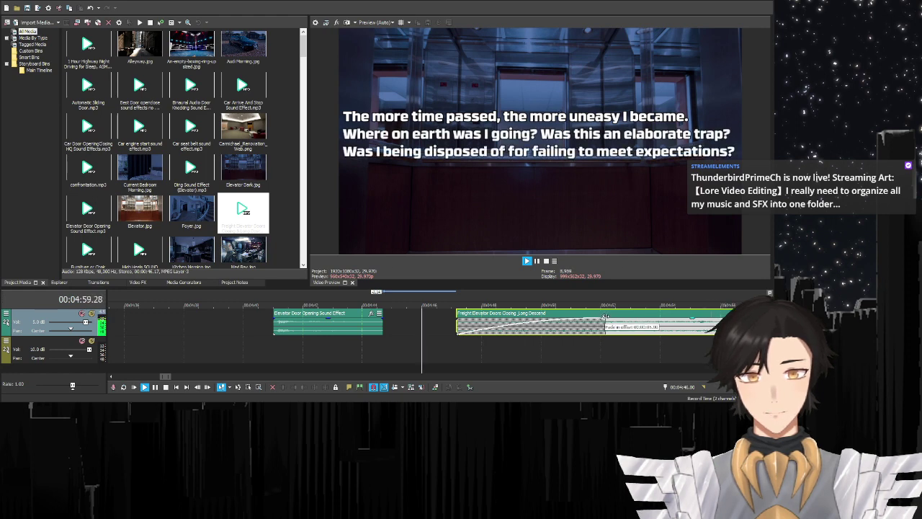
- Play the descent through to the freight elevator clip's end and extend that end to about 00:05:12
click(144, 386)
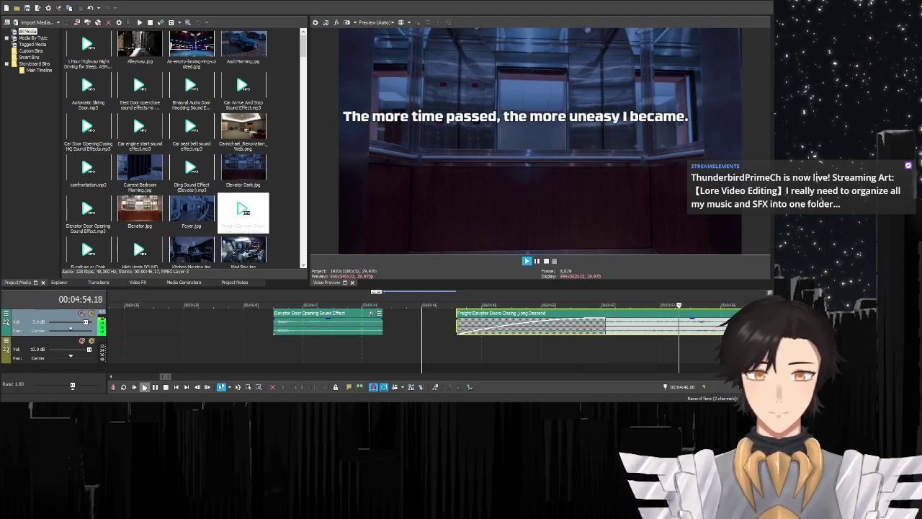
drag(166, 376, 170, 377)
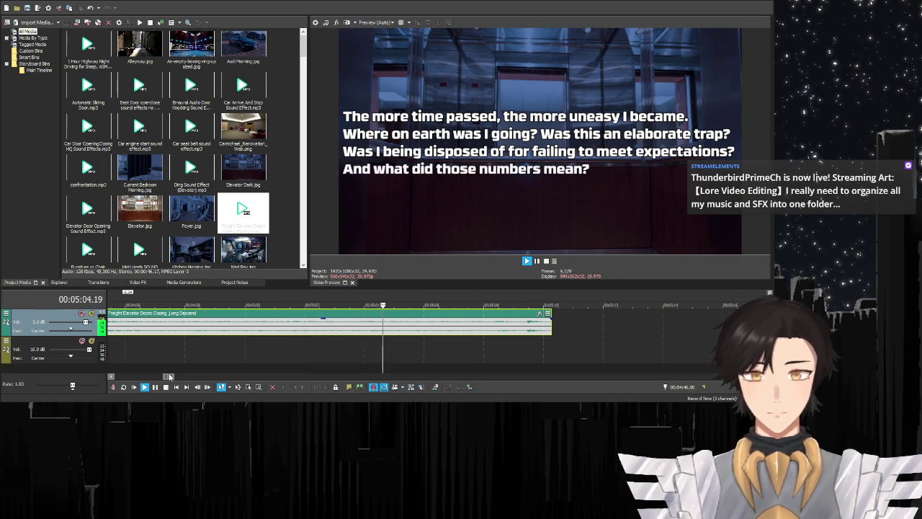
click(155, 388)
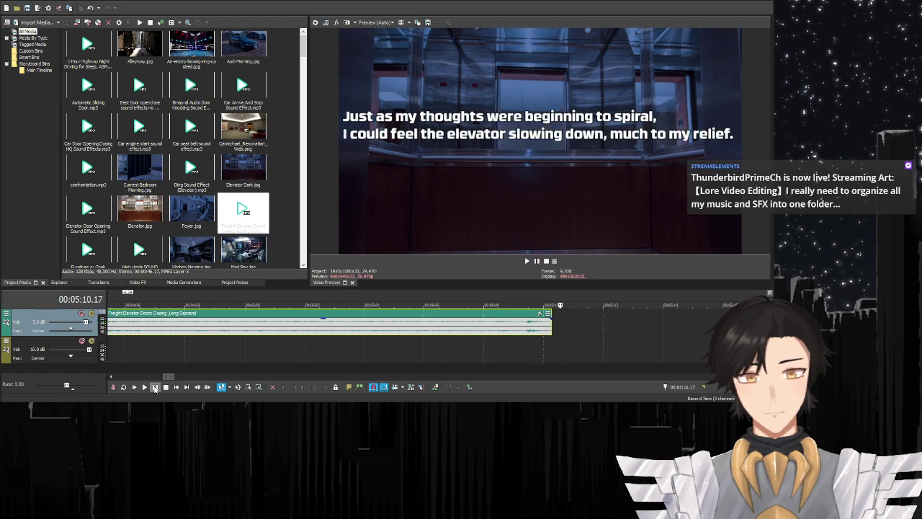
drag(551, 324, 601, 324)
click(526, 350)
click(155, 388)
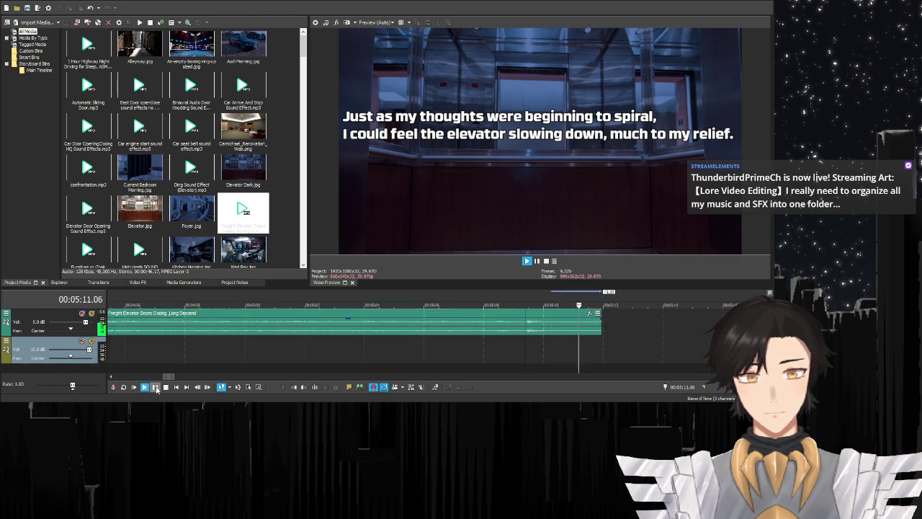
click(155, 388)
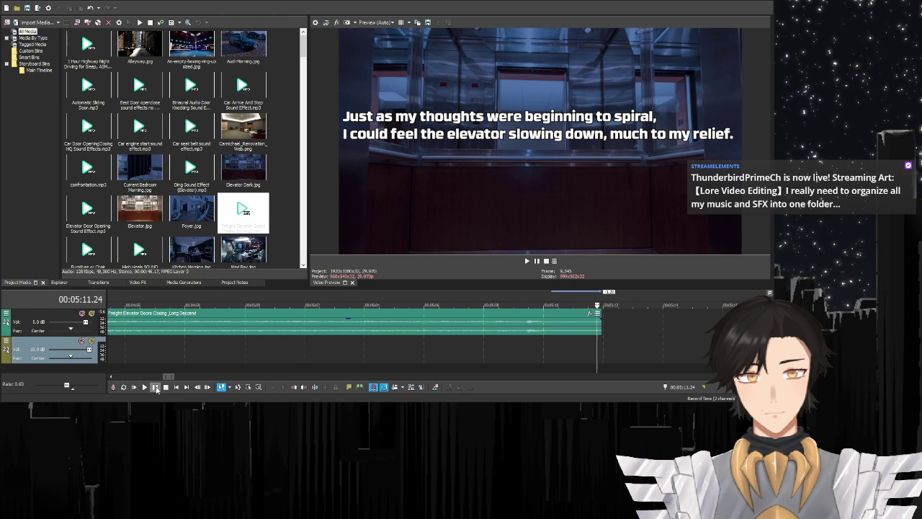
click(156, 388)
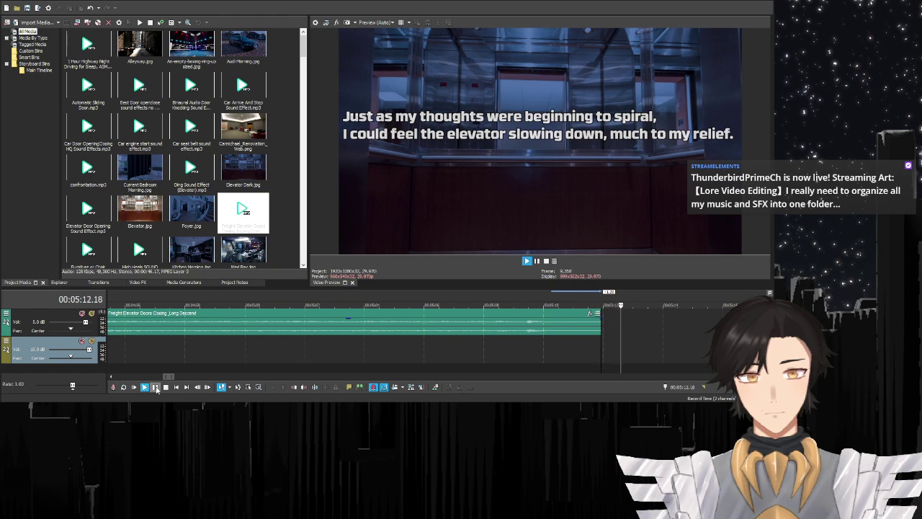
- Extend the end of the freight elevator clip to about 00:05:14.20 and play it from 00:05:09.04
drag(599, 322, 673, 327)
click(517, 355)
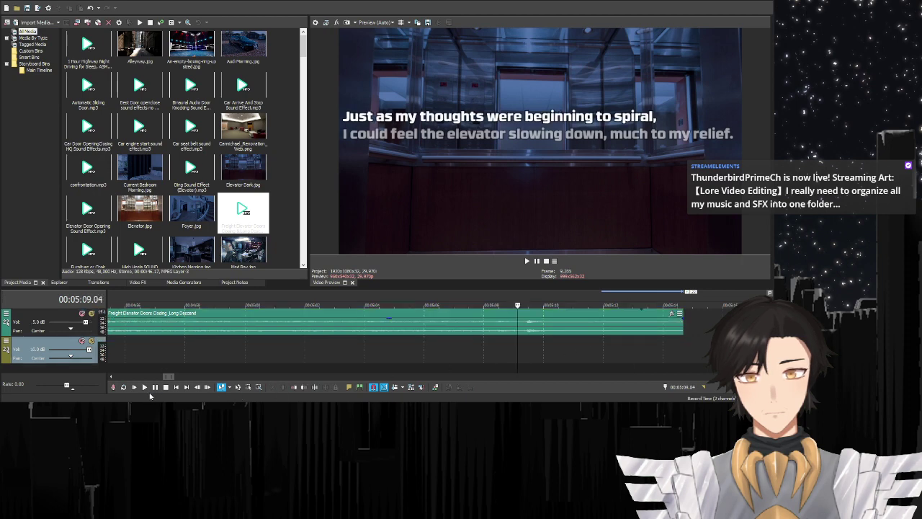
click(152, 387)
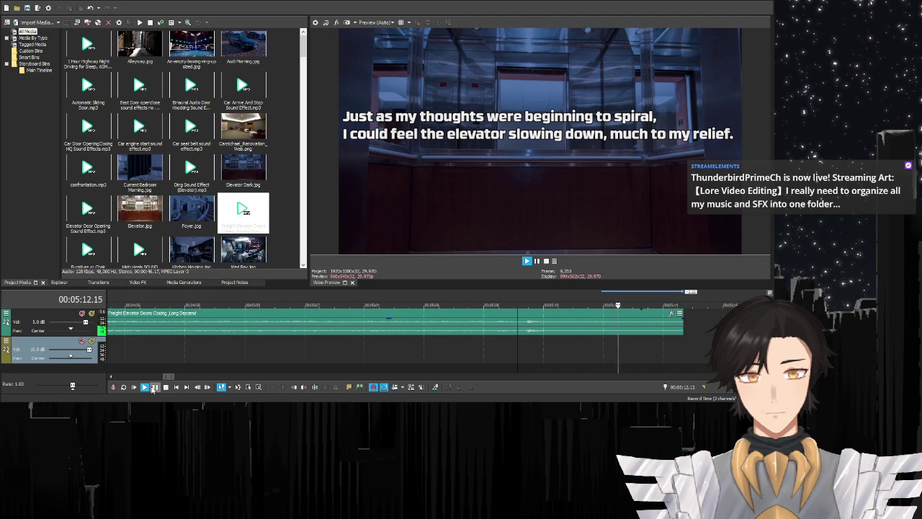
click(155, 387)
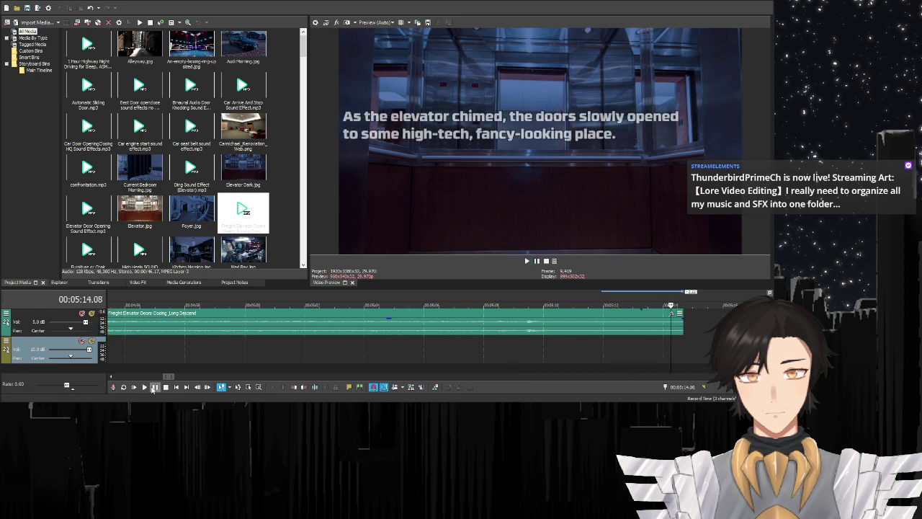
- Replay the slowing-down section and trim the end of the freight elevator clip to 00:05:13.13
click(669, 325)
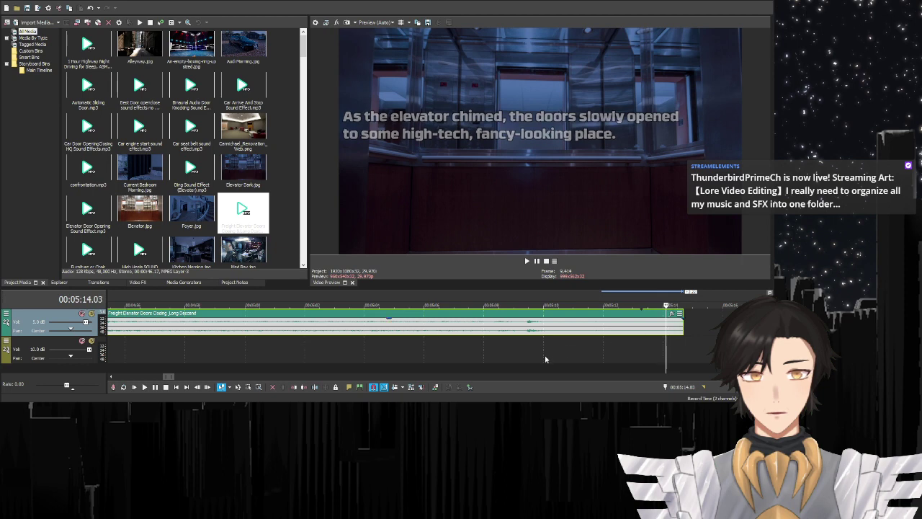
click(545, 359)
click(154, 389)
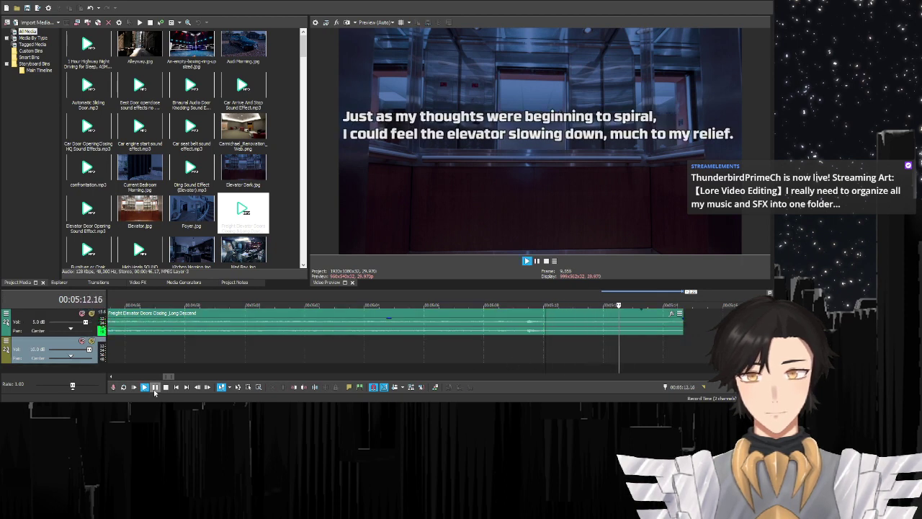
click(154, 389)
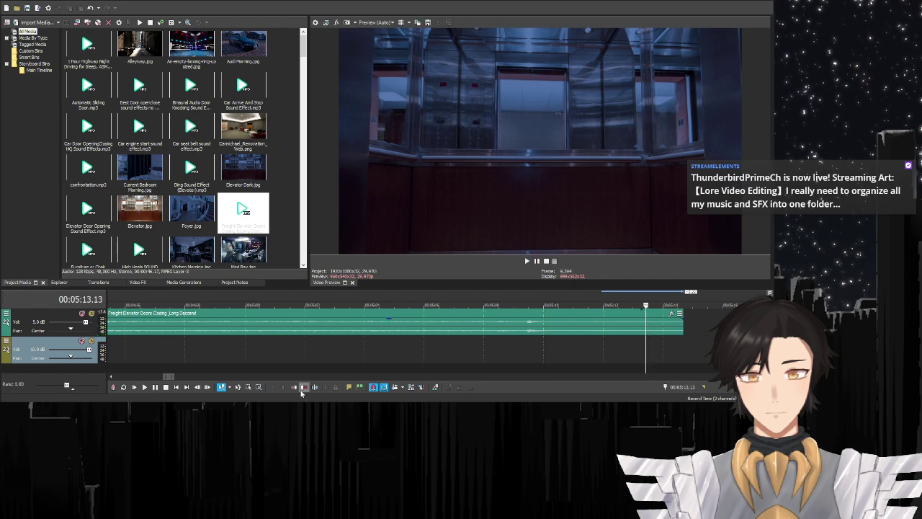
click(566, 327)
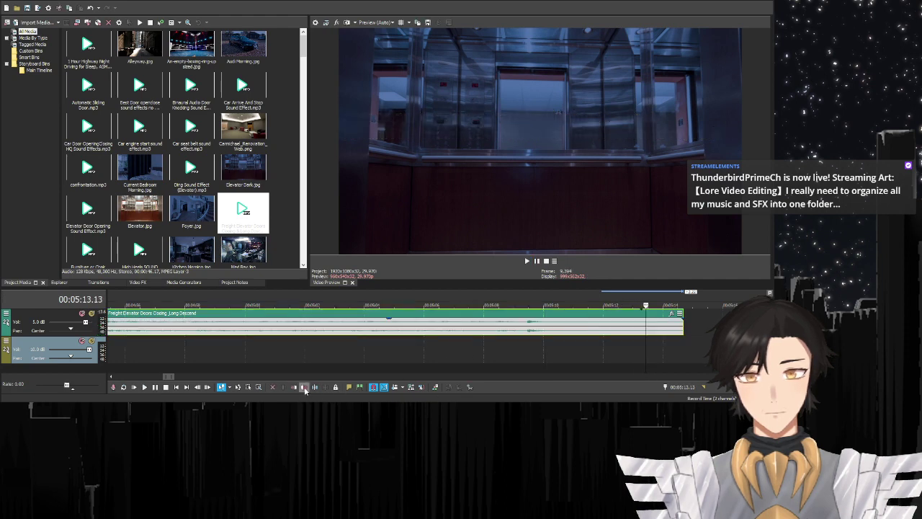
click(304, 387)
- Place the Ding Sound Effect (Elevator) on the freight elevator's audio track at 00:05:13.19, where the elevator chime caption starts
scroll(655, 330, up, 5)
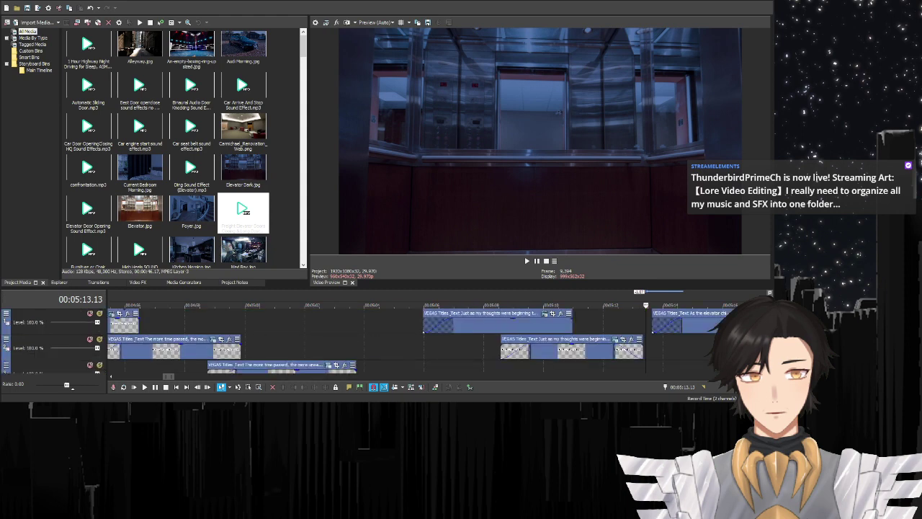
click(651, 326)
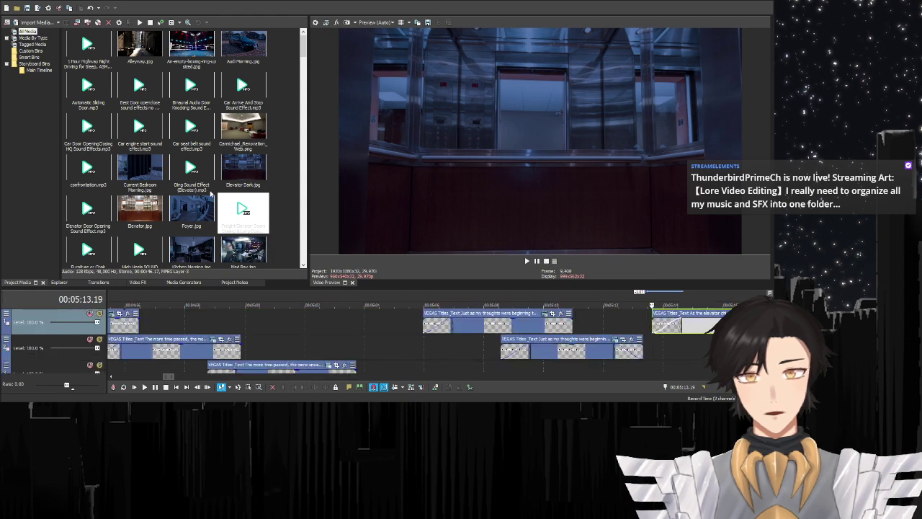
key(Delete)
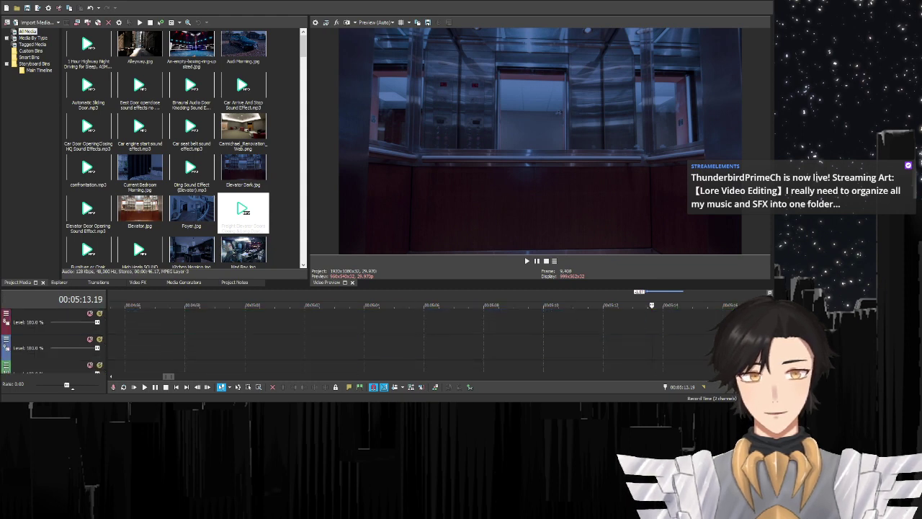
drag(201, 181, 664, 309)
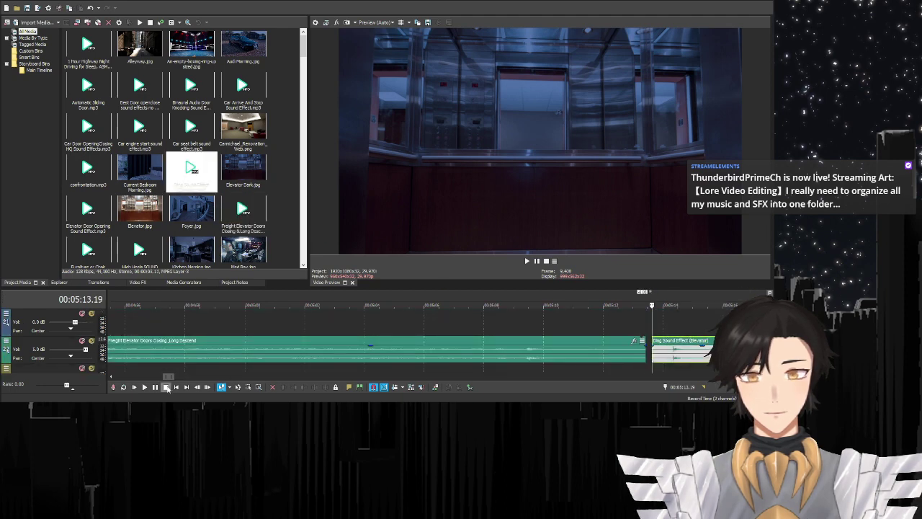
- Play the ding sound against the elevator chime caption up to 00:05:15.01 and select its clip
click(157, 389)
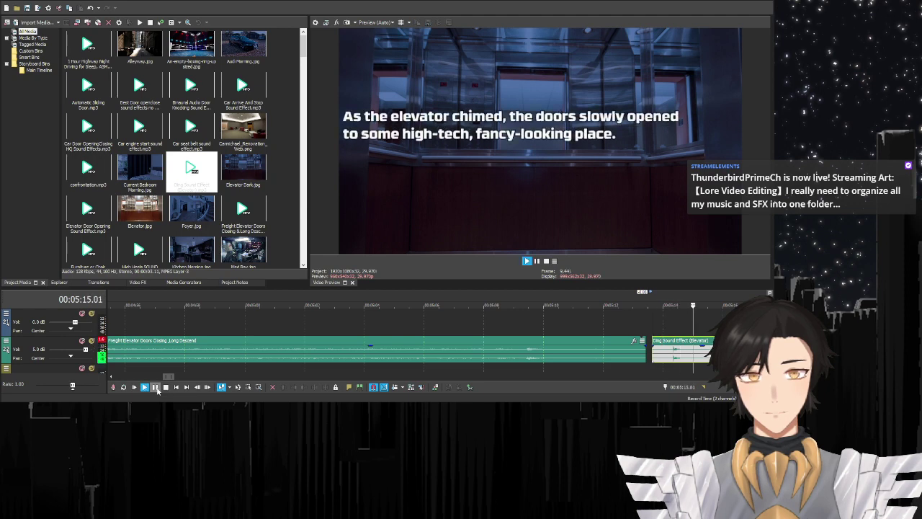
click(156, 388)
click(698, 362)
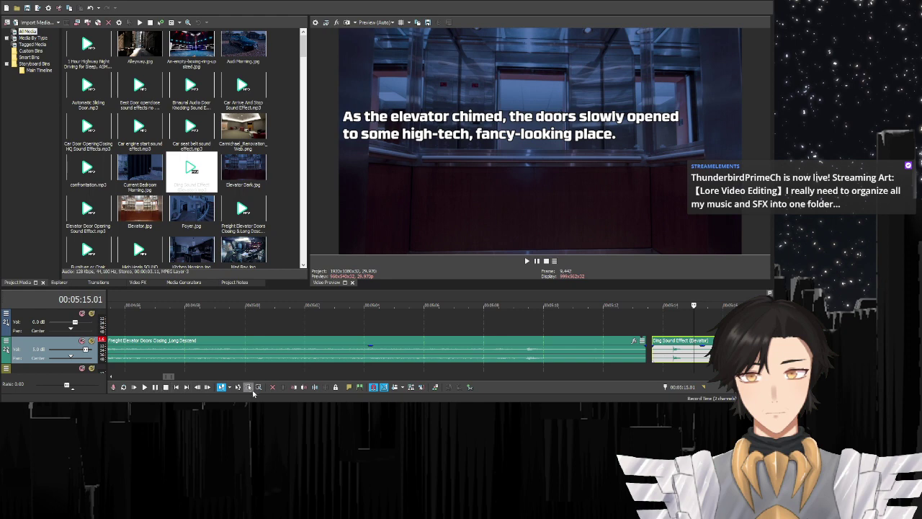
- Trim the ding clip's end to 00:05:15.01 and place the Elevator Door Opening Sound Effect directly after it
click(304, 387)
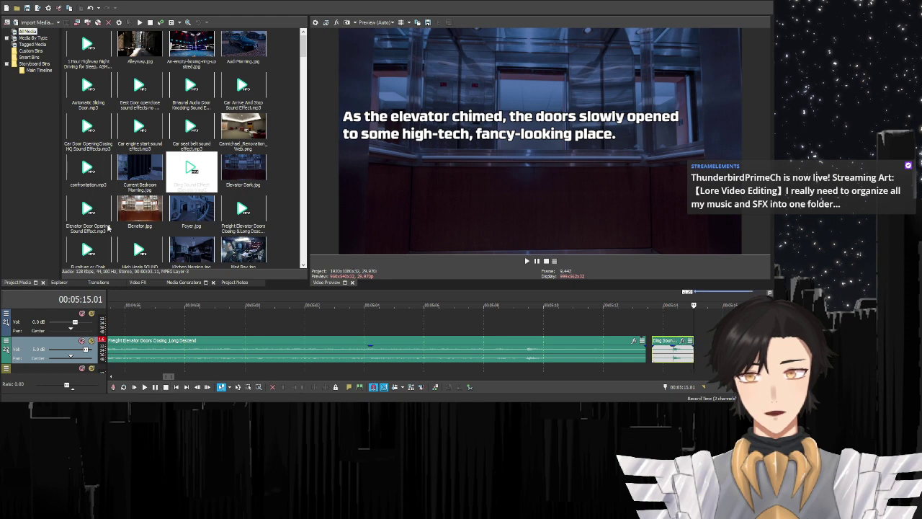
click(94, 213)
drag(94, 213, 699, 349)
drag(165, 376, 171, 376)
click(255, 362)
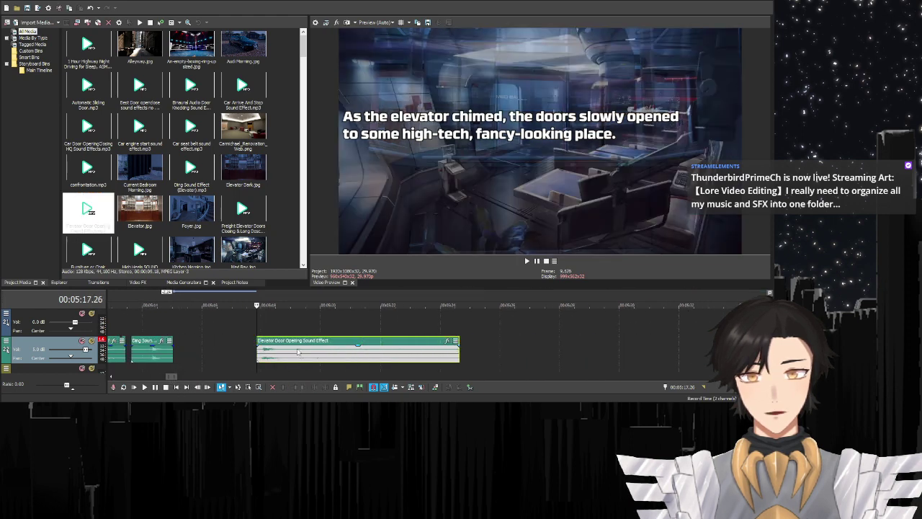
drag(300, 344, 217, 349)
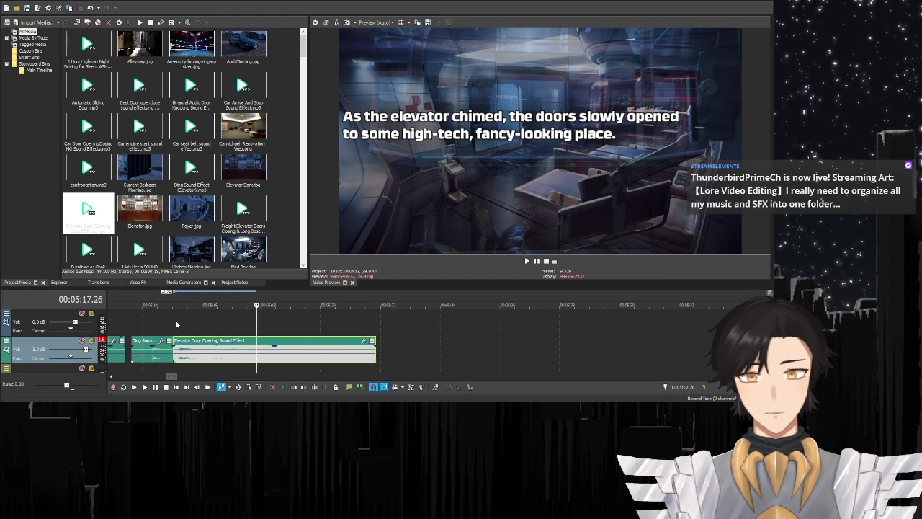
click(173, 351)
- Play the ding-to-door transition, shift the door opening clip to about 00:05:18, and extend the ding clip's end to 00:05:16.09
click(150, 322)
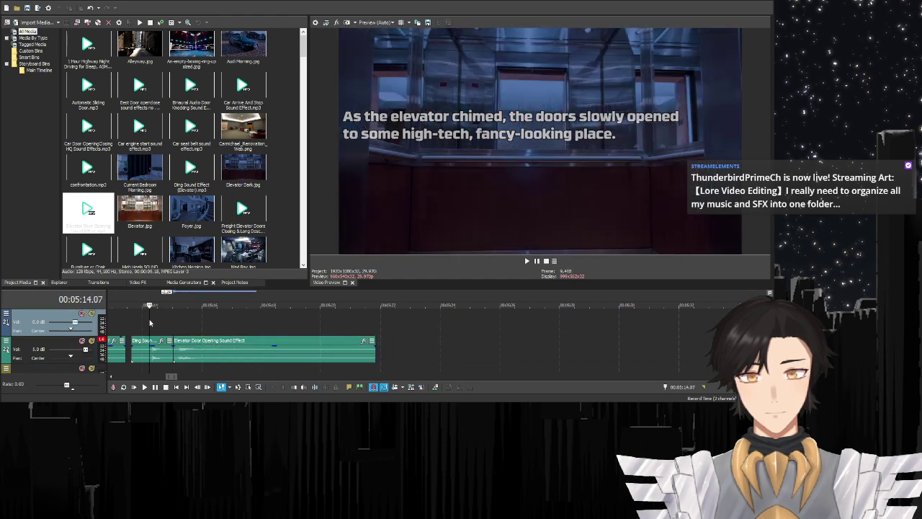
click(144, 387)
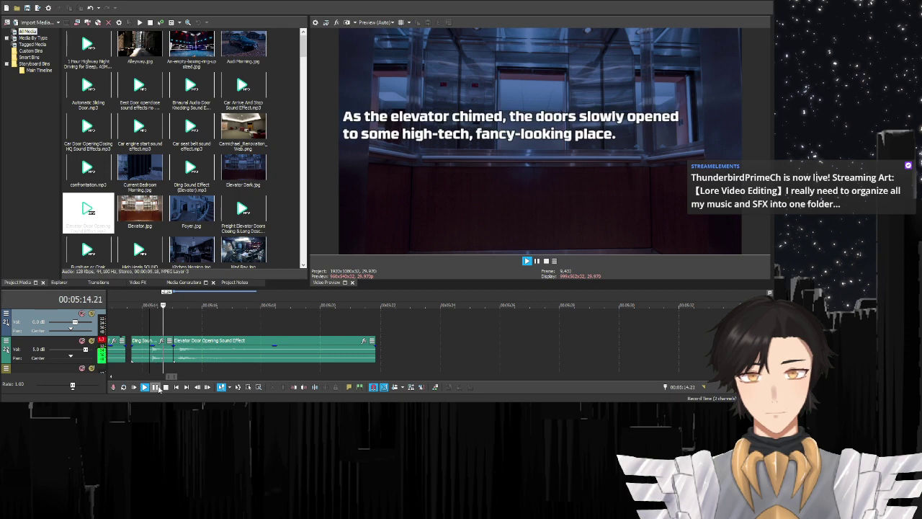
click(155, 388)
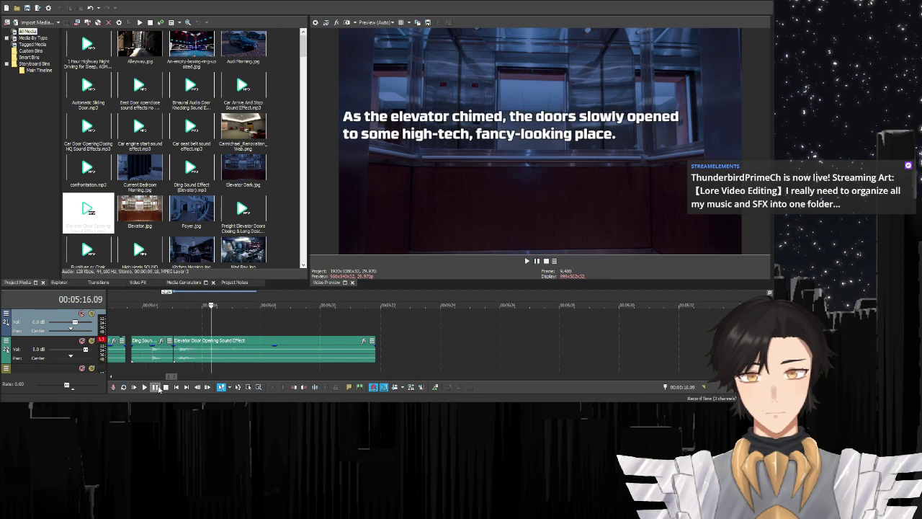
drag(181, 353, 269, 353)
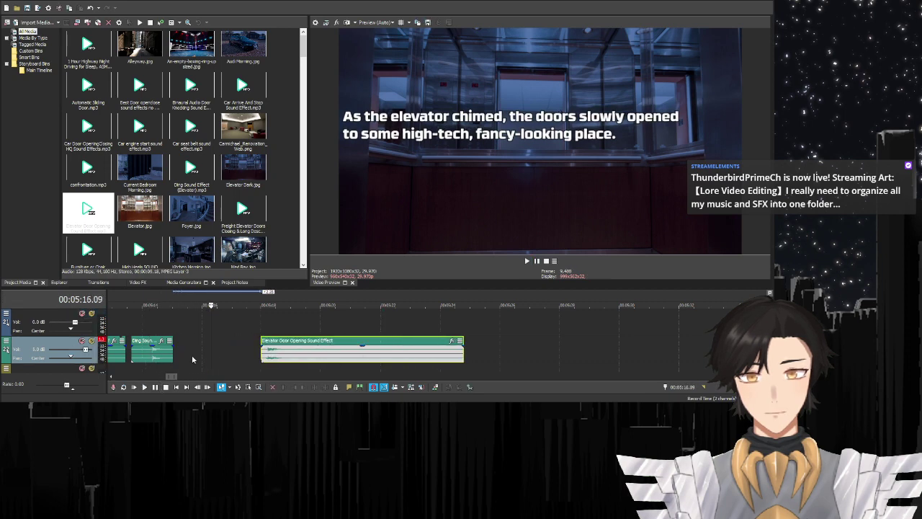
drag(173, 352, 211, 351)
- Play the ding sound from 00:05:13.26 and move the door opening clip to start at 00:05:16.03, overlapping the ding's end
click(138, 324)
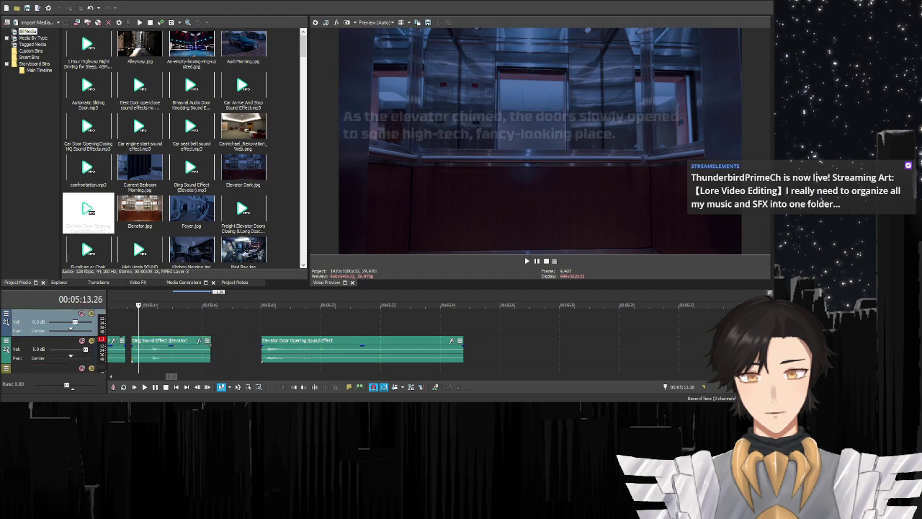
key(space)
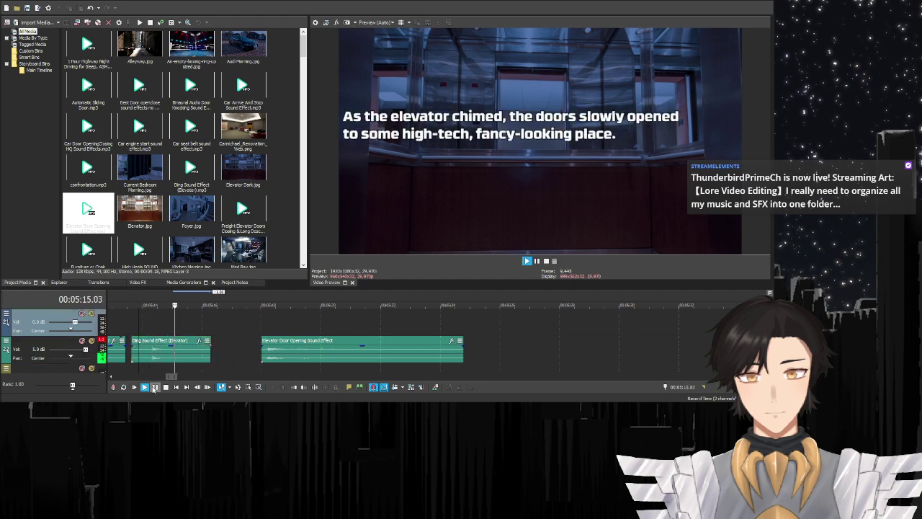
click(154, 387)
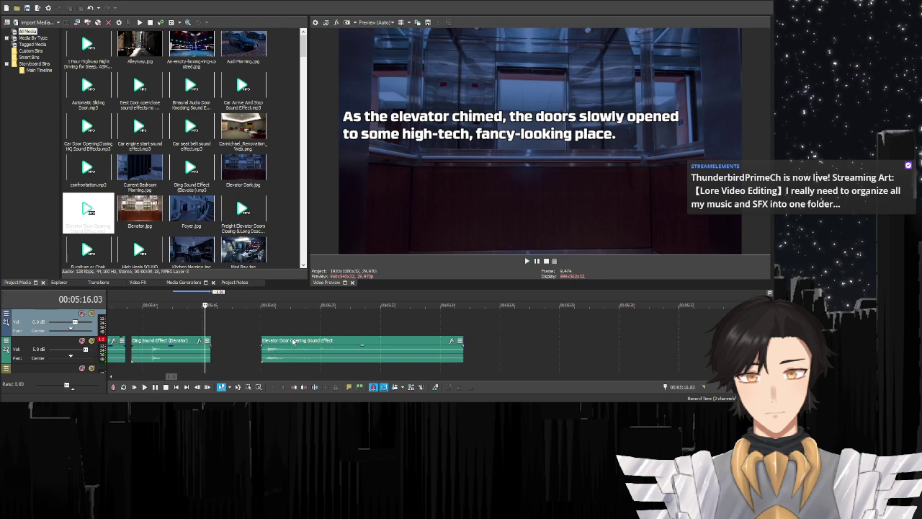
drag(293, 342, 236, 342)
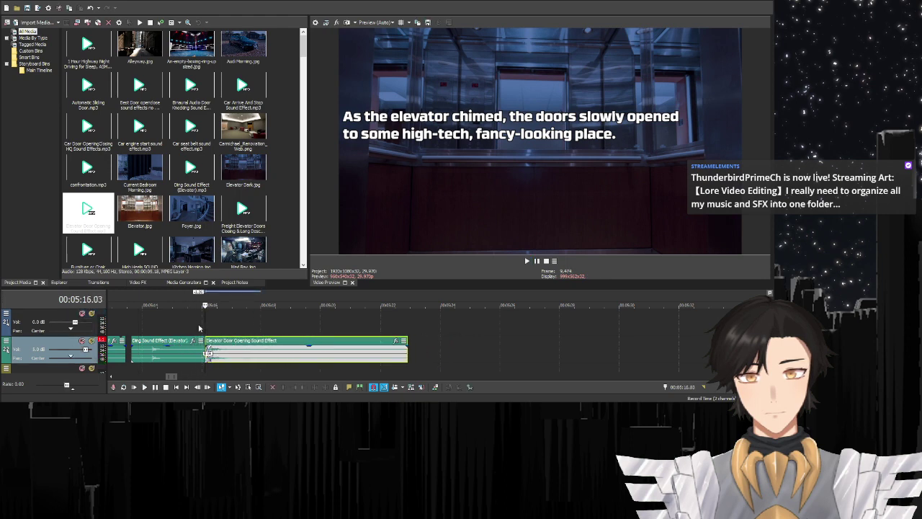
- Play the door opening sound against the captions and trim the end of its clip to 00:05:20.02
click(199, 328)
click(144, 387)
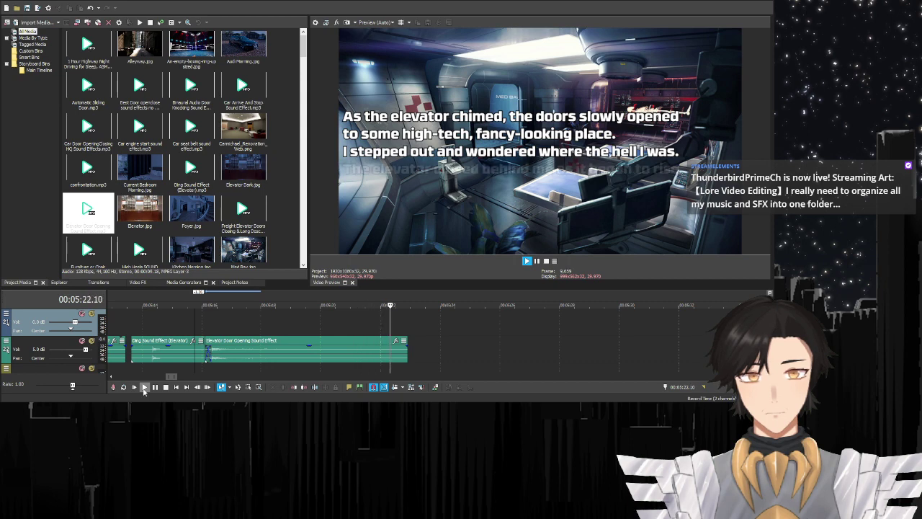
click(145, 387)
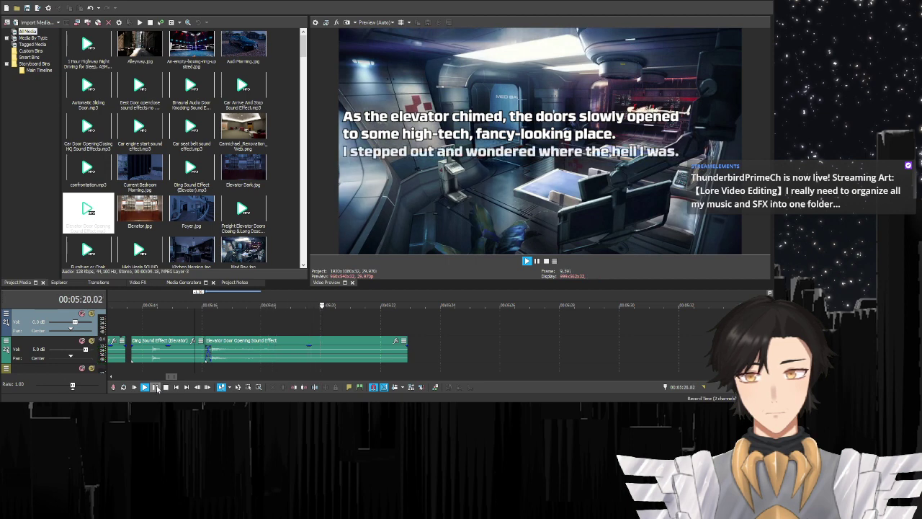
click(157, 387)
click(308, 357)
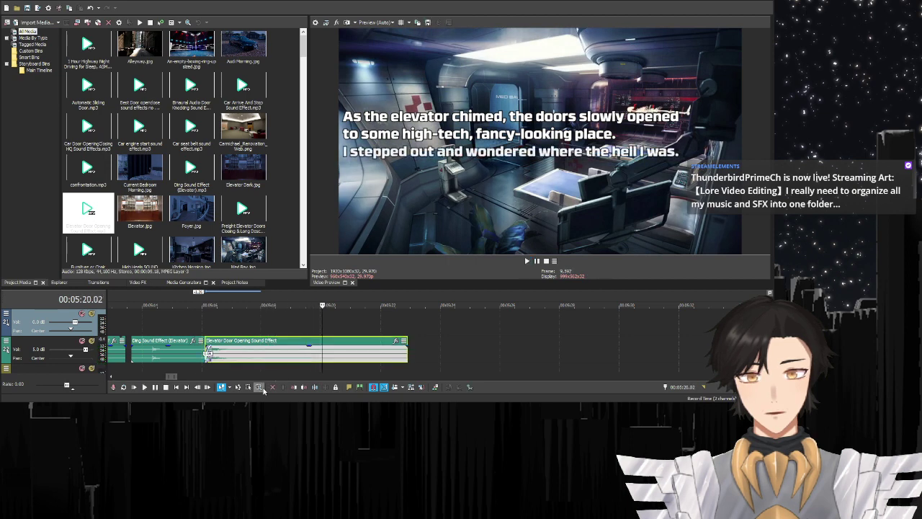
click(304, 387)
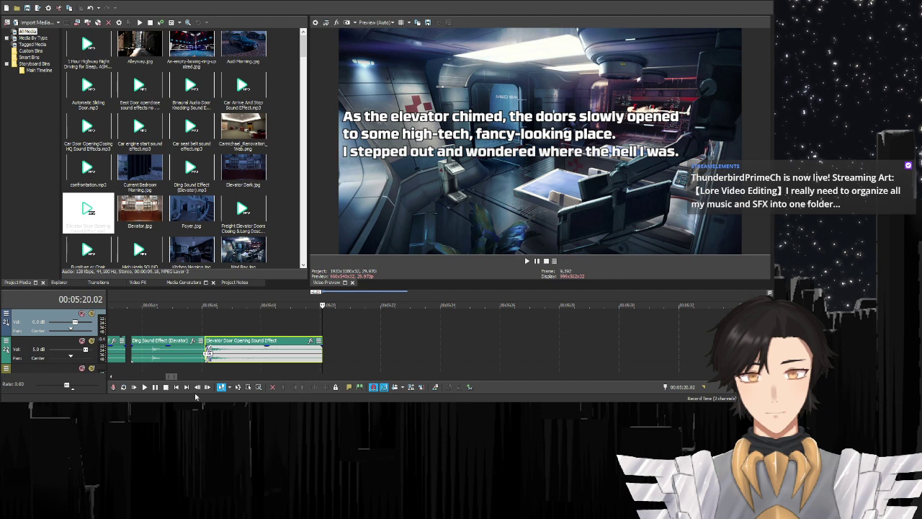
- Play on to the elevator closing caption and place another Elevator Door Opening Sound Effect on the same track at 00:05:22.24
click(156, 388)
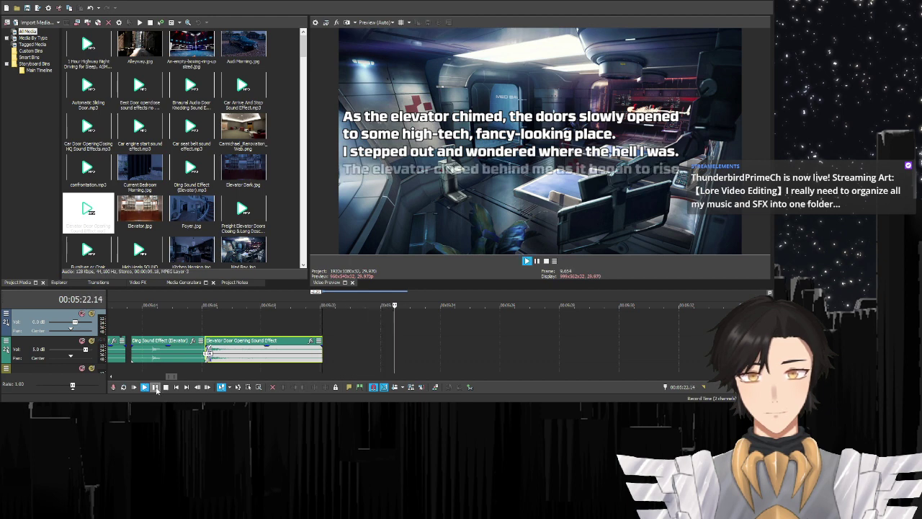
click(156, 388)
drag(78, 227, 384, 344)
click(294, 386)
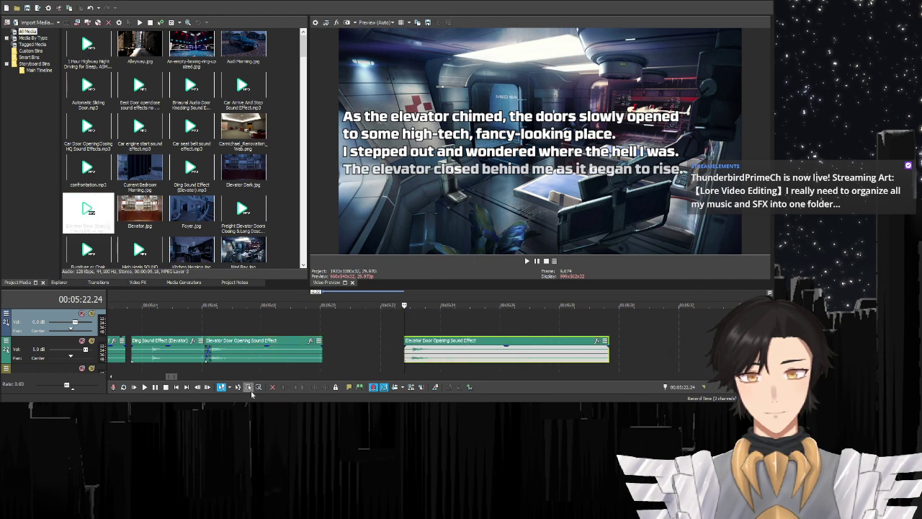
- Play the section after the elevator closes and stop at the couch caption, at 00:05:35.23
click(154, 389)
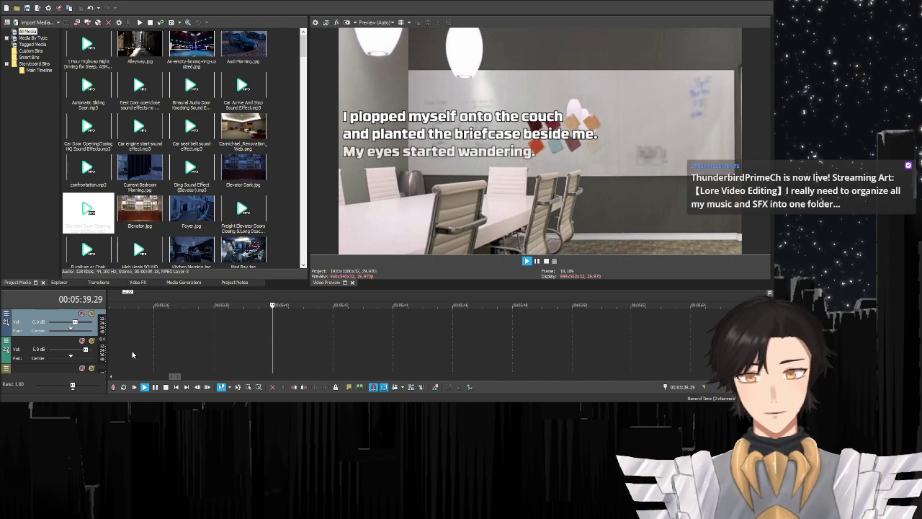
click(144, 388)
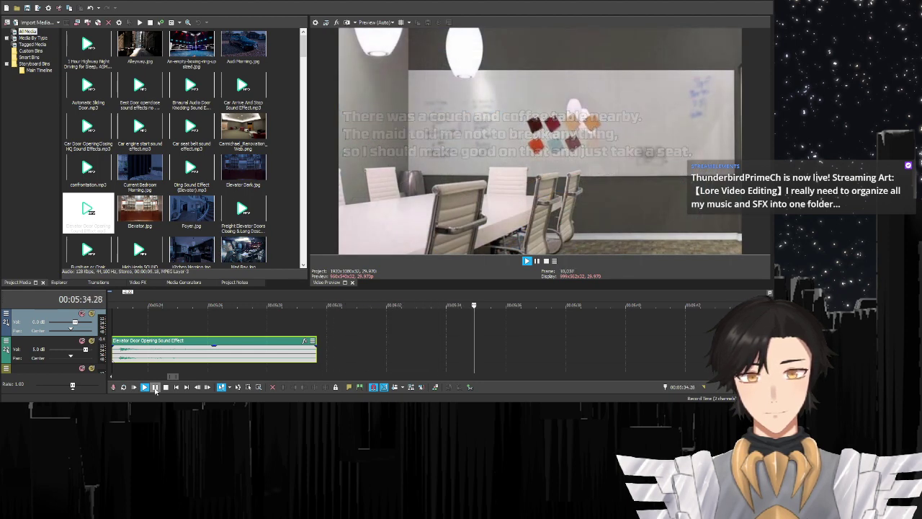
click(155, 387)
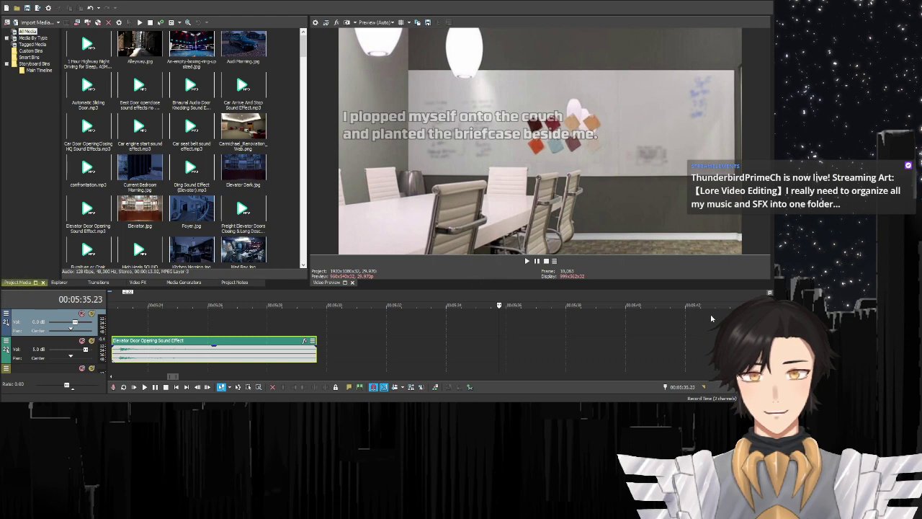
- Place the Sitting Down on Couch Sound Effect on the elevator sounds' audio track at 00:05:35.09, where the couch caption starts
scroll(404, 339, up, 3)
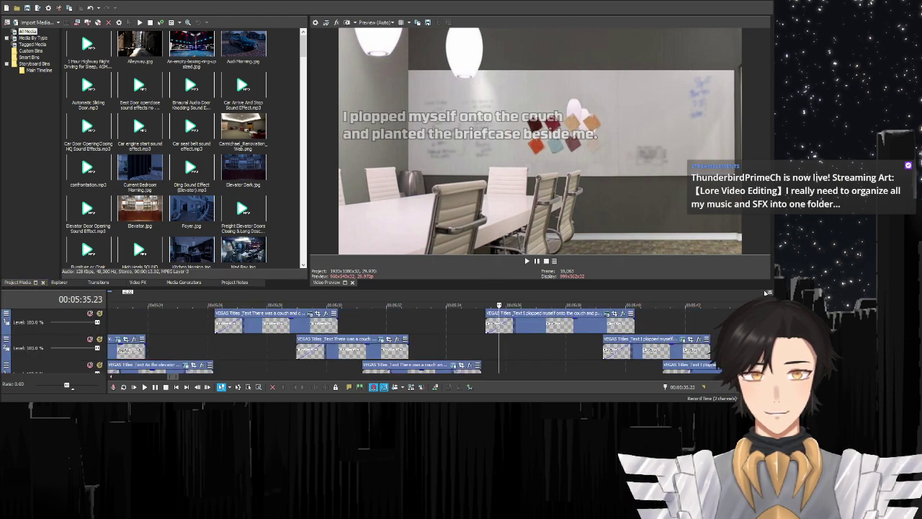
click(486, 324)
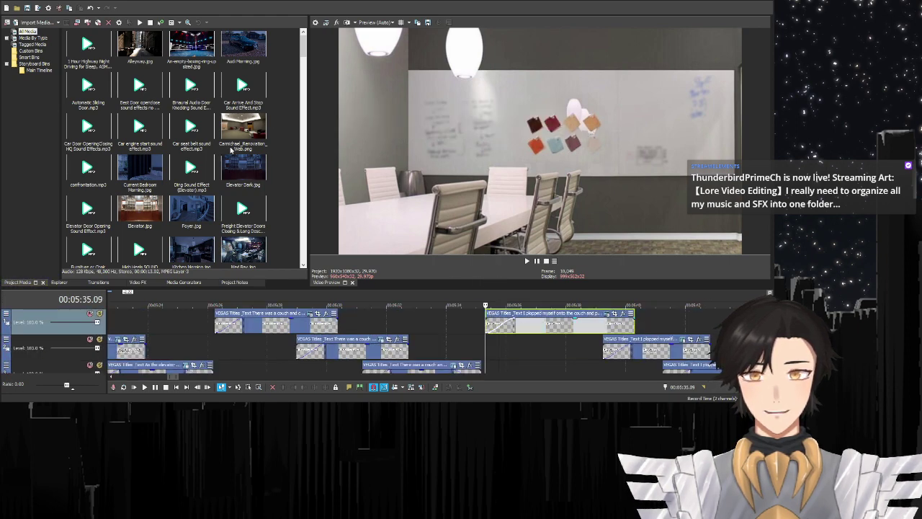
mouse_move(303, 47)
mouse_down()
mouse_move(316, 262)
mouse_move(291, 108)
mouse_move(301, 56)
mouse_up()
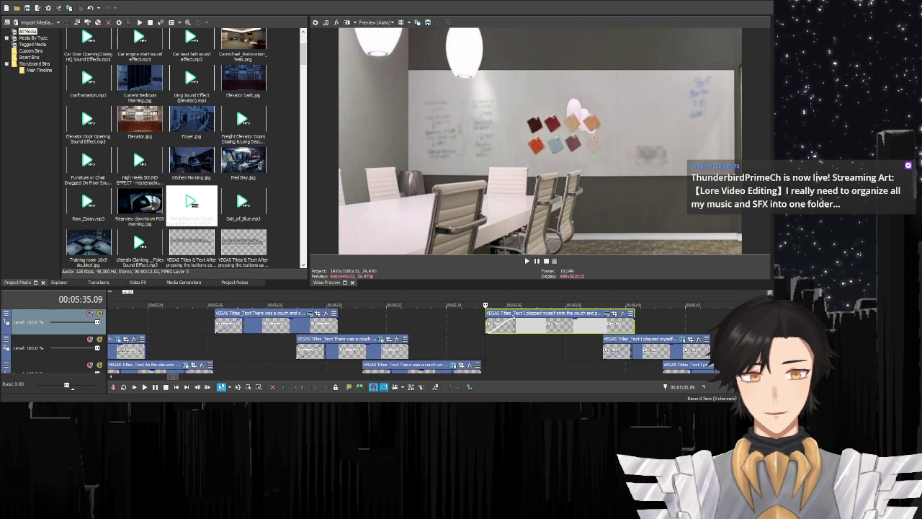
scroll(6, 322, down, 5)
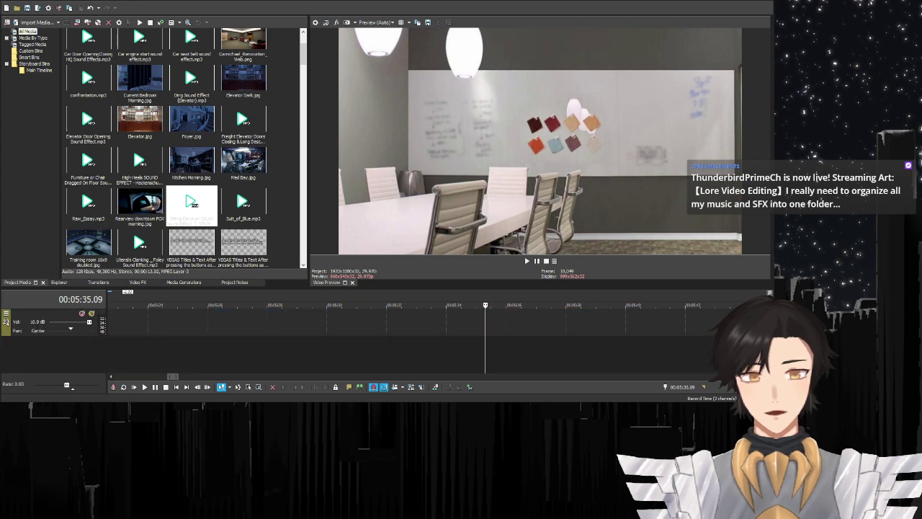
scroll(216, 332, up, 2)
drag(191, 206, 486, 326)
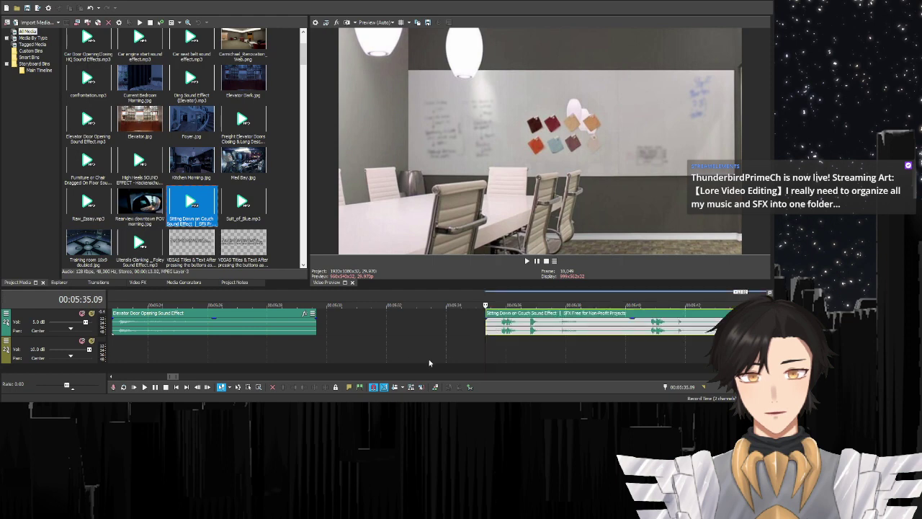
- Play the couch sound against its caption and trim the end of its clip to 00:05:39.09
click(157, 390)
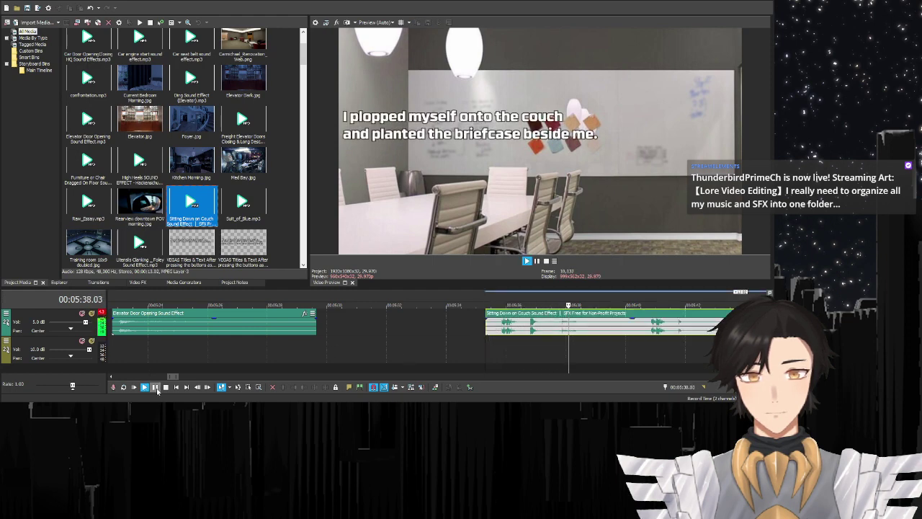
click(155, 388)
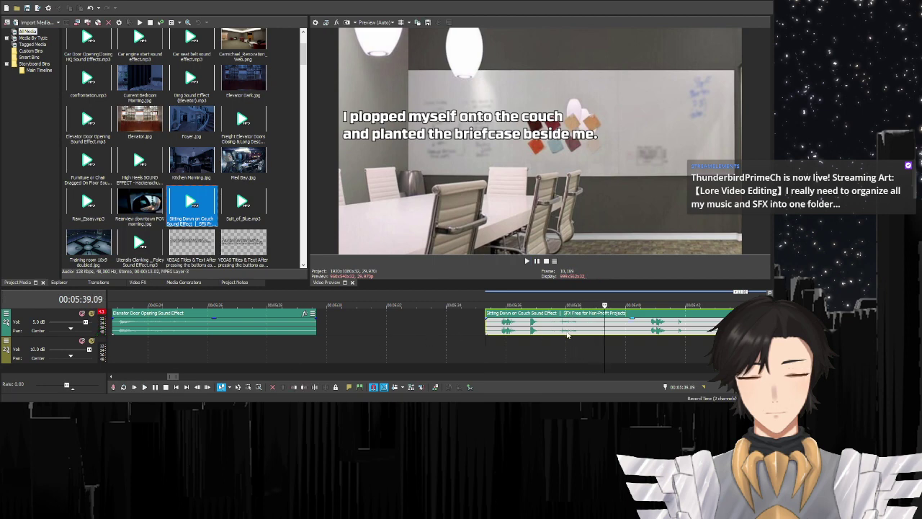
click(298, 387)
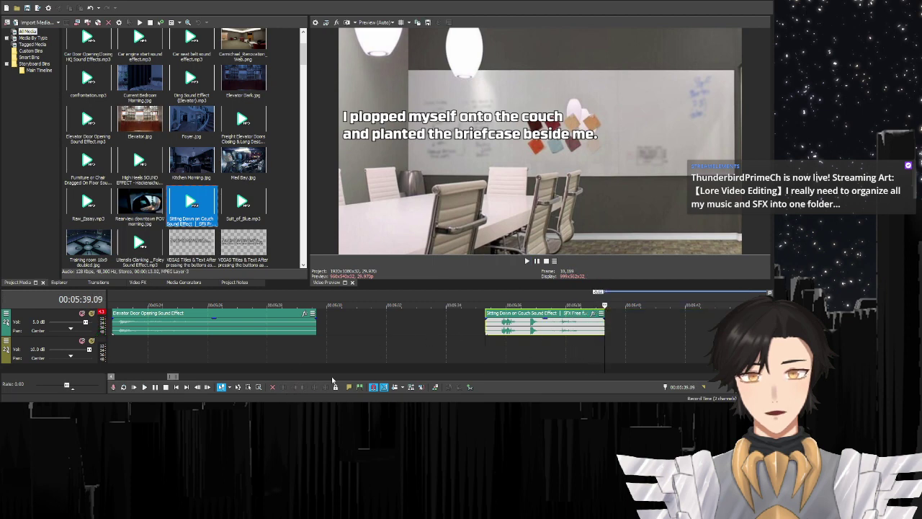
- Play the trimmed couch sound from 00:05:35.05 and continue to the whiteboard-flipping caption at 00:06:03.10
click(481, 350)
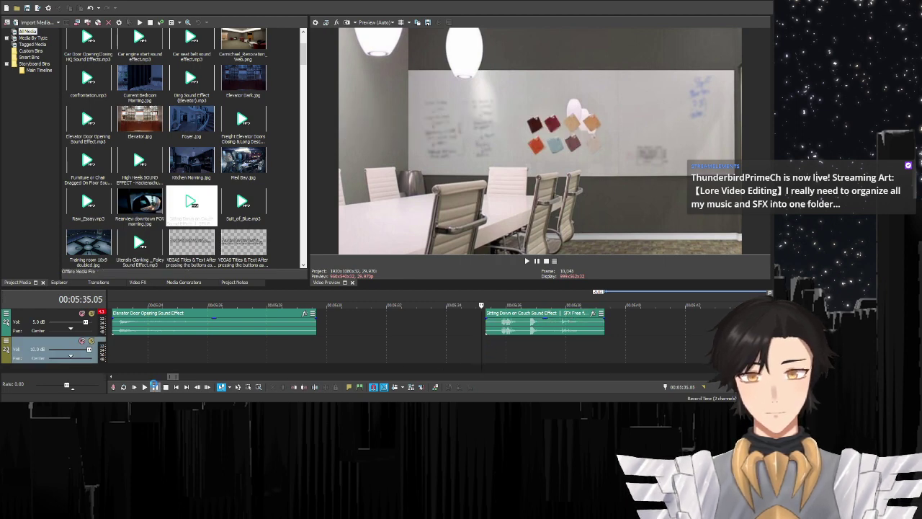
click(155, 387)
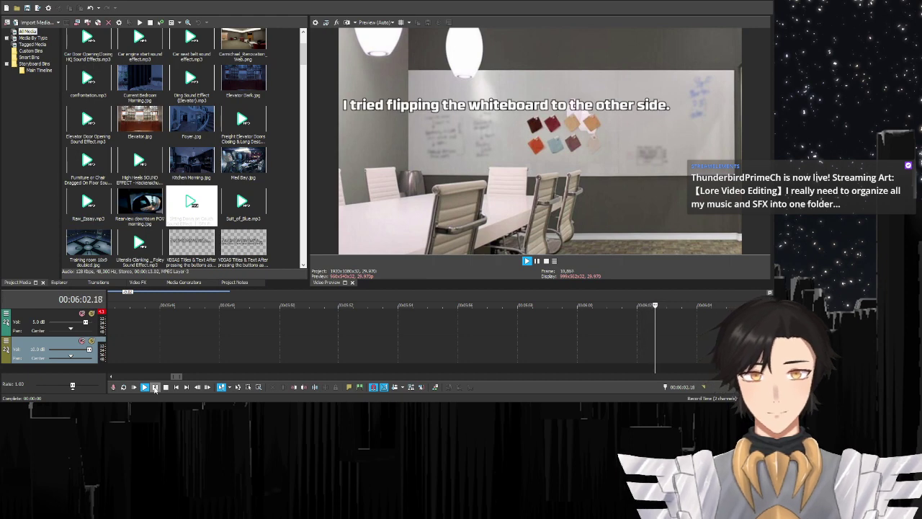
click(154, 387)
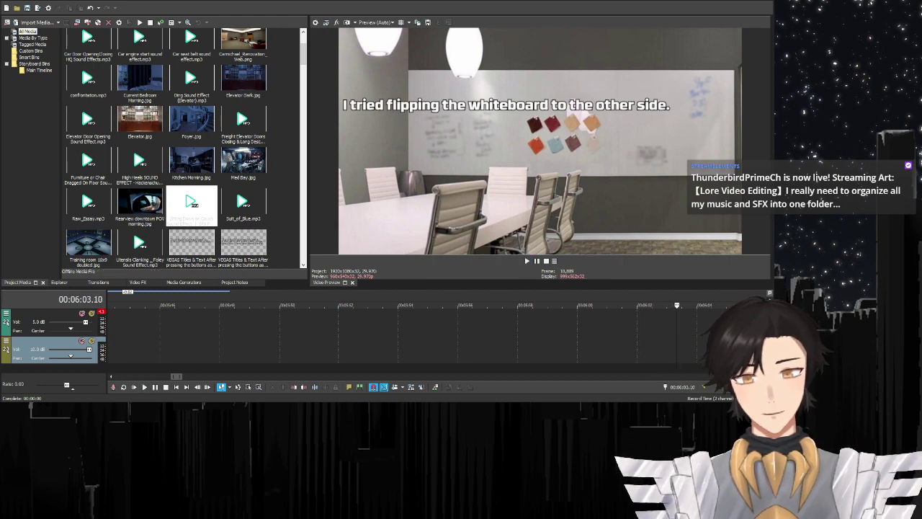
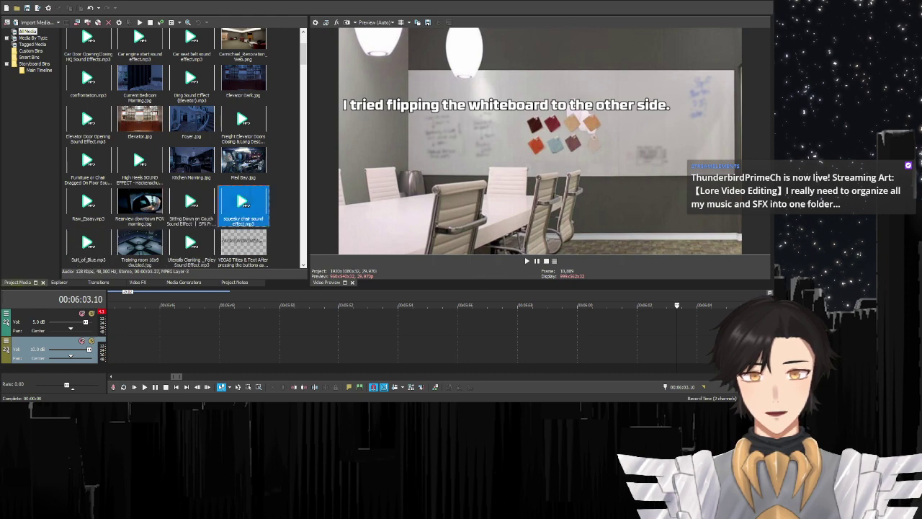
- Place the squeaky chair sound effect on the elevator sounds' audio track at 00:06:01.13, where the whiteboard-flipping caption starts
scroll(618, 322, up, 5)
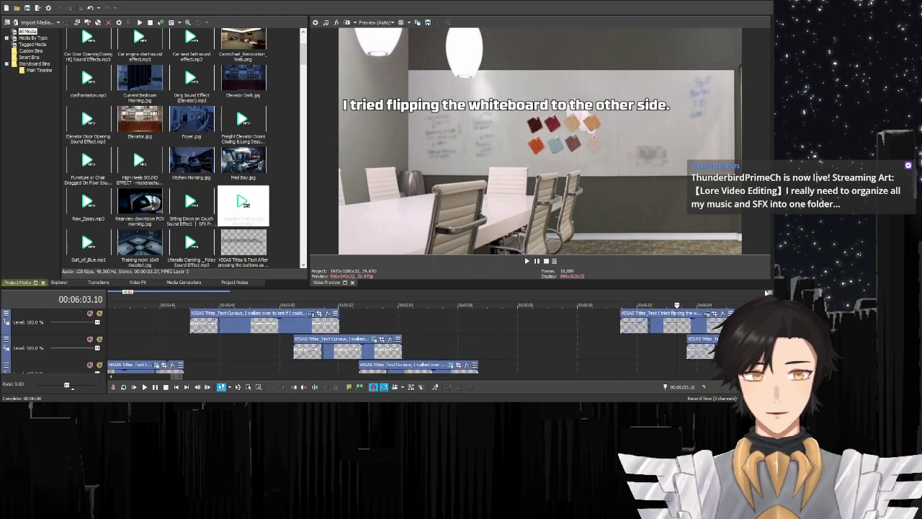
click(619, 322)
scroll(415, 338, down, 5)
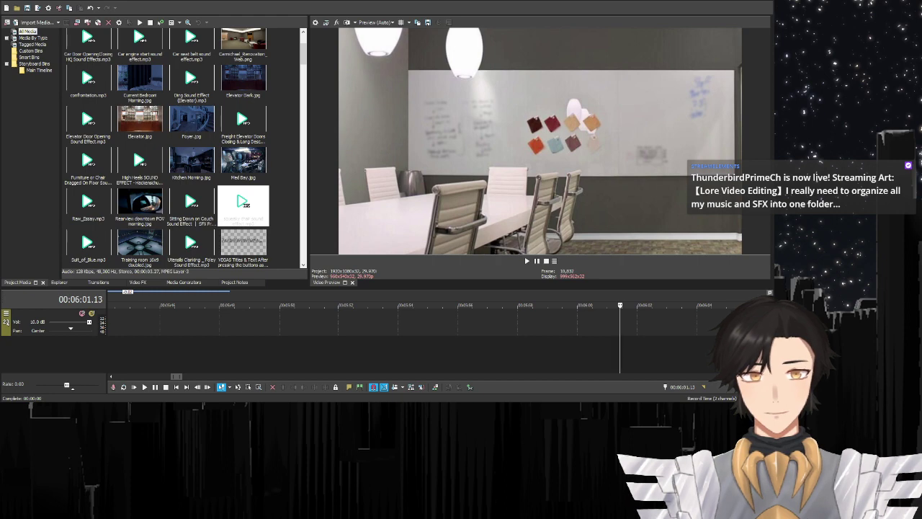
scroll(415, 339, up, 1)
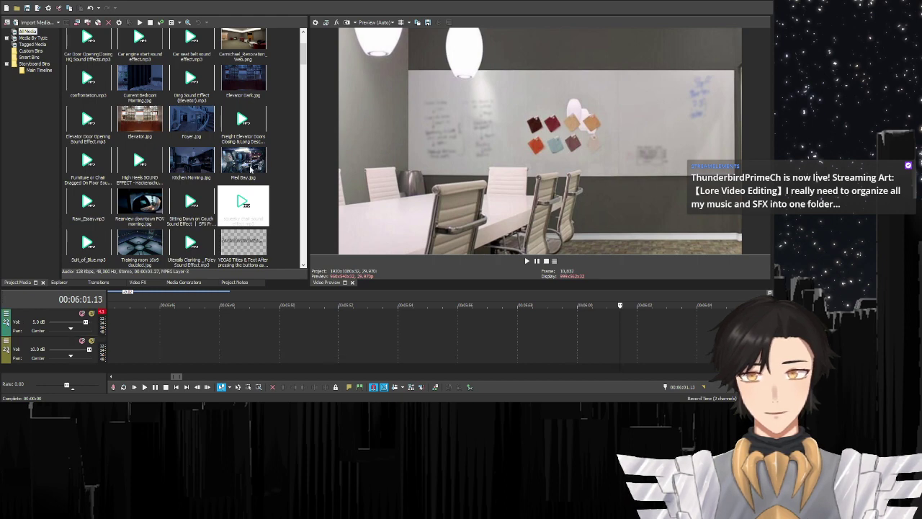
drag(243, 205, 625, 328)
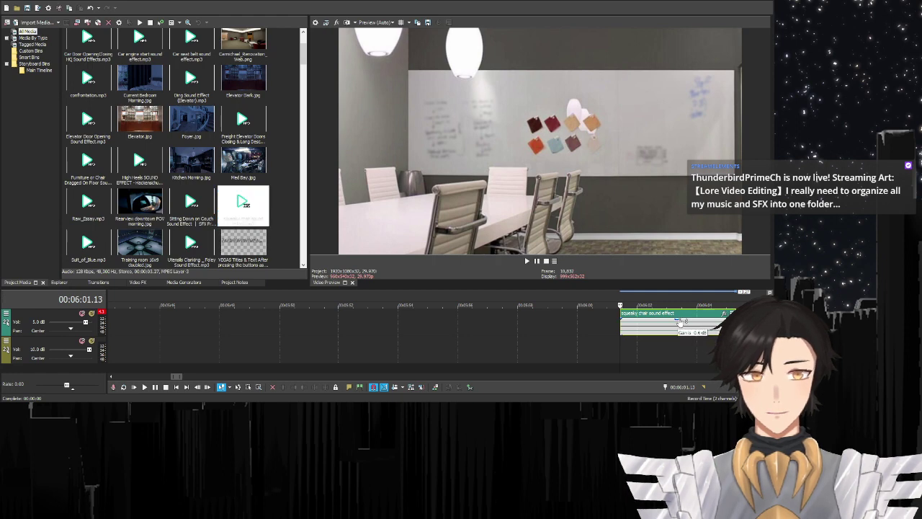
- Move the squeaky chair clip earlier to start at 00:05:59.19 and play it against the whiteboard-flipping caption
click(656, 317)
drag(657, 318, 596, 317)
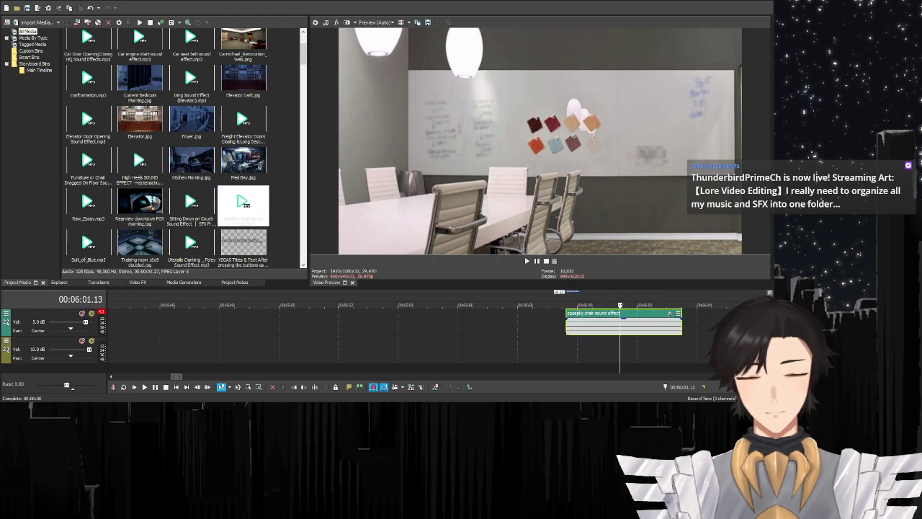
key(Return)
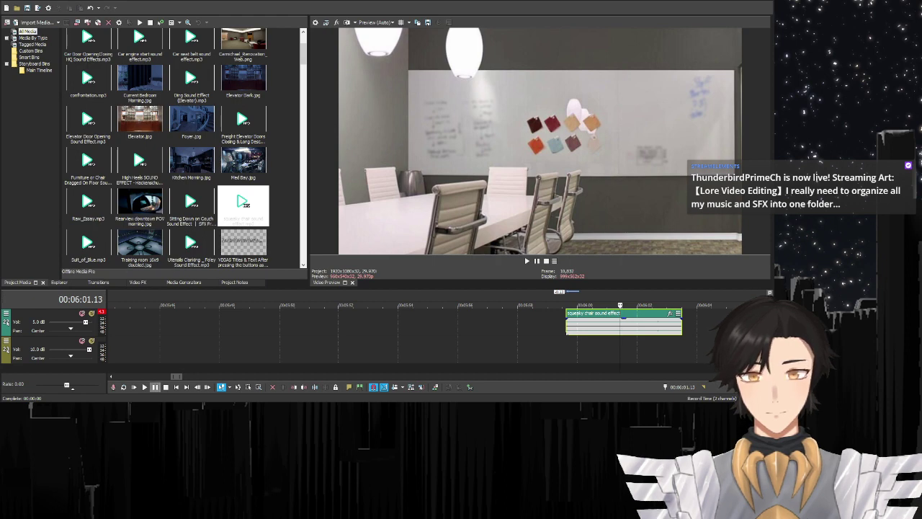
click(154, 388)
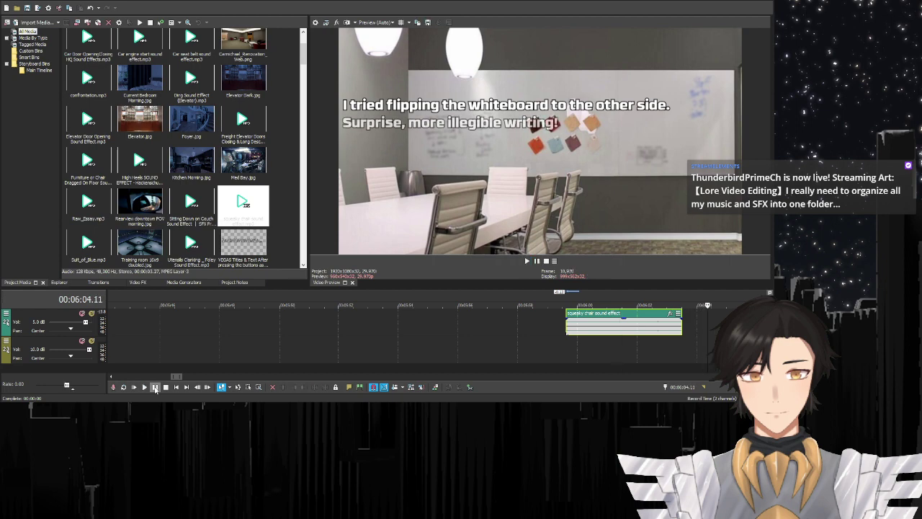
key(Return)
click(567, 347)
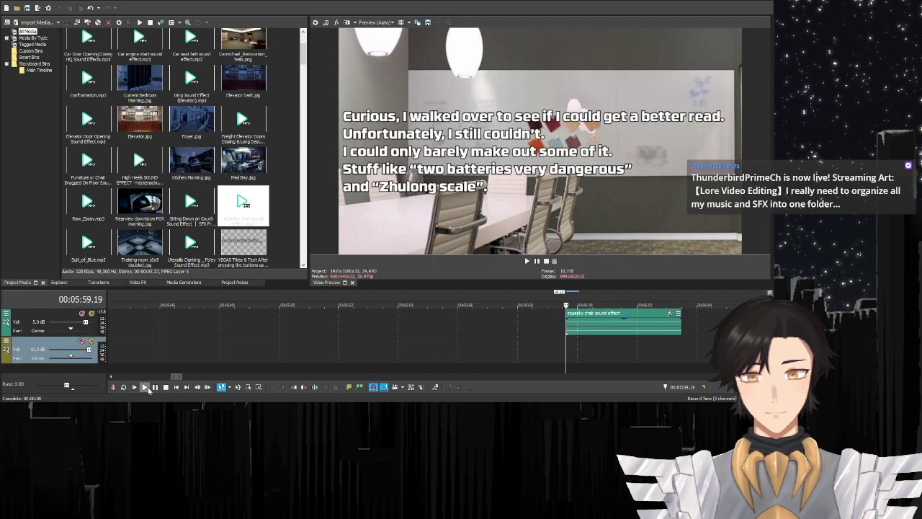
click(154, 388)
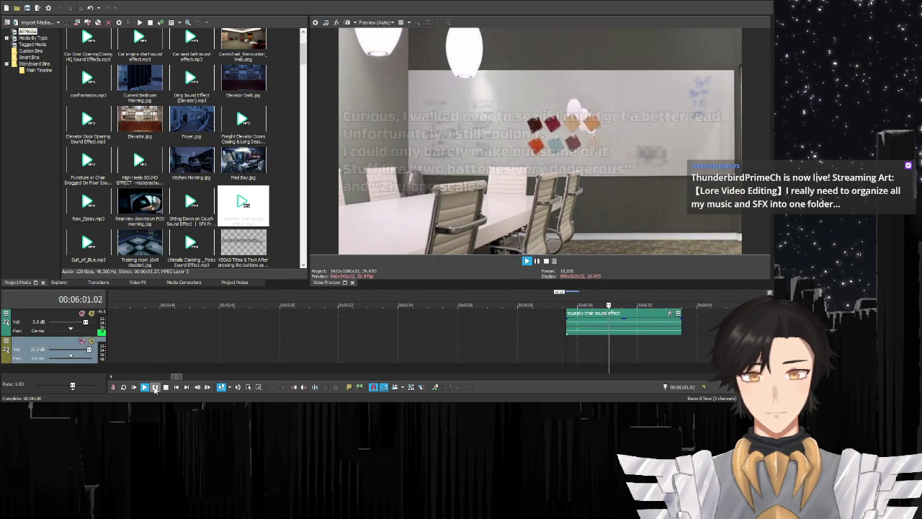
click(154, 387)
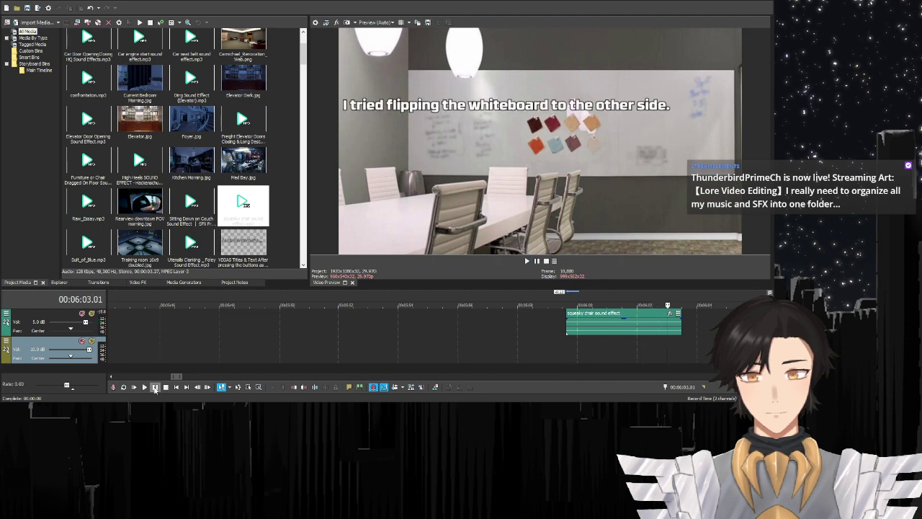
- Trim the end of the squeaky chair clip to 00:06:03.01 and play the shortened sound
key(ctrl+a)
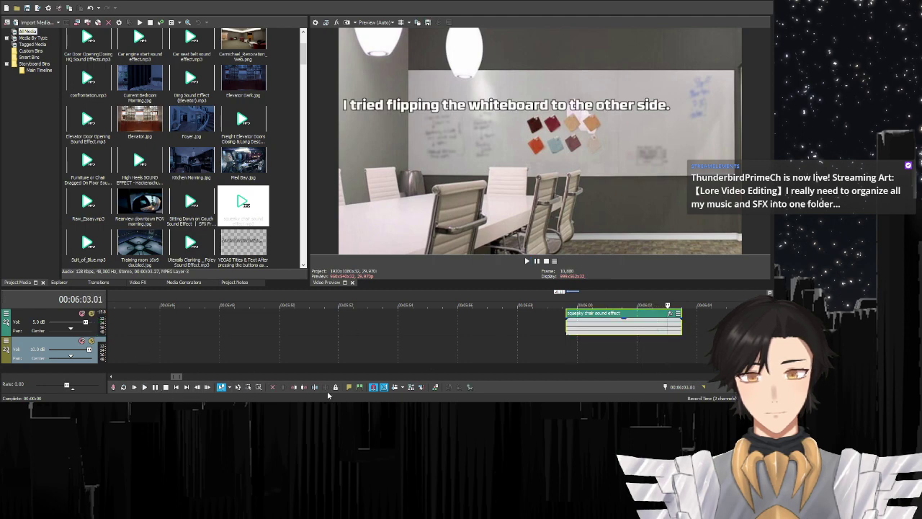
click(304, 387)
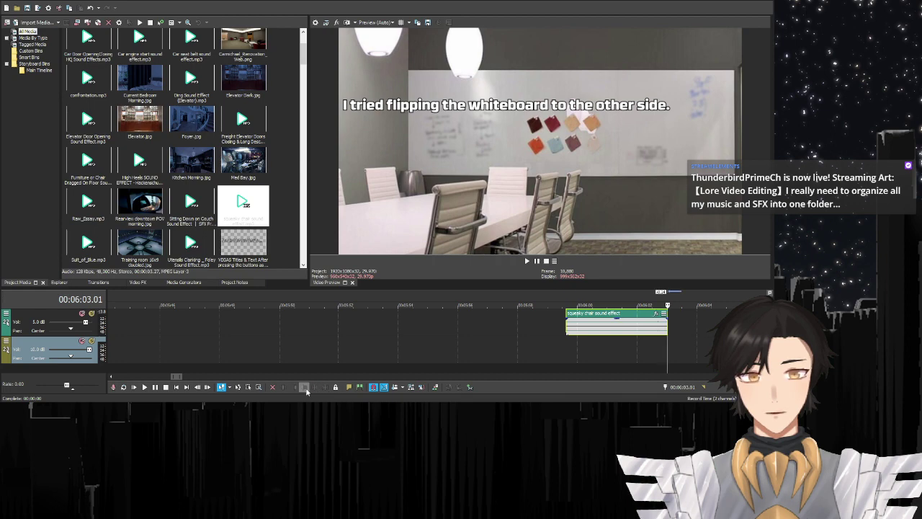
click(589, 344)
key(space)
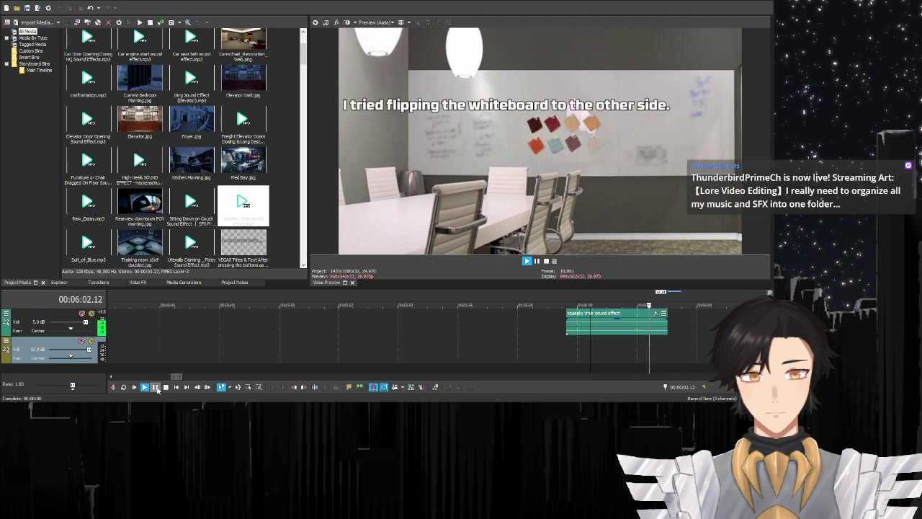
click(155, 387)
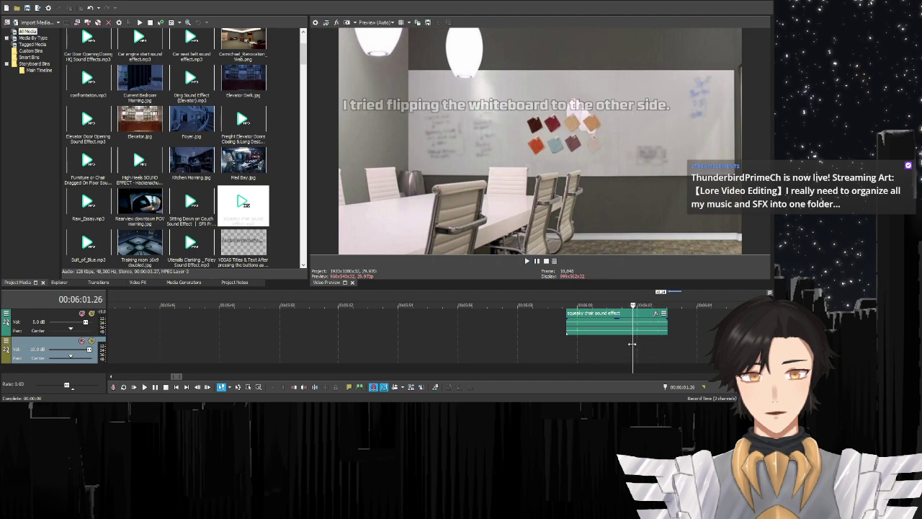
- Trim the start of the squeaky chair clip and adjust its beginning to 00:06:00.26
key(ctrl+a)
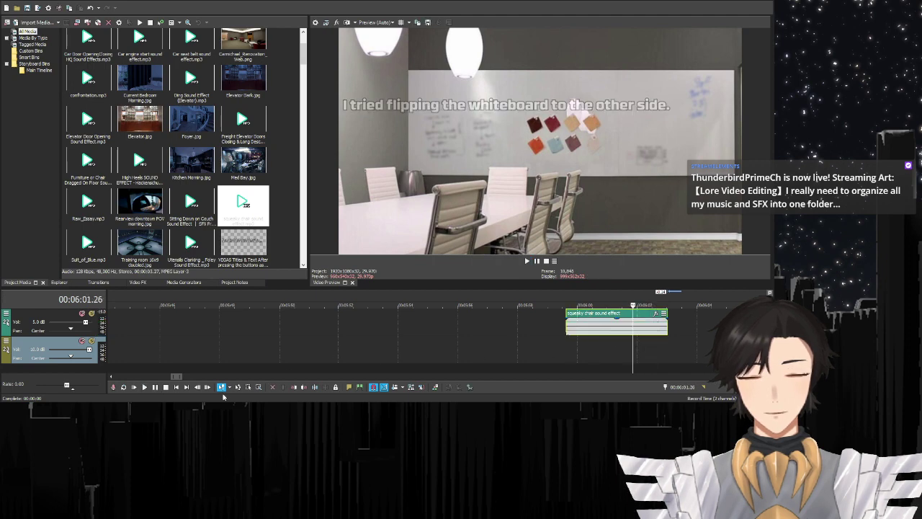
click(294, 390)
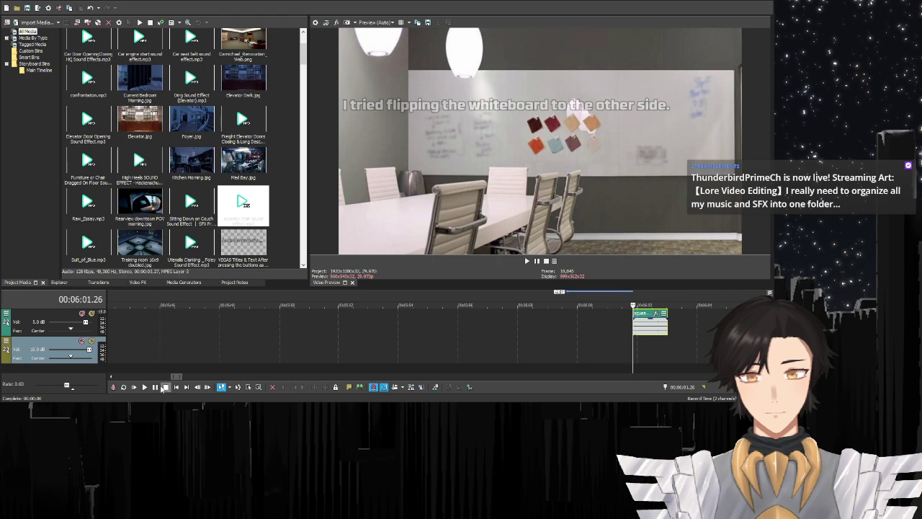
key(space)
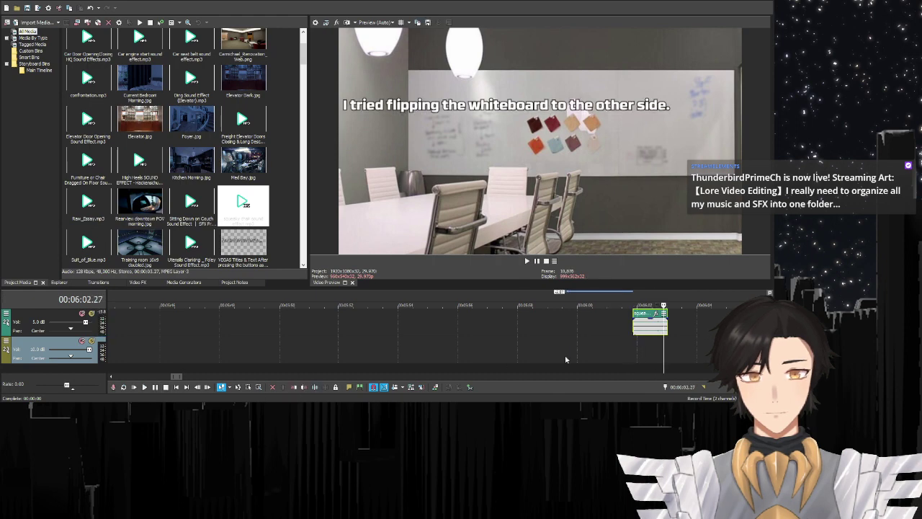
drag(634, 322, 603, 322)
click(605, 358)
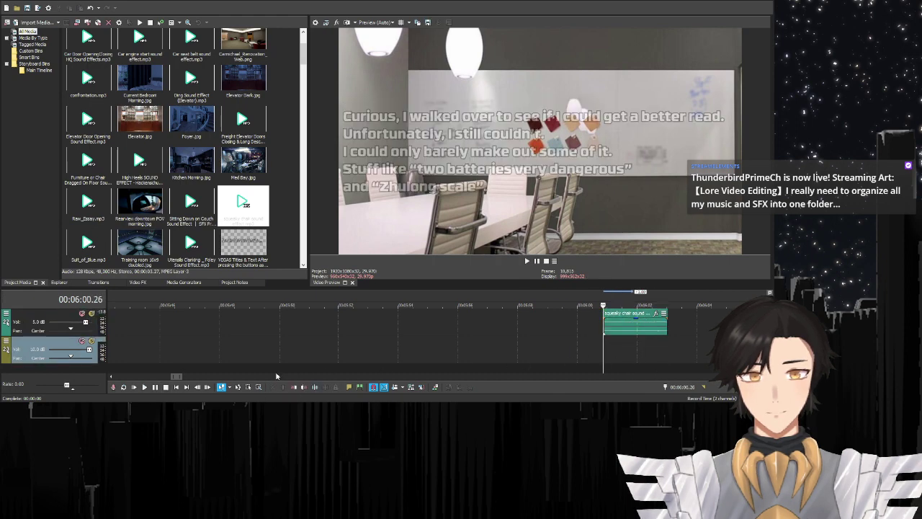
- Play the trimmed squeaky chair sound from 00:06:00.26 through to the caption about flipping the whiteboard back
click(156, 389)
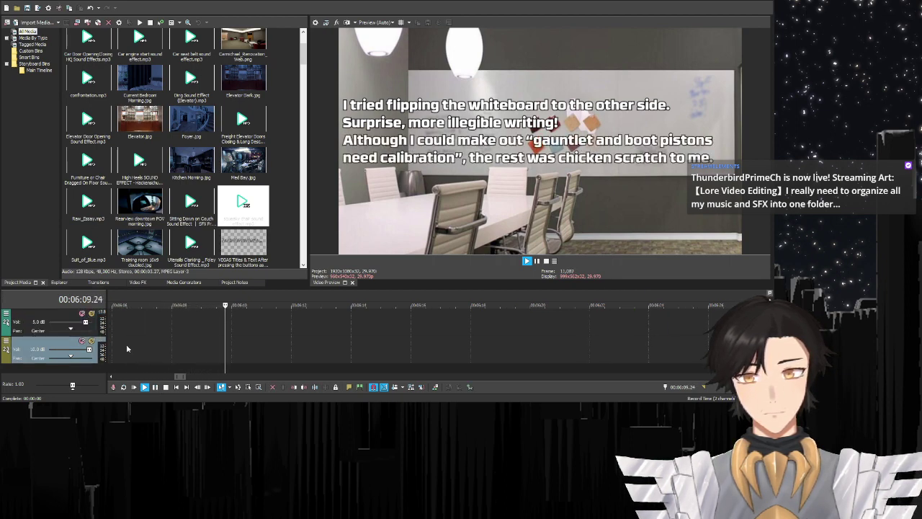
click(131, 320)
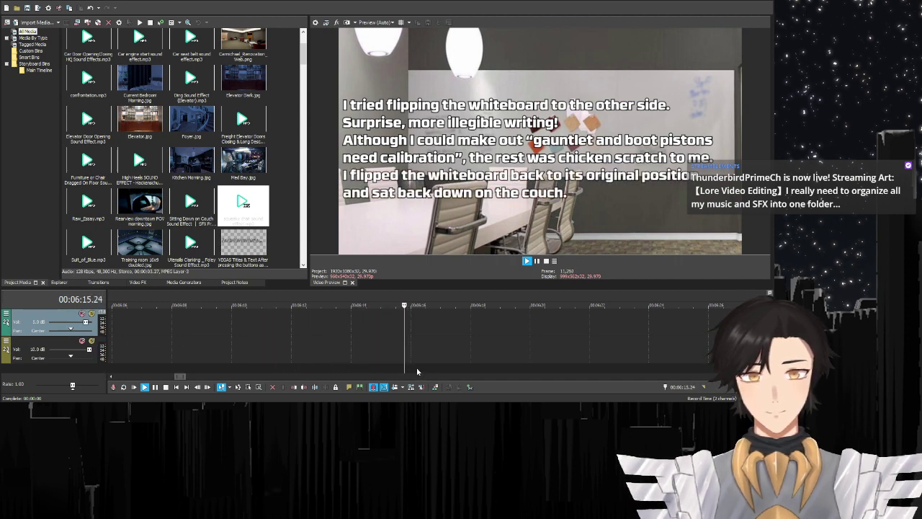
click(144, 387)
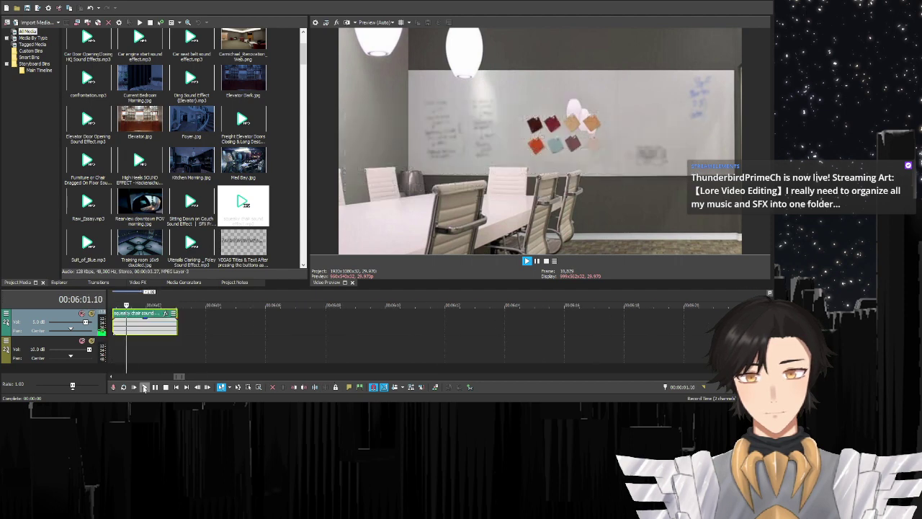
click(144, 387)
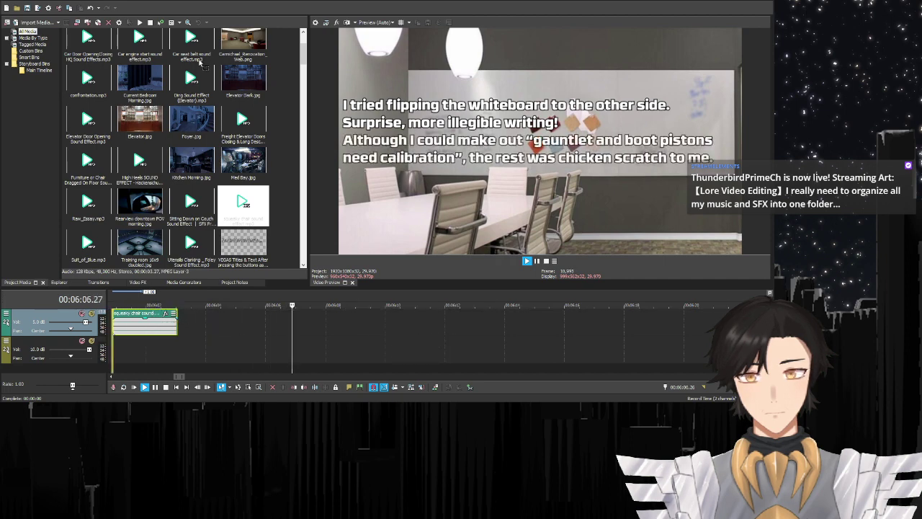
scroll(418, 339, down, 3)
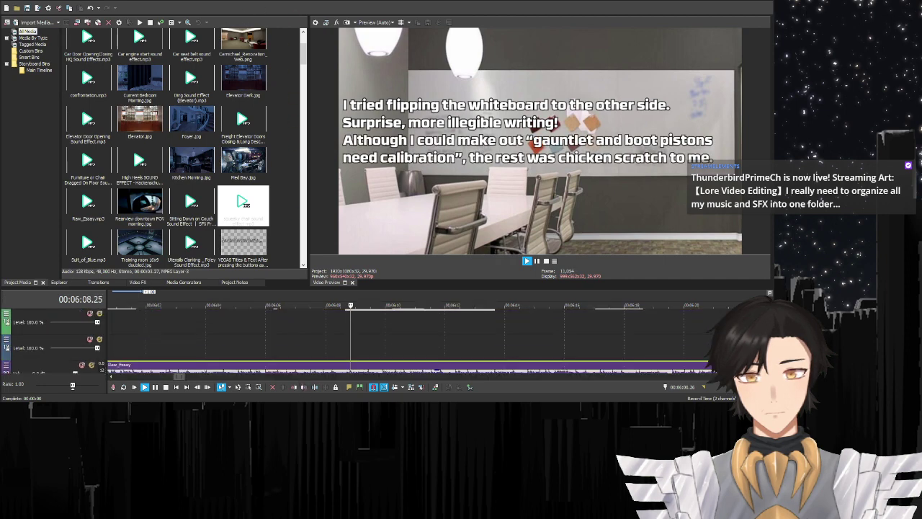
scroll(411, 338, down, 5)
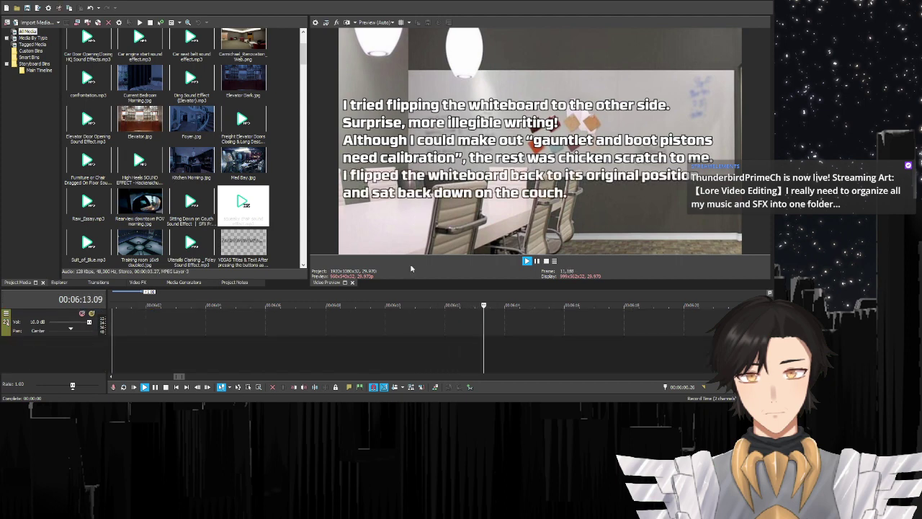
click(144, 387)
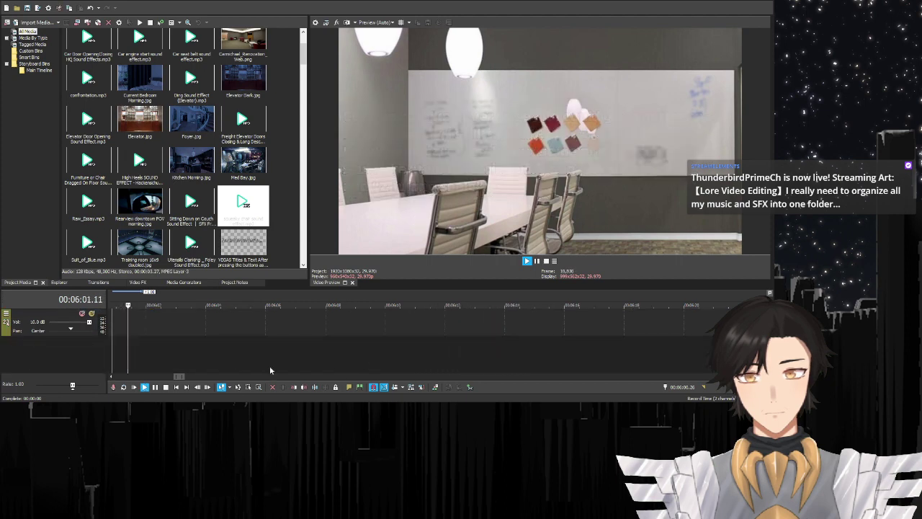
- Copy the trimmed squeaky chair clip along its track to about 00:06:12.20, for the caption about flipping the whiteboard back
scroll(270, 339, up, 5)
scroll(270, 339, down, 3)
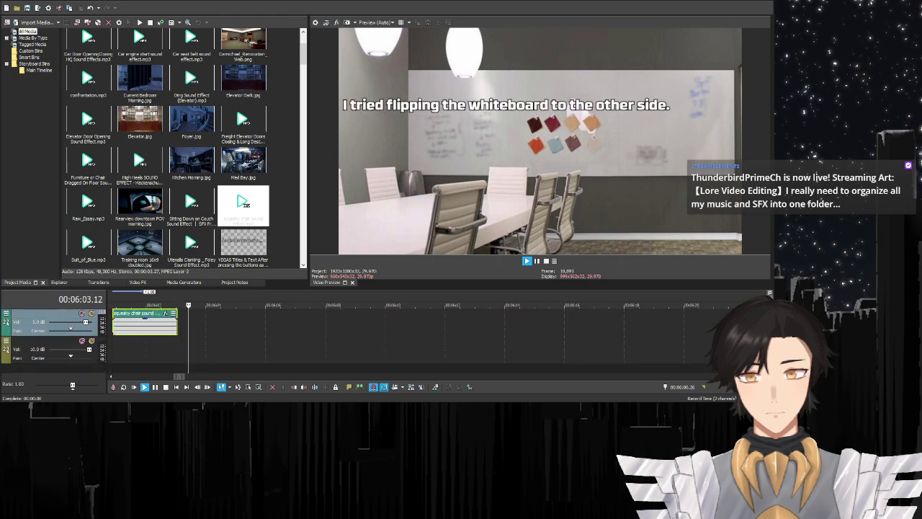
scroll(360, 339, up, 5)
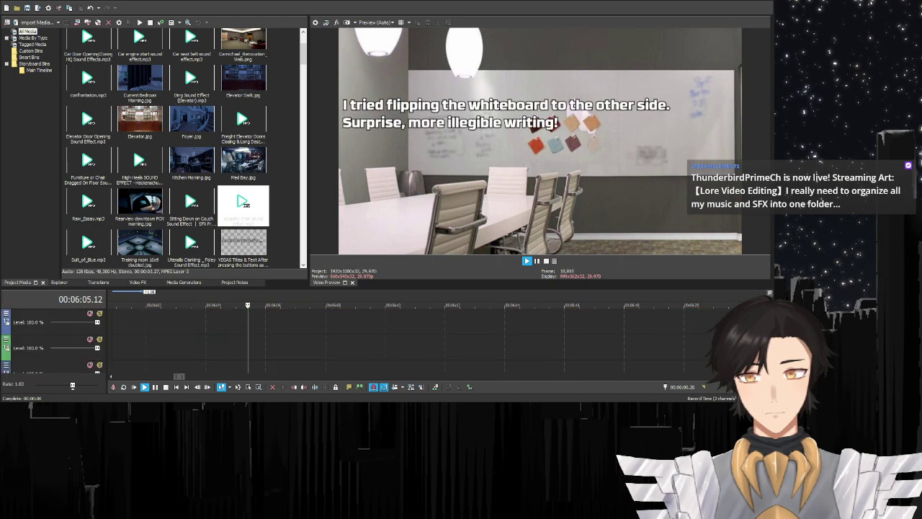
scroll(132, 356, up, 5)
scroll(132, 356, down, 4)
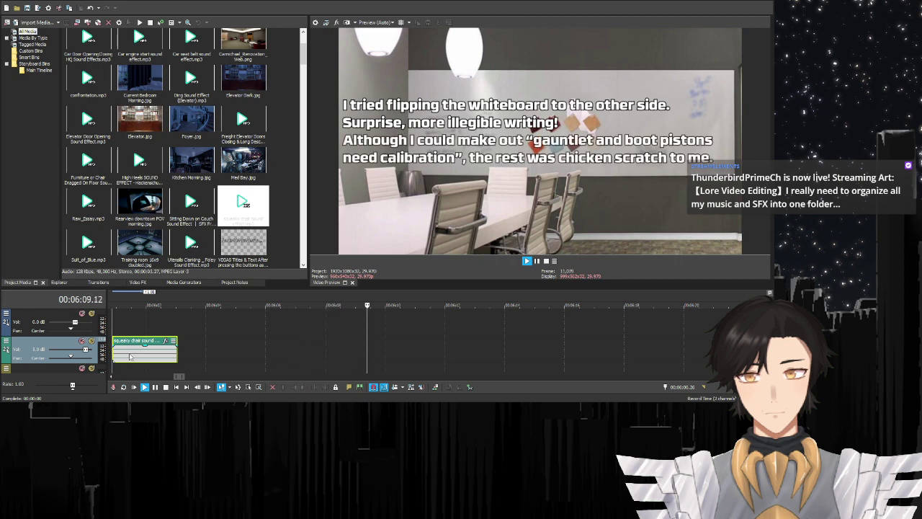
drag(130, 356, 500, 355)
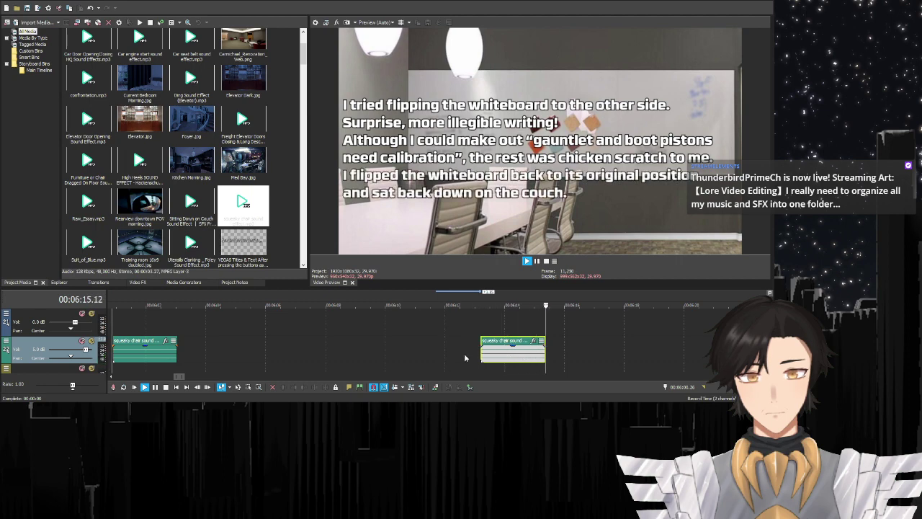
drag(504, 360, 488, 360)
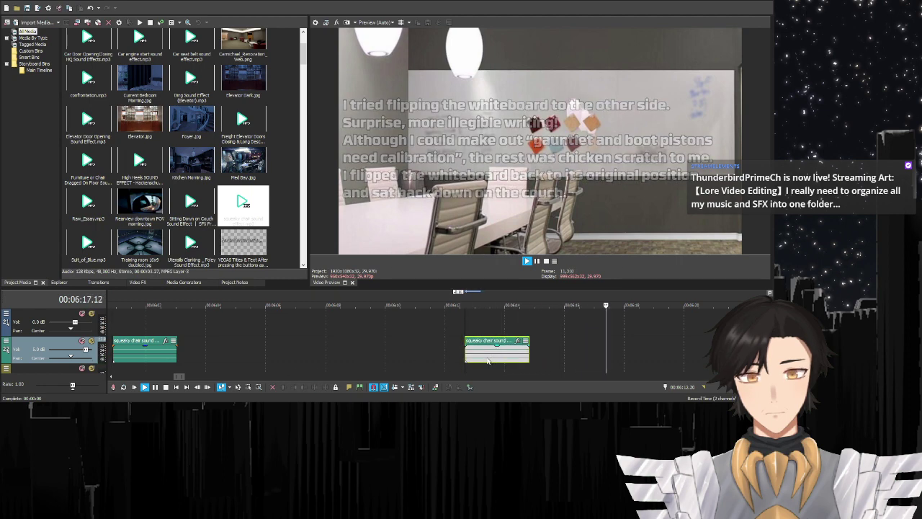
- Play the copied squeaky chair sound from 00:06:11.28 and shift its clip earlier to start at about 00:06:12
click(443, 357)
click(144, 387)
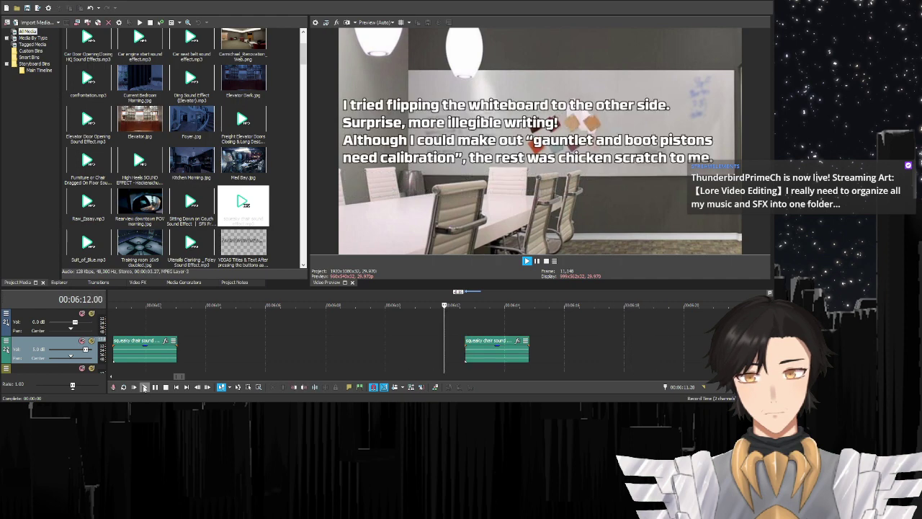
click(144, 386)
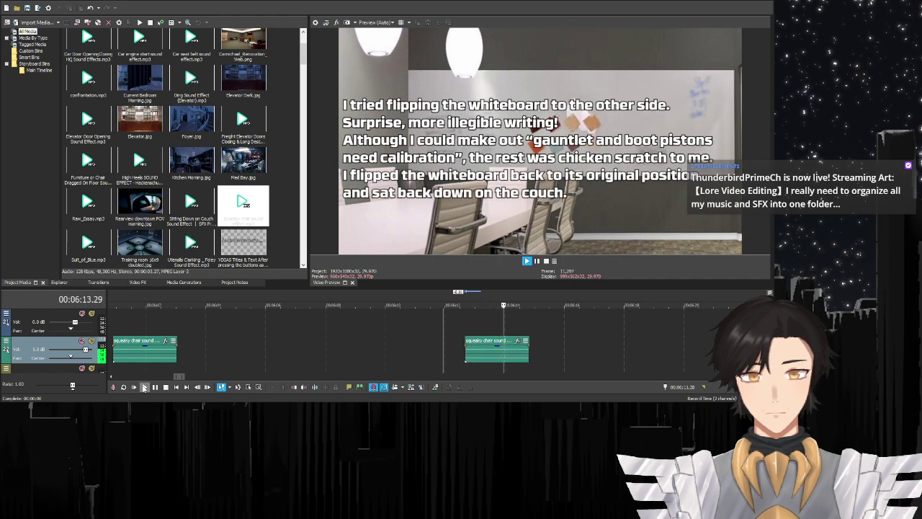
key(space)
key(space)
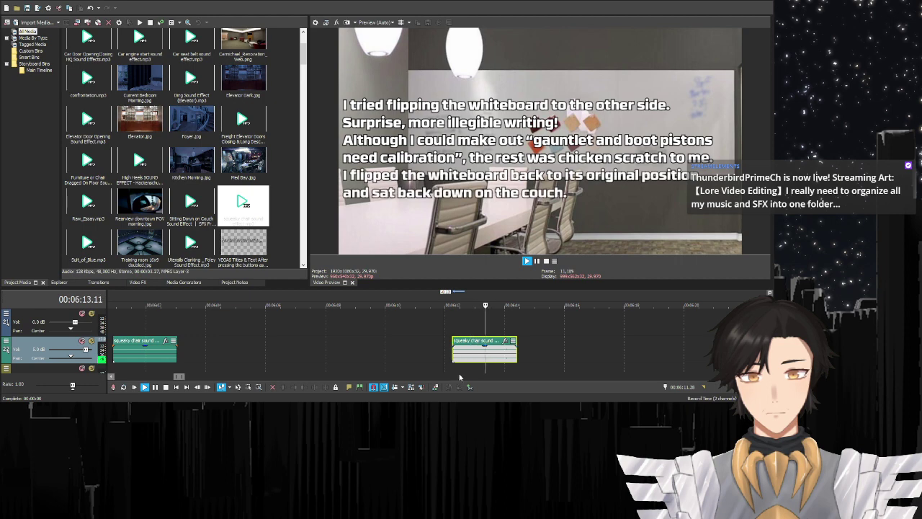
key(space)
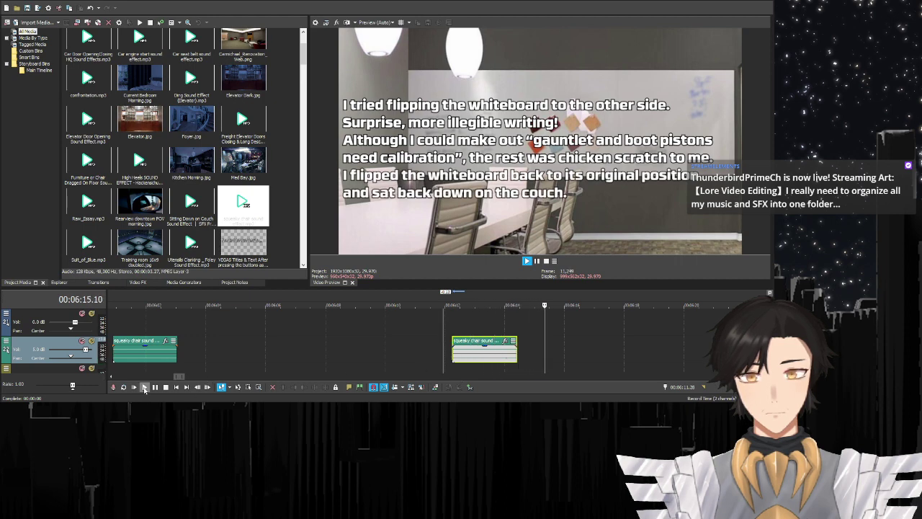
drag(492, 357, 486, 358)
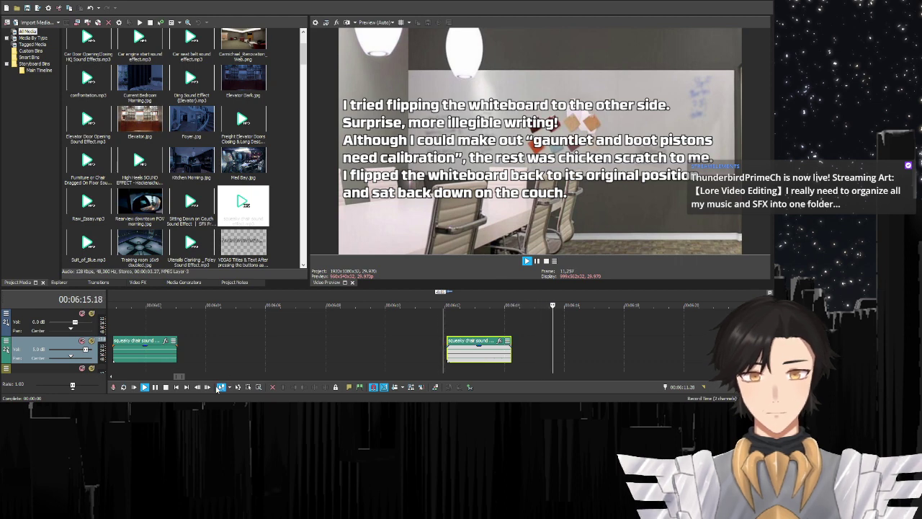
- Replay the shifted squeaky chair sound and pause playback at 00:06:14.09, where the clip ends
key(space)
key(space)
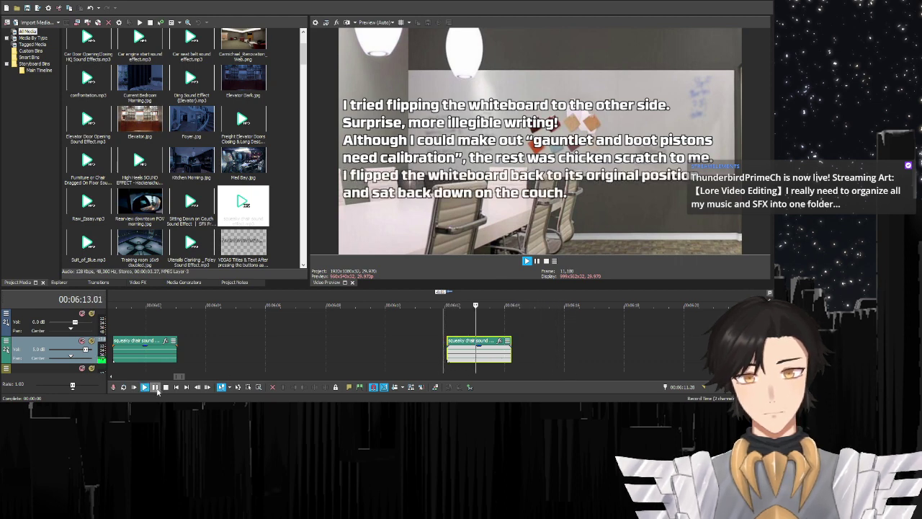
click(154, 387)
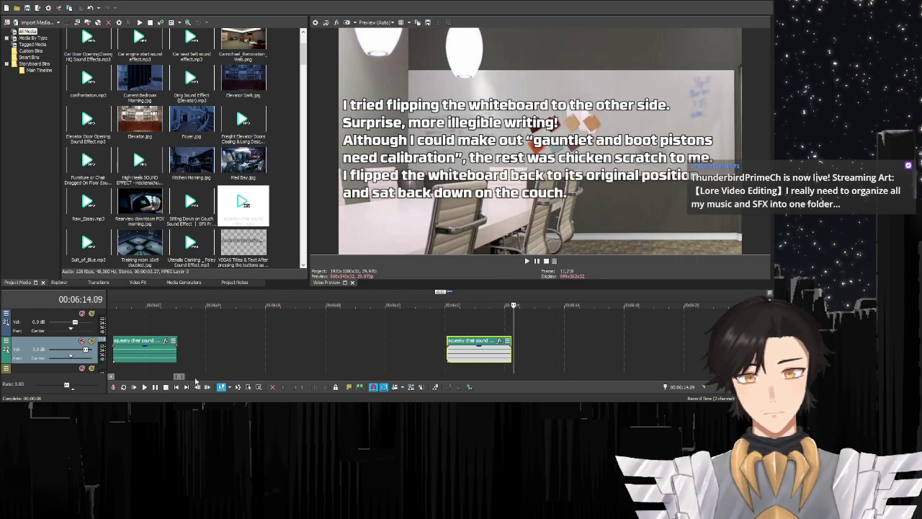
- Copy the Sitting Down on Couch clip along its track to about 00:06:14.09, directly against the end of the second squeaky chair clip
drag(180, 376, 173, 378)
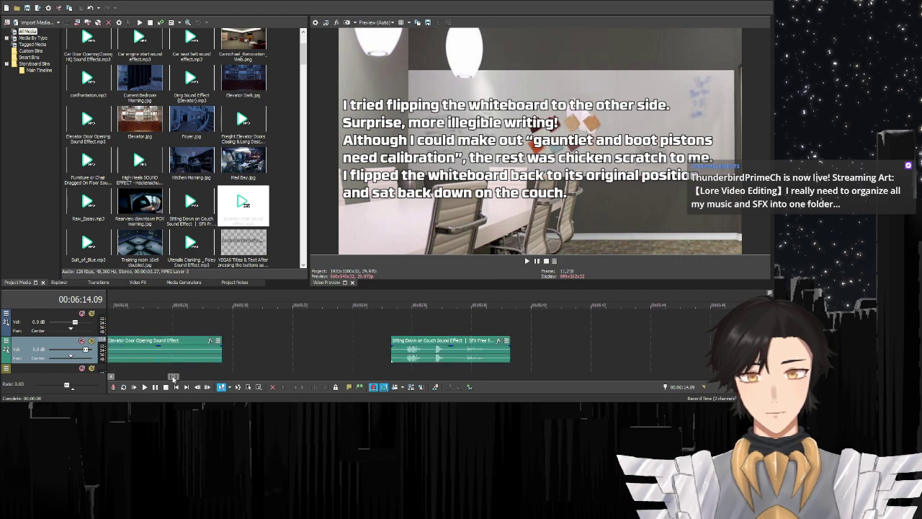
click(409, 361)
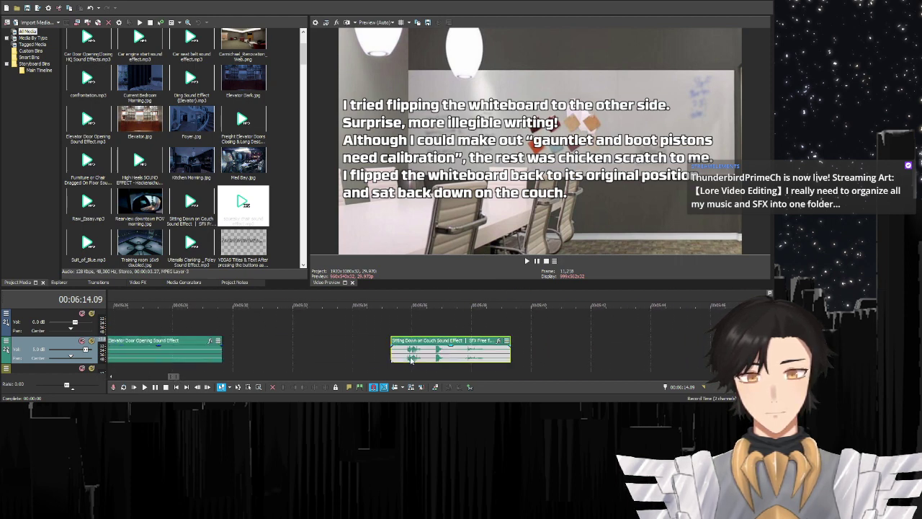
mouse_move(171, 378)
mouse_down()
mouse_move(190, 378)
mouse_move(177, 380)
mouse_up()
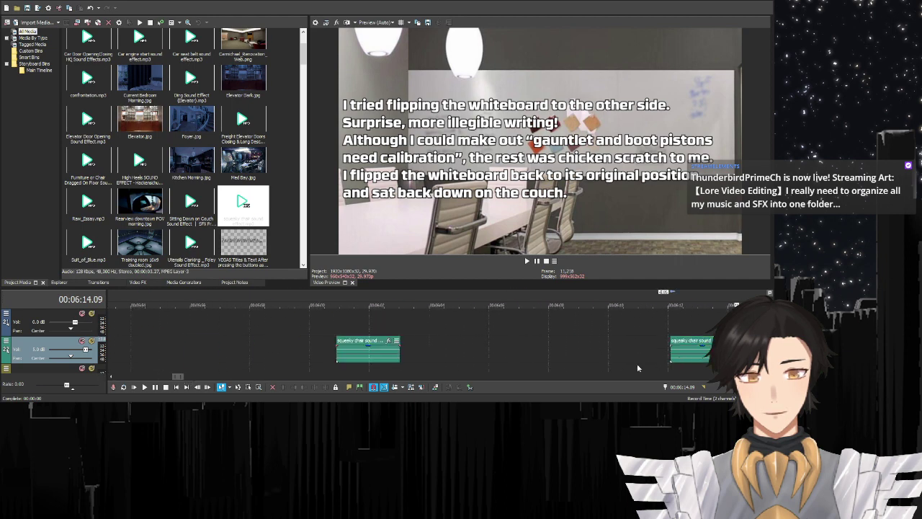
drag(178, 378, 174, 377)
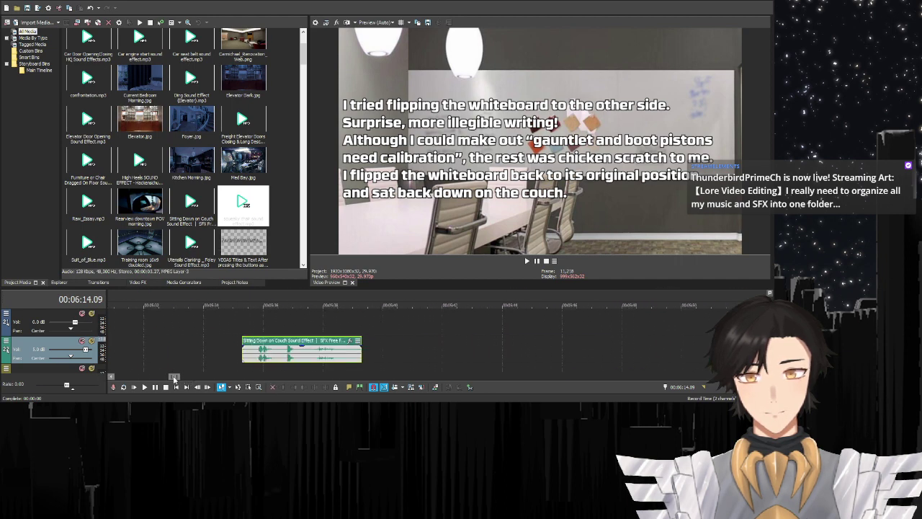
scroll(706, 382, down, 5)
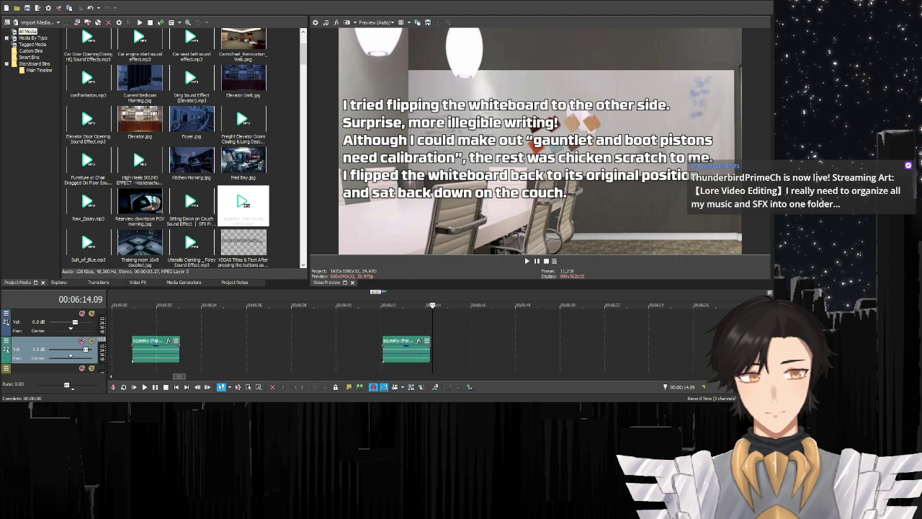
scroll(706, 382, down, 3)
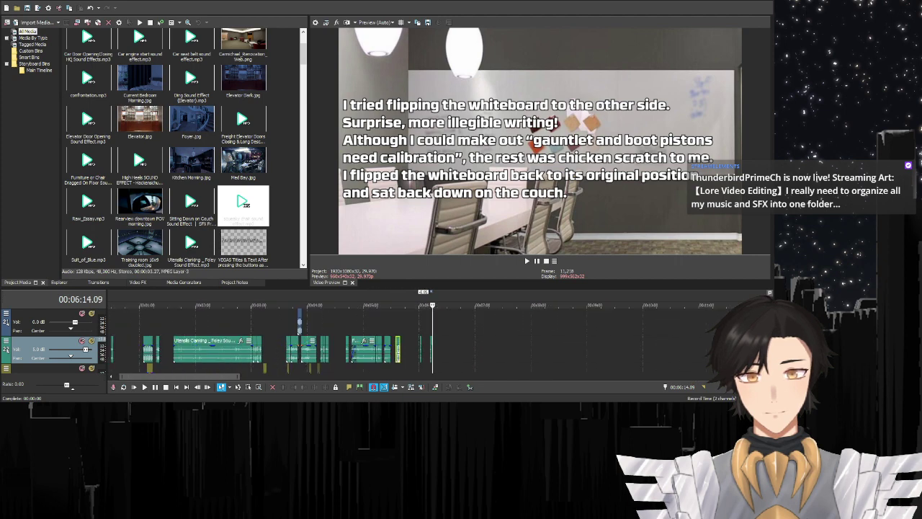
scroll(410, 342, up, 2)
scroll(299, 351, down, 2)
scroll(299, 351, down, 3)
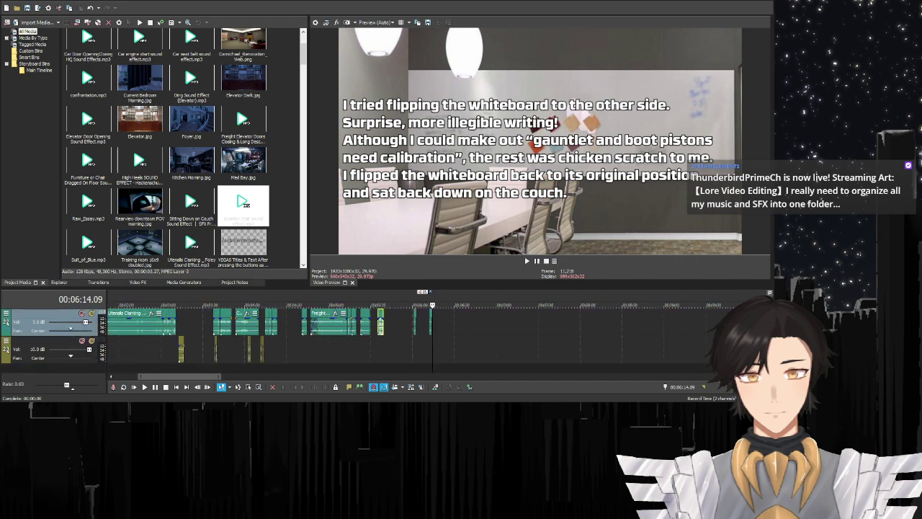
scroll(410, 347, up, 1)
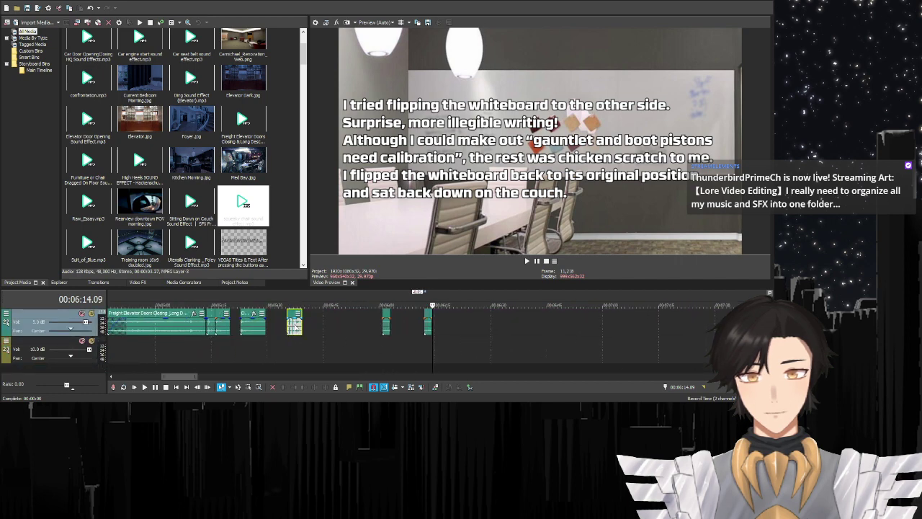
drag(294, 325, 441, 324)
scroll(689, 373, up, 2)
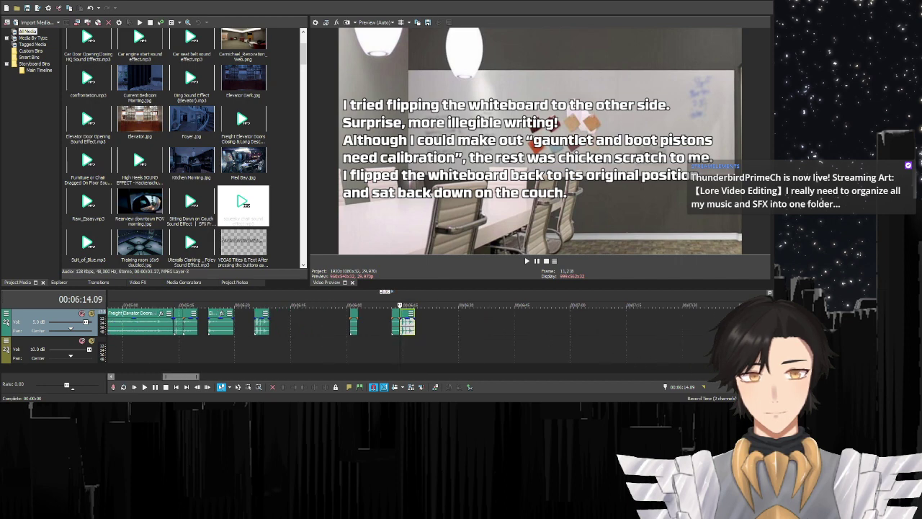
scroll(471, 321, up, 2)
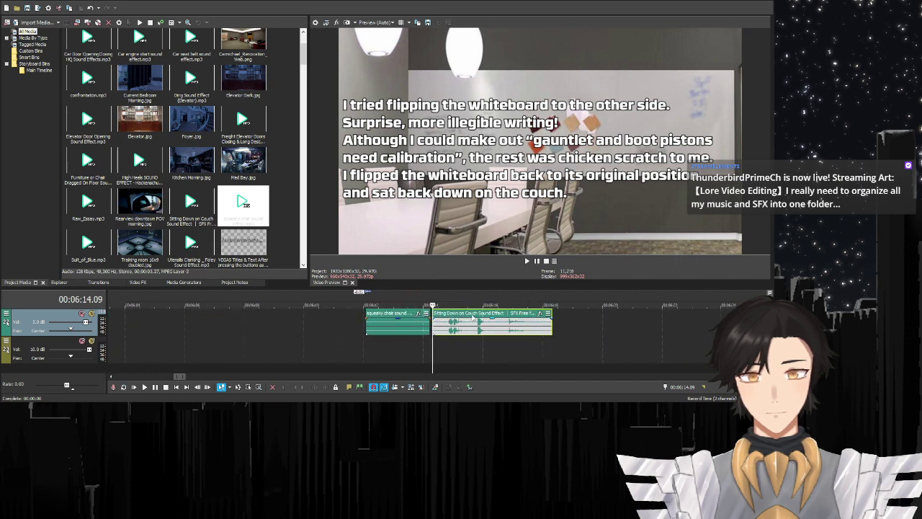
drag(475, 324, 472, 324)
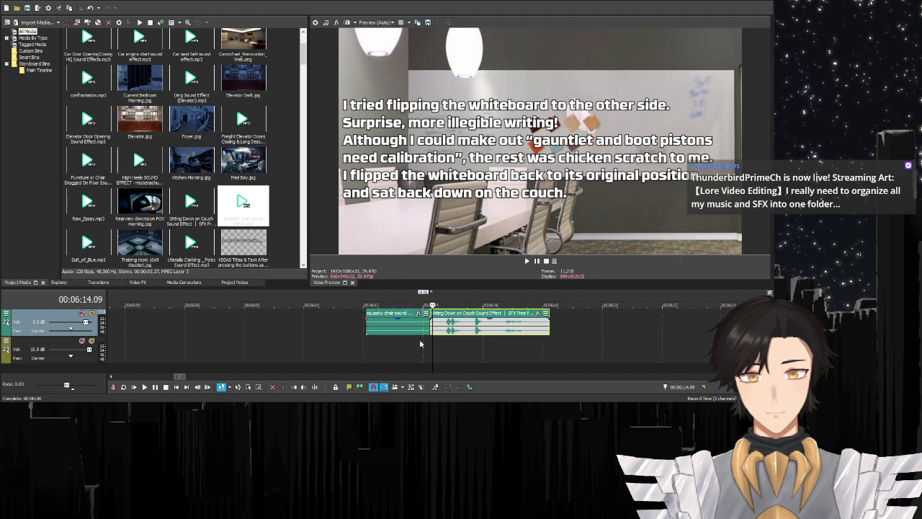
- Play the copied couch sound up to 00:06:15.16 and trim the end of its clip there
click(420, 339)
click(156, 388)
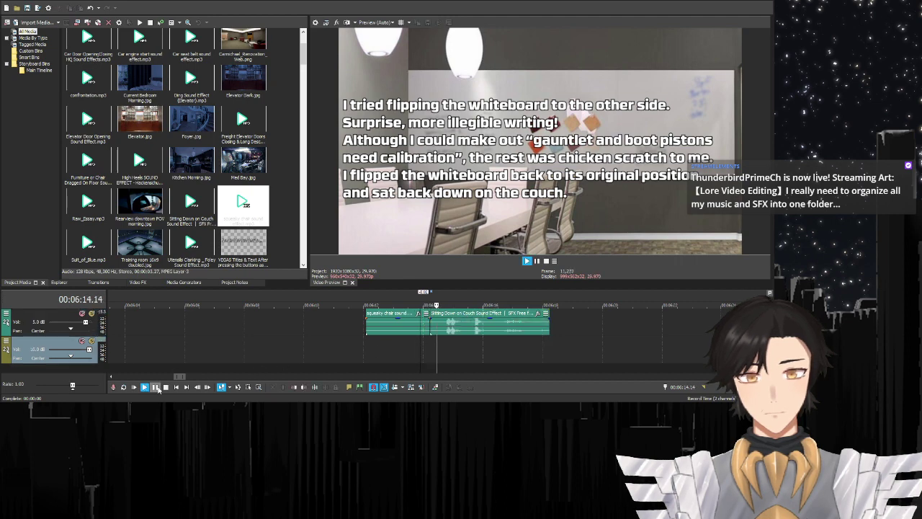
click(155, 388)
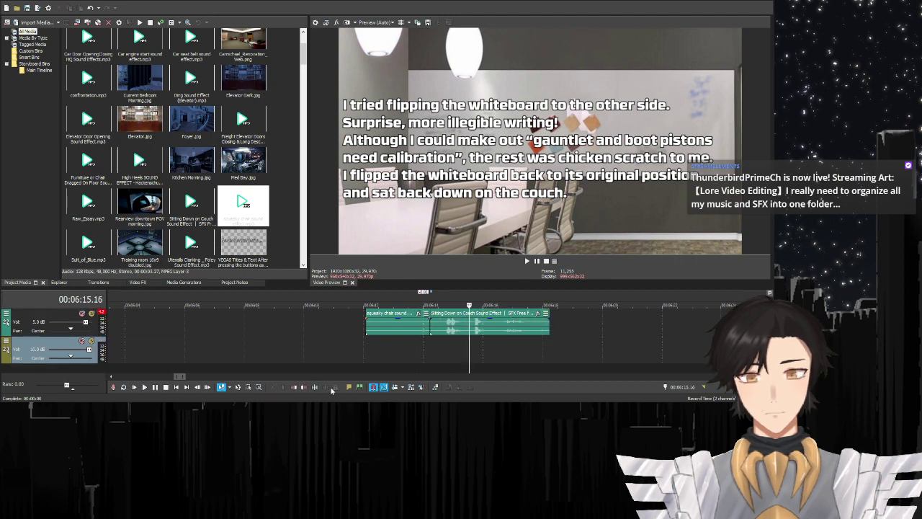
click(498, 330)
click(314, 387)
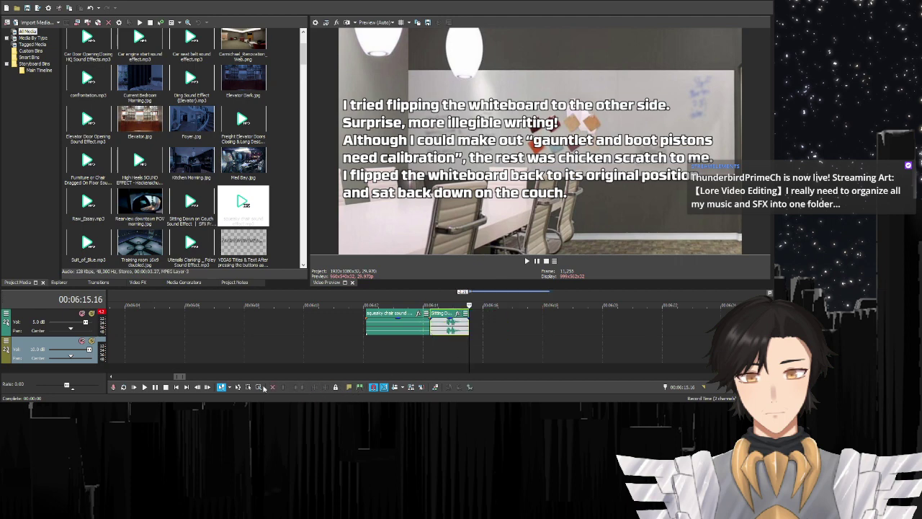
- Play on to the caption about flipping on the TV and place the cursor at that caption clip's start, 00:06:25.11
click(145, 388)
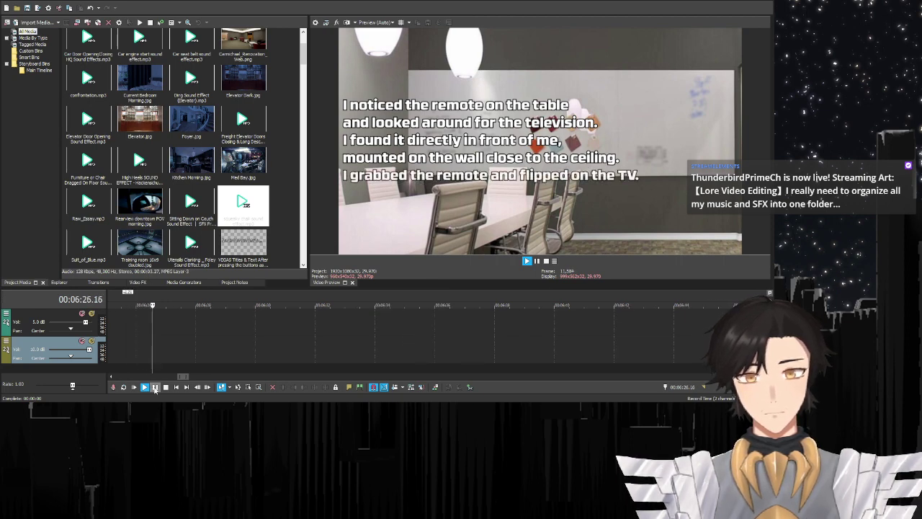
click(155, 387)
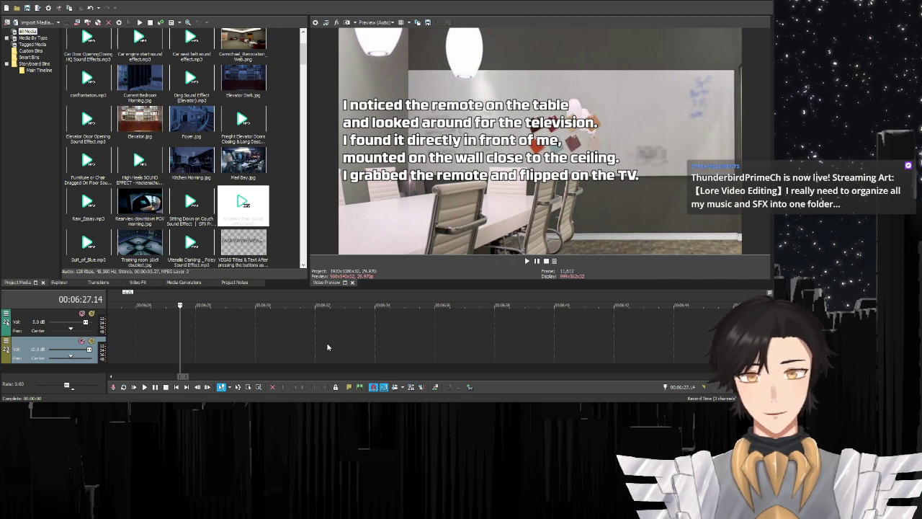
click(178, 331)
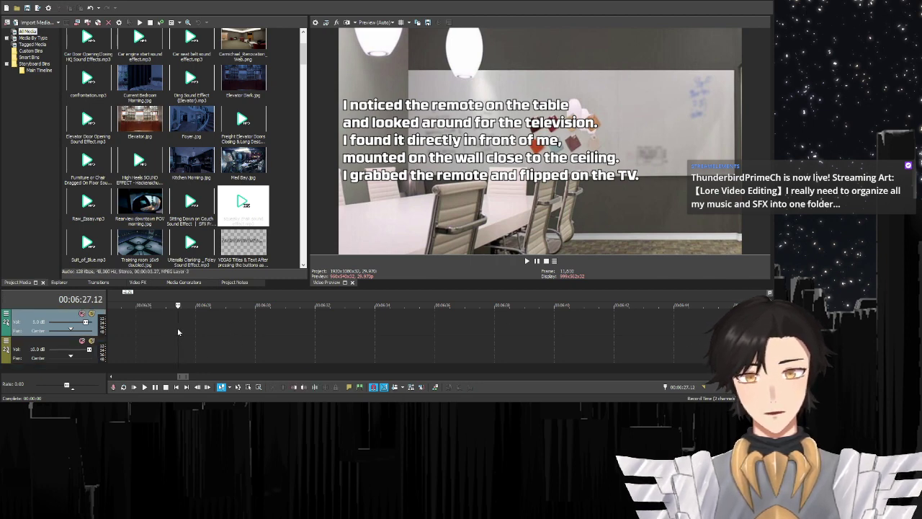
scroll(404, 338, up, 3)
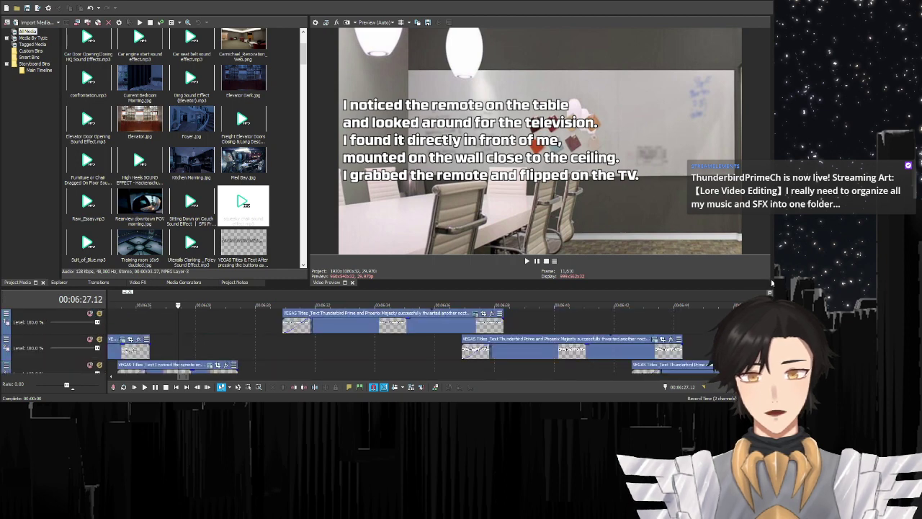
scroll(771, 295, down, 3)
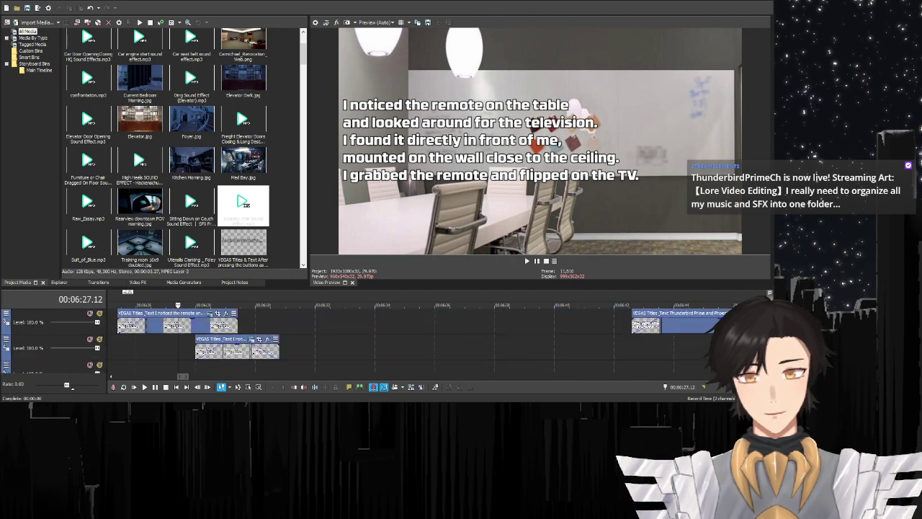
click(129, 331)
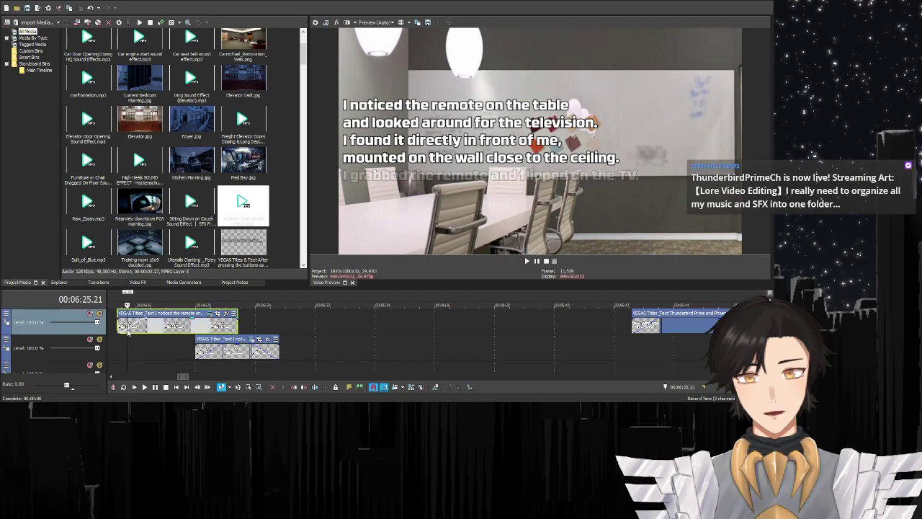
click(117, 326)
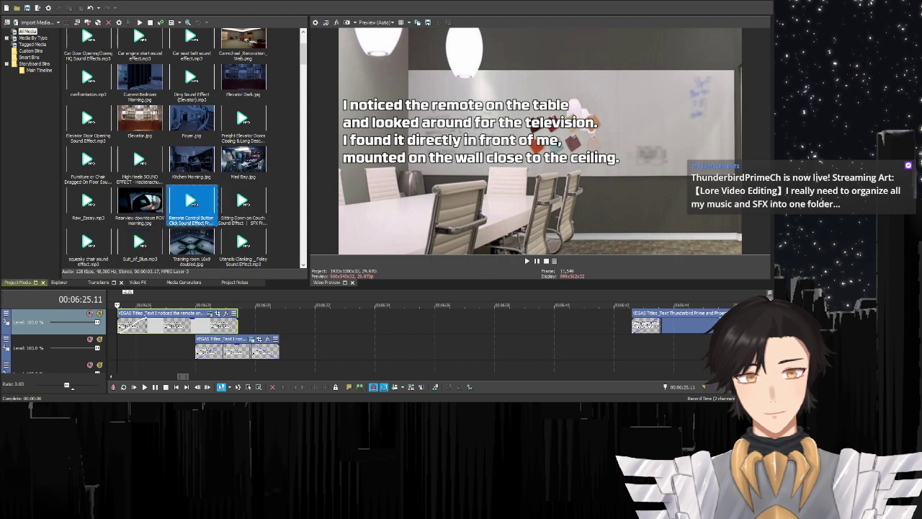
- Add the Remote Control Button Click sound effect to the squeaky chair track, play it, and shift it to start at 00:06:25.26
key(ctrl+z)
key(ctrl+z)
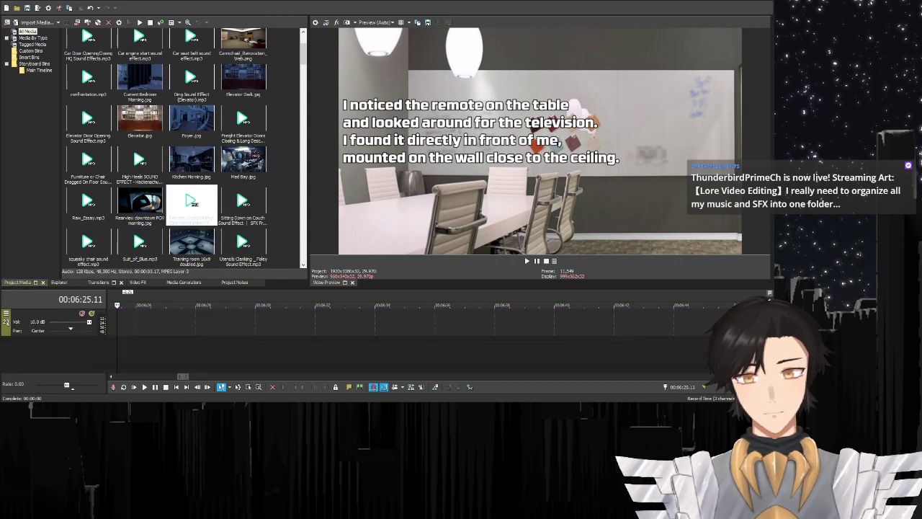
drag(191, 205, 118, 320)
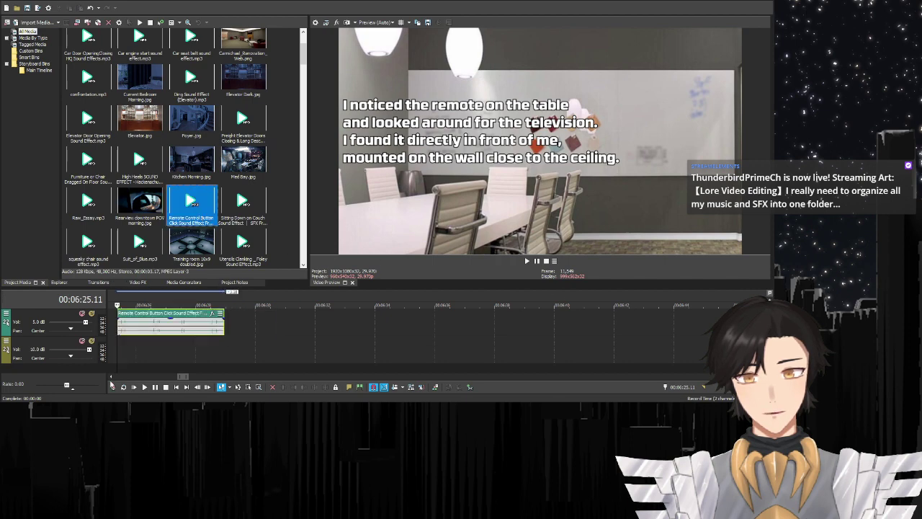
click(155, 387)
click(155, 387)
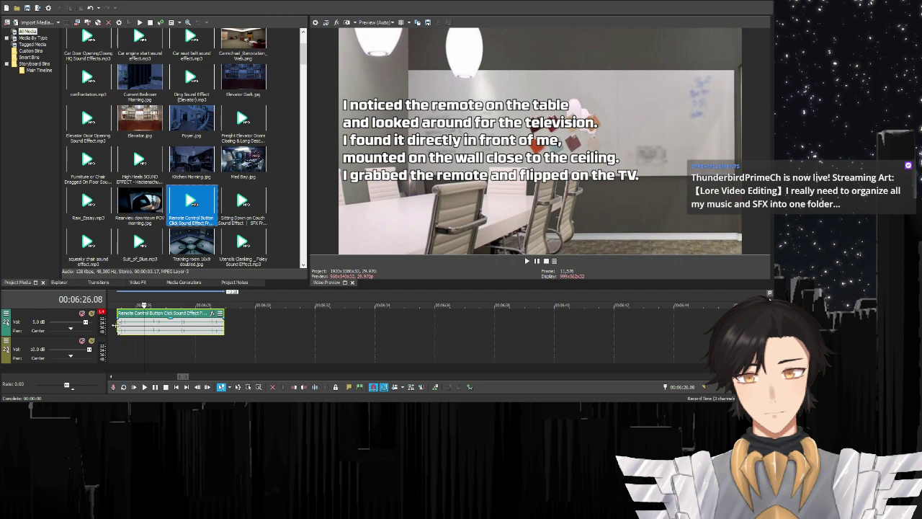
click(115, 326)
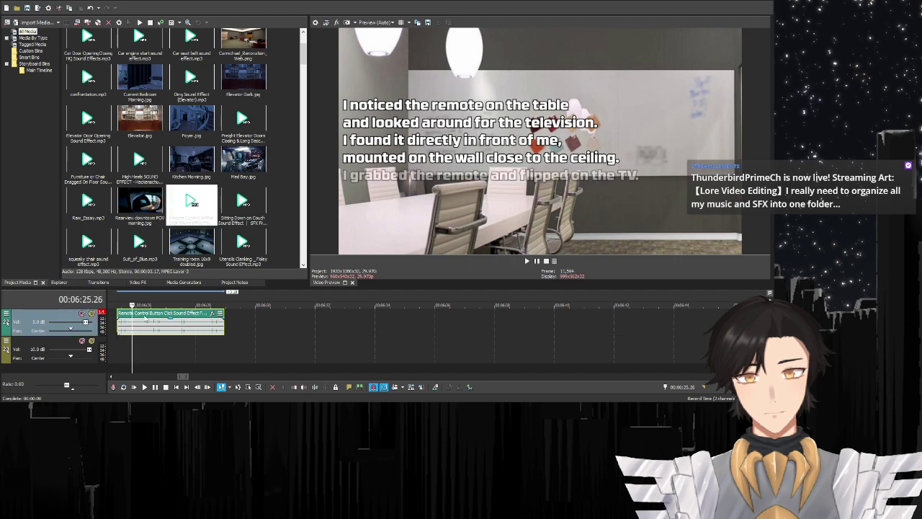
drag(146, 317, 161, 317)
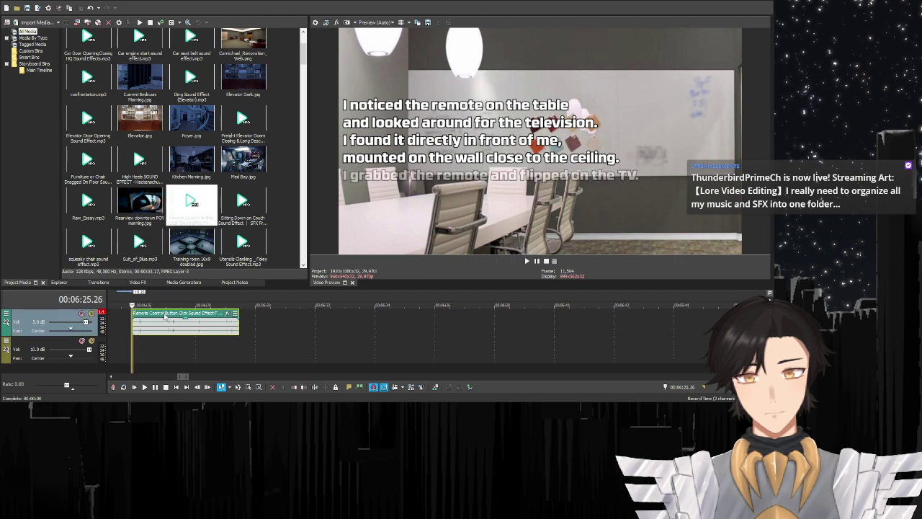
- Play the remote click sound up to 00:06:26.22 and trim the end of its clip there
click(155, 388)
click(155, 387)
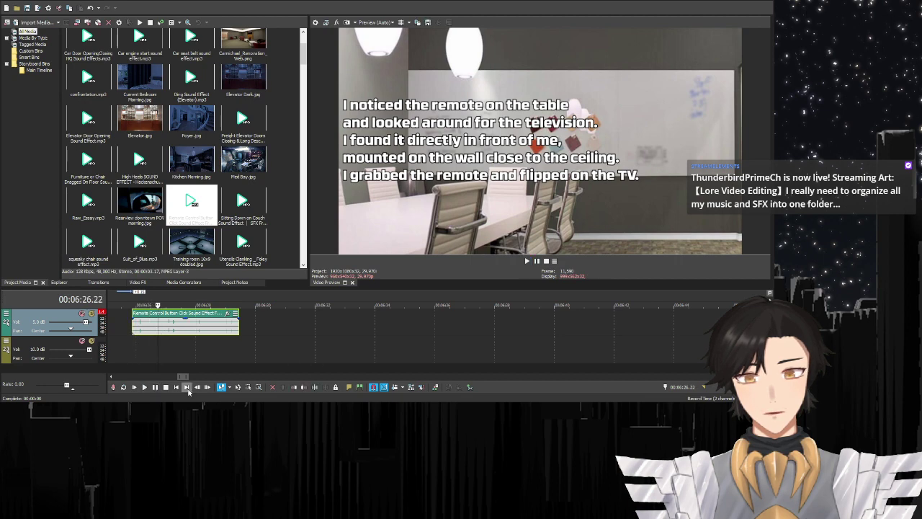
click(303, 388)
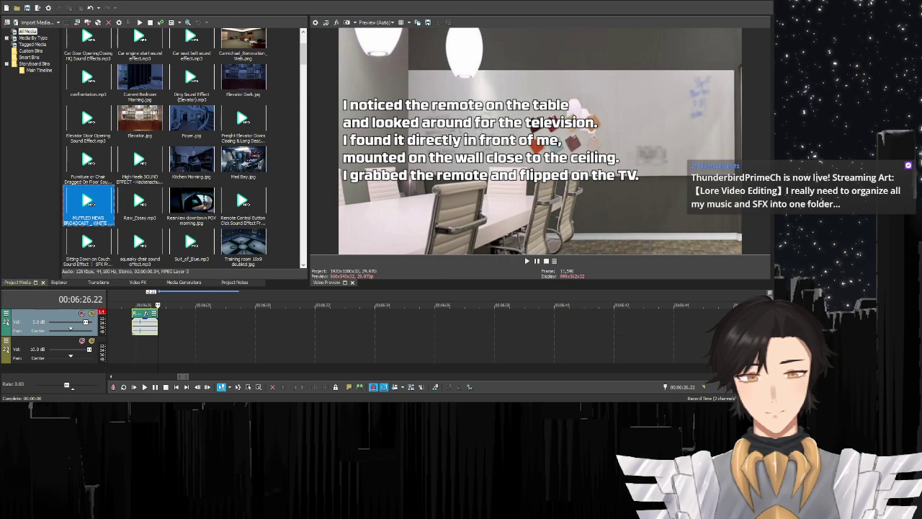
- Add the MUFFLED NEWS BROADCAST sound at 00:06:26.22 on the track directly below the Raw_Essay narration
double_click(90, 202)
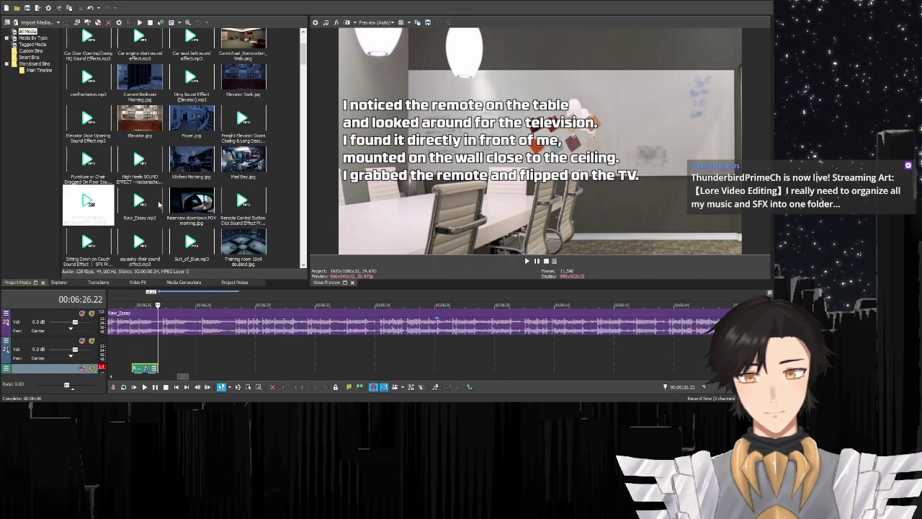
drag(89, 201, 161, 351)
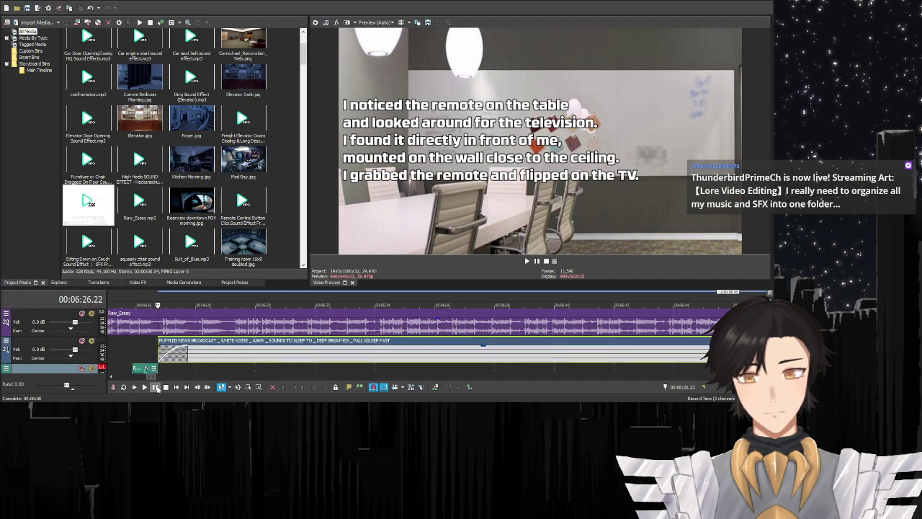
- Play the muffled news broadcast from 00:06:26.22, muting the Raw_Essay narration to hear it alone and unmuting it by the elevator chime caption
click(156, 387)
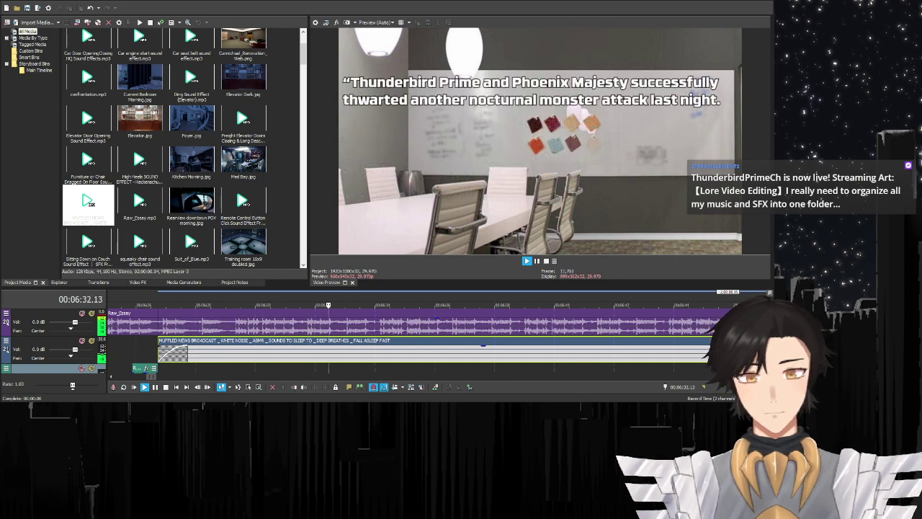
click(82, 314)
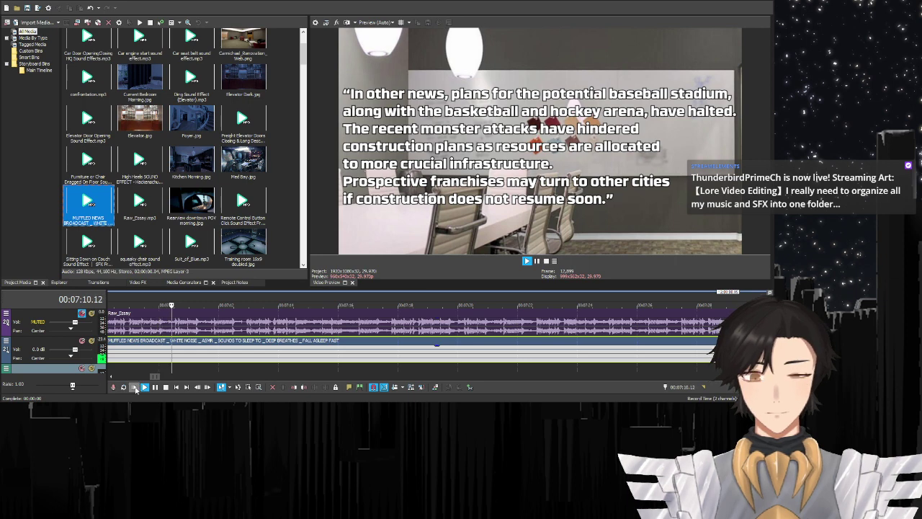
click(82, 313)
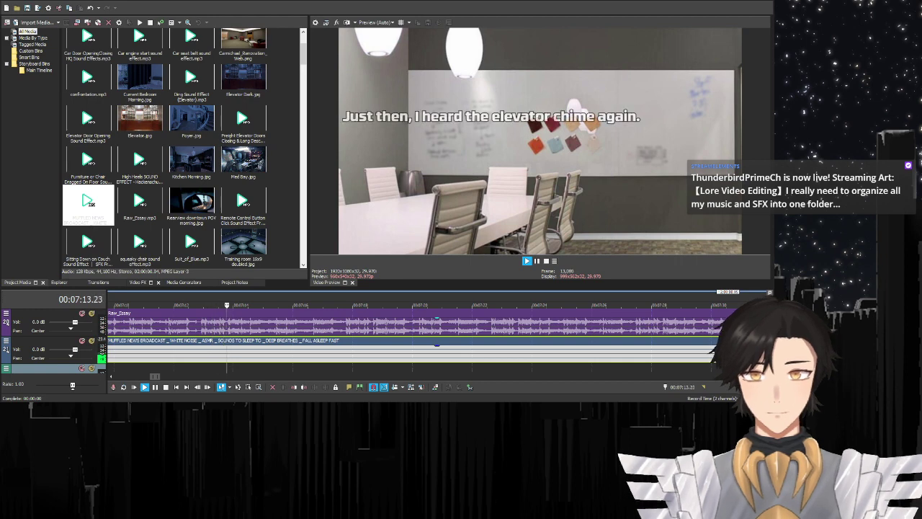
- Add the Ding Sound Effect (Elevator) at 00:07:13.03, where the elevator chime caption starts, on the track below the muffled news broadcast
click(155, 386)
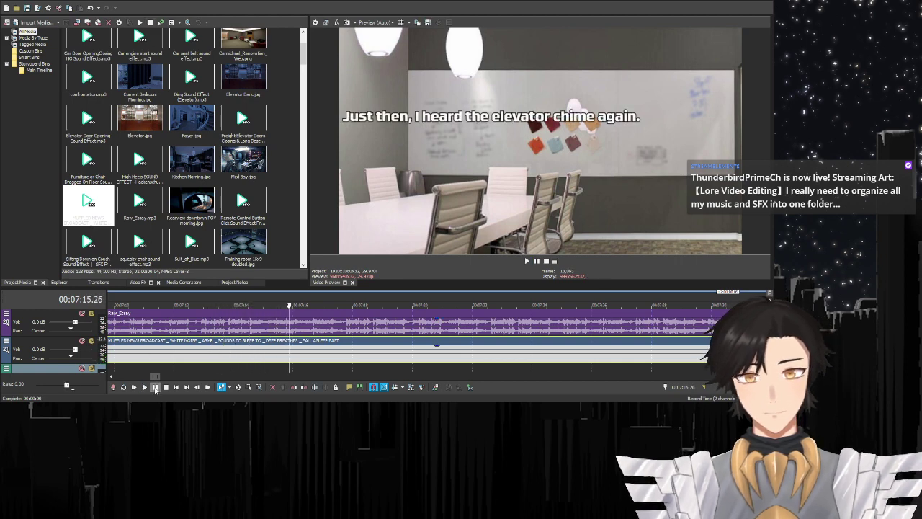
click(264, 366)
click(251, 371)
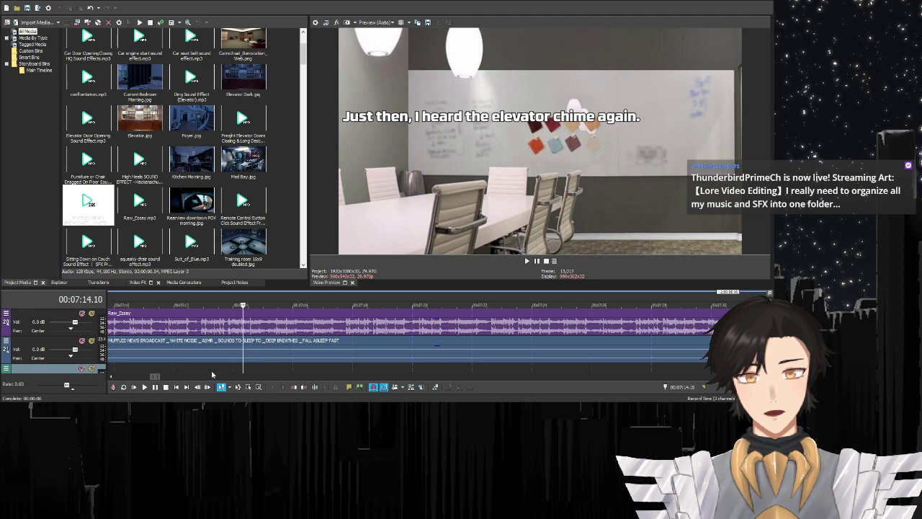
click(211, 371)
scroll(208, 339, up, 5)
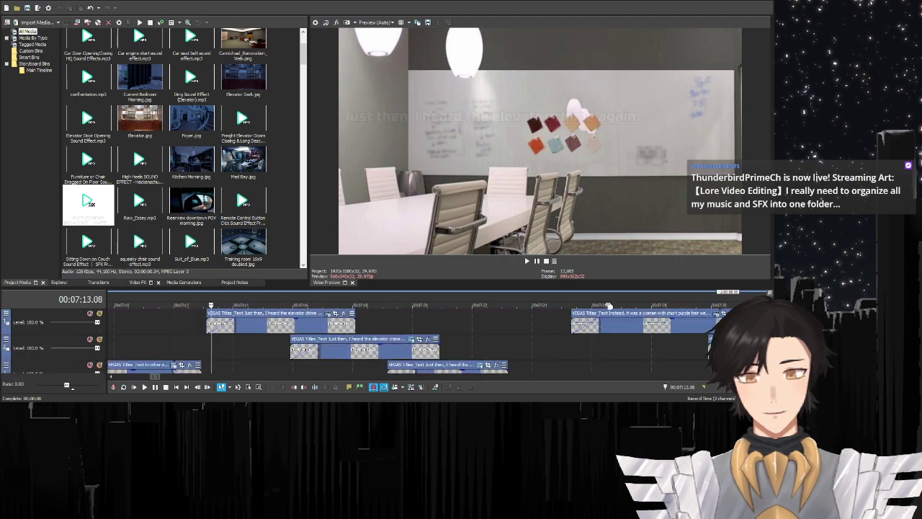
click(207, 322)
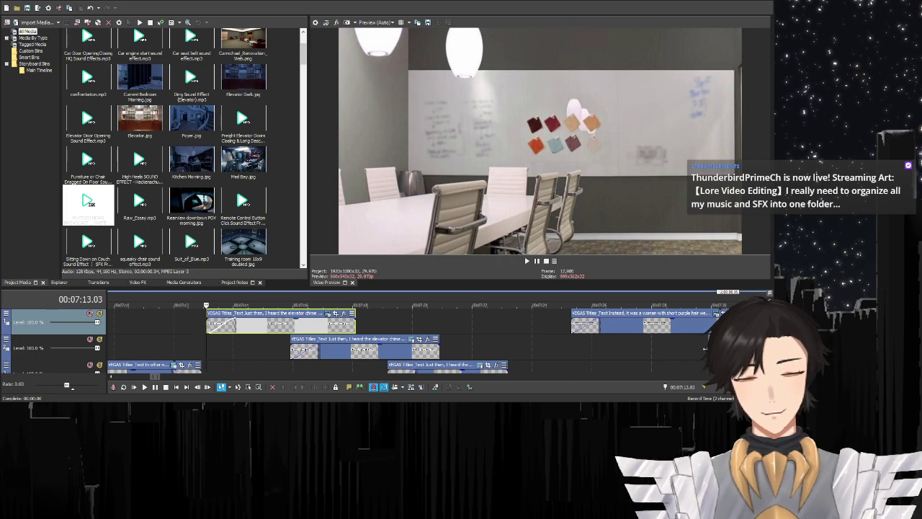
scroll(696, 361, down, 5)
scroll(710, 328, up, 5)
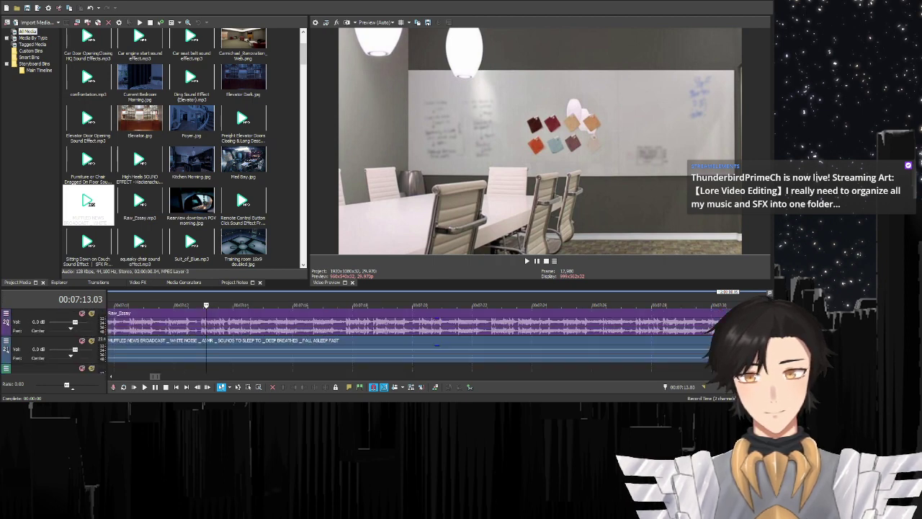
scroll(710, 330, down, 4)
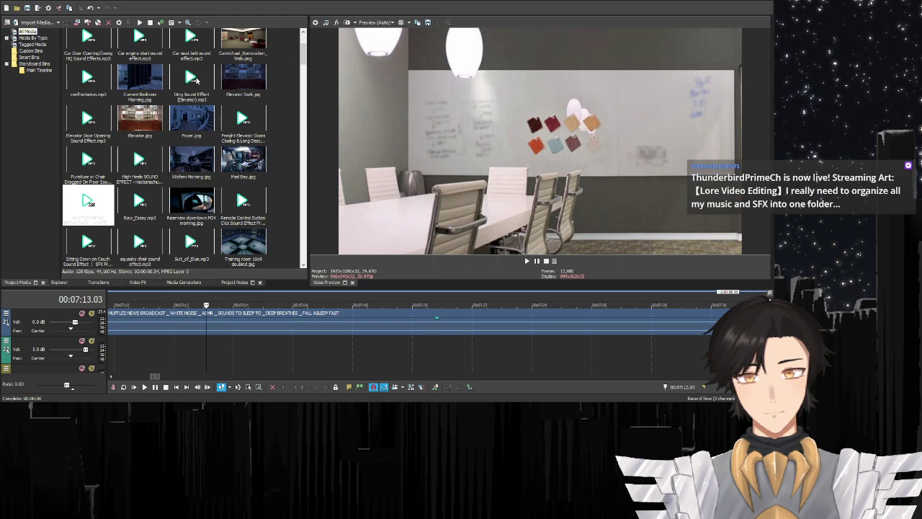
drag(196, 80, 229, 346)
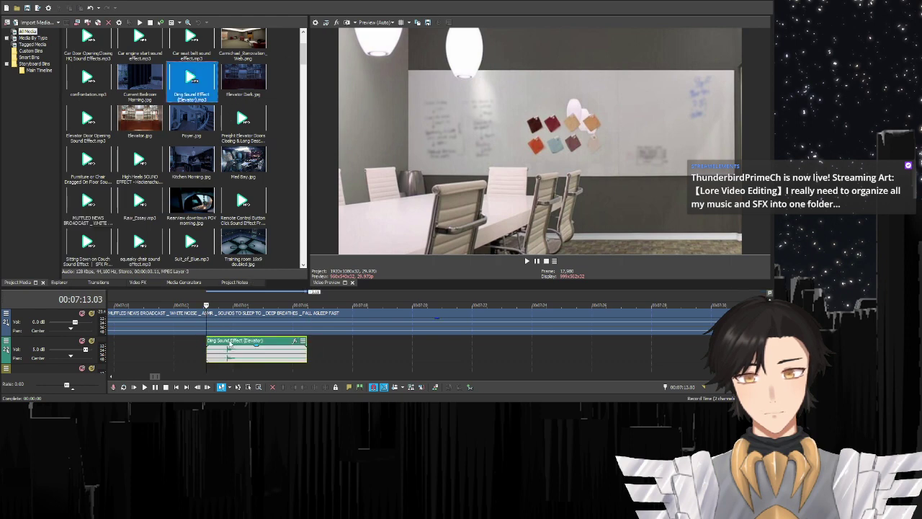
- Play the elevator ding from 00:07:13.03 and on to the caption about the woman with short purple hair
click(156, 389)
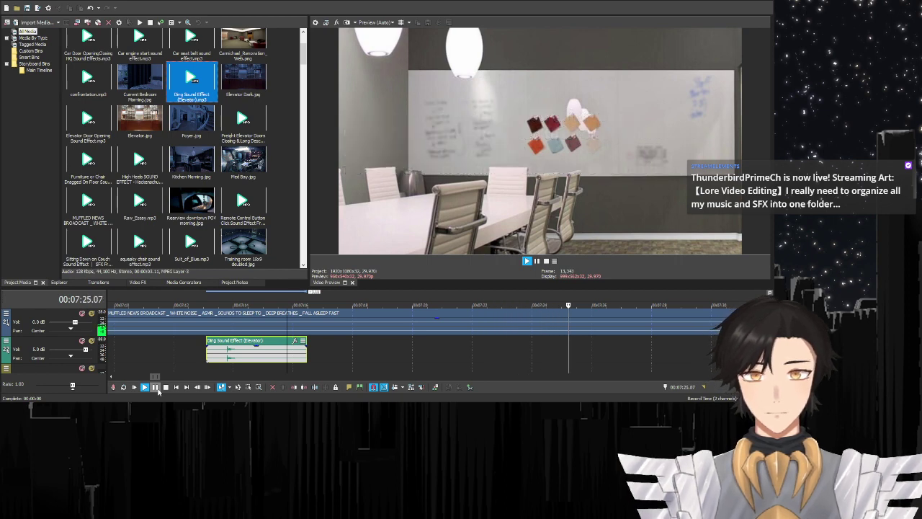
click(155, 387)
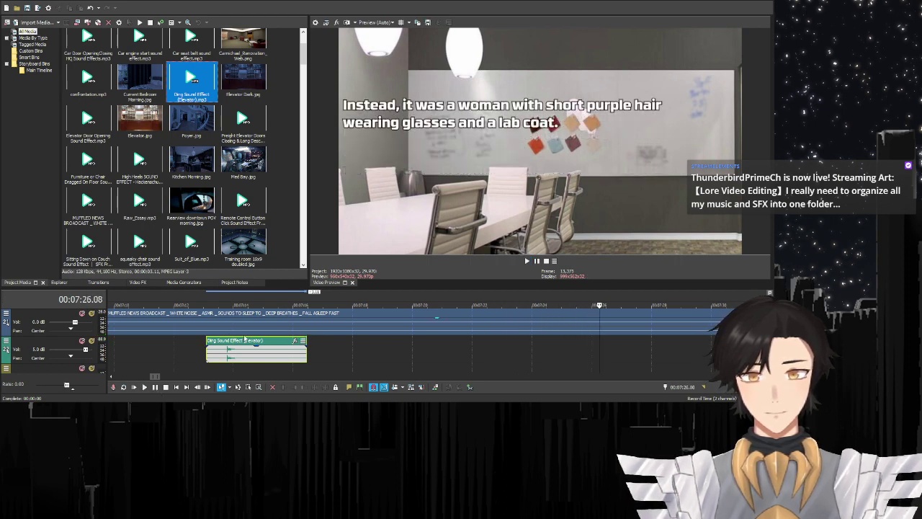
click(307, 321)
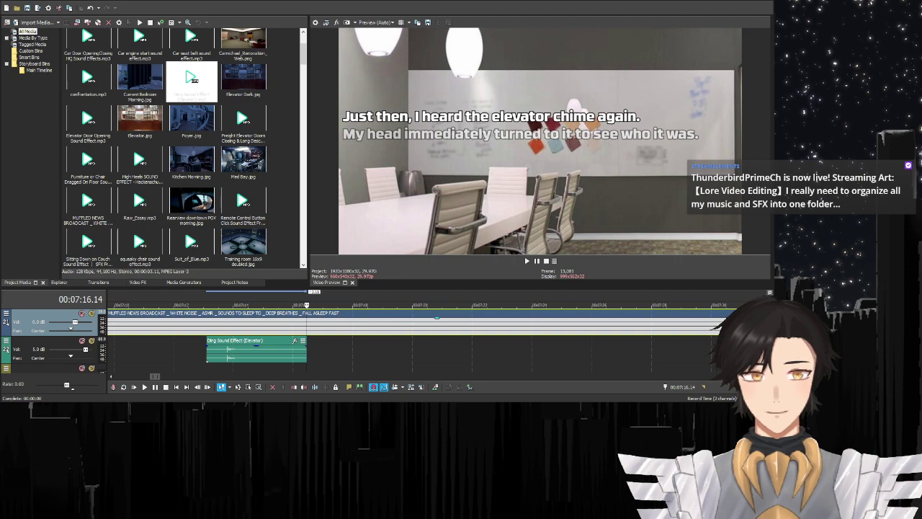
- Correct the elevator doors caption to read "The doors opened, and it wasn't the maid." and play it back from 00:07:20.14
scroll(418, 338, up, 3)
click(450, 335)
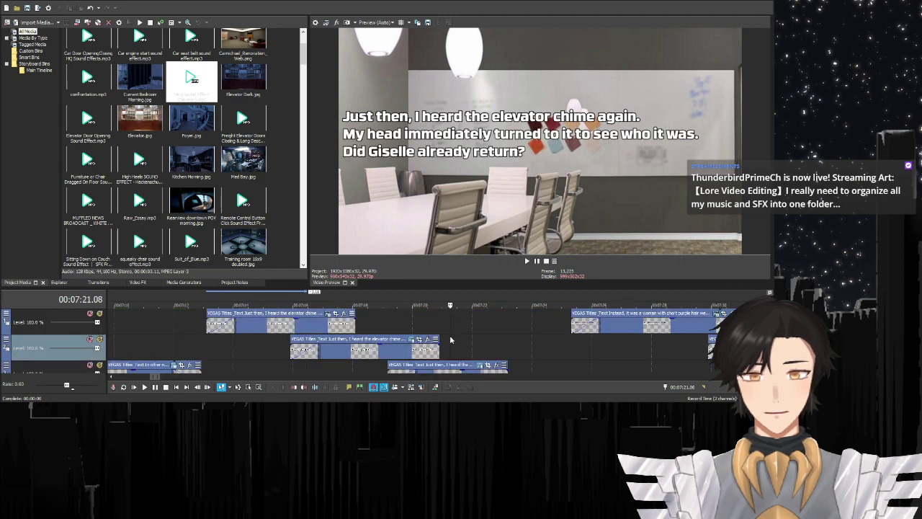
click(504, 327)
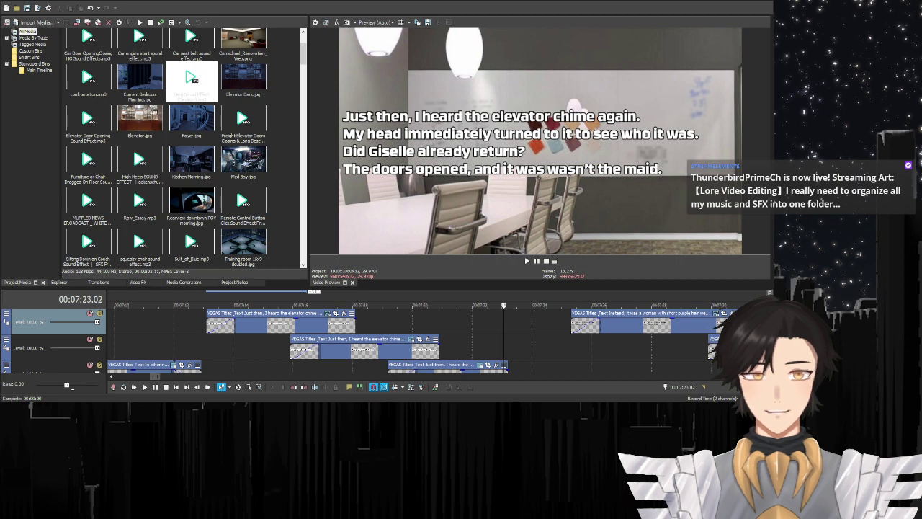
scroll(540, 335, down, 1)
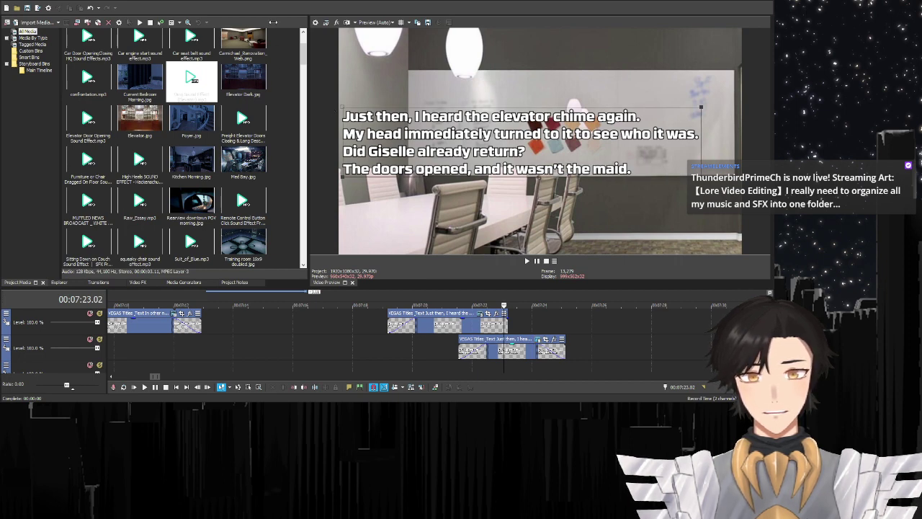
click(426, 355)
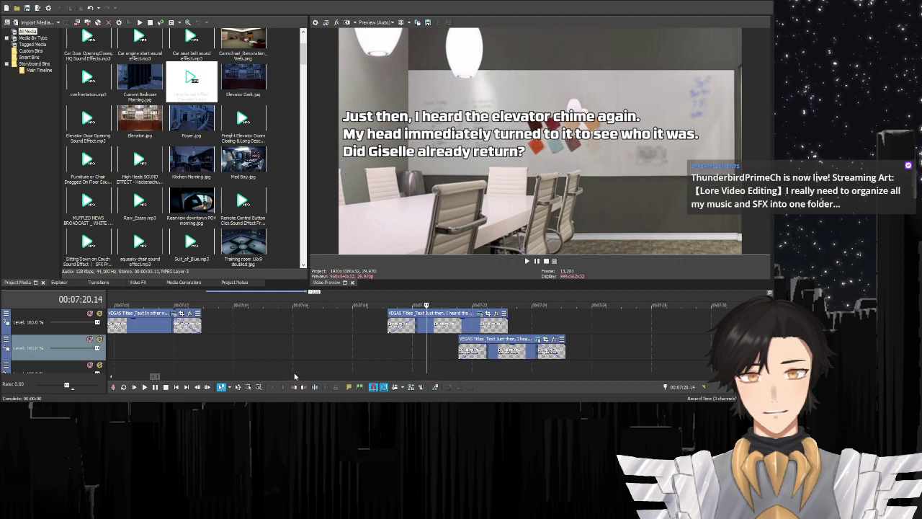
click(145, 387)
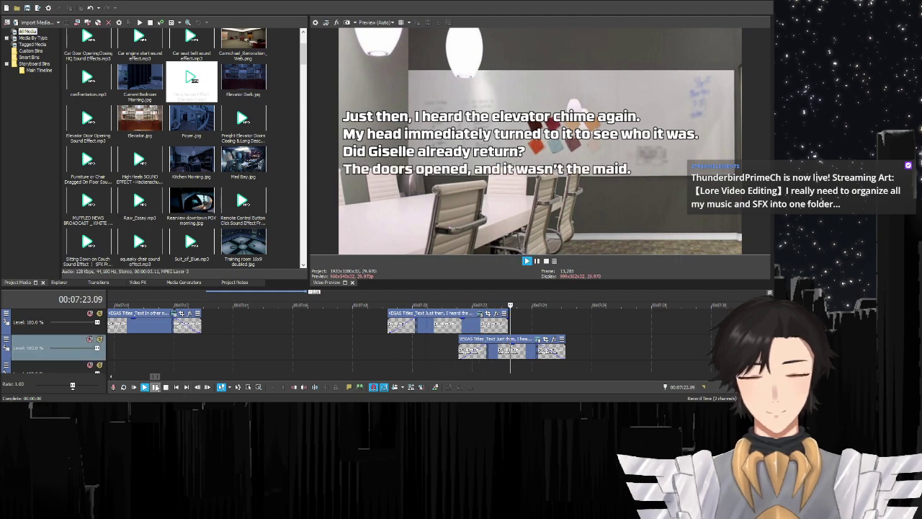
click(155, 387)
- Add the Elevator Door Opening Sound Effect to the elevator ding's track and trim its start to 00:07:21.16, where the doors caption begins
click(458, 348)
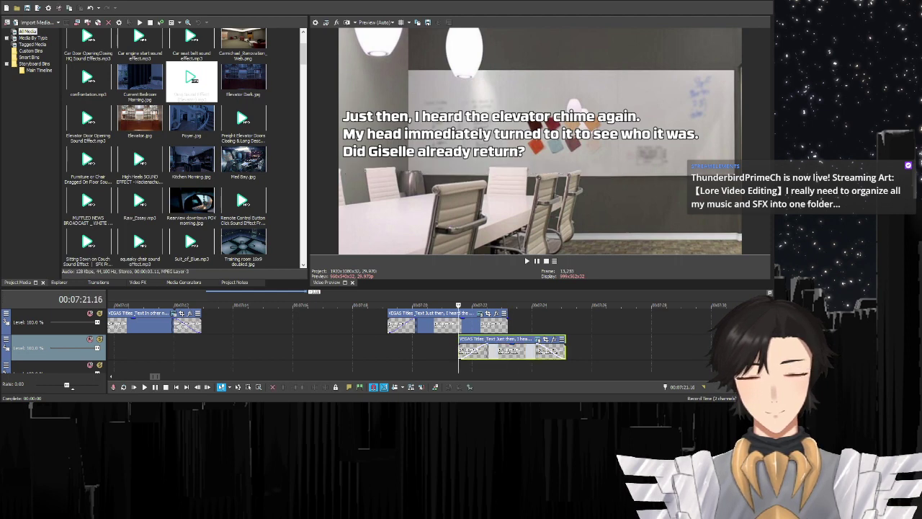
scroll(417, 339, down, 3)
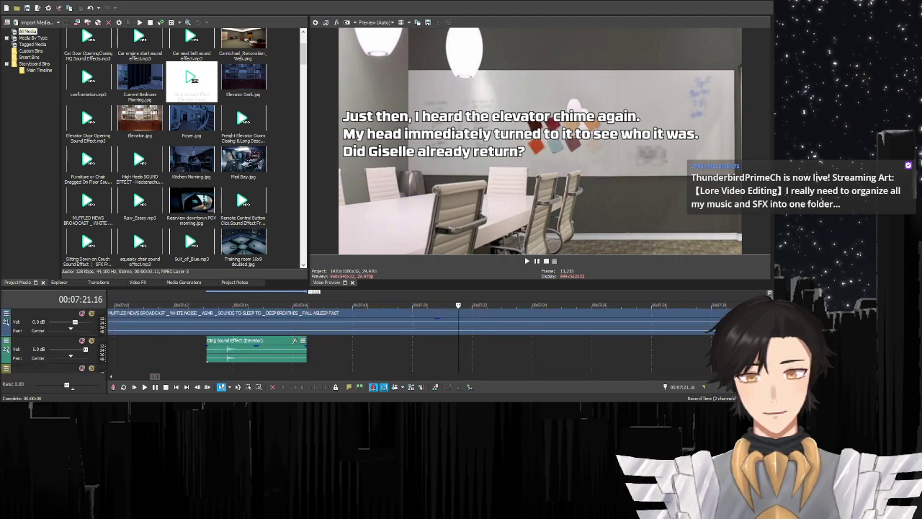
drag(91, 122, 391, 350)
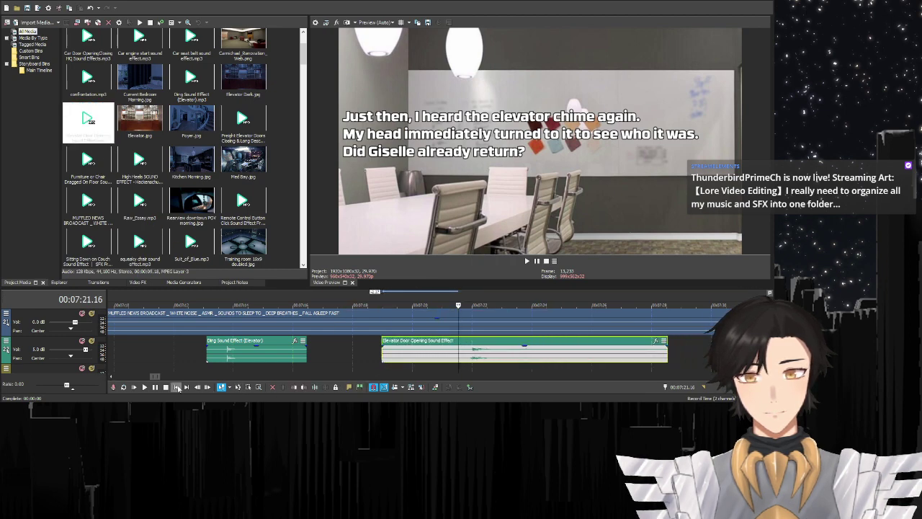
click(294, 387)
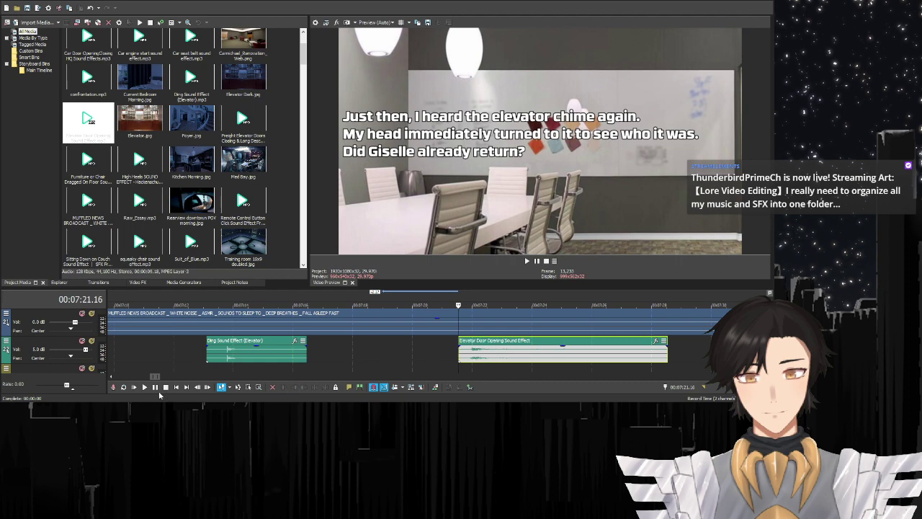
- Play the elevator door opening sound and trim the end of its clip at 00:07:25.09
click(144, 388)
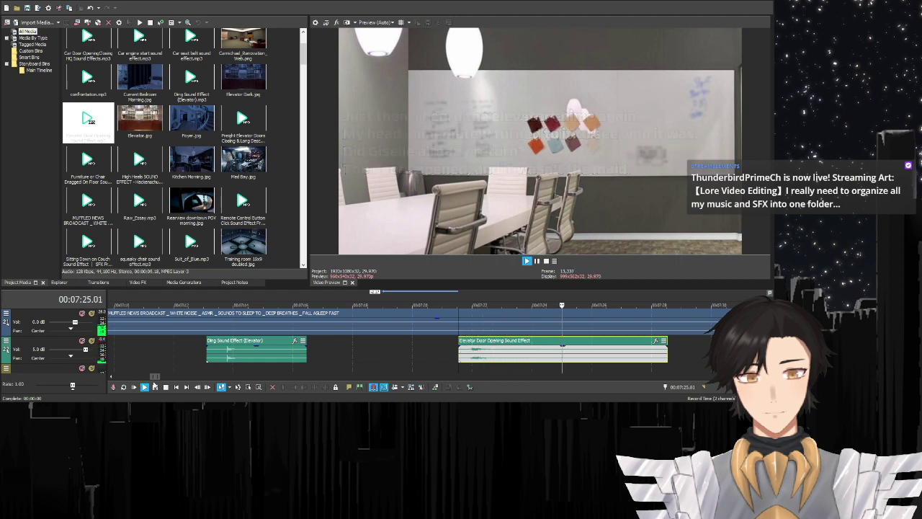
key(space)
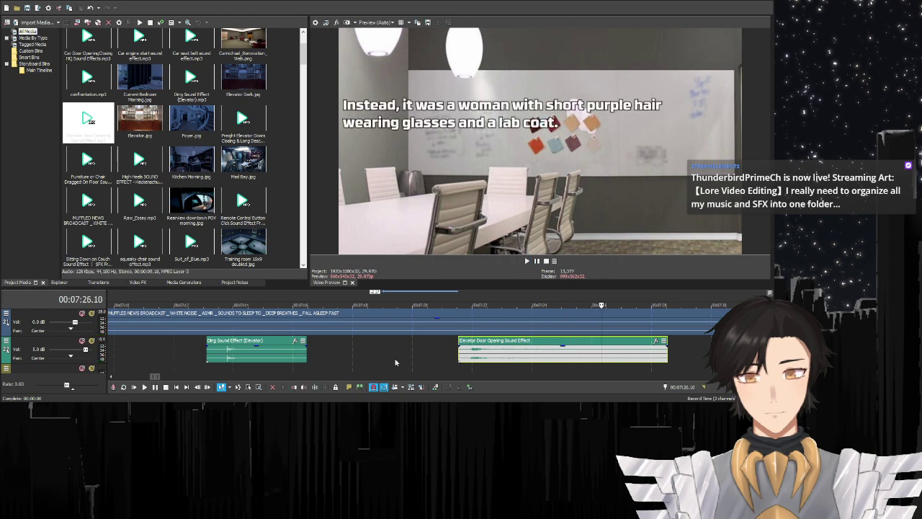
click(572, 356)
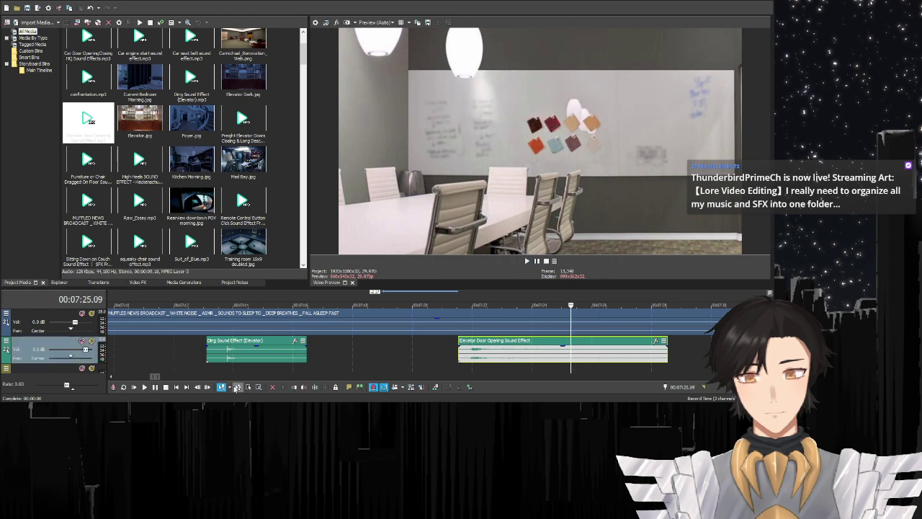
click(304, 387)
- Play the video from 00:07:21.16 through the captions about the bag dropped onto the table, replaying the last part
click(459, 355)
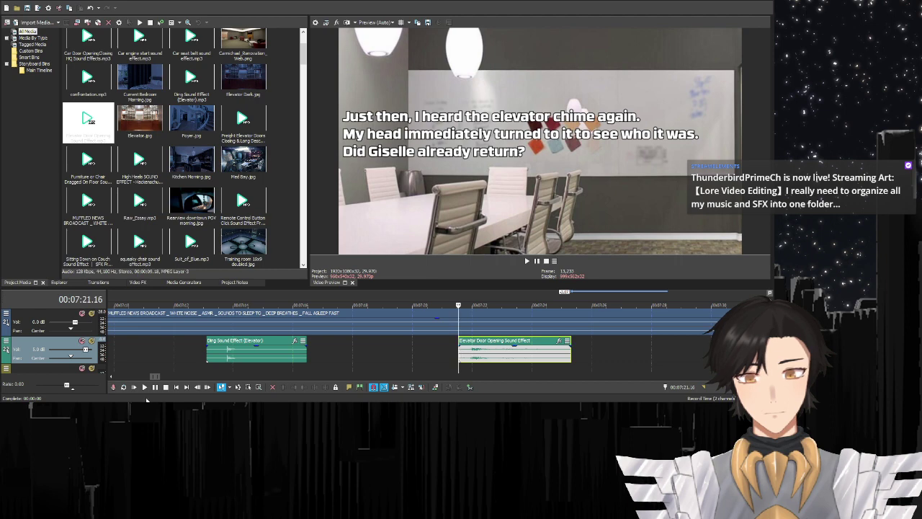
click(157, 389)
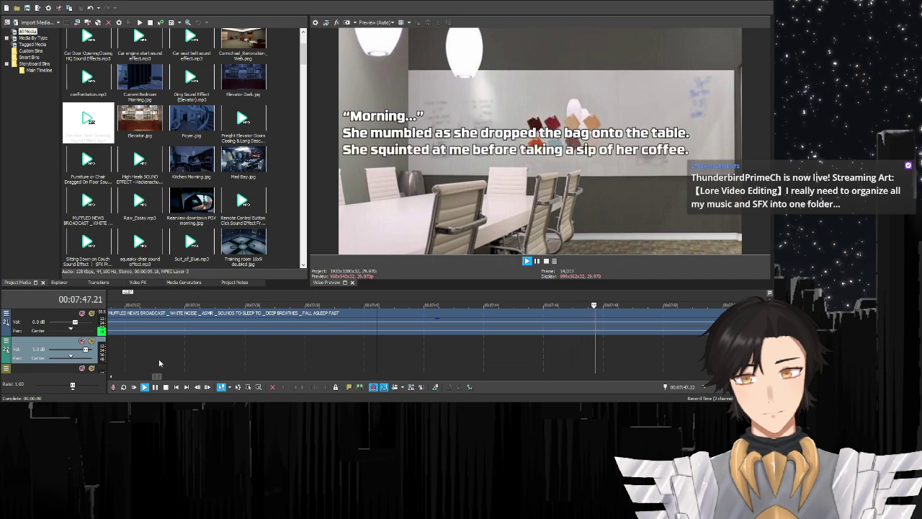
click(302, 359)
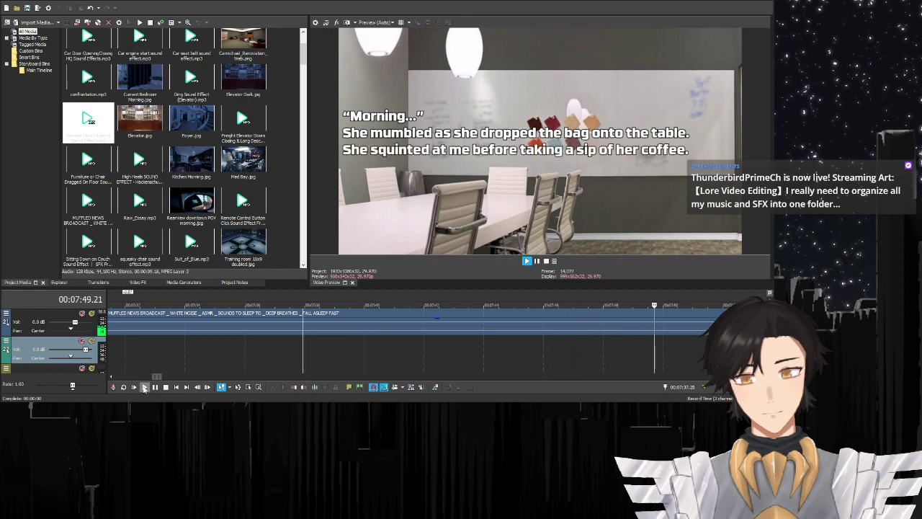
click(144, 387)
click(154, 387)
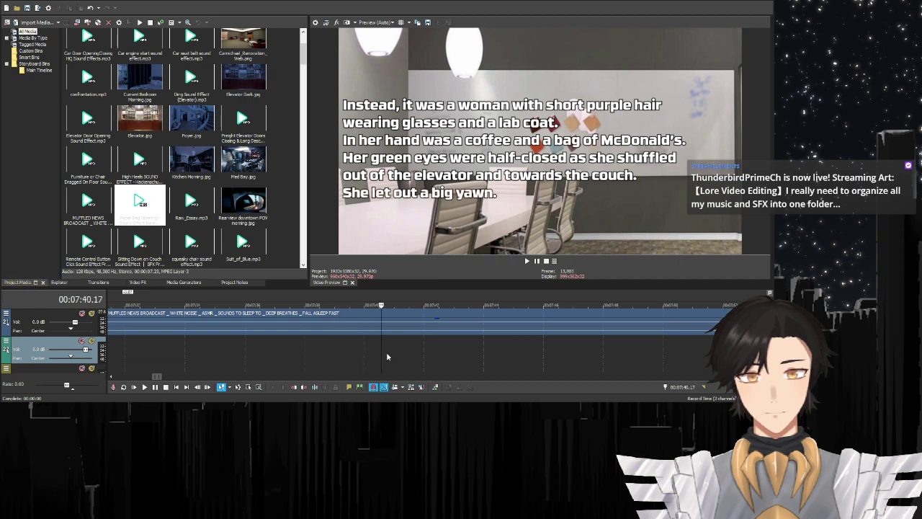
- Add the Paper Bag Opening sound at 00:07:44.01 on the elevator effects track, play it, and trim its end at 00:07:46.15
click(431, 349)
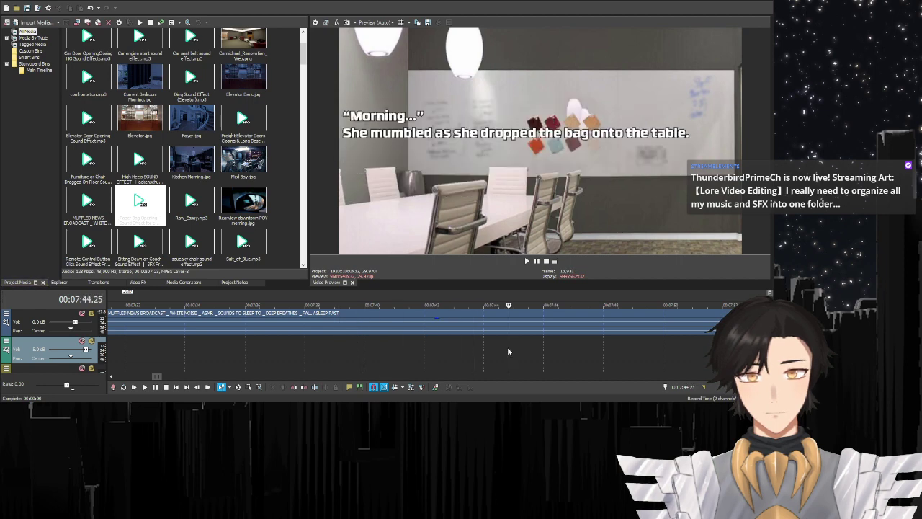
drag(140, 203, 497, 358)
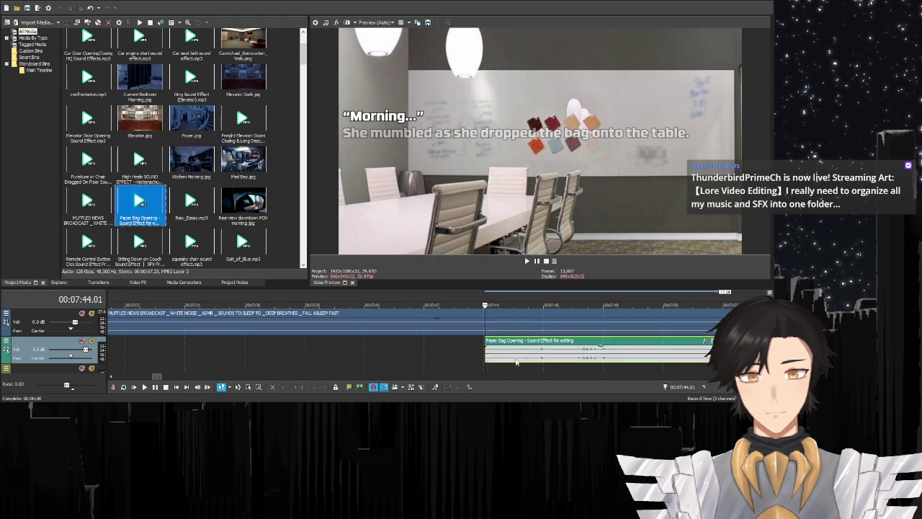
click(156, 388)
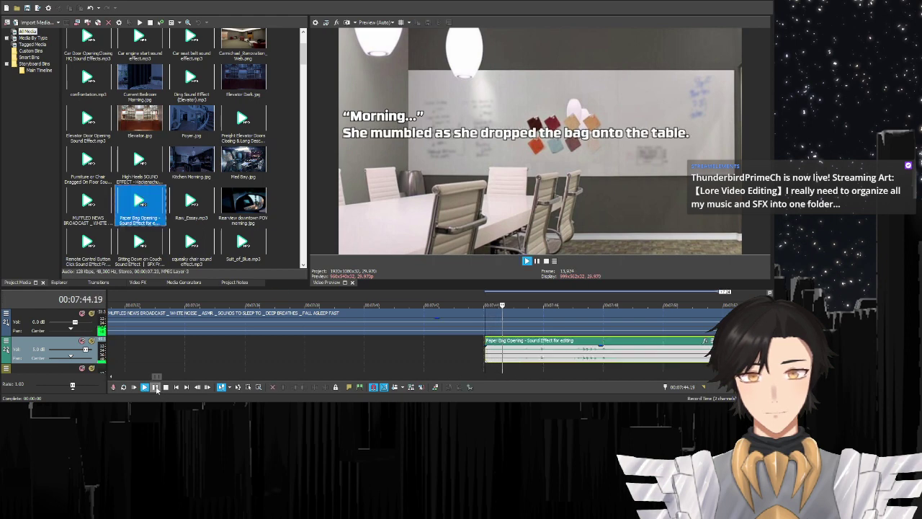
click(157, 388)
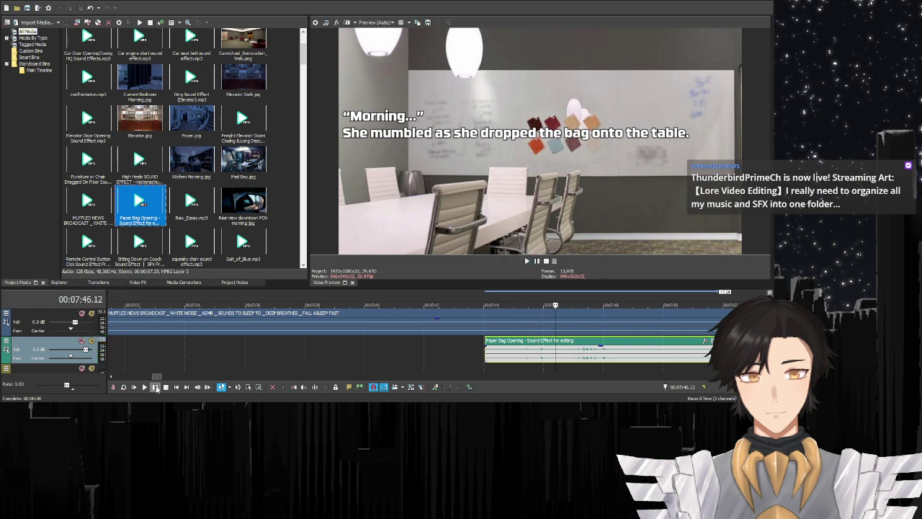
click(303, 387)
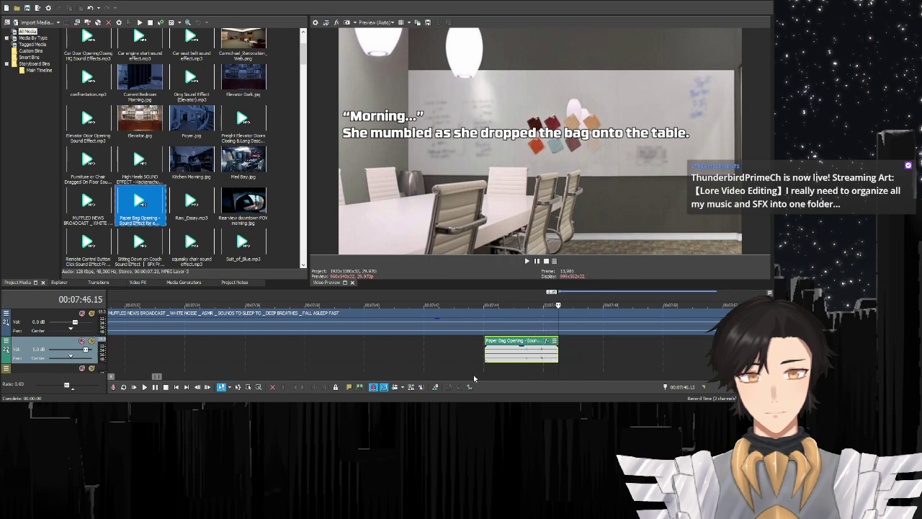
- Play the conversation captions after the paper bag sound and replay up to the "yanked me up from my seat" caption at 00:08:06.15
click(157, 388)
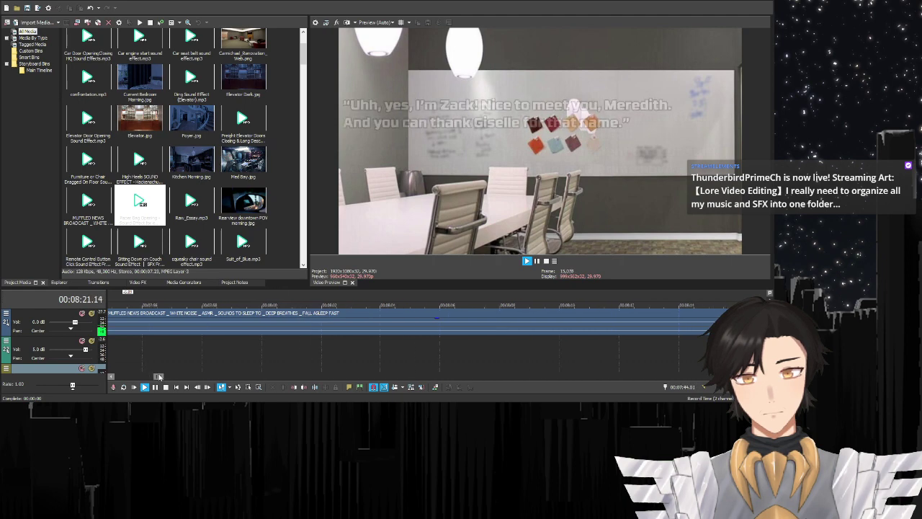
click(251, 355)
click(144, 387)
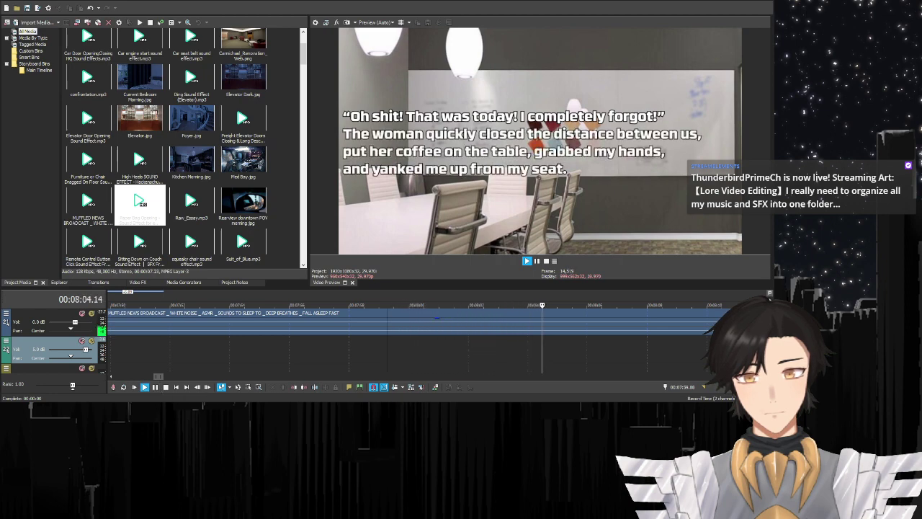
click(165, 387)
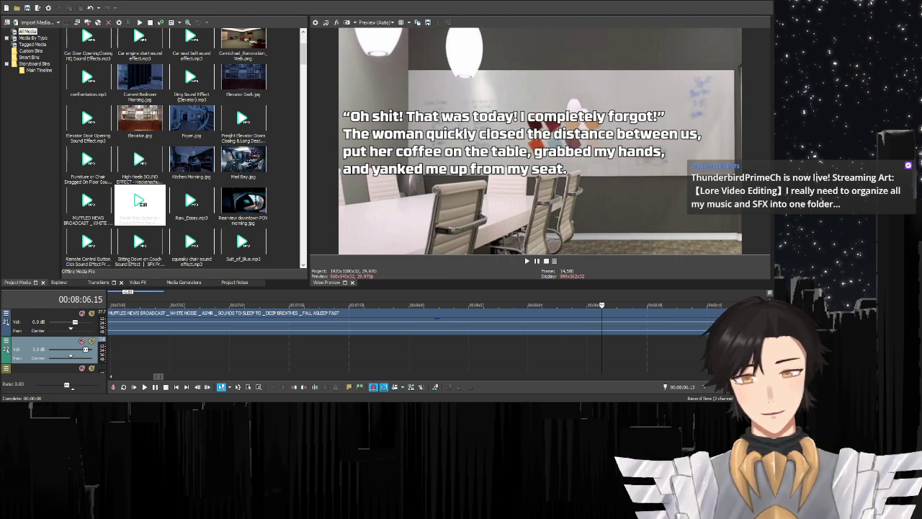
key(Return)
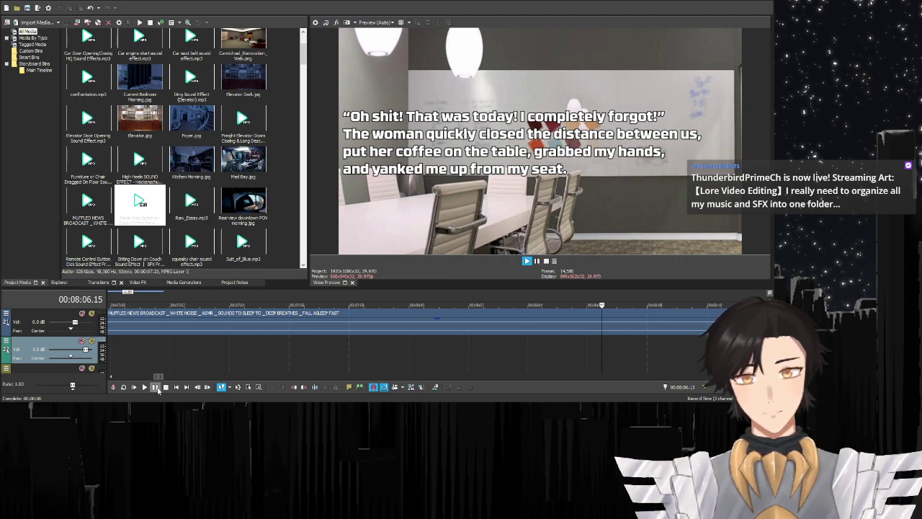
- Play the video from 00:08:06.15 up to the "elevator dinged once more" caption and locate its text clip on the timeline
click(156, 387)
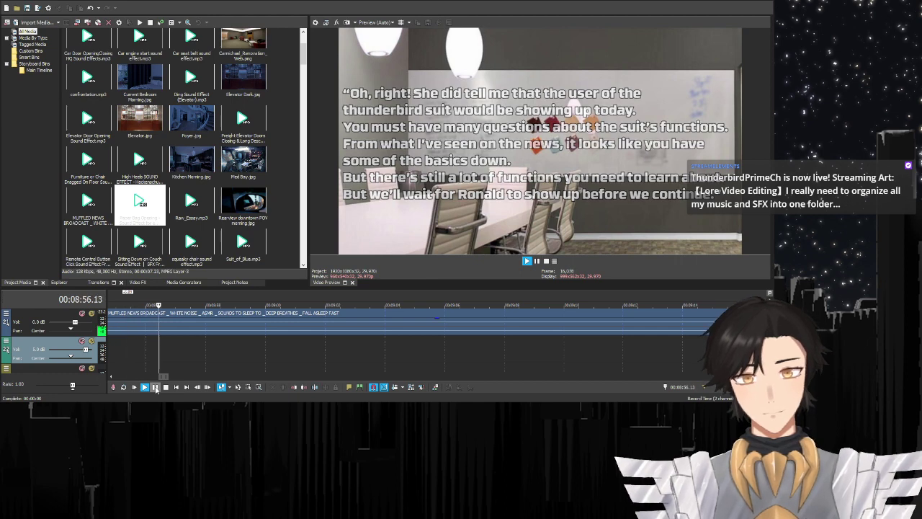
click(156, 387)
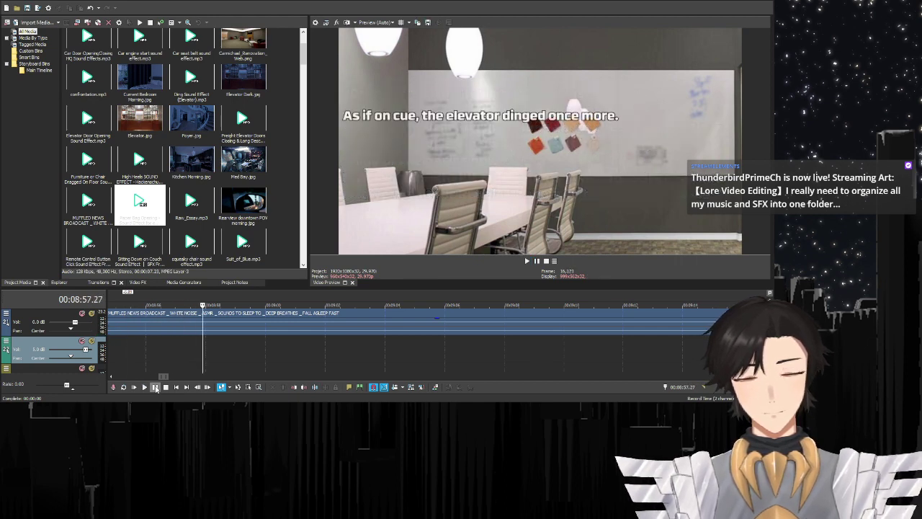
mouse_move(164, 376)
mouse_down()
mouse_move(145, 380)
mouse_move(159, 378)
mouse_up()
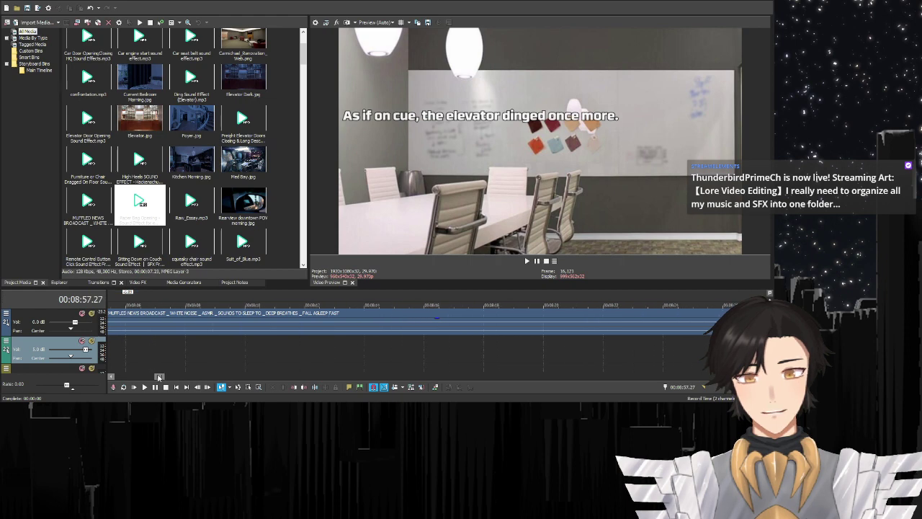
scroll(418, 339, up, 3)
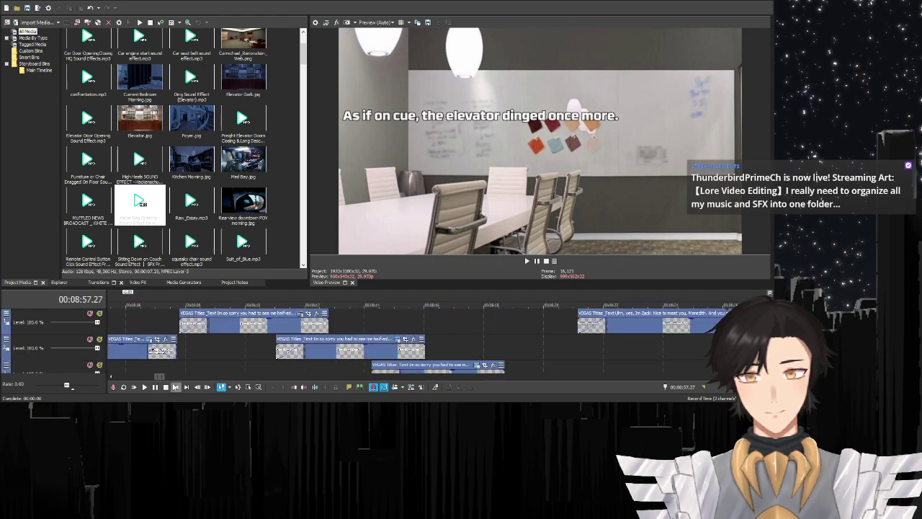
drag(162, 376, 165, 377)
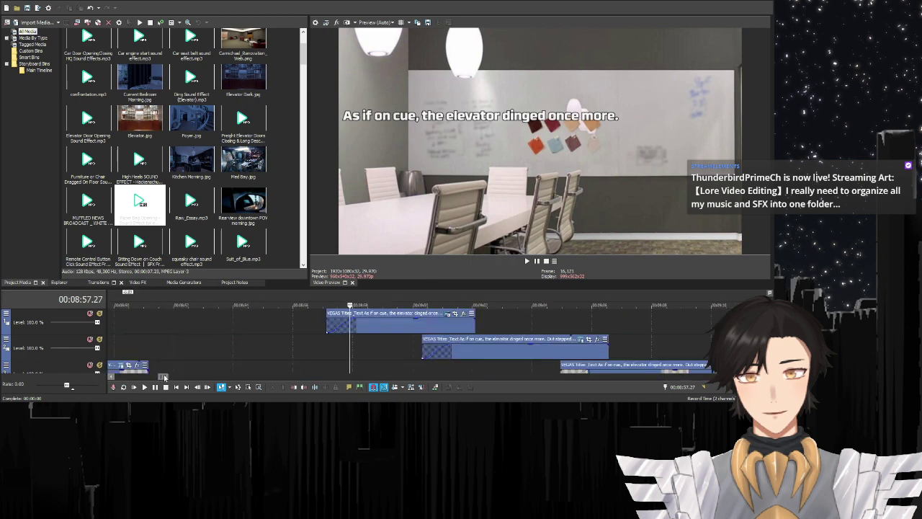
- Add the Ding Sound Effect (Elevator) to the elevator effects track at the caption's start, 00:08:57.03
click(327, 325)
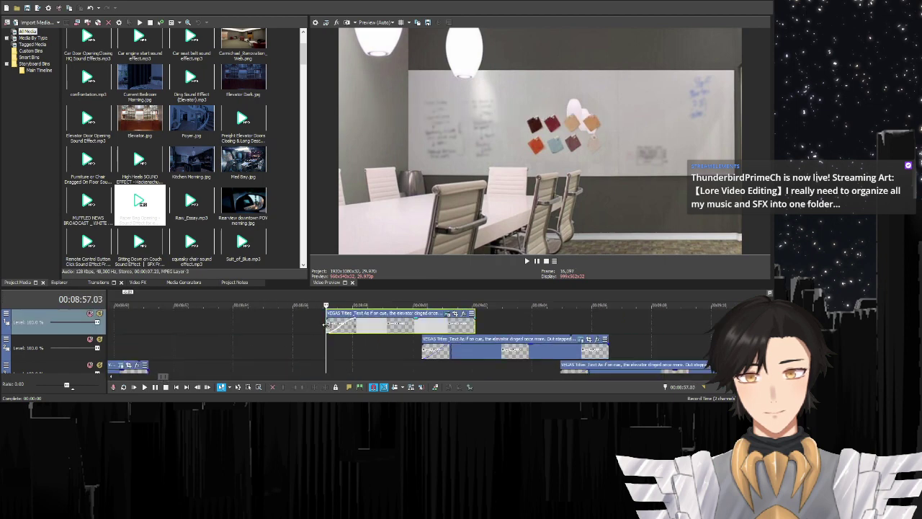
click(193, 79)
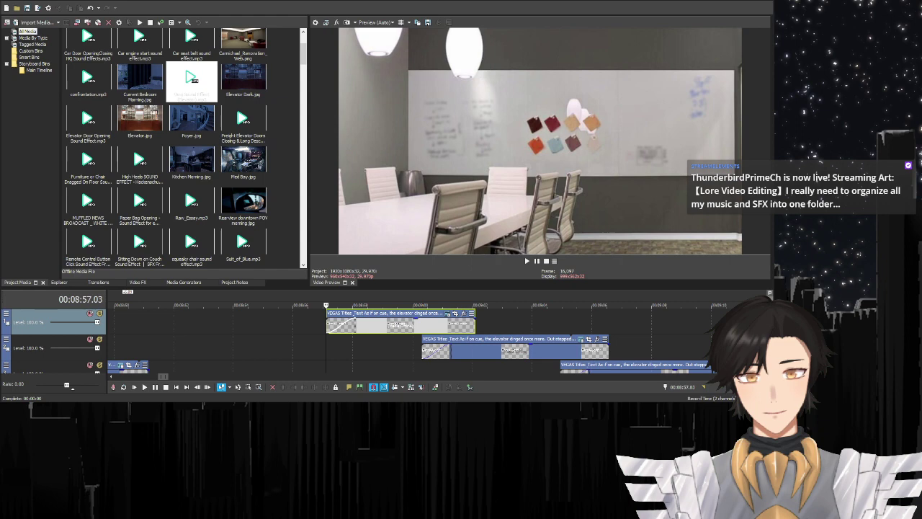
double_click(193, 79)
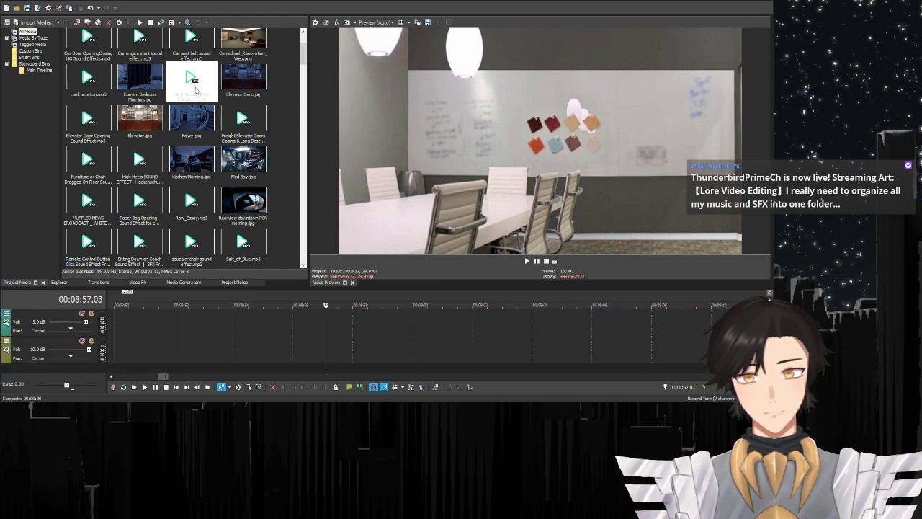
drag(194, 89, 336, 321)
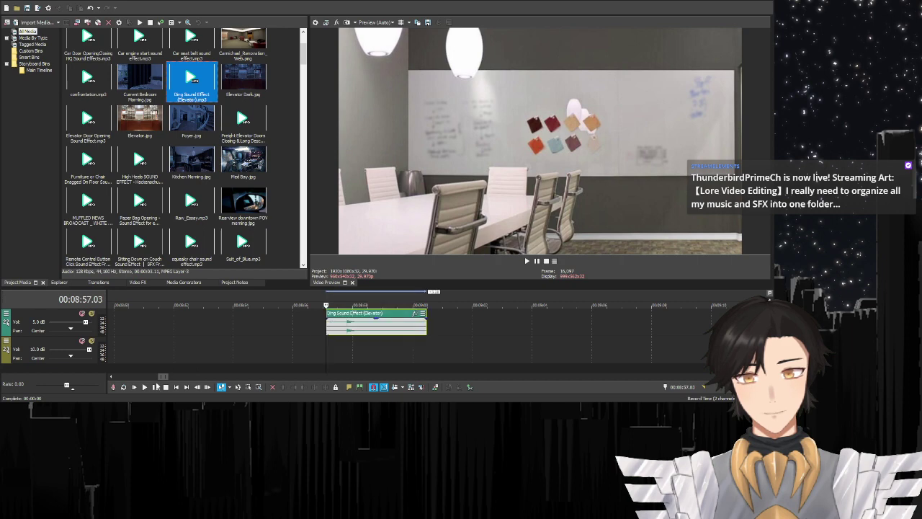
- Play the elevator ding with its caption and trim the end of the sound clip at 00:08:59.09
click(155, 387)
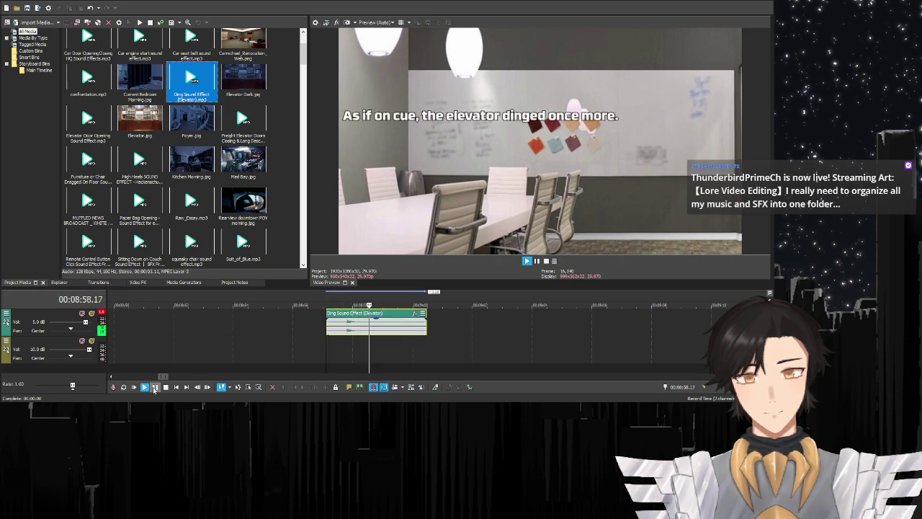
click(154, 387)
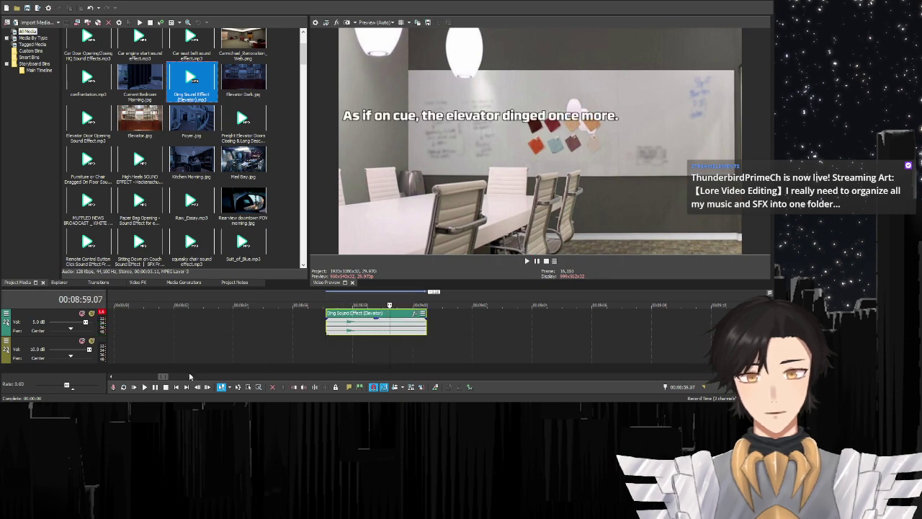
key(space)
key(space)
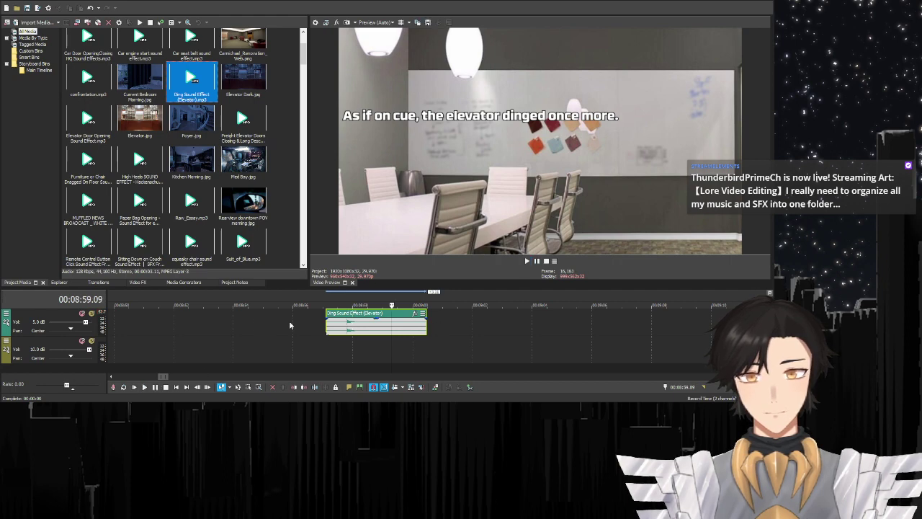
click(304, 388)
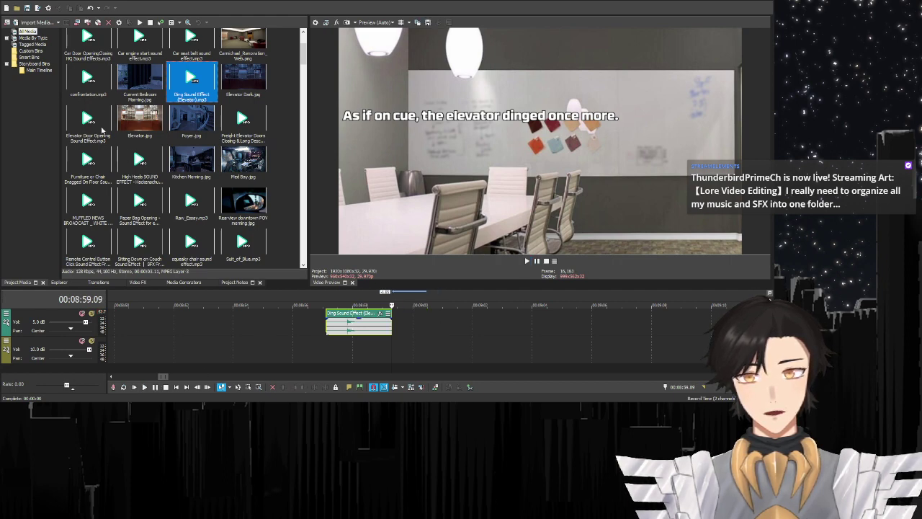
- Add the Elevator Door Opening sound after the ding, trim its start at 00:09:02.00, and move it against the ding's end at 00:08:59.09
drag(102, 130, 397, 328)
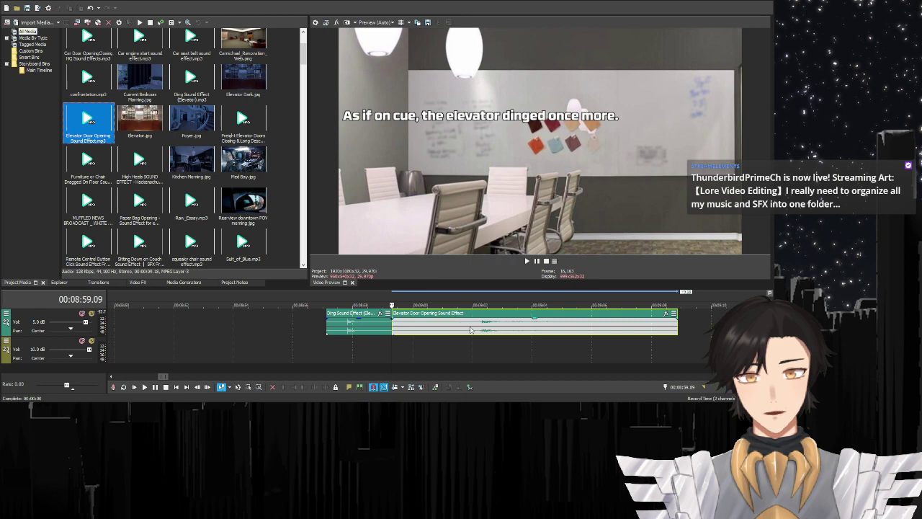
click(471, 330)
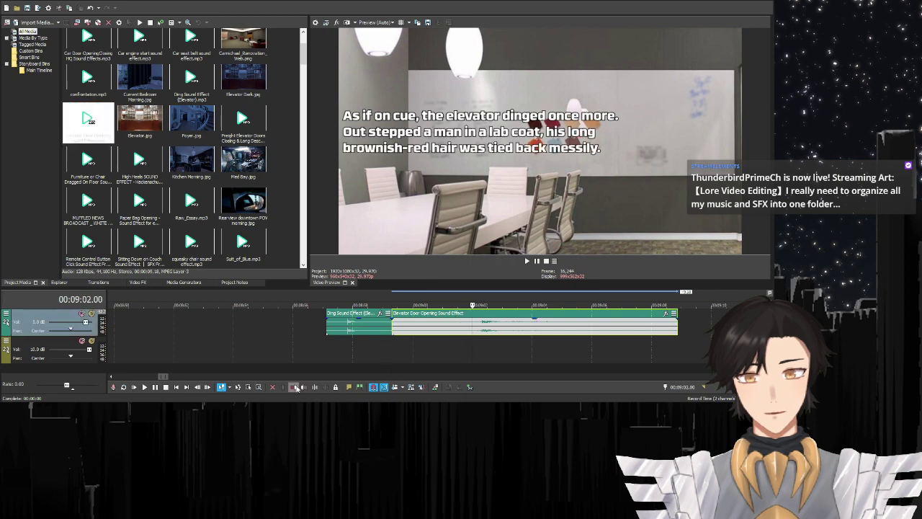
drag(404, 324, 426, 322)
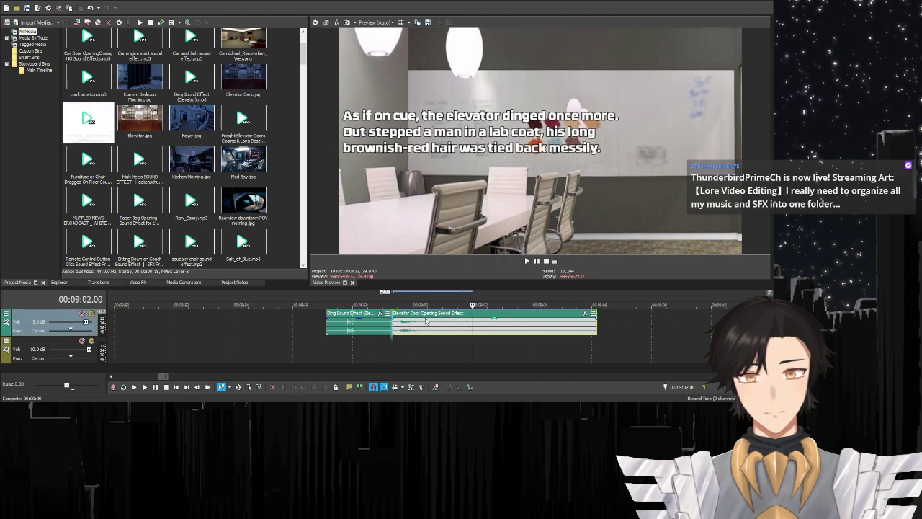
click(393, 353)
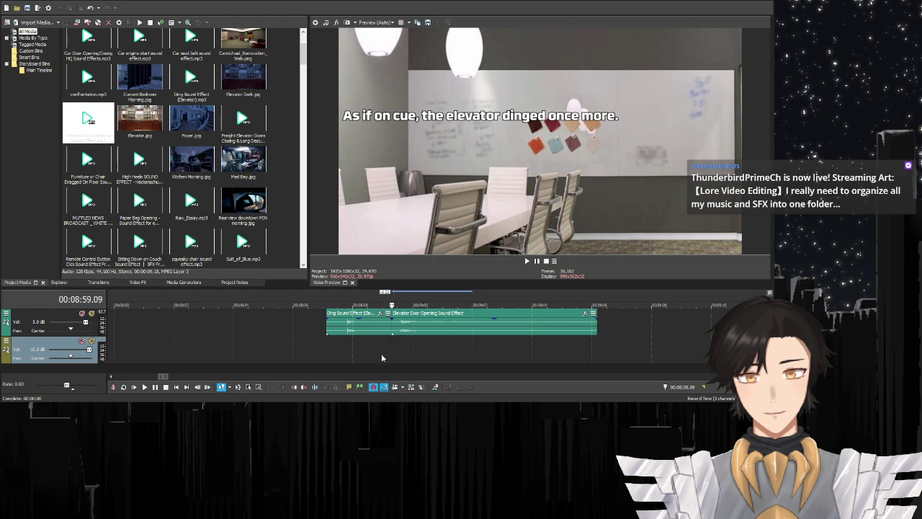
- Play the elevator door opening sound from 00:08:59.09 and trim the end of its clip at 00:09:03.13
click(149, 389)
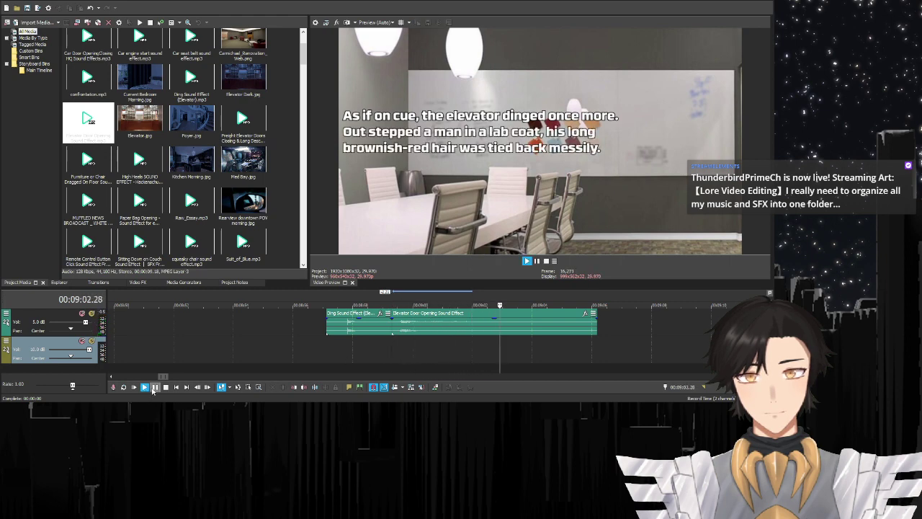
key(Return)
click(510, 329)
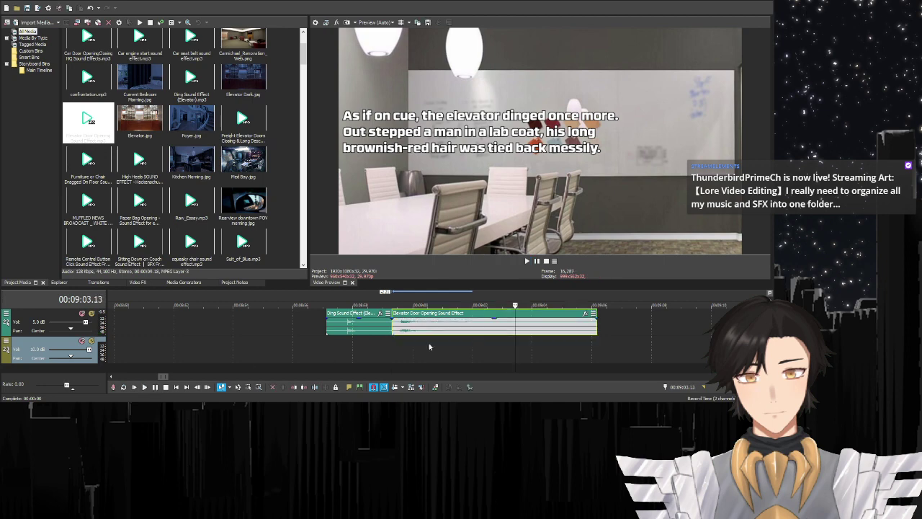
click(304, 387)
- Play on to the caption about picking up the bag at 00:09:36.12 and check its text clip on the timeline
click(159, 389)
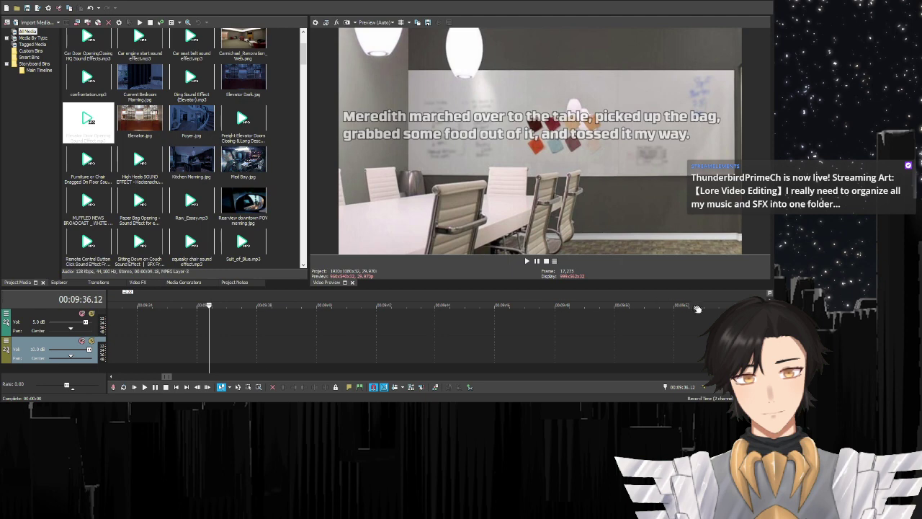
drag(769, 300, 769, 290)
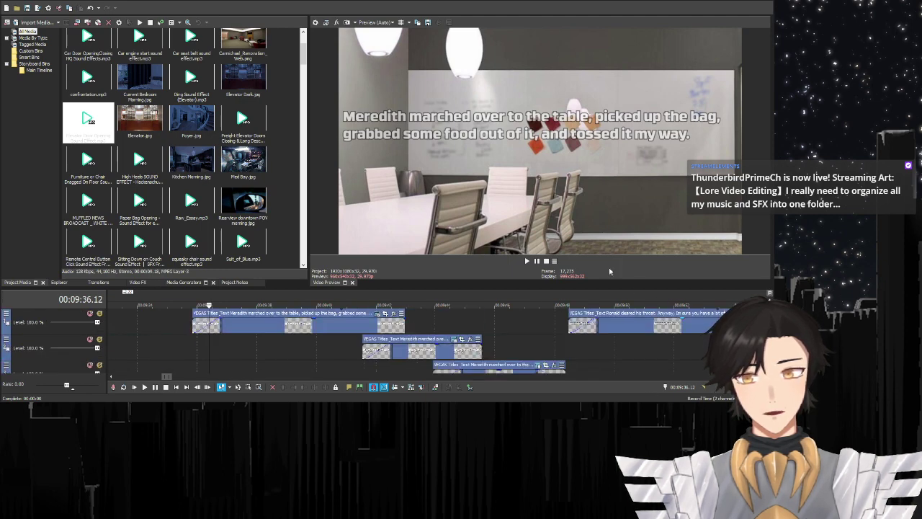
mouse_move(769, 290)
mouse_down()
mouse_move(769, 317)
mouse_move(769, 303)
mouse_up()
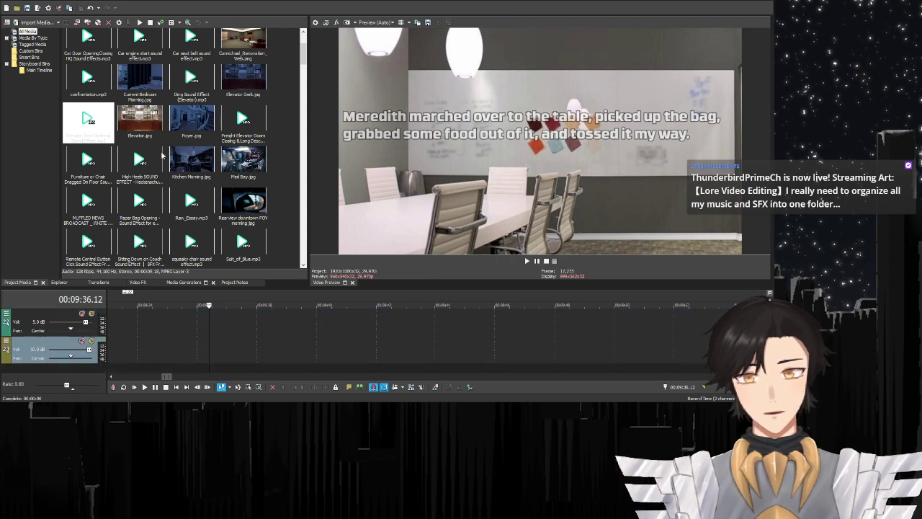
- Add the Paper Bag Opening sound at the bag caption, trim its start at 00:09:36.12, and play it through 00:09:40.21
drag(141, 208, 214, 327)
drag(278, 320, 248, 316)
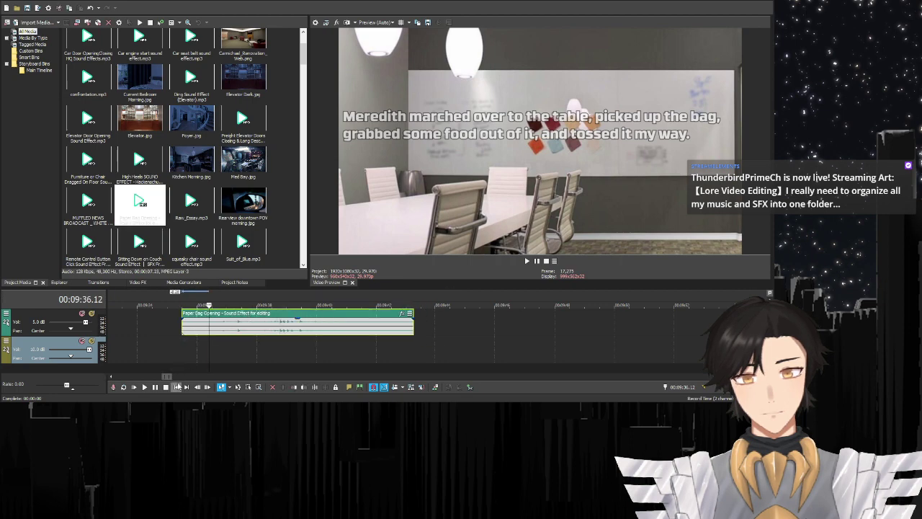
click(294, 387)
click(156, 388)
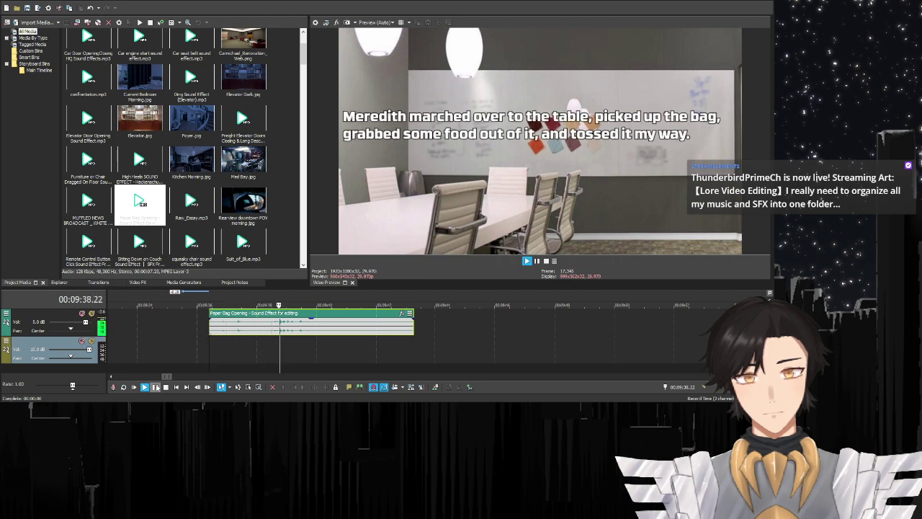
click(156, 388)
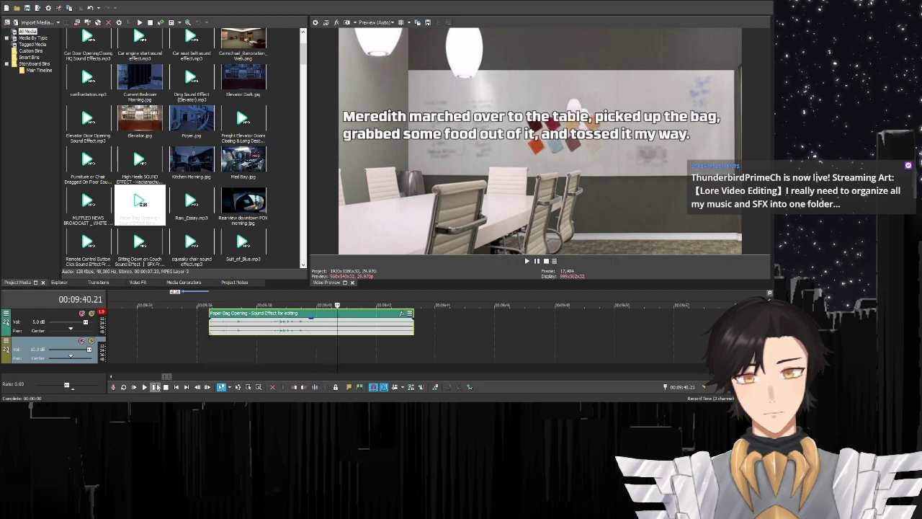
- Play the captions from 00:09:40.21 through the manual and training dialogue to the briefcase caption at 00:10:29.13
click(156, 387)
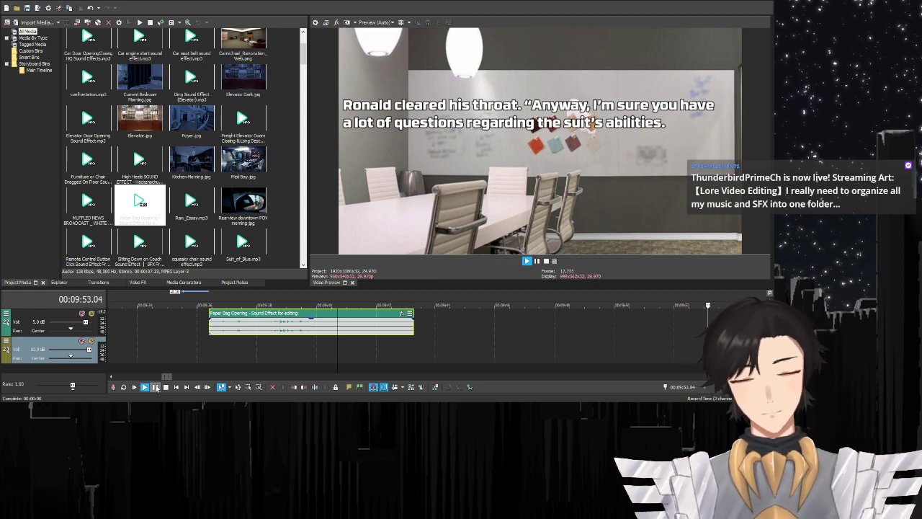
click(156, 387)
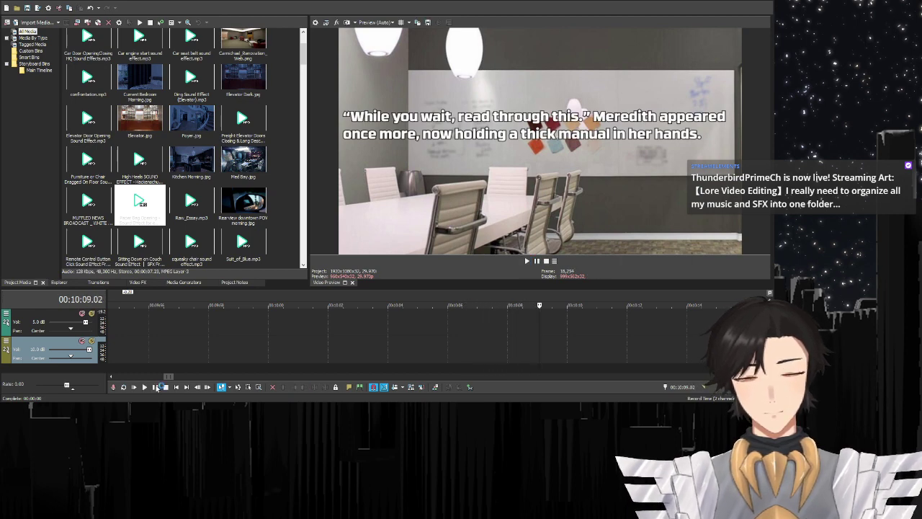
click(155, 387)
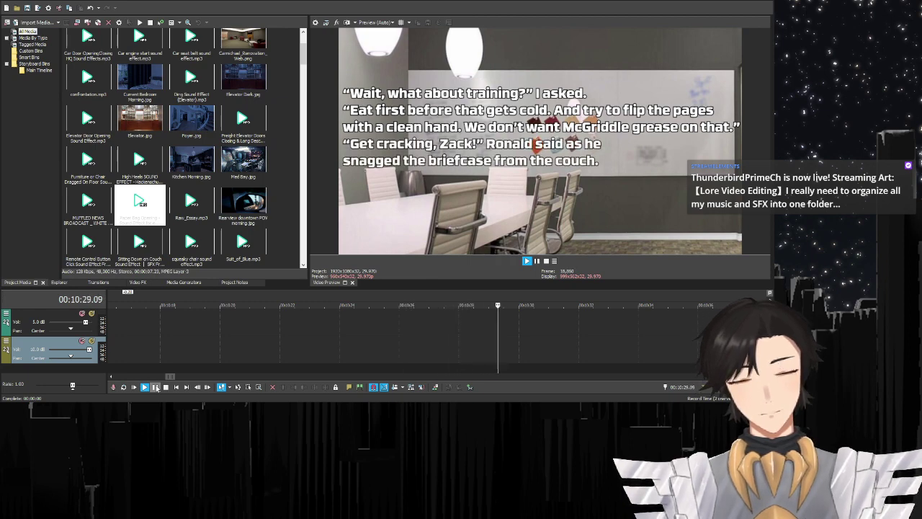
click(156, 387)
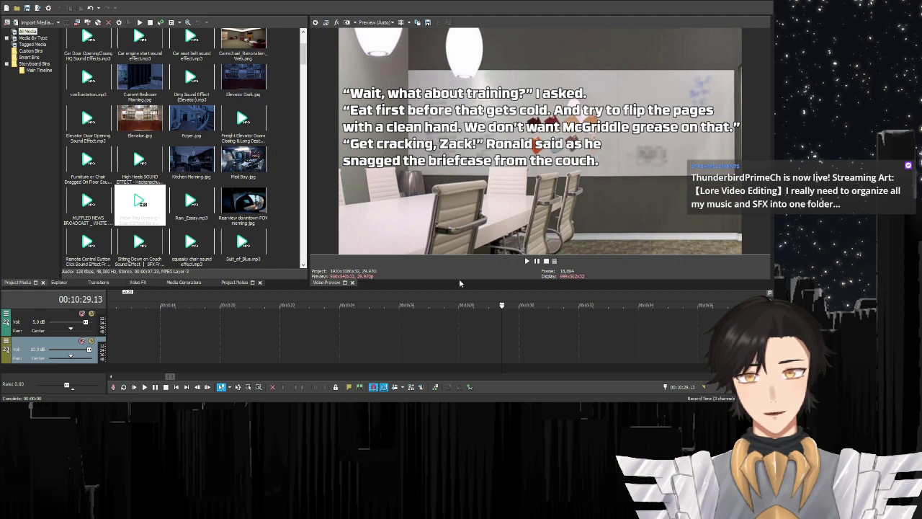
- Add the Brief Case Open and Close sound on the track below the elevator effects, starting at 00:10:27.04, and play it with the briefcase caption
click(495, 327)
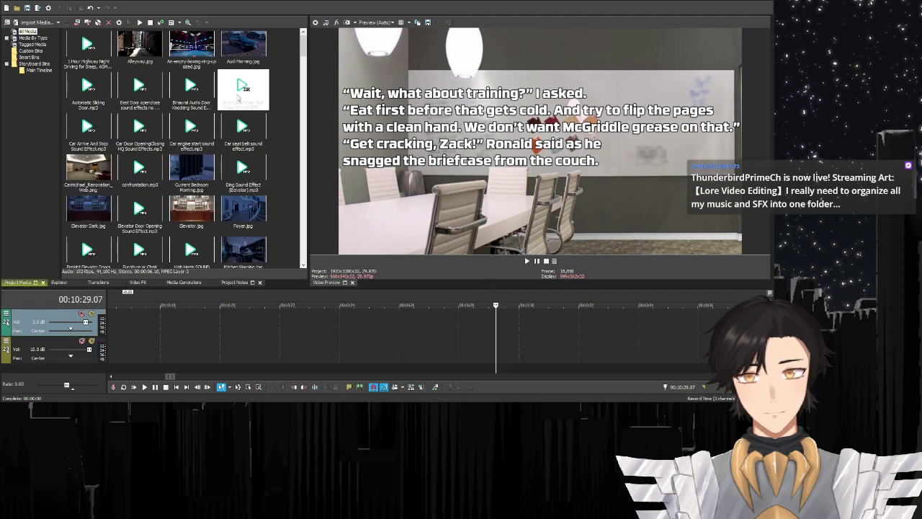
drag(239, 95, 453, 346)
click(387, 317)
key(space)
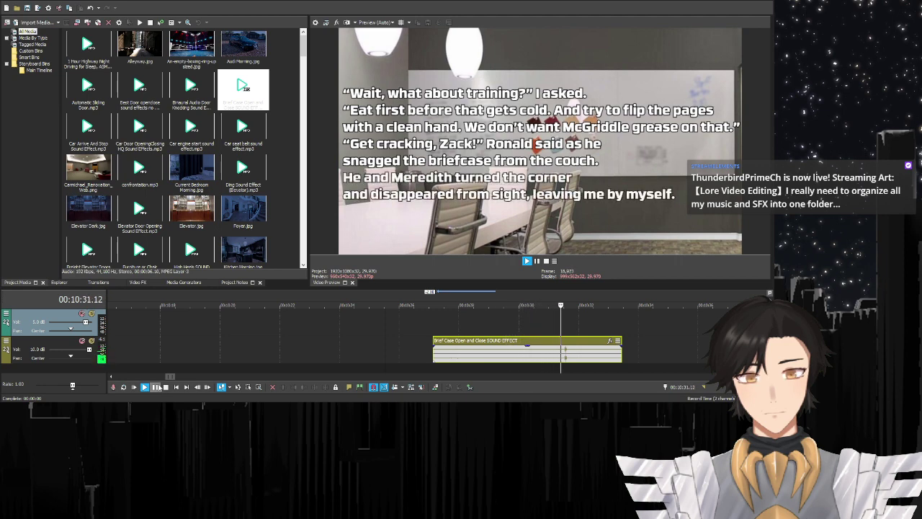
click(156, 387)
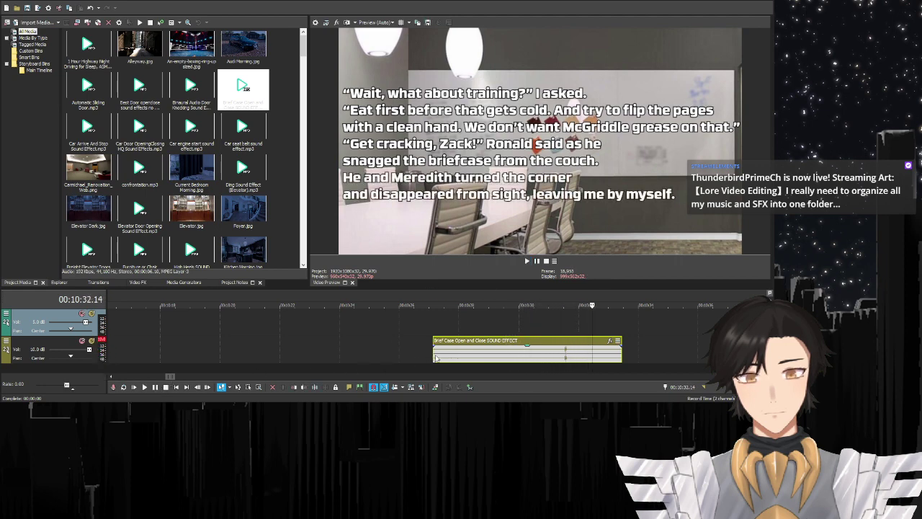
- Move the briefcase sound clip slightly earlier, to start at about 00:10:26, and play it up to 00:10:28.09
click(433, 356)
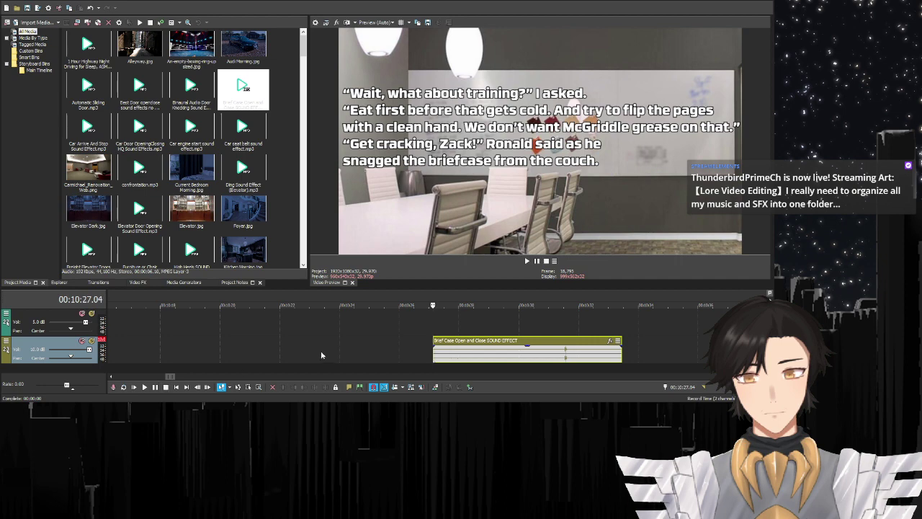
click(394, 345)
click(475, 342)
drag(476, 341, 456, 341)
click(156, 387)
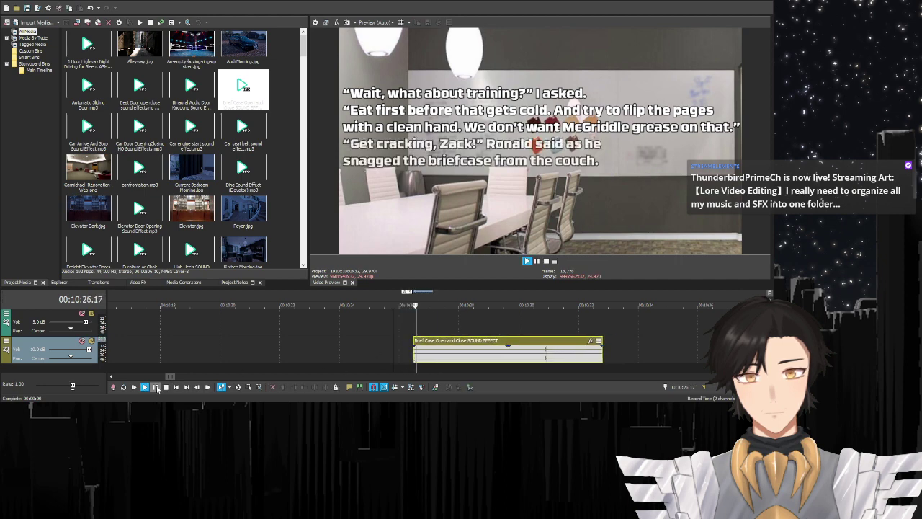
click(156, 387)
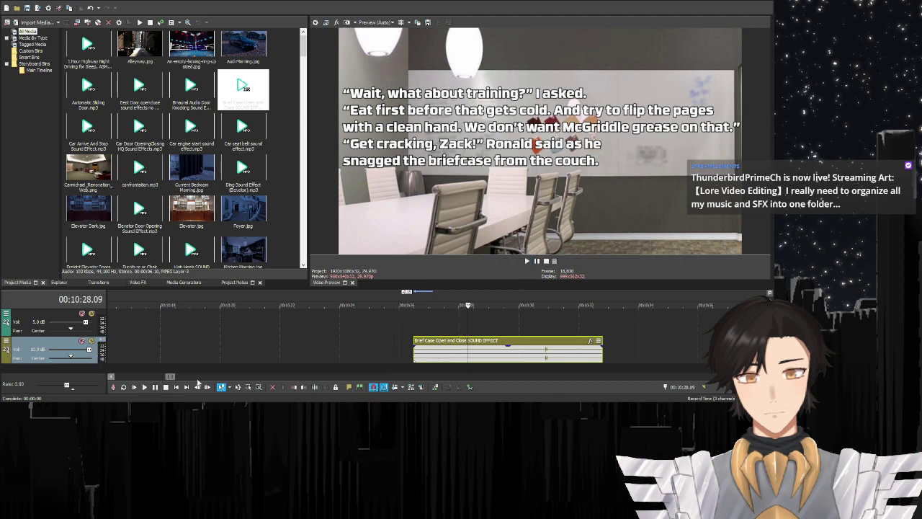
- Trim the end of the briefcase sound clip to 00:10:28.09 and play the captions through 00:10:37.01
click(313, 387)
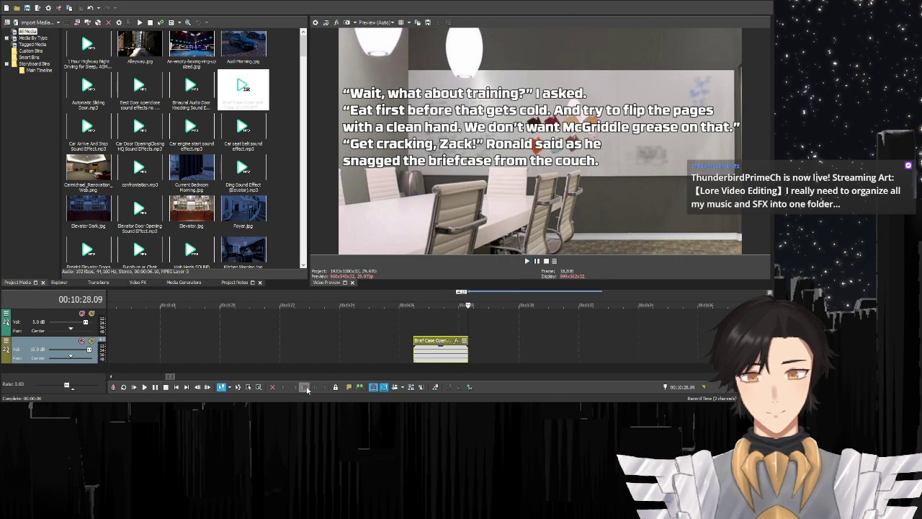
click(155, 387)
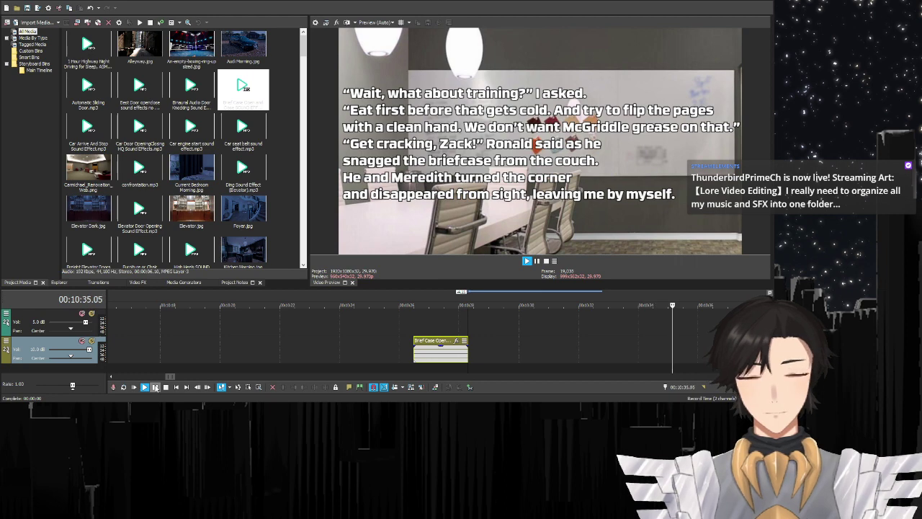
click(155, 388)
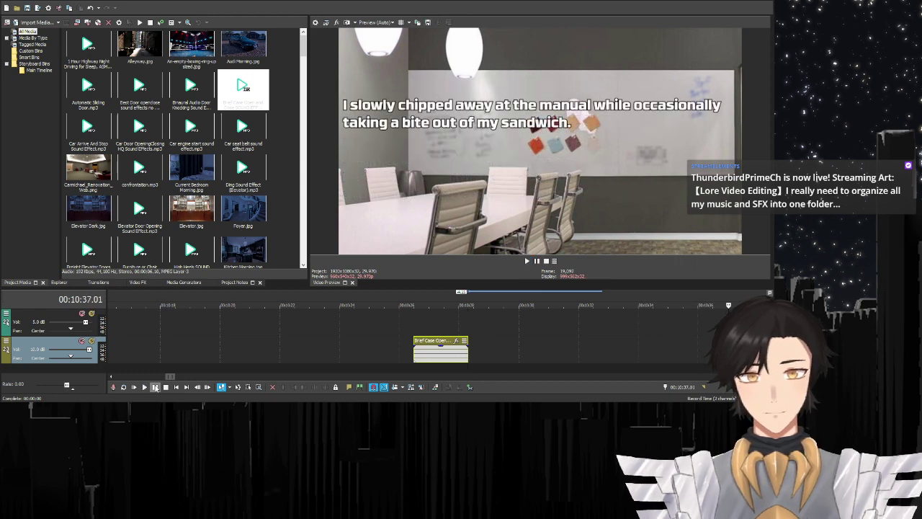
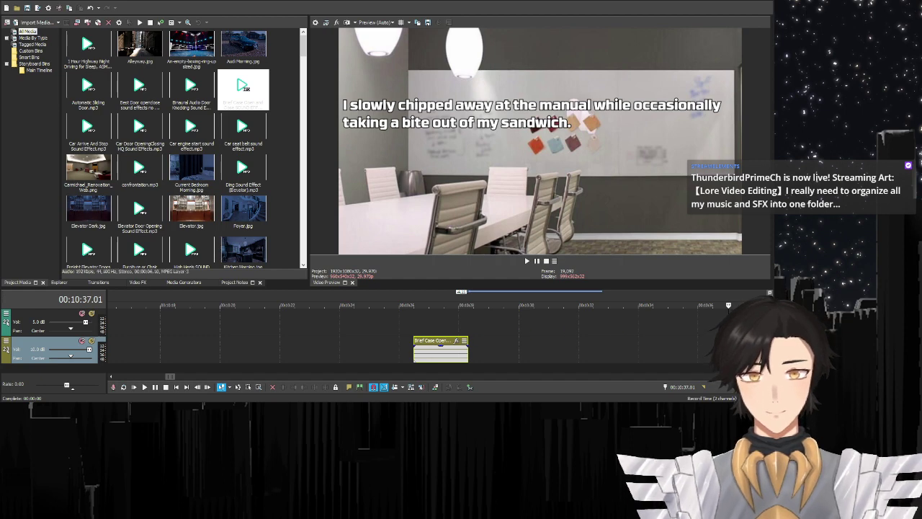
- Add the Book Page Turn Flip sound above the briefcase track at 00:10:36.03, where the "I slowly chipped away" caption starts, and play through 00:10:42.17
click(441, 351)
click(695, 342)
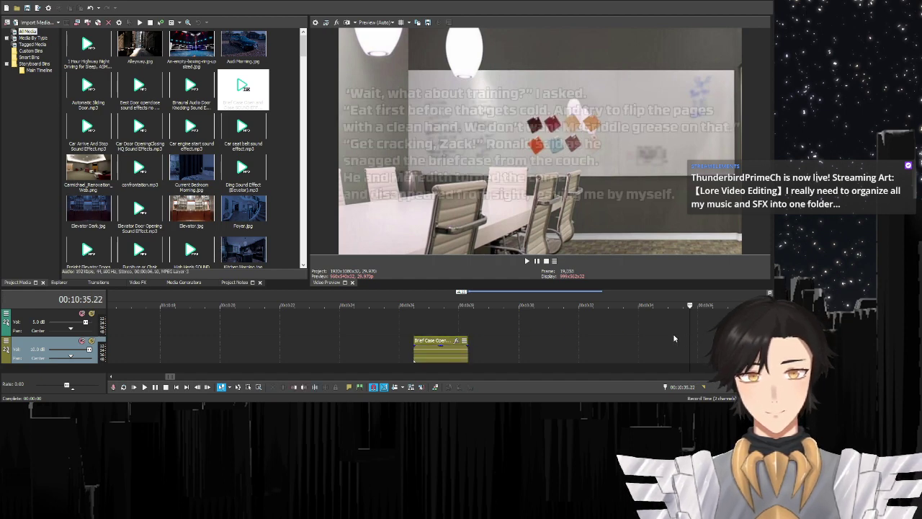
click(673, 330)
click(716, 322)
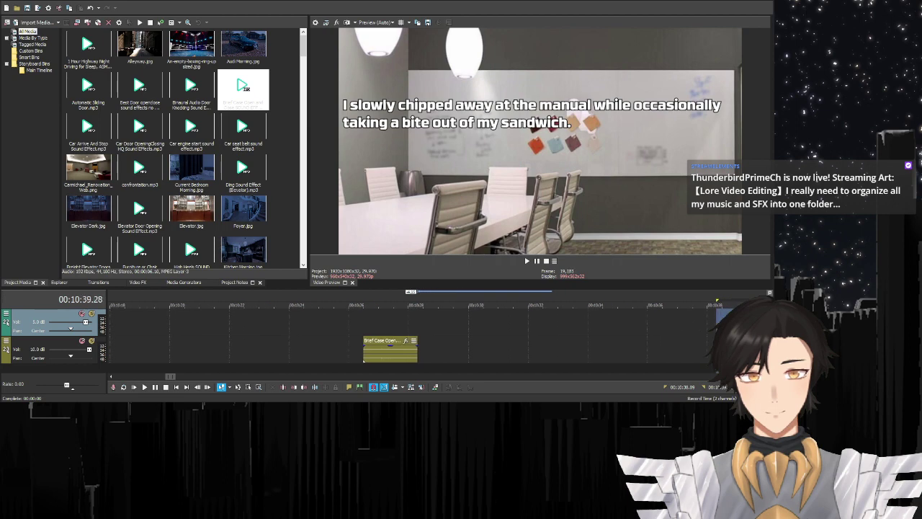
click(621, 332)
click(558, 332)
scroll(415, 338, up, 3)
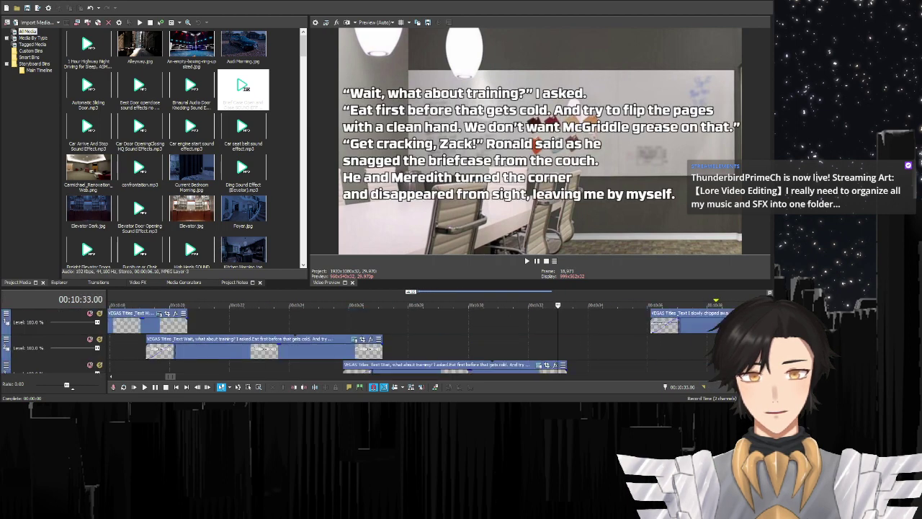
click(653, 326)
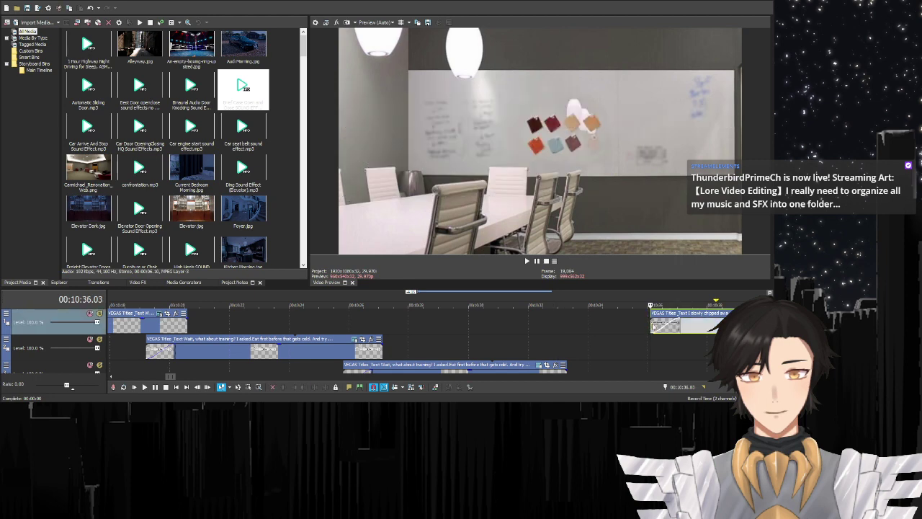
scroll(415, 339, down, 3)
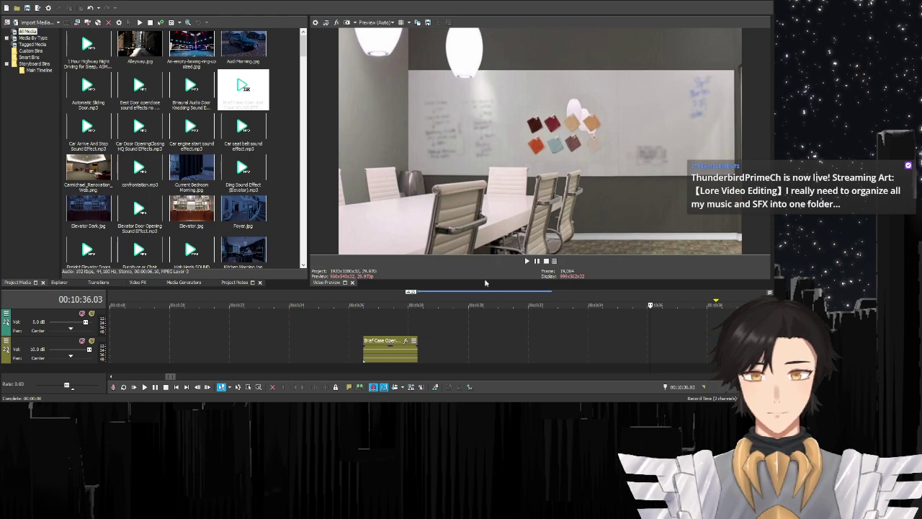
drag(239, 100, 655, 320)
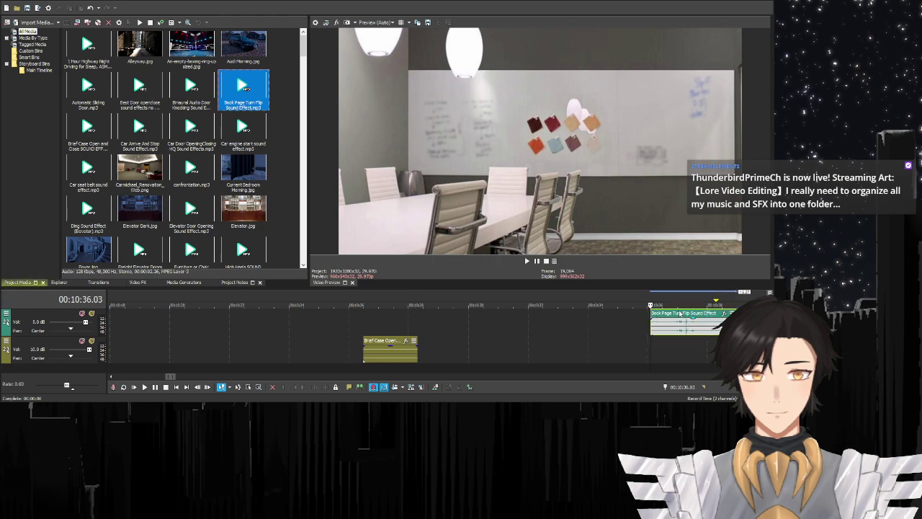
key(space)
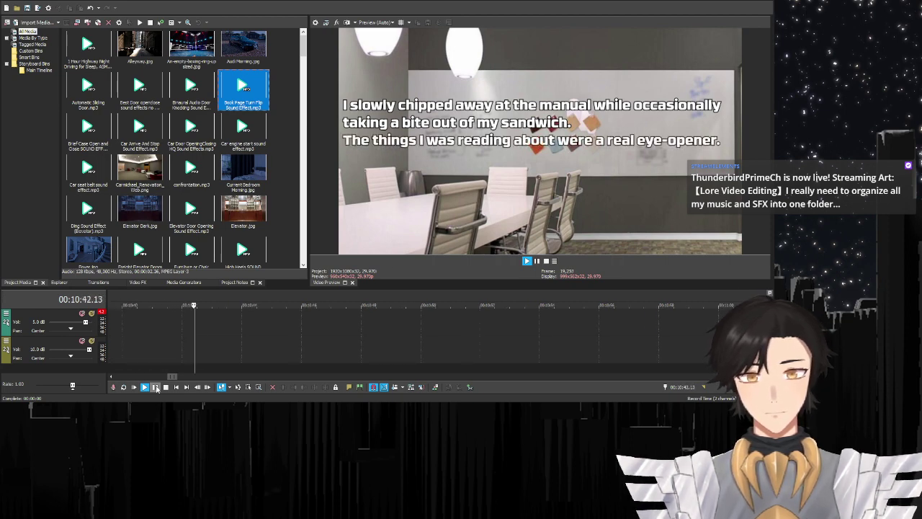
click(155, 387)
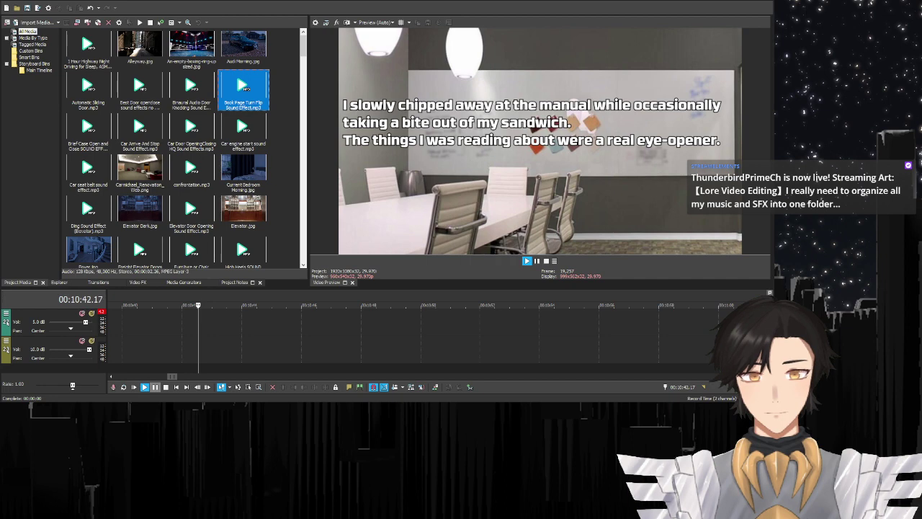
- Add another Book Page Turn Flip sound at 00:10:40.17, where the "real eye-opener" caption starts, and play it through 00:10:44.00
scroll(238, 339, up, 3)
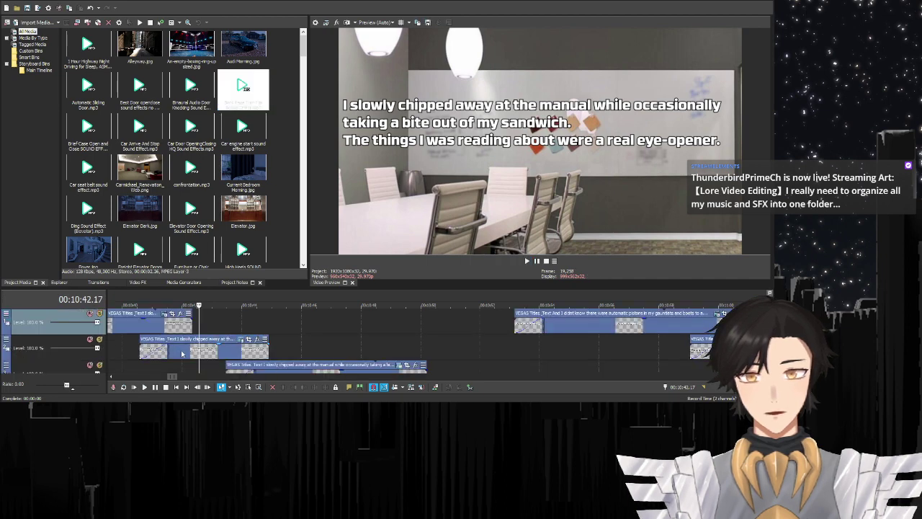
click(306, 357)
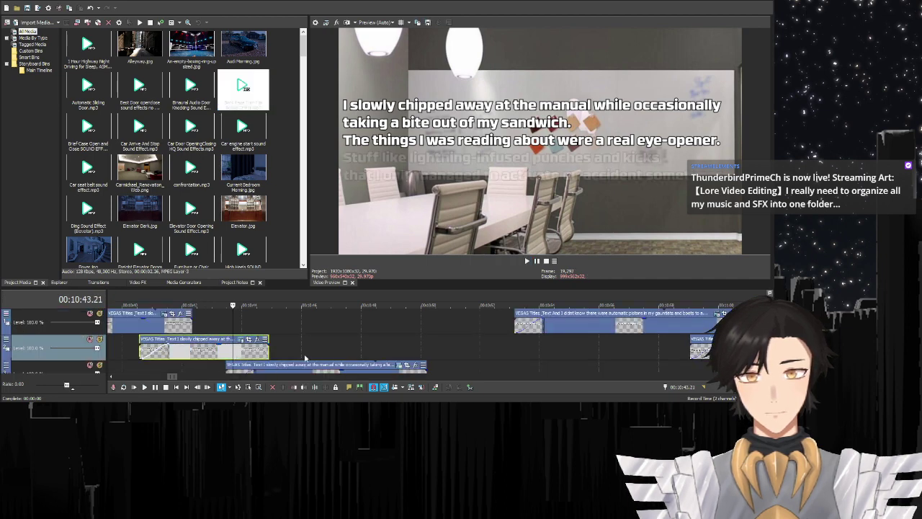
click(141, 350)
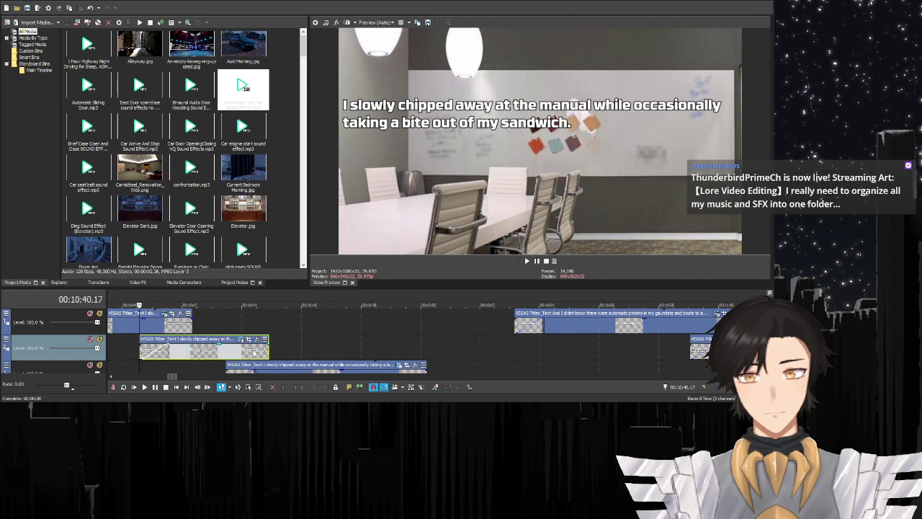
scroll(266, 341, up, 3)
scroll(418, 341, down, 6)
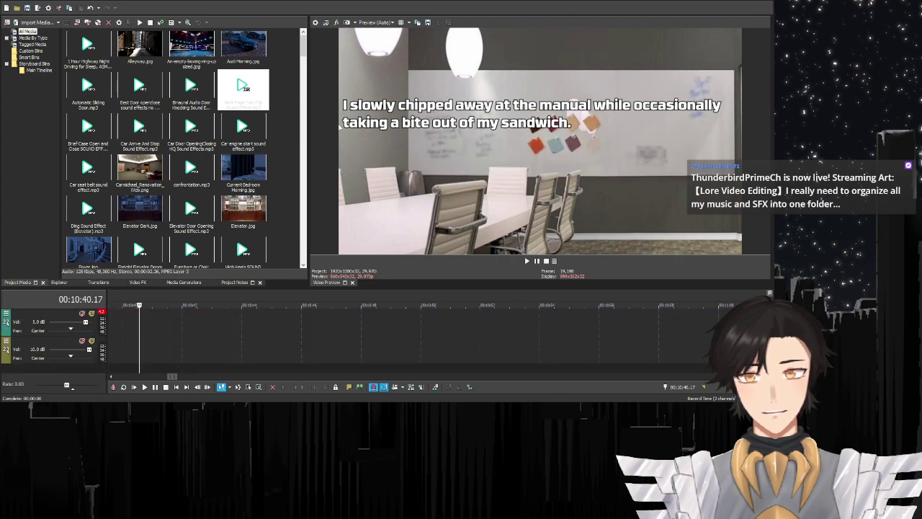
drag(243, 87, 148, 330)
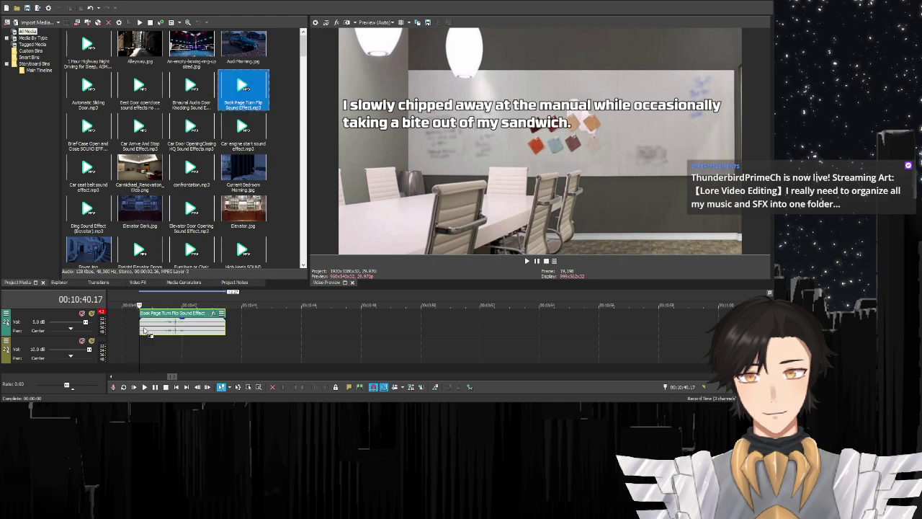
click(144, 387)
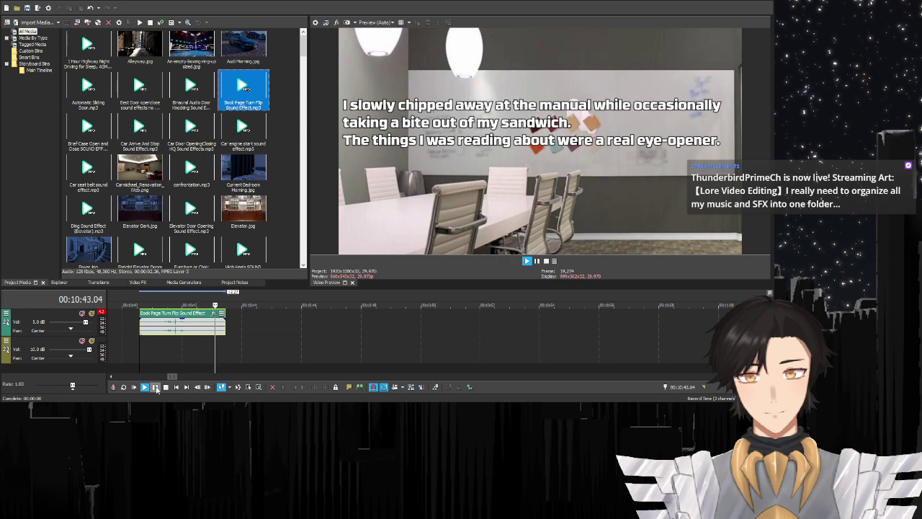
key(space)
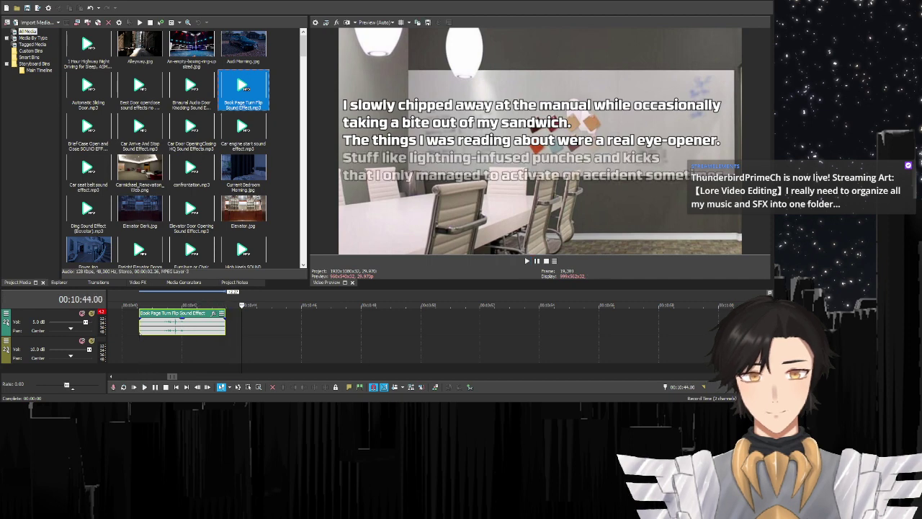
- Add a Book Page Turn Flip sound at 00:10:43.14, where the lightning-infused punches caption starts, and play through 00:10:55.07
scroll(280, 370, up, 5)
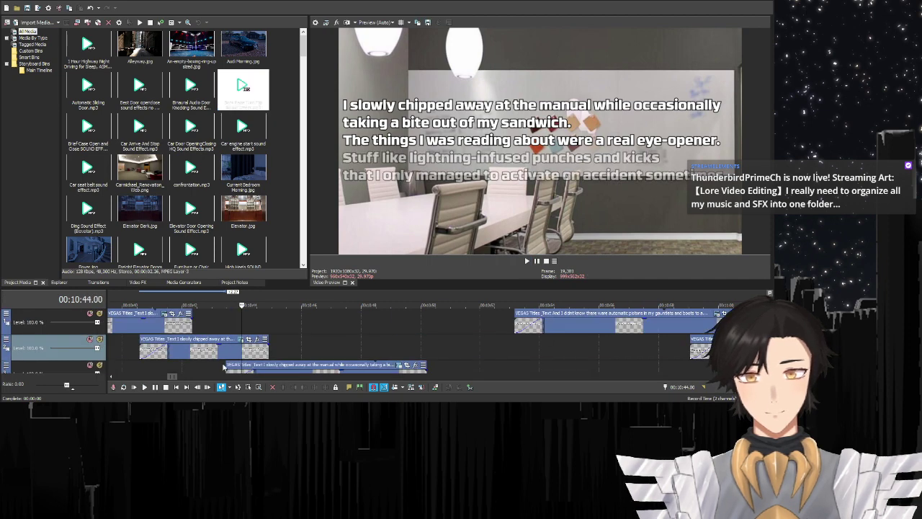
click(225, 364)
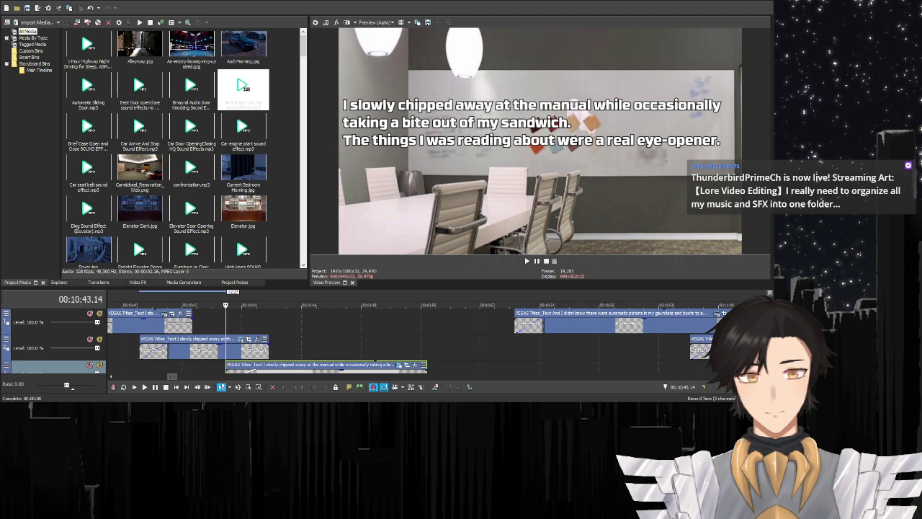
scroll(404, 339, down, 5)
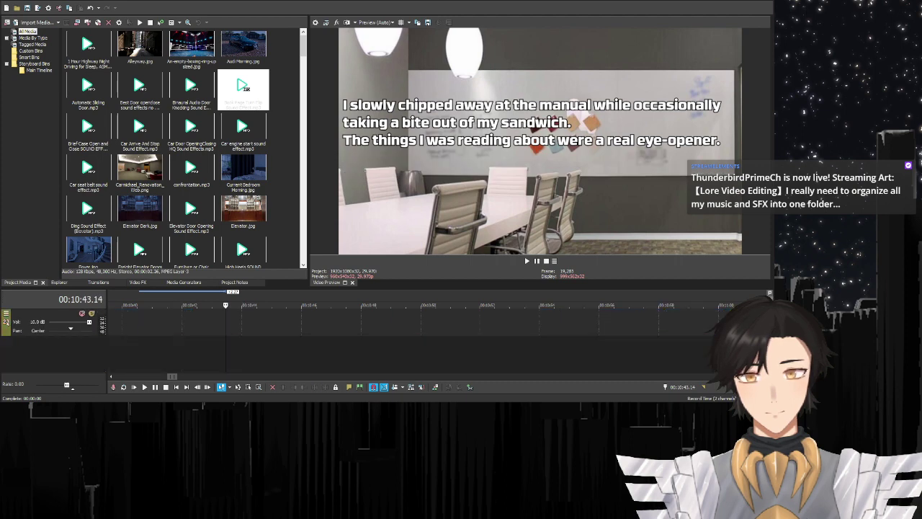
scroll(403, 339, up, 2)
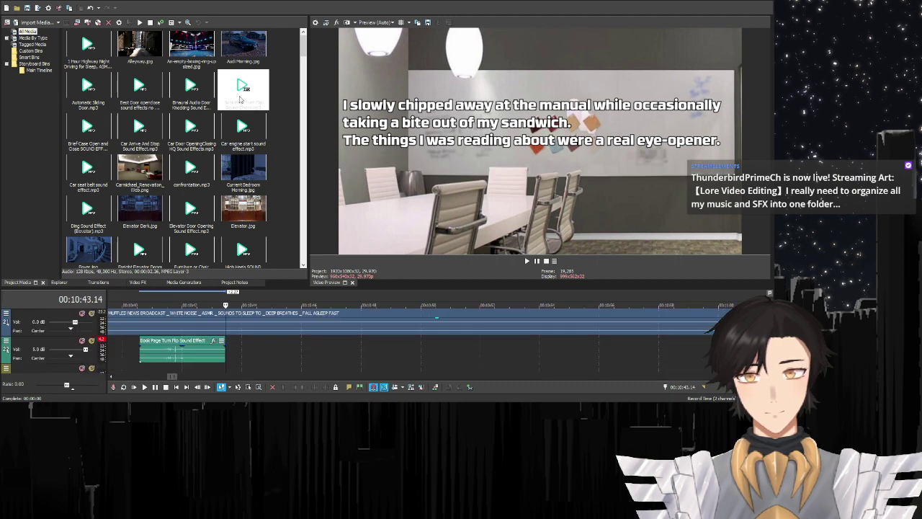
double_click(241, 100)
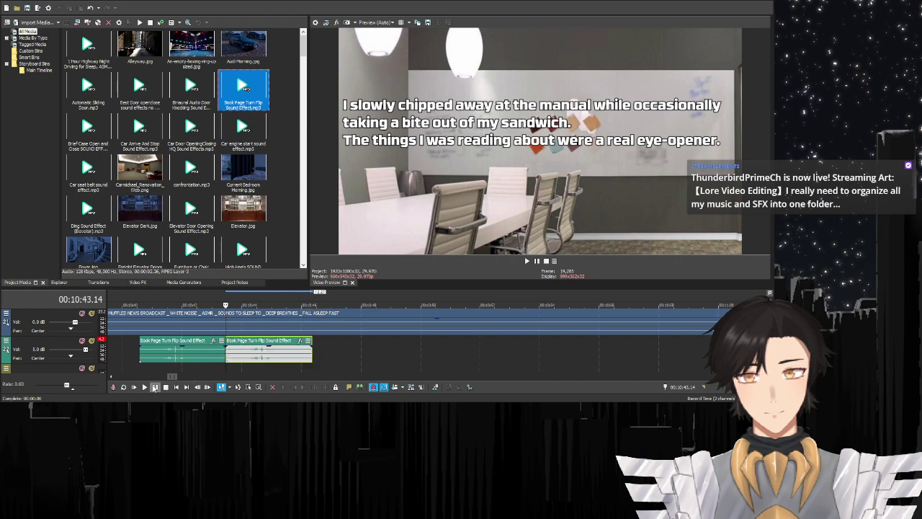
key(space)
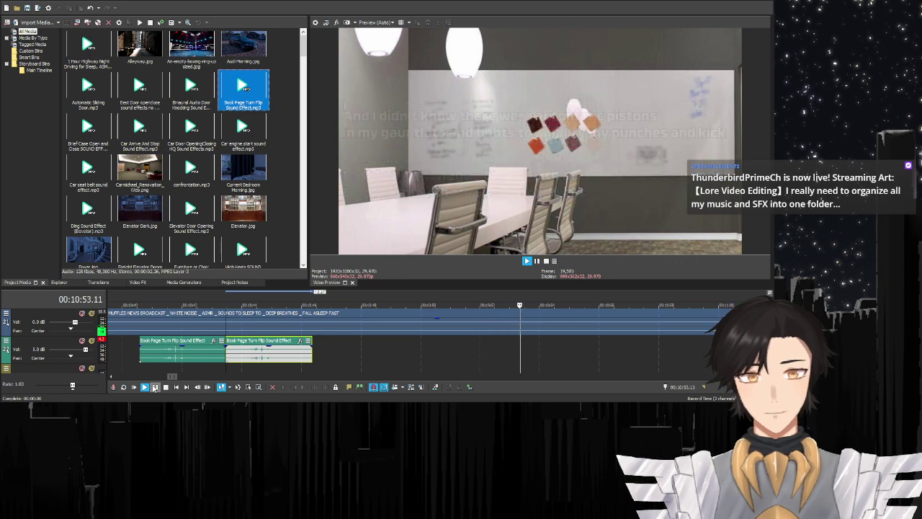
click(167, 387)
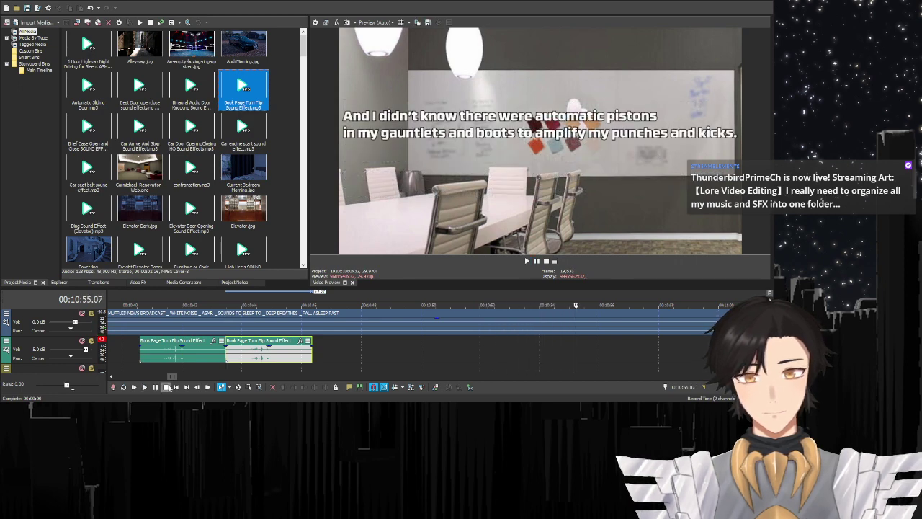
- Add a Book Page Turn Flip sound at 00:10:53.05, where the automatic pistons caption starts, and play through 00:11:00.05
scroll(522, 330, up, 3)
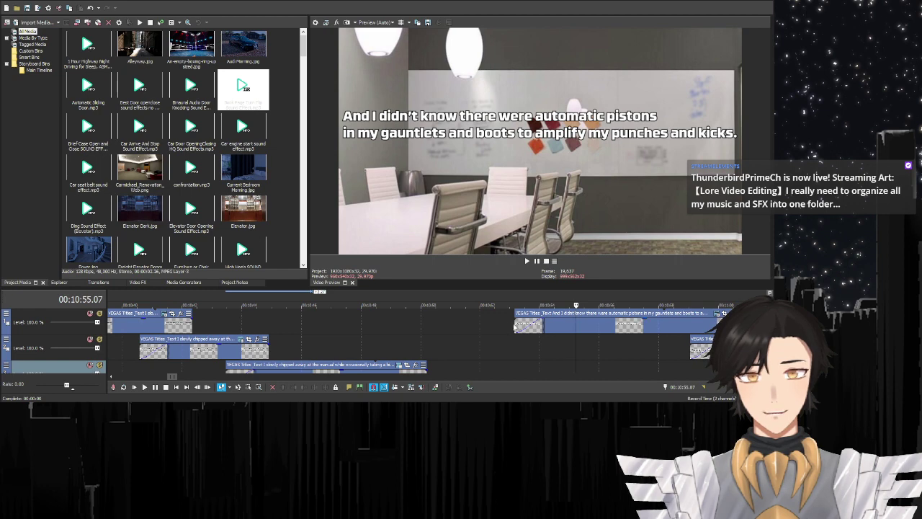
click(515, 326)
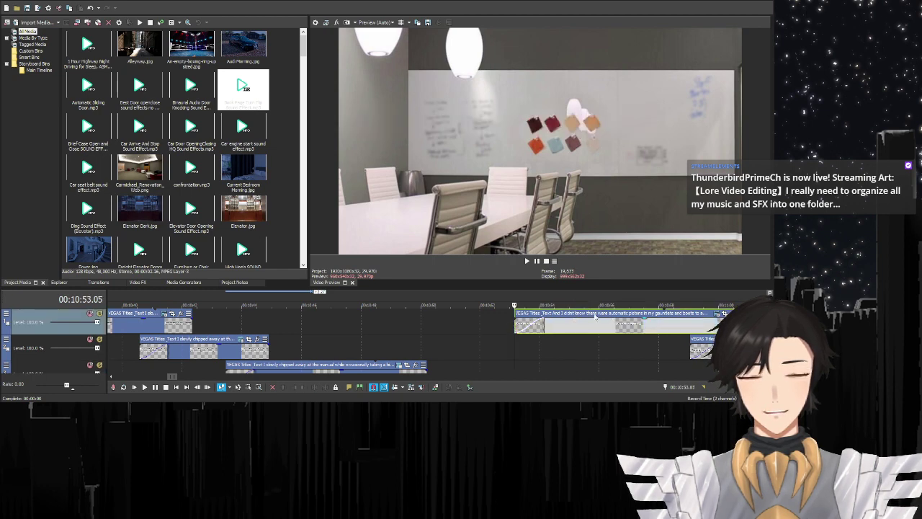
scroll(411, 338, down, 3)
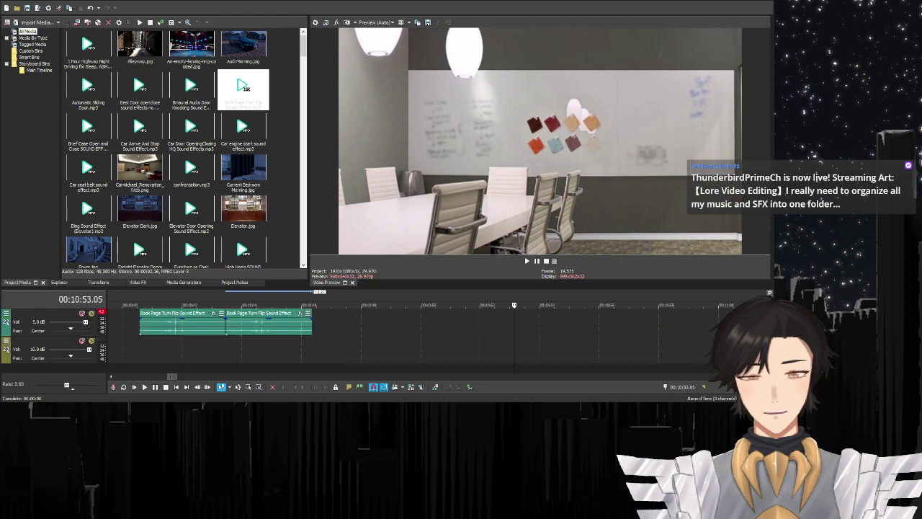
drag(239, 126, 518, 326)
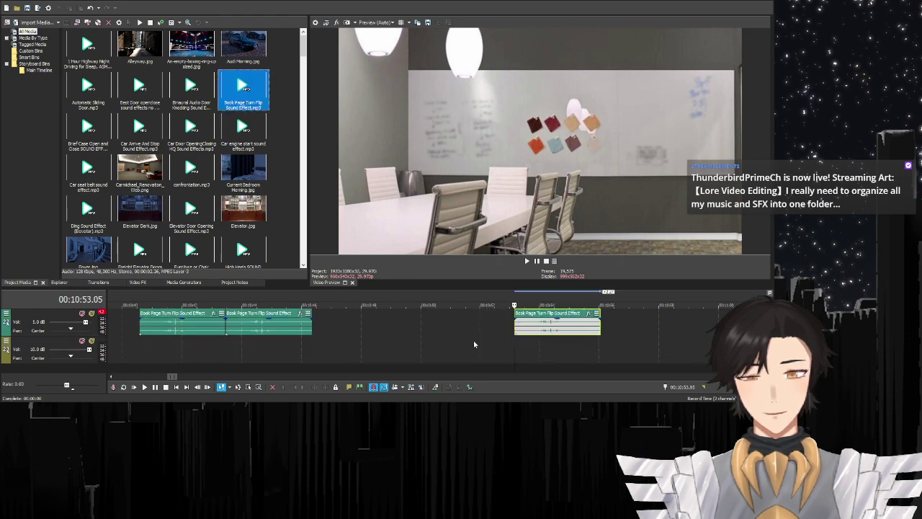
click(155, 388)
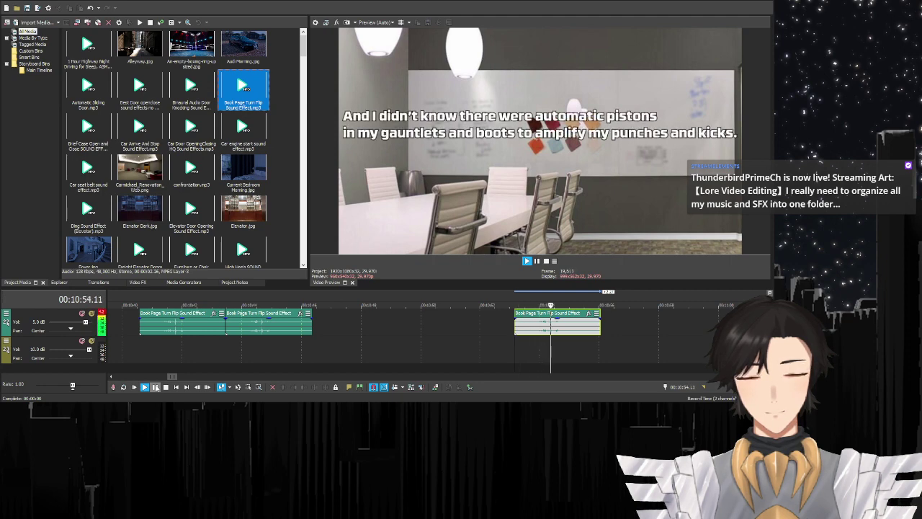
click(155, 388)
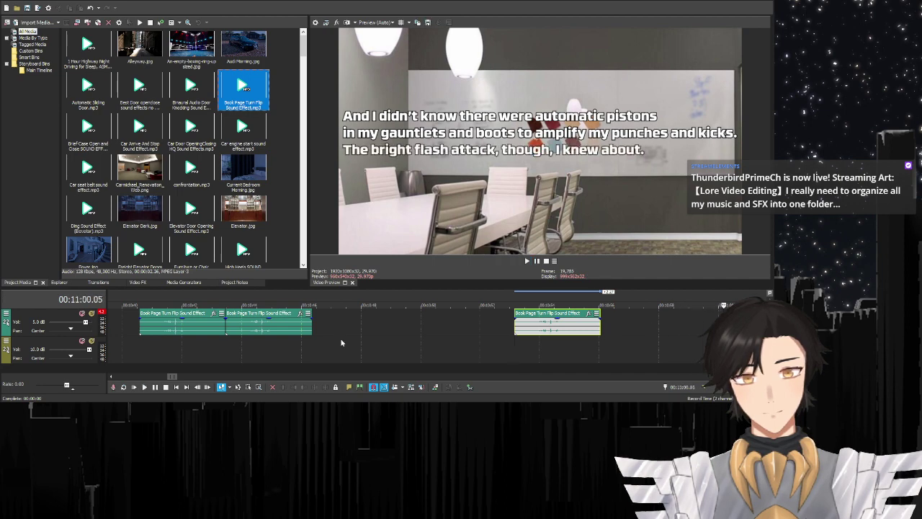
- Add a Book Page Turn Flip sound at 00:10:59.01, where the "bright flash attack" caption starts
scroll(389, 338, up, 3)
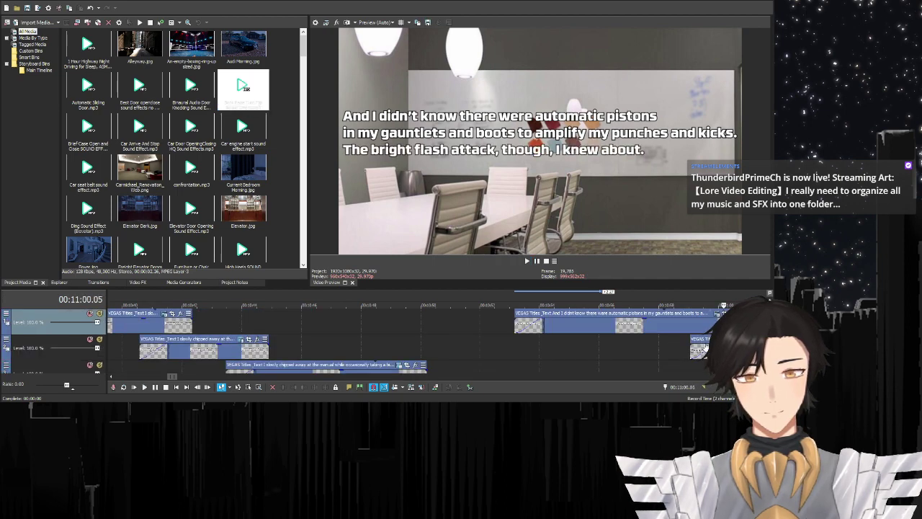
click(689, 349)
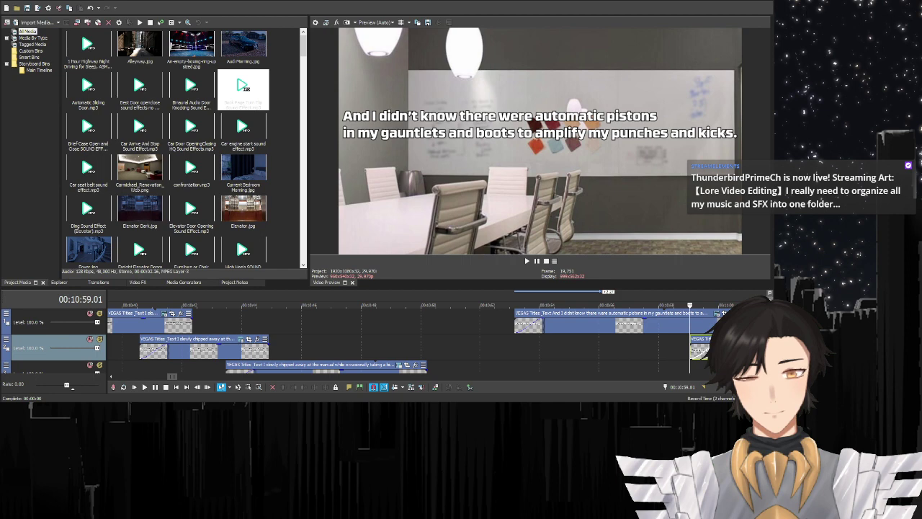
scroll(418, 338, down, 3)
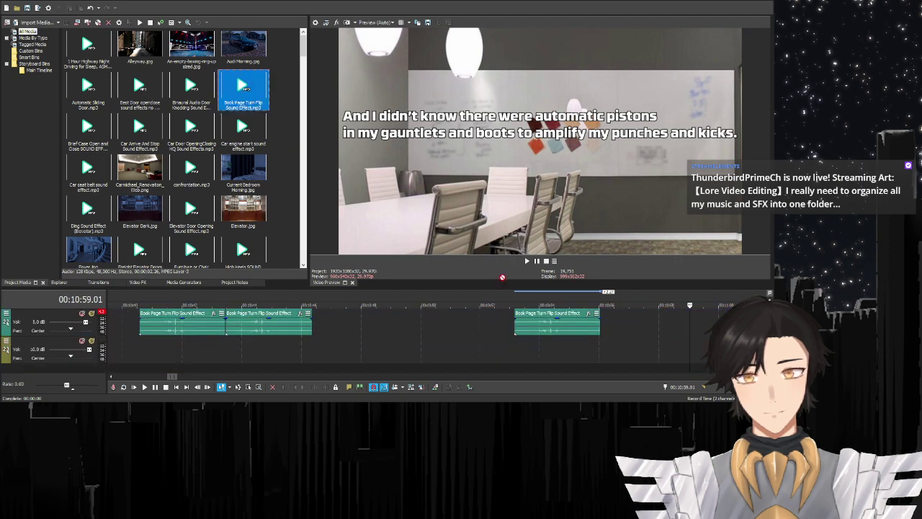
drag(502, 277, 692, 323)
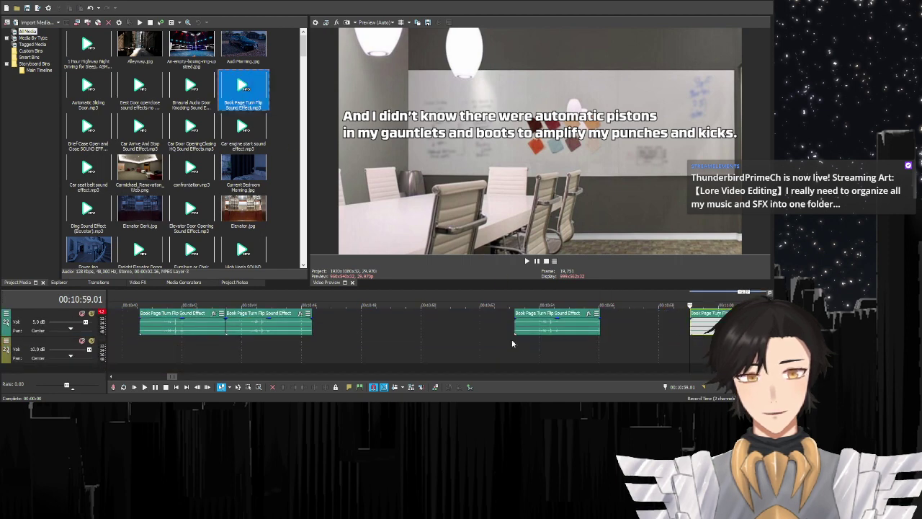
- Play the page-turn sounds back from the 00:10:40.17 clip through 00:11:07.17 to check their timing against the captions
click(140, 354)
key(space)
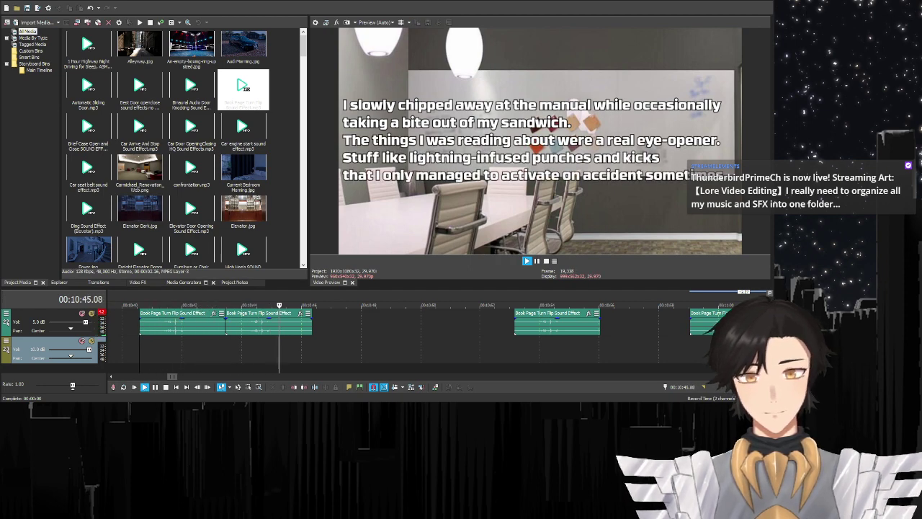
drag(172, 375, 174, 377)
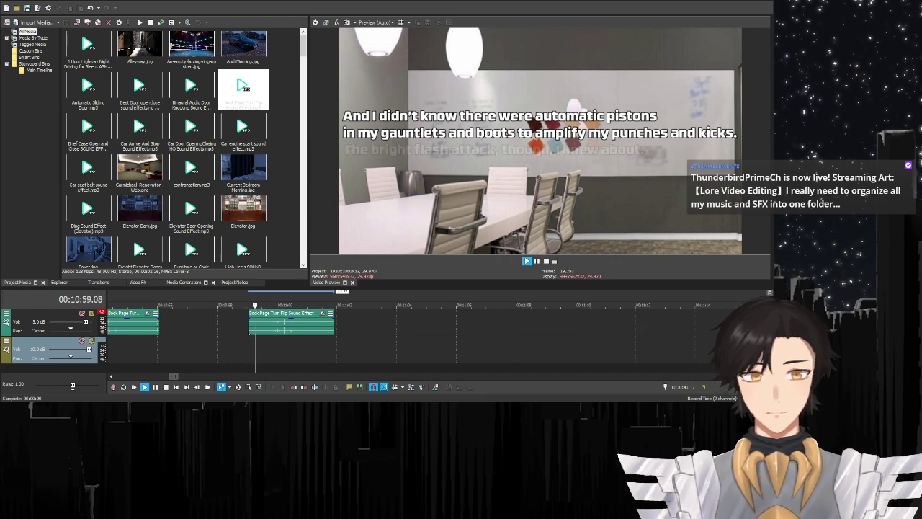
scroll(593, 335, up, 3)
scroll(410, 339, down, 3)
scroll(305, 345, down, 1)
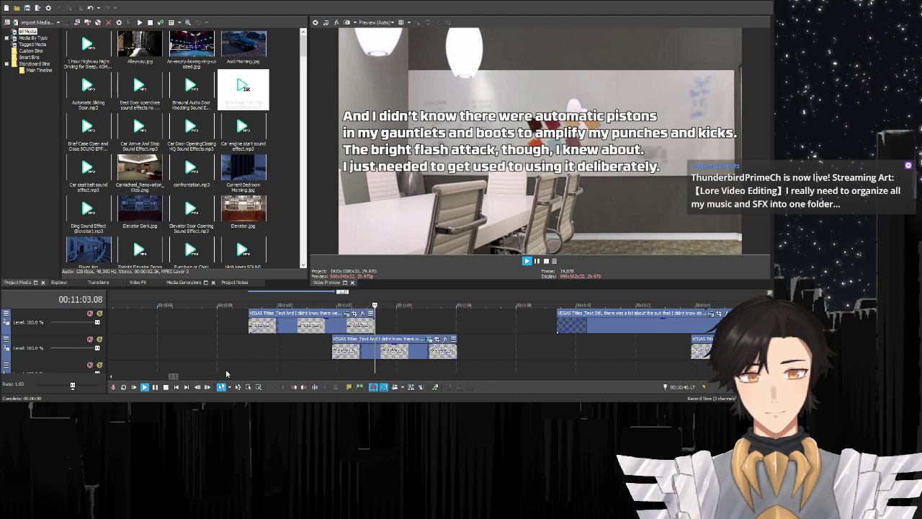
click(155, 387)
- Add a Book Page Turn Flip sound at 00:11:06.03, where the "Still, there was a lot" caption starts, and play through 00:11:10.07
scroll(421, 340, up, 1)
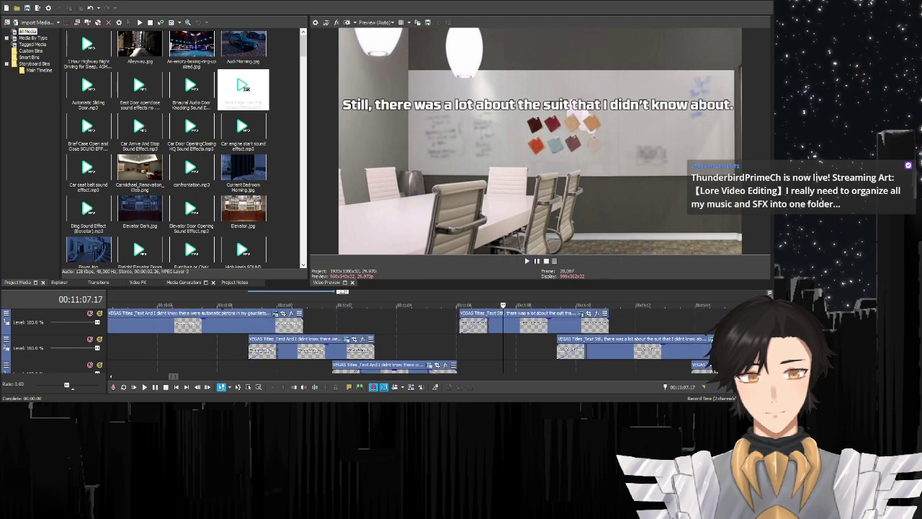
click(461, 326)
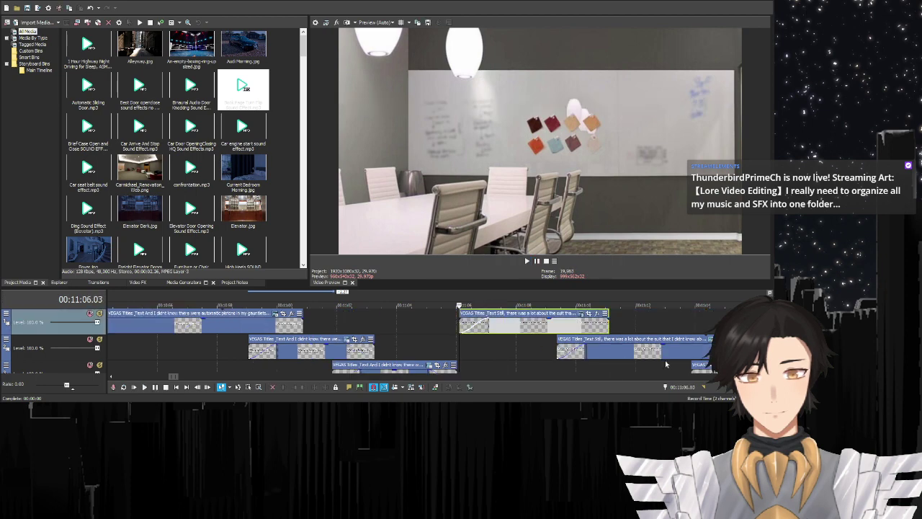
scroll(709, 333, down, 4)
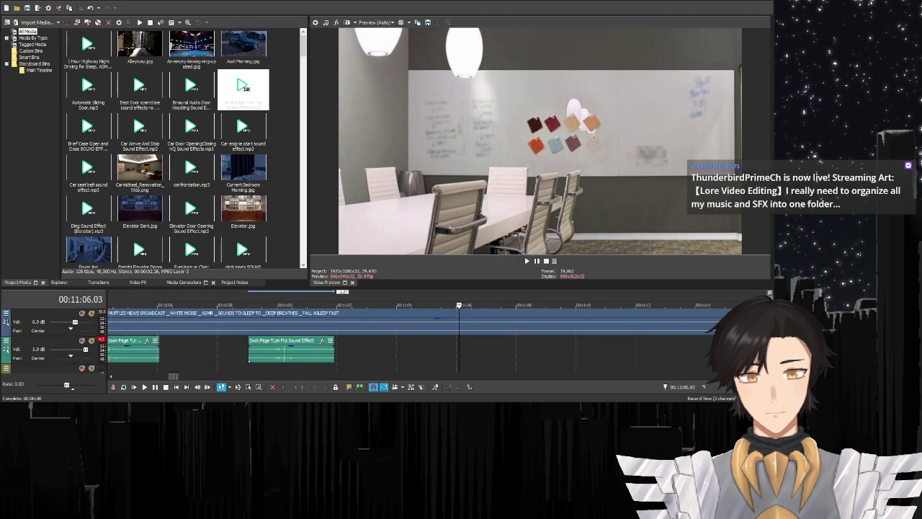
drag(260, 101, 469, 351)
click(154, 390)
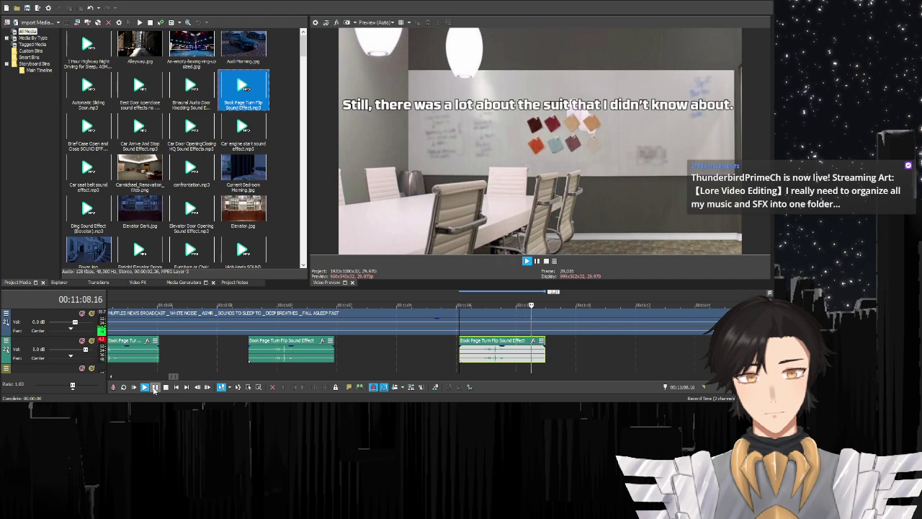
click(153, 389)
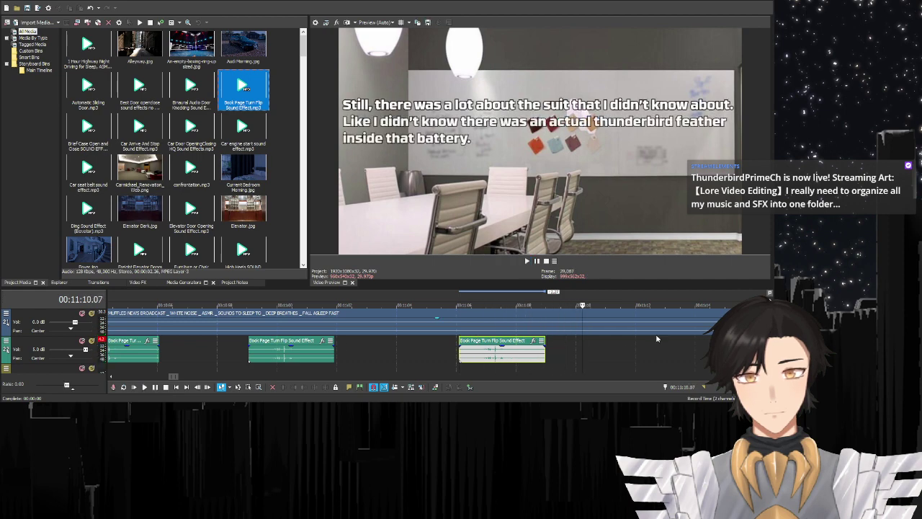
- Play on from 00:11:10.07 to the "Suddenly, the phone" caption, pausing at 00:11:37.21
scroll(594, 348, up, 4)
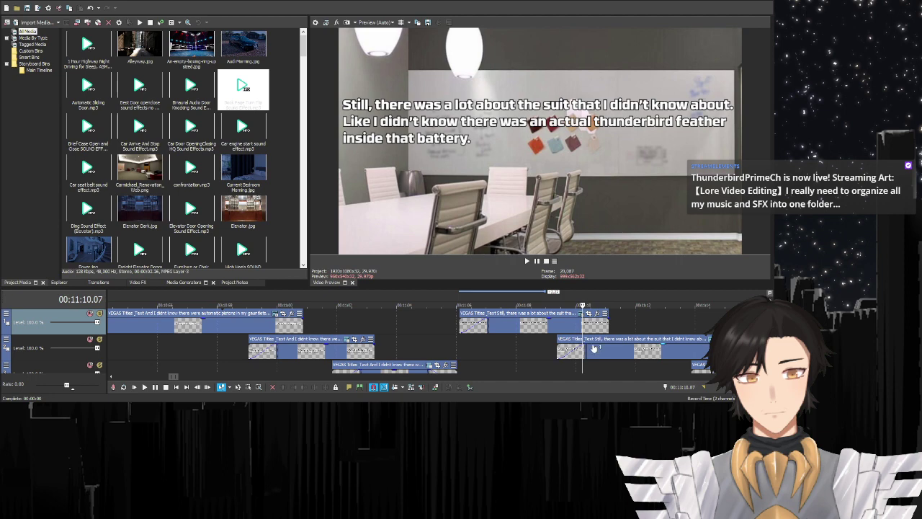
click(155, 390)
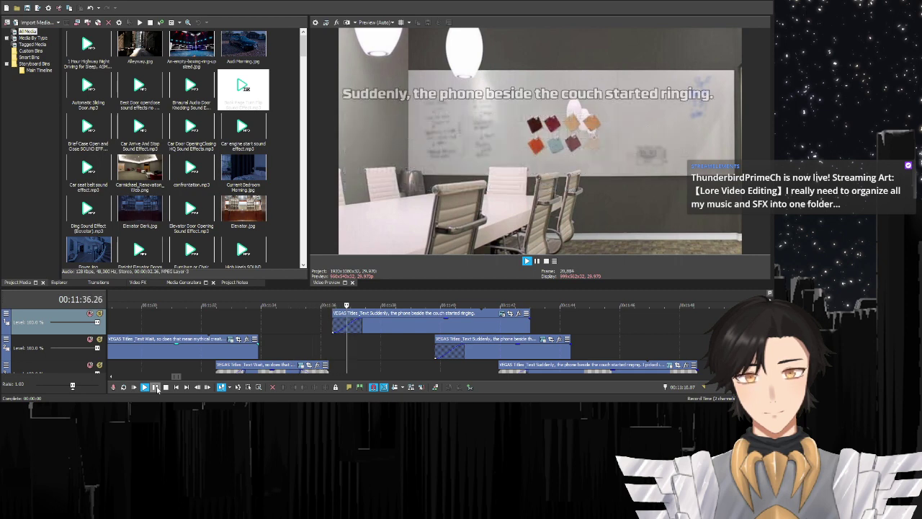
click(154, 387)
- Add the Office Phone Ringing sound above the briefcase track at 00:11:36.11, where the "Suddenly, the phone" caption starts
drag(333, 312, 363, 326)
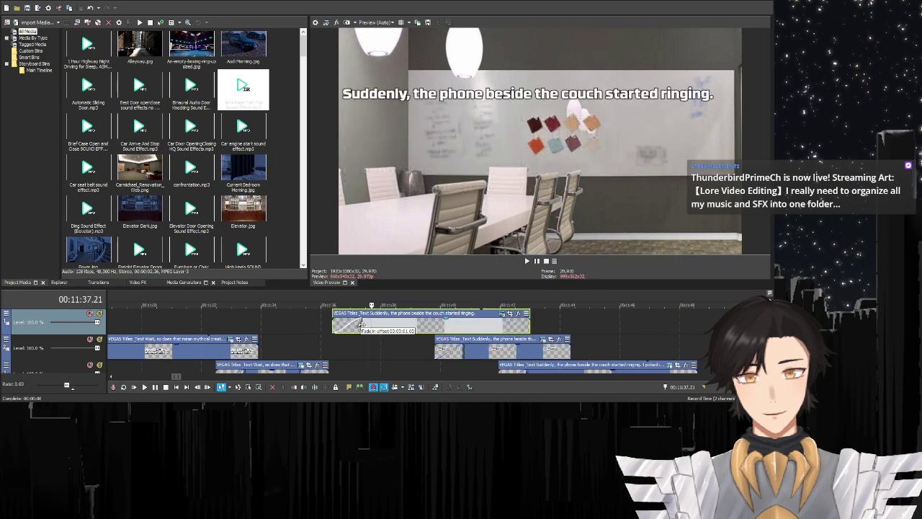
click(362, 325)
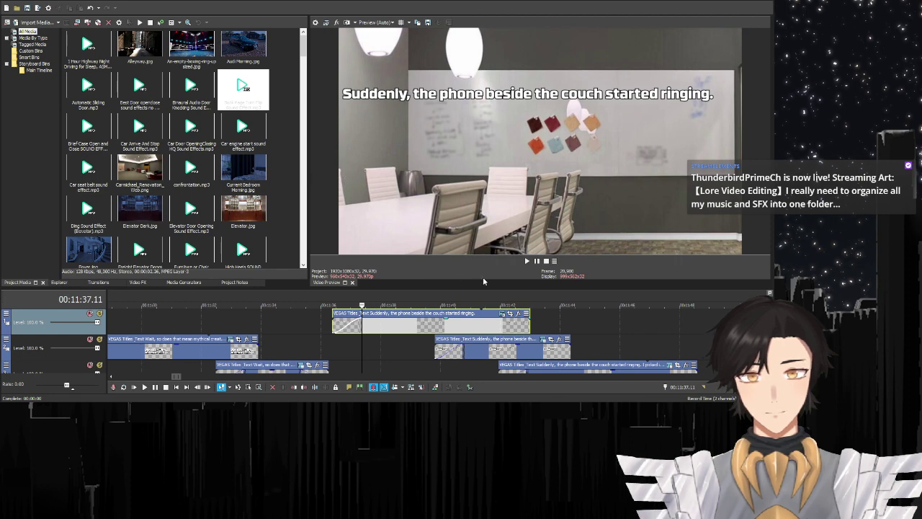
click(332, 326)
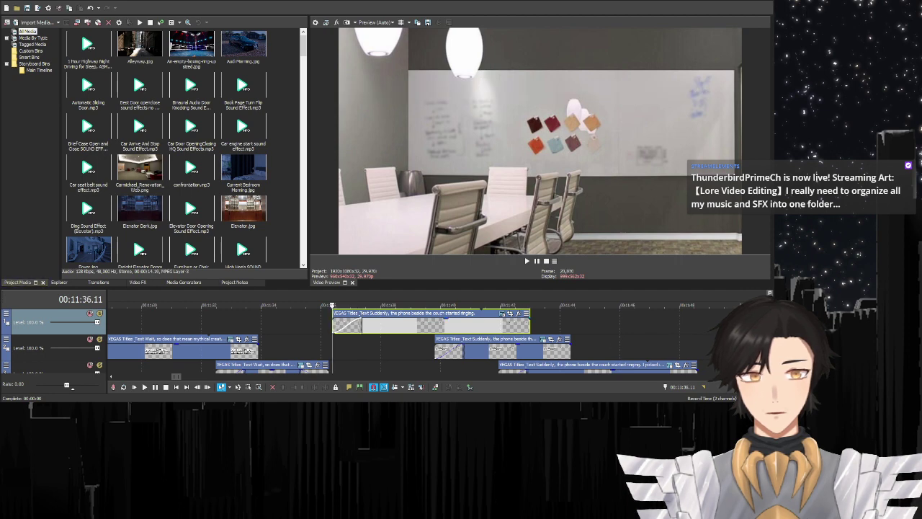
scroll(418, 339, down, 5)
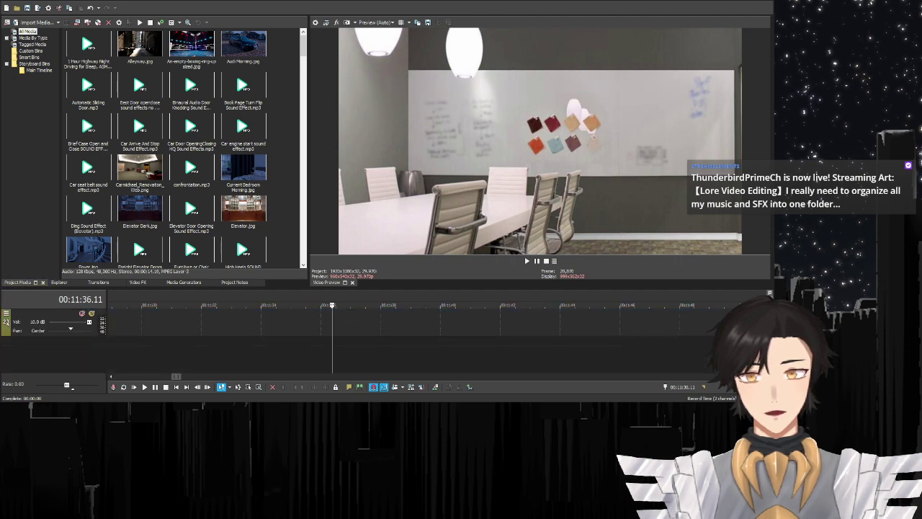
scroll(417, 338, up, 2)
scroll(418, 339, down, 1)
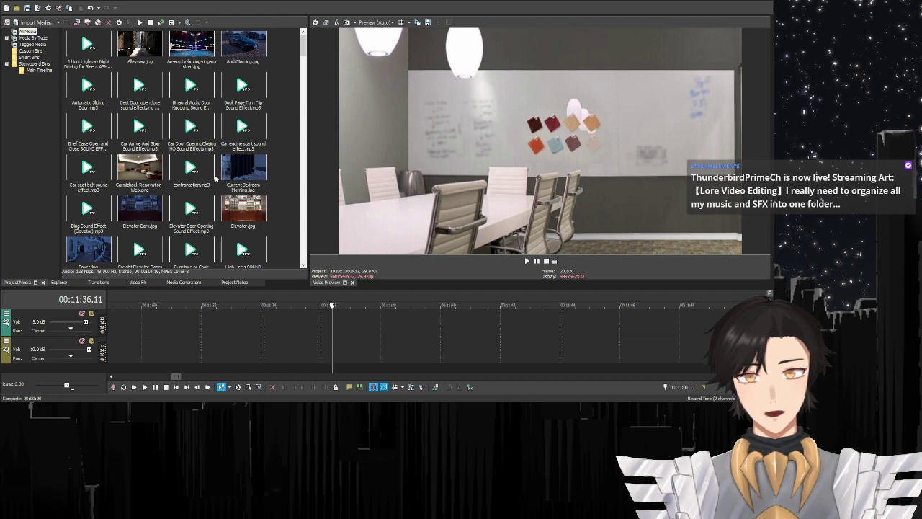
scroll(176, 206, down, 2)
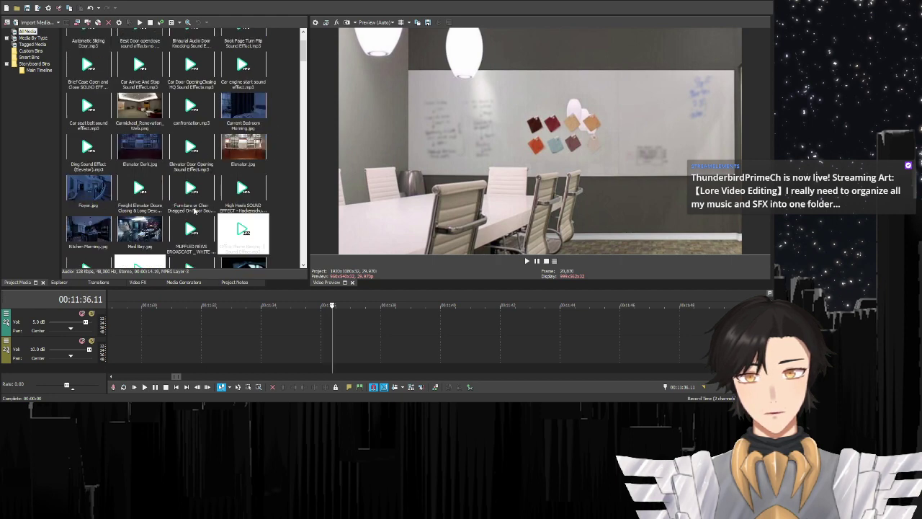
scroll(193, 210, down, 2)
click(235, 181)
drag(243, 176, 335, 311)
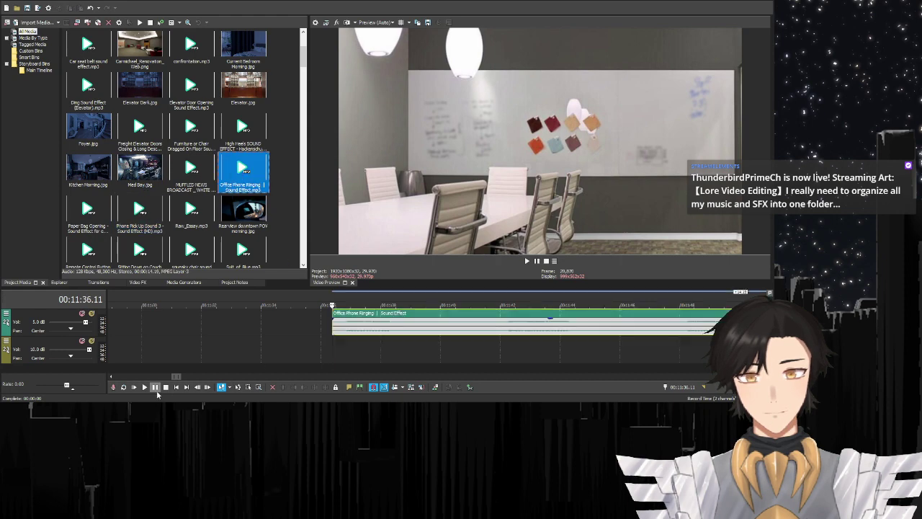
- Play the phone-ringing sound through 00:11:40.27 and split it at 00:11:40.00
key(space)
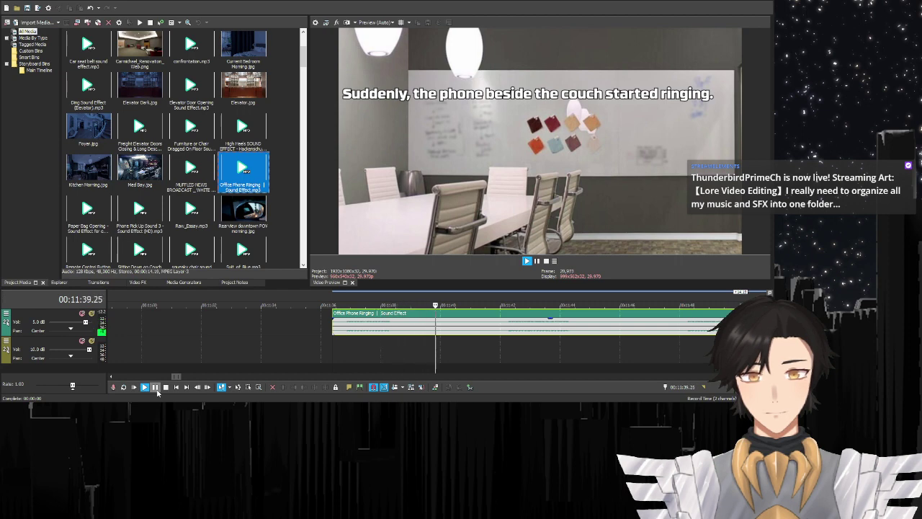
click(155, 387)
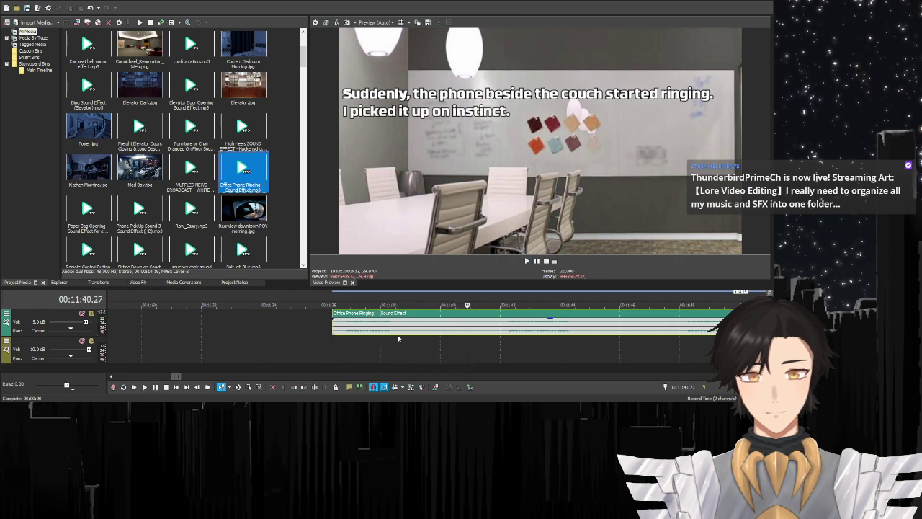
click(441, 326)
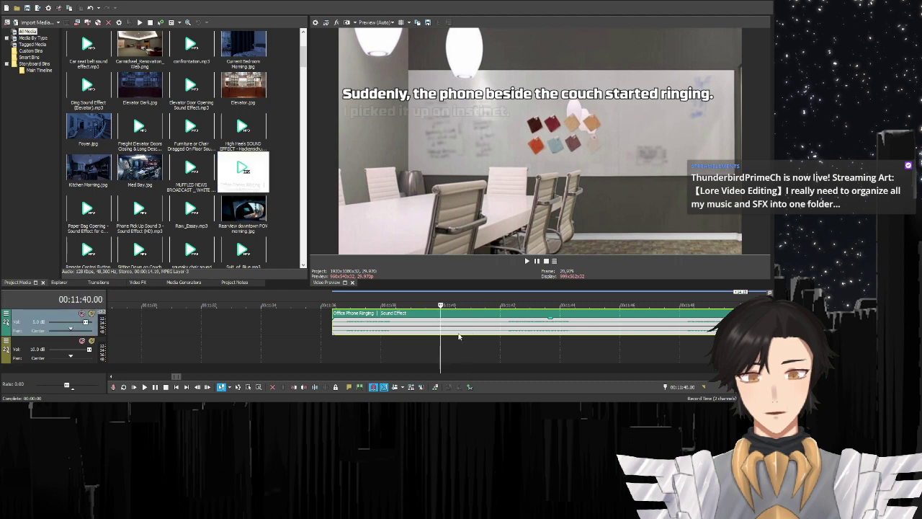
click(314, 386)
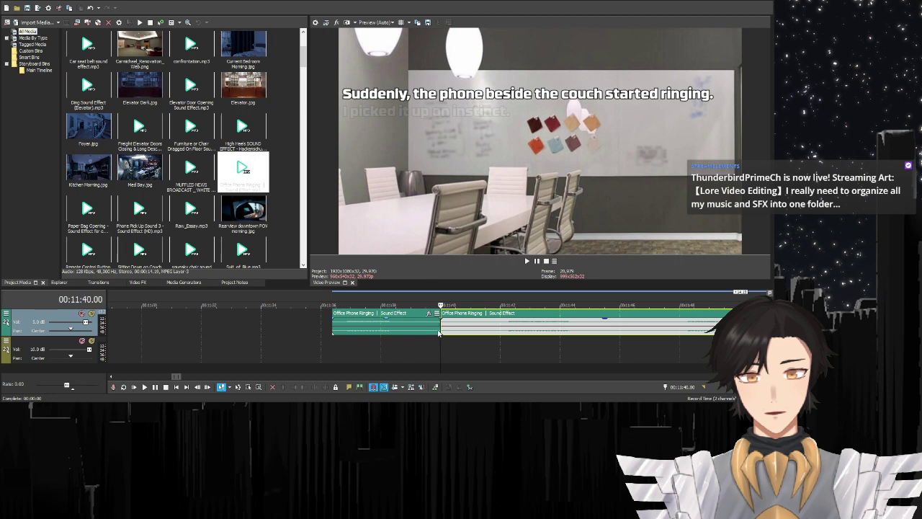
- Trim the end of the first phone-ringing clip to 00:11:38.19 and play it through 00:11:39.03
click(400, 331)
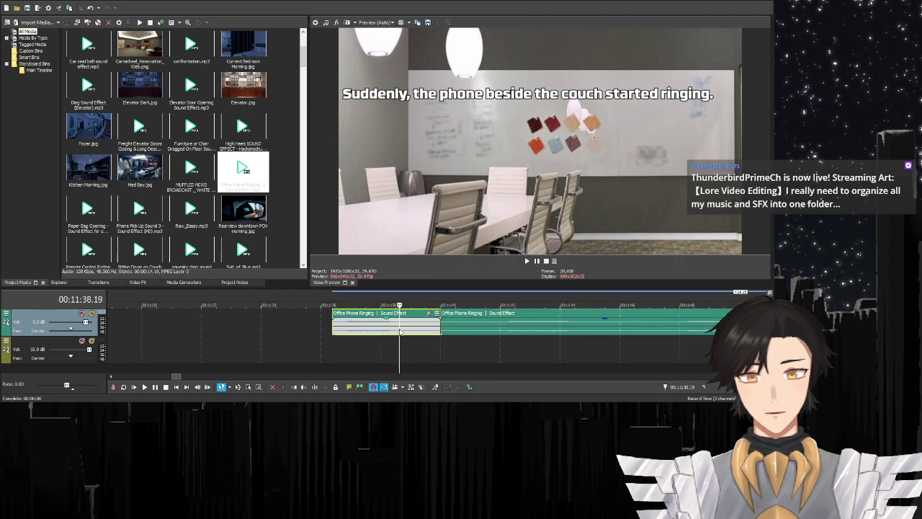
click(308, 387)
click(339, 354)
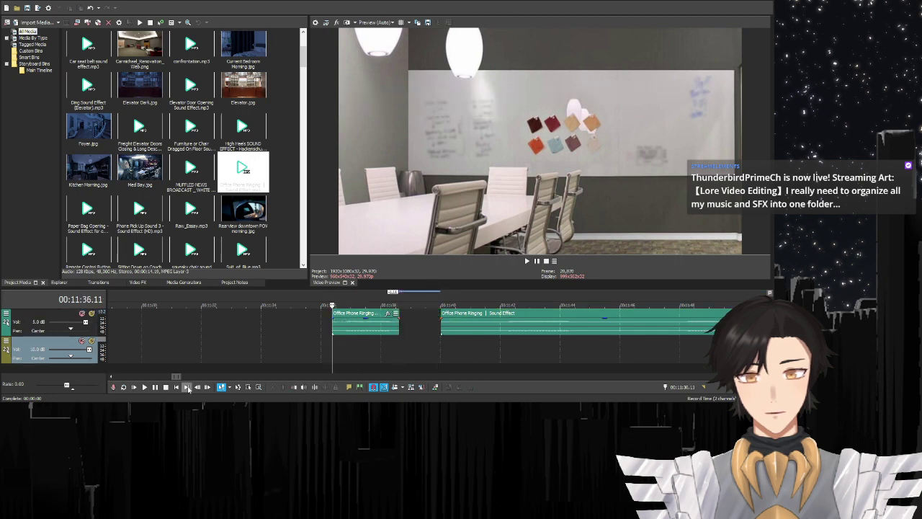
click(145, 387)
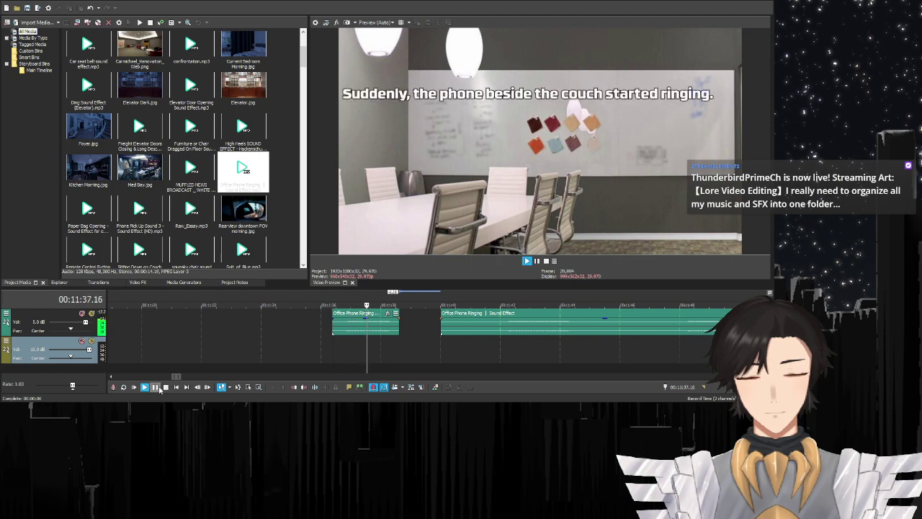
click(157, 387)
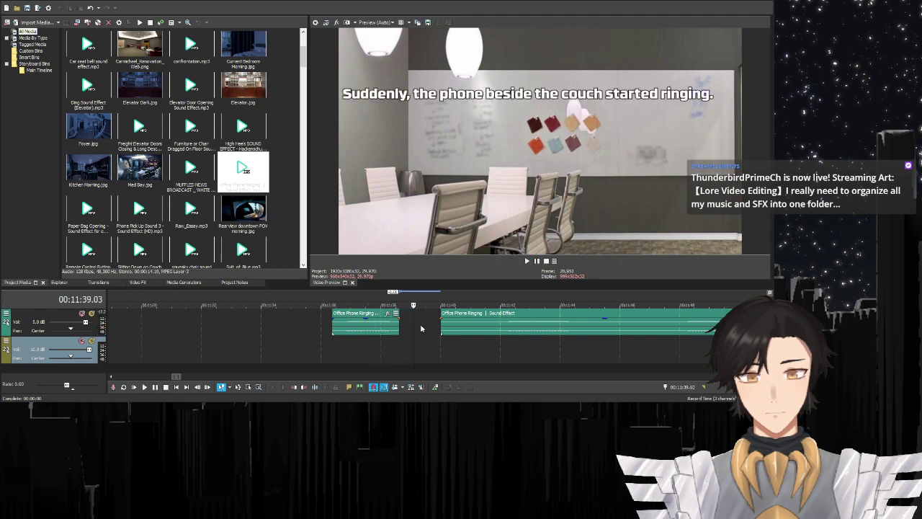
- Move the second phone-ringing clip earlier, trim its start at 00:11:39.03, butt it against the first clip, and play both through 00:11:39.23
drag(477, 318, 399, 320)
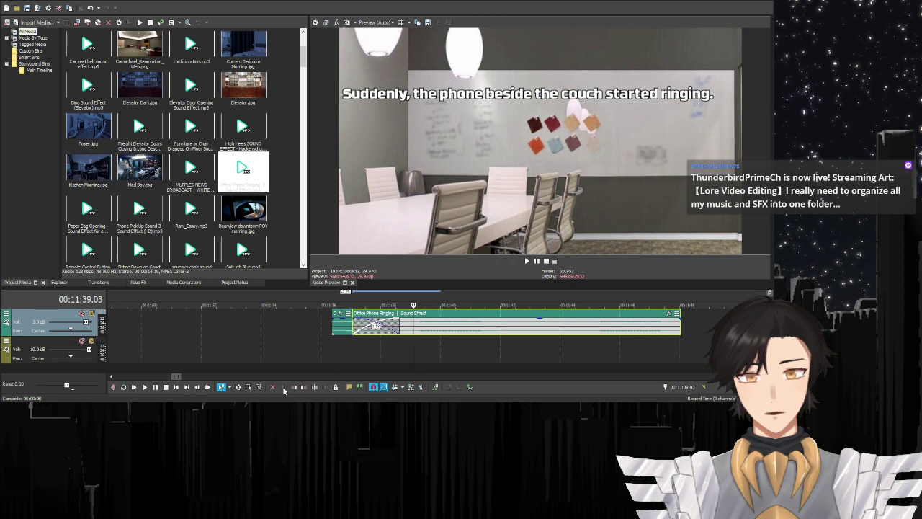
click(295, 388)
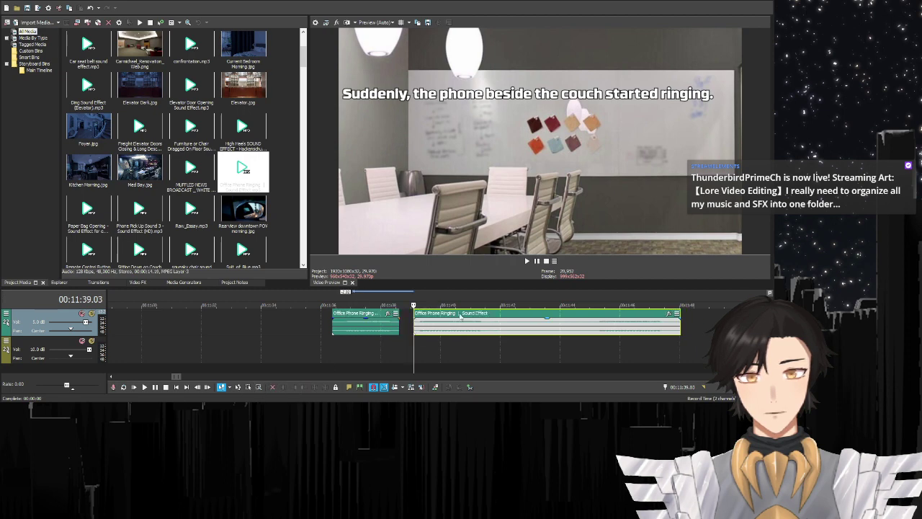
drag(417, 330, 401, 331)
click(333, 350)
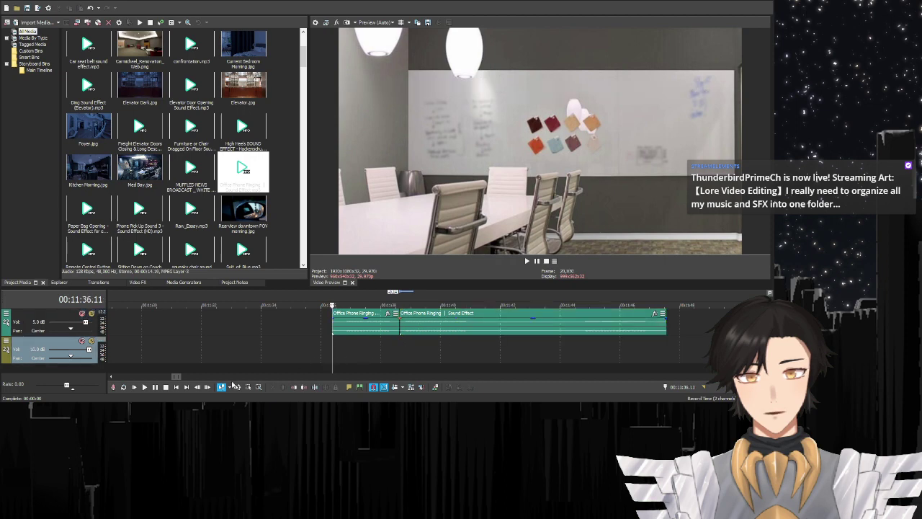
click(144, 387)
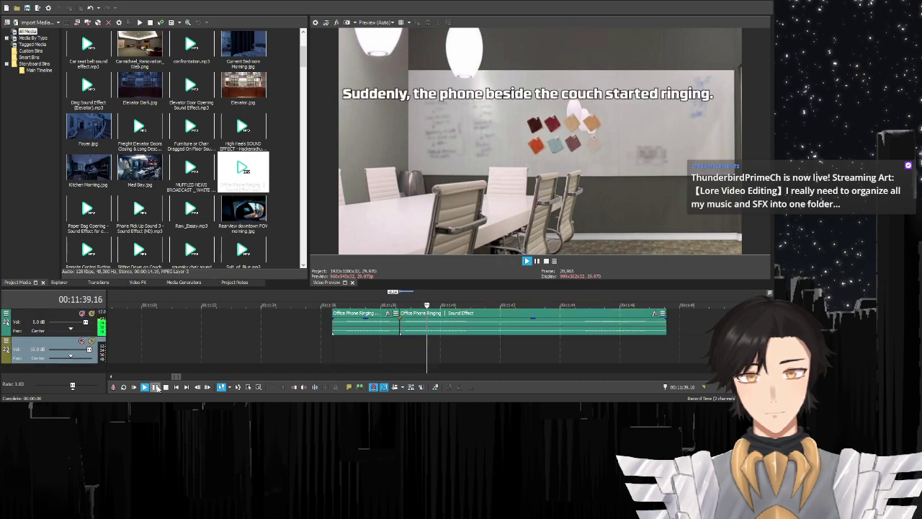
click(156, 388)
- Shift the second phone-ringing clip later, extend its start back to the first clip's end, and cue playback at 00:11:38.19
click(465, 315)
drag(465, 315, 512, 315)
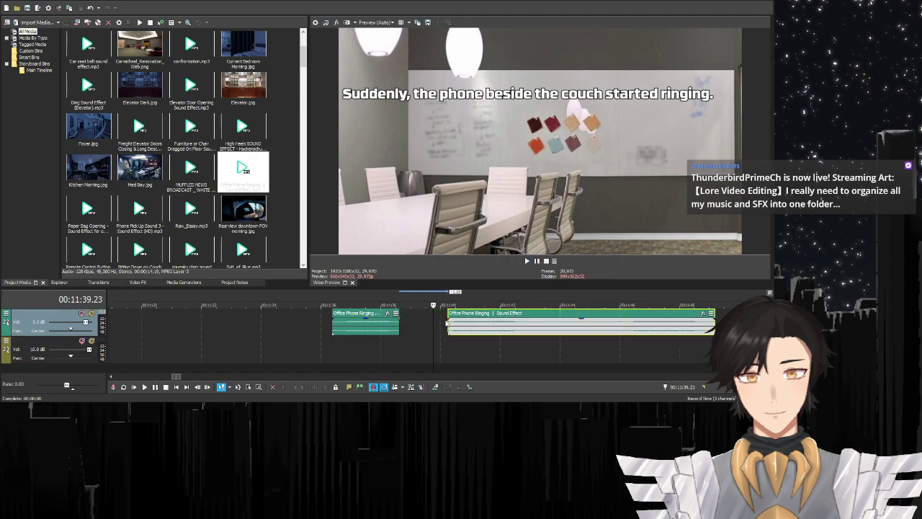
drag(448, 319, 399, 320)
click(397, 354)
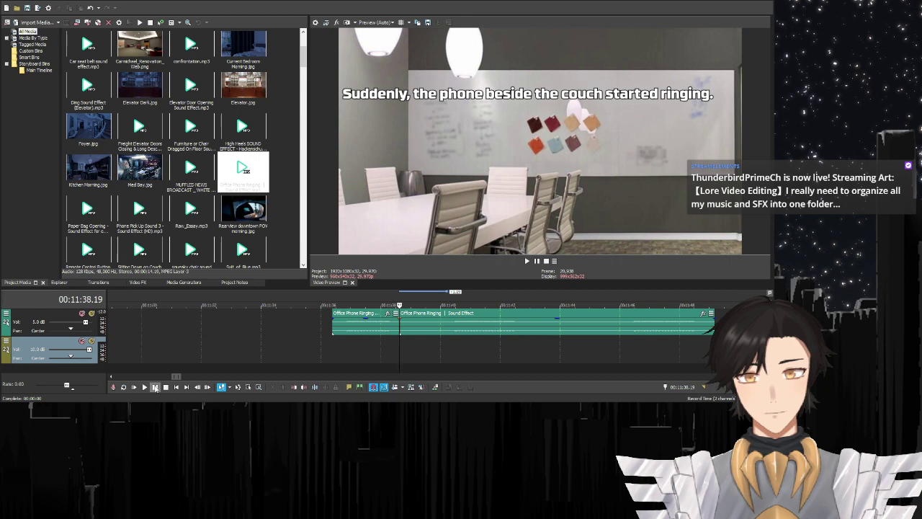
- Trim the second phone-ringing clip's start at 00:11:39.04, butt it against the first clip, and play both through 00:11:42.24
click(154, 389)
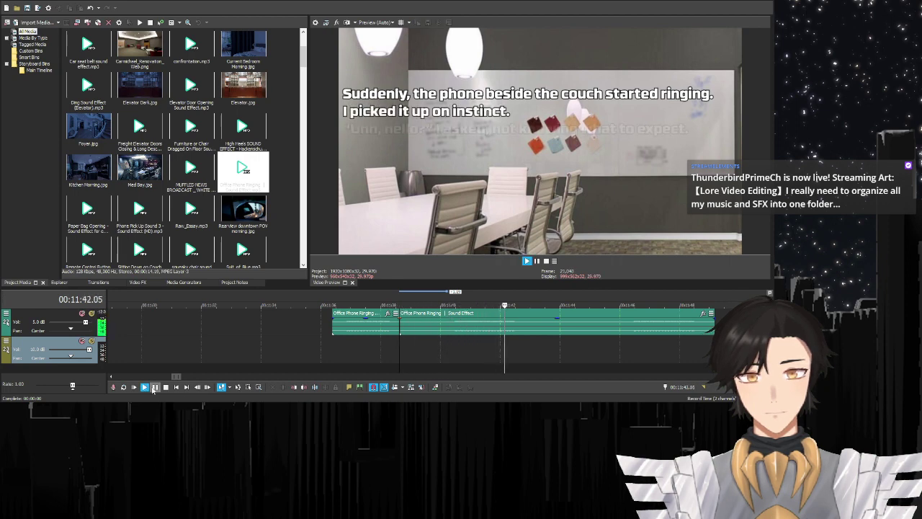
key(Return)
click(415, 331)
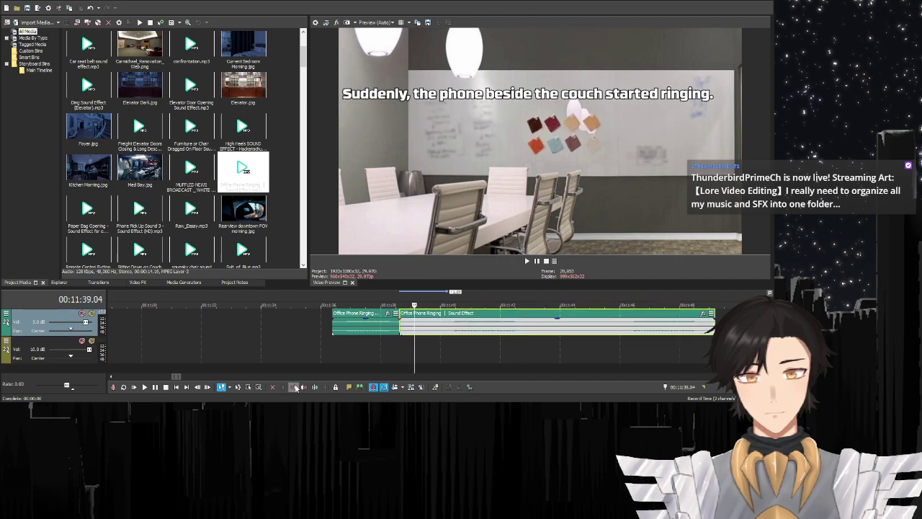
mouse_move(472, 317)
mouse_down()
mouse_move(488, 317)
mouse_move(471, 317)
mouse_up()
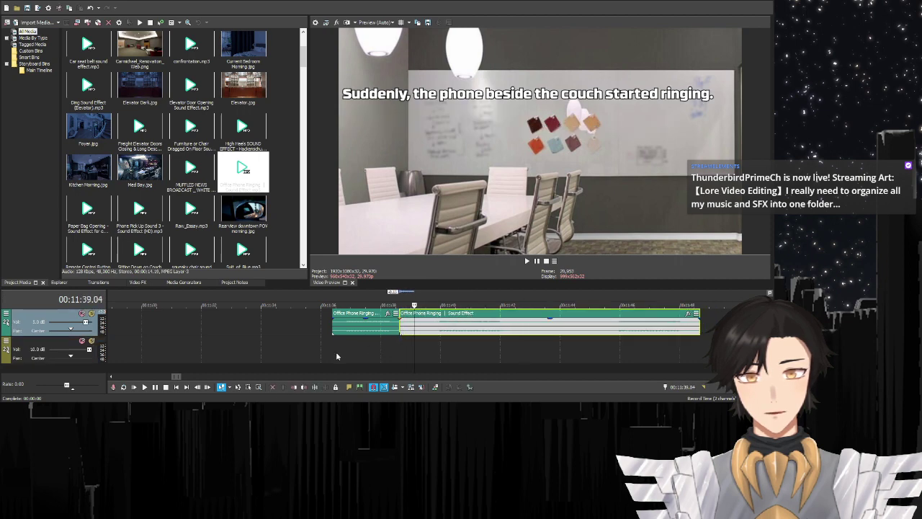
click(337, 356)
click(156, 387)
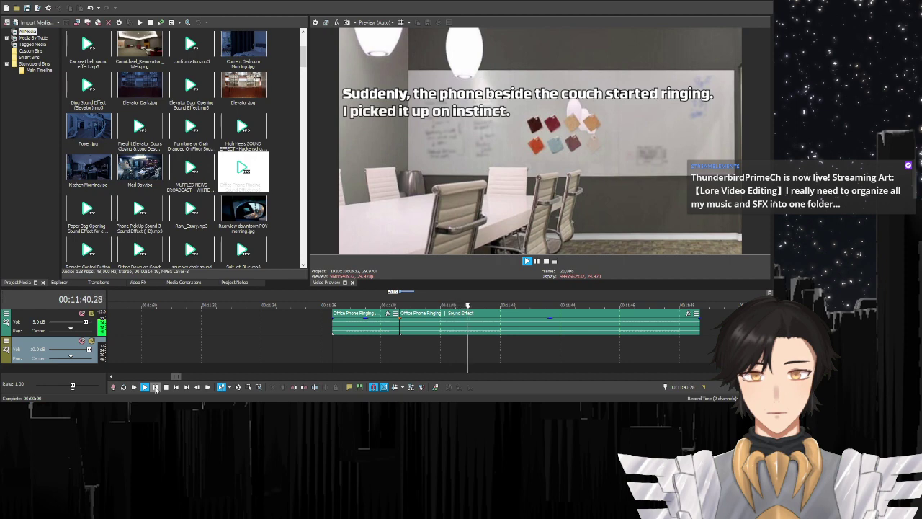
click(156, 387)
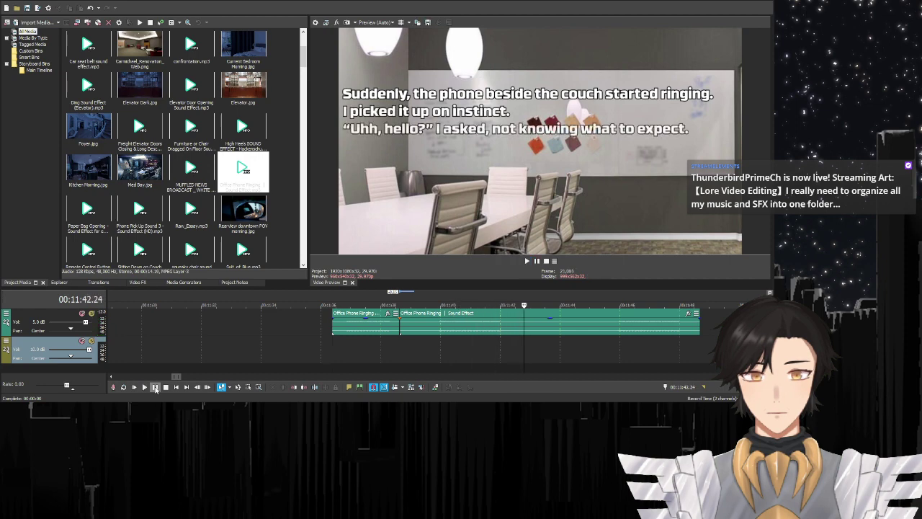
- Trim only the second phone-ringing clip's end to 00:11:42.24 and play it from 00:11:38.19 through 00:11:40.23
click(304, 387)
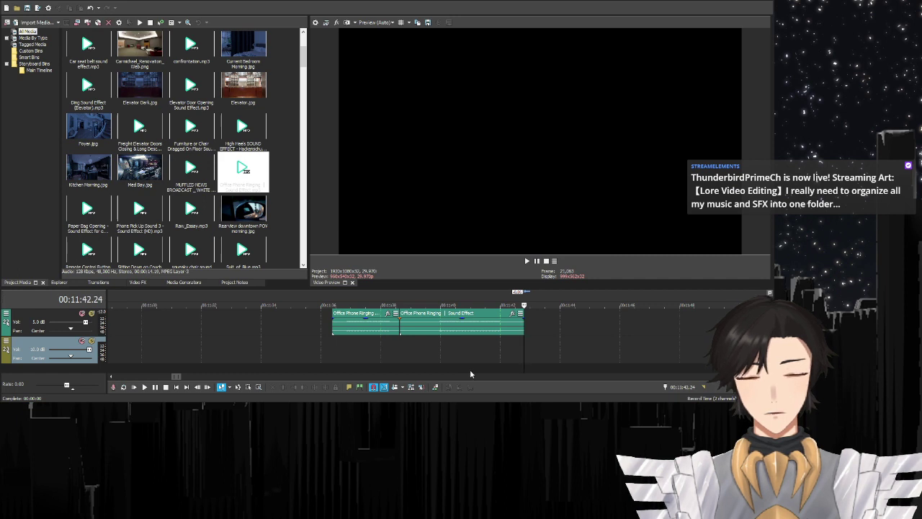
key(ctrl+z)
click(537, 326)
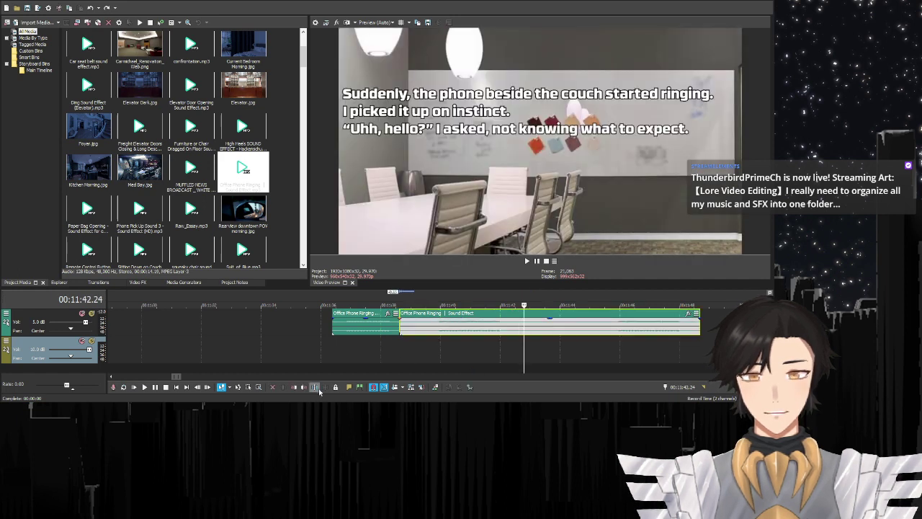
click(305, 388)
click(398, 362)
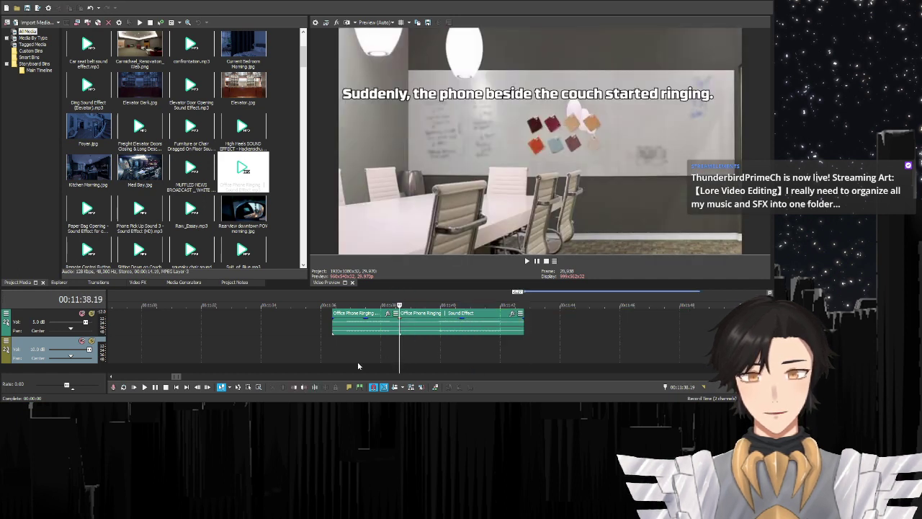
click(144, 387)
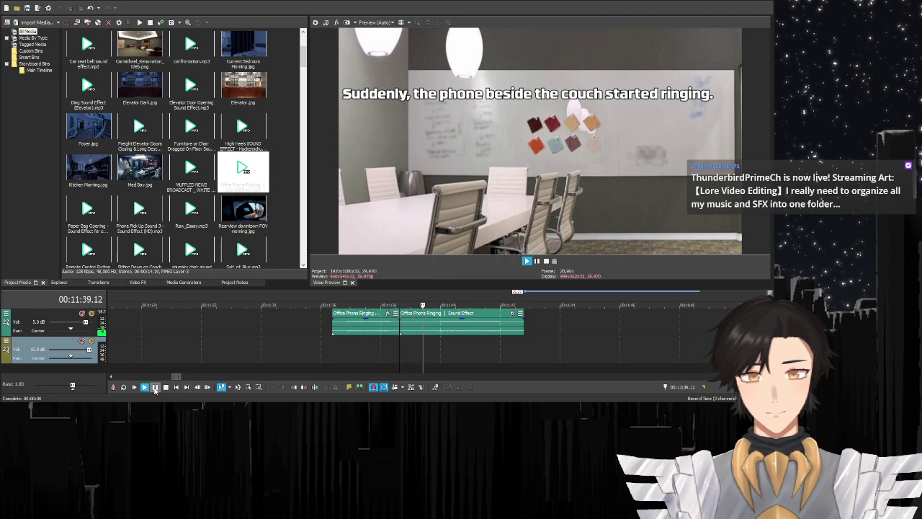
click(155, 387)
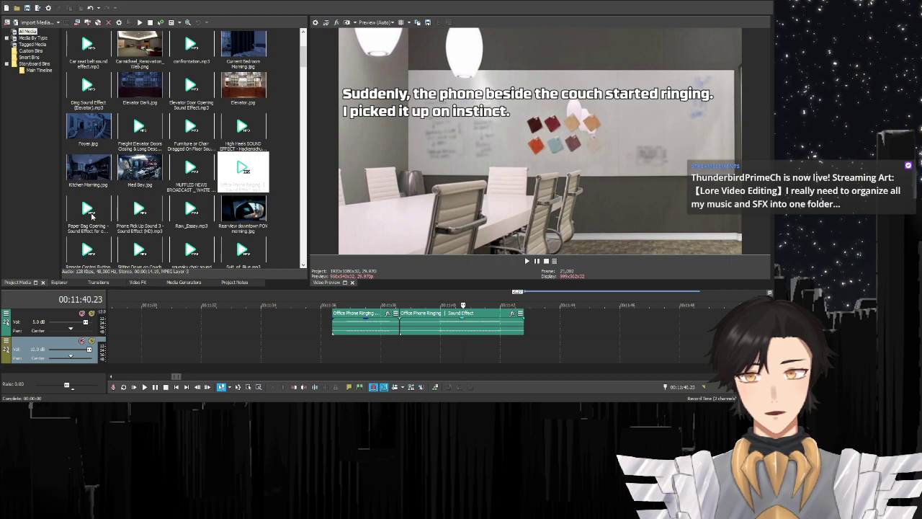
- Add the Phone Pick Up Sound 3 effect after the phone-ringing clips and cue the second ringing clip at 00:11:40.05
drag(112, 214, 535, 332)
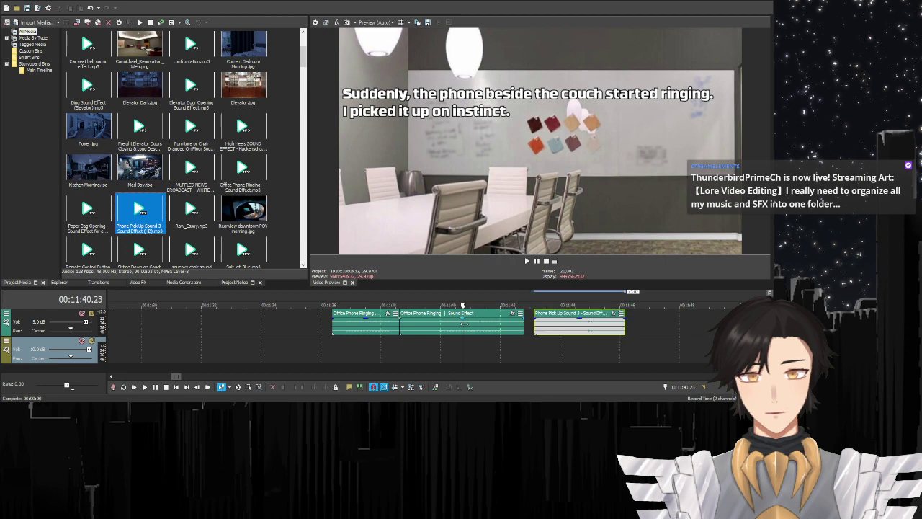
click(449, 326)
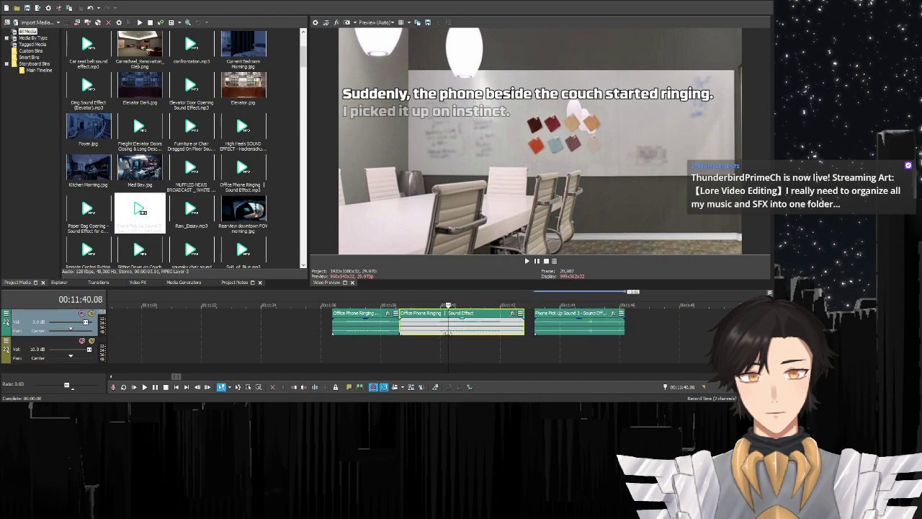
click(767, 306)
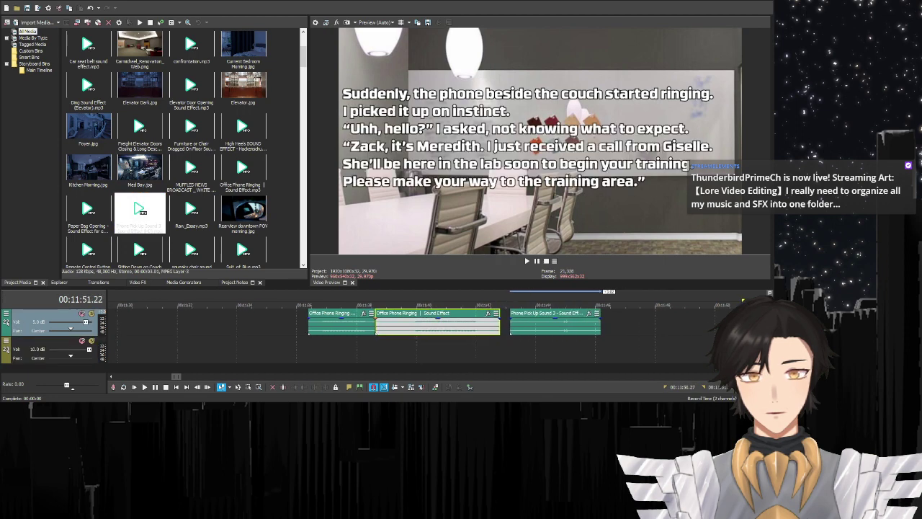
click(402, 329)
click(414, 329)
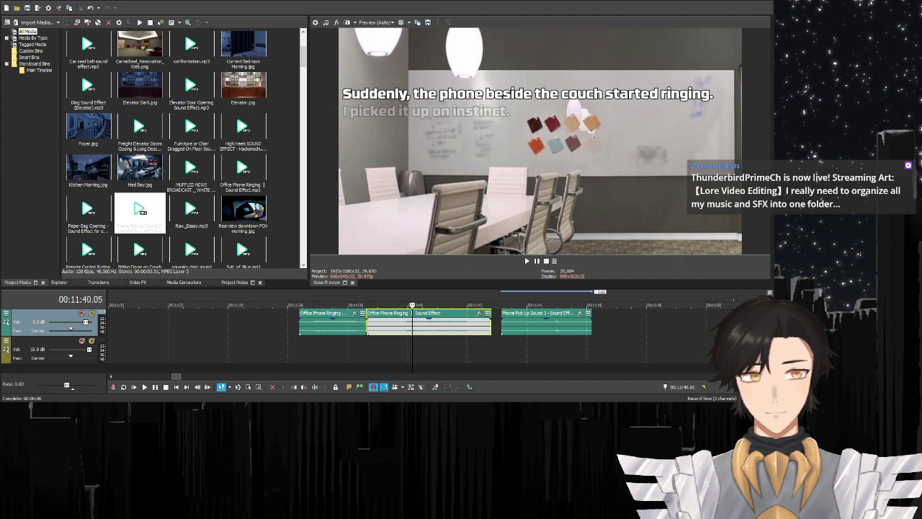
- Cue the end of the "I picked it up on instinct." caption's fade-in and trim the second phone-ringing clip's end there, at 00:11:40.24
click(767, 302)
scroll(766, 331, up, 5)
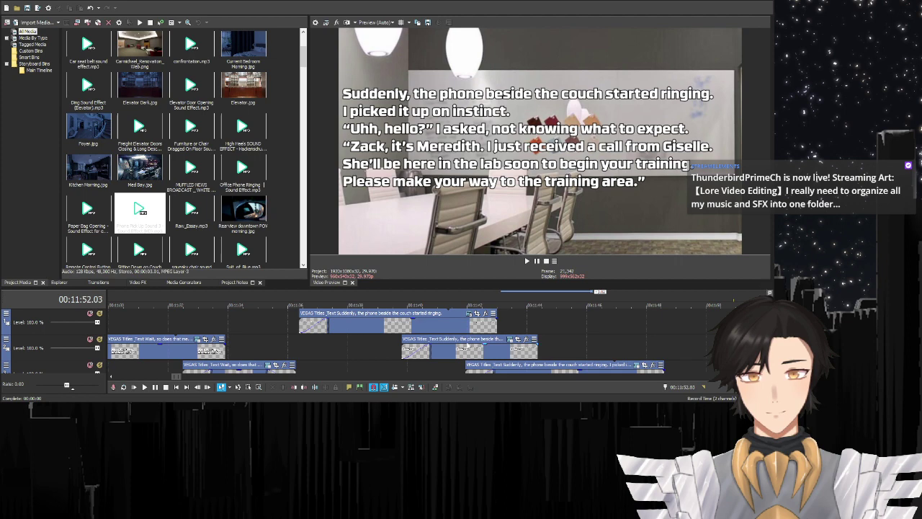
click(430, 346)
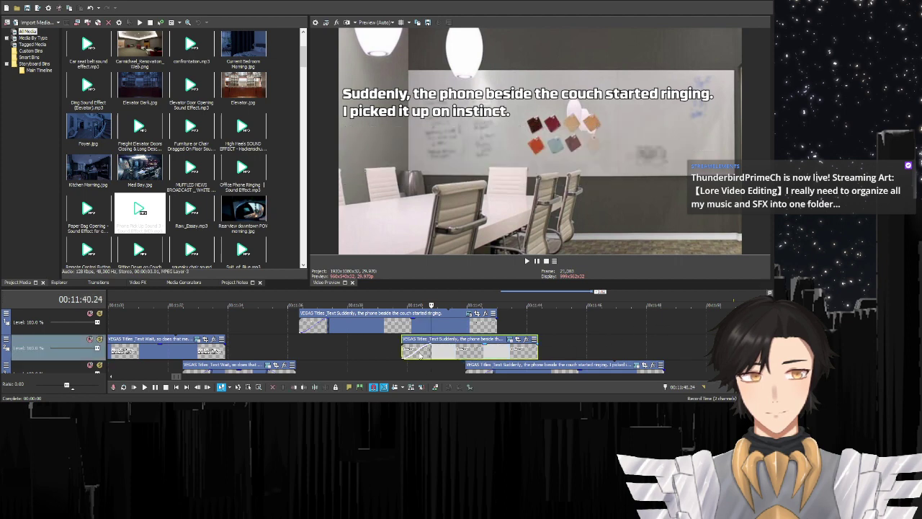
ctrl+click(425, 355)
scroll(579, 353, down, 6)
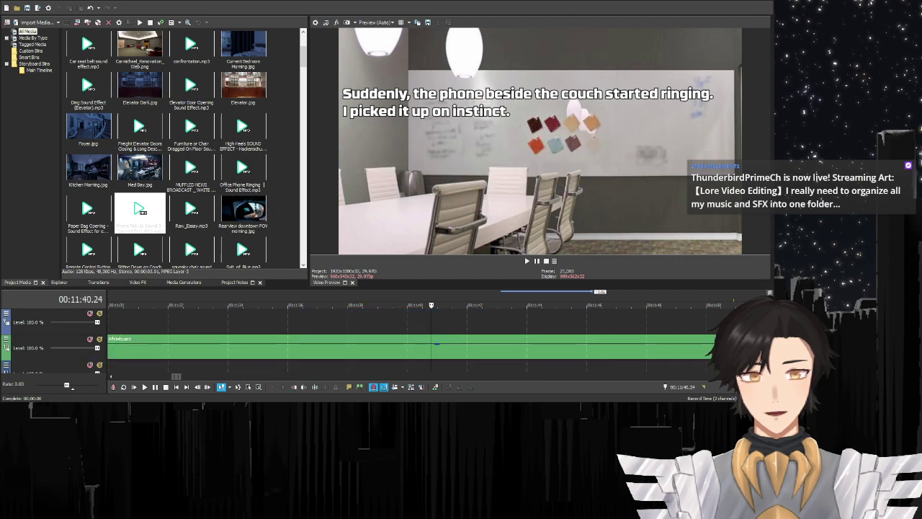
click(464, 330)
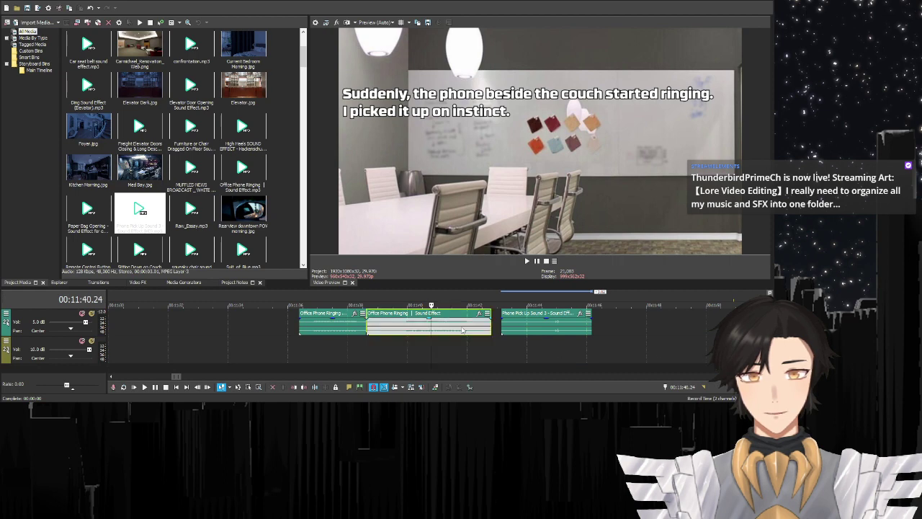
click(304, 387)
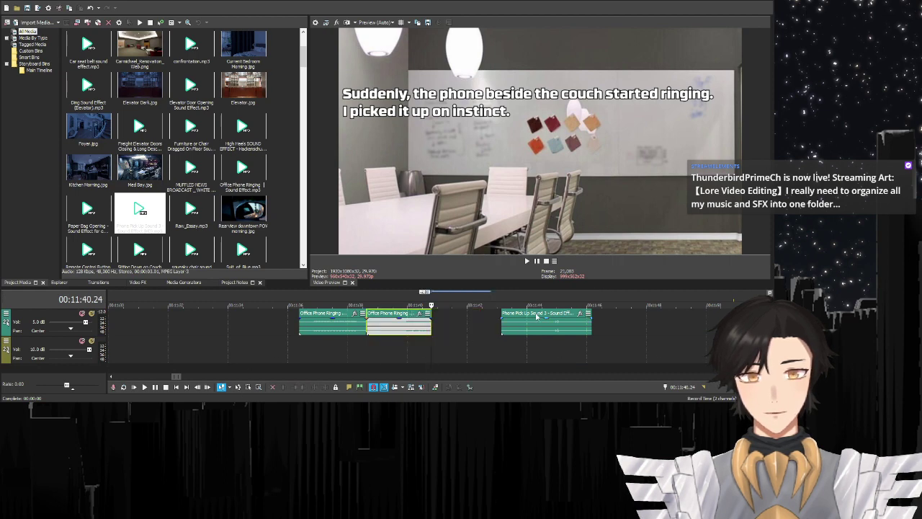
- Play the phone pick-up sound from its start through 00:11:45.14 and trim its start to 00:11:44.24
click(503, 339)
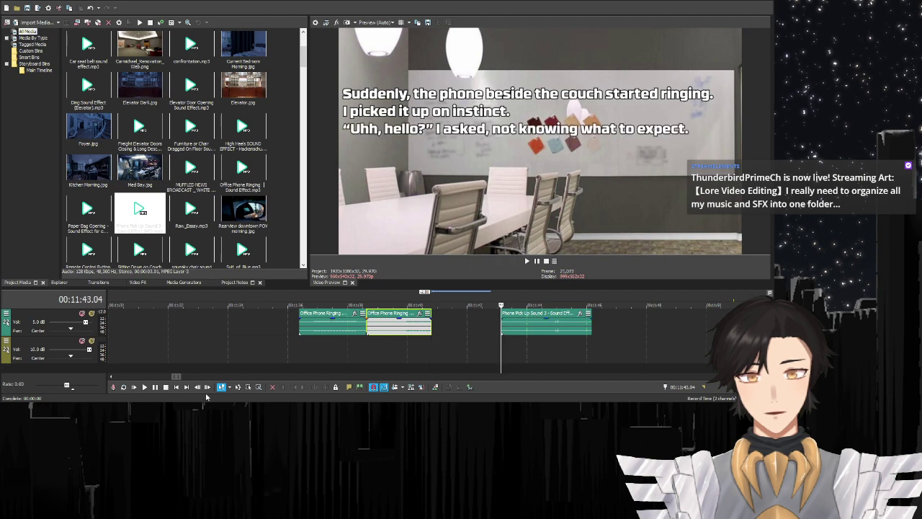
click(145, 387)
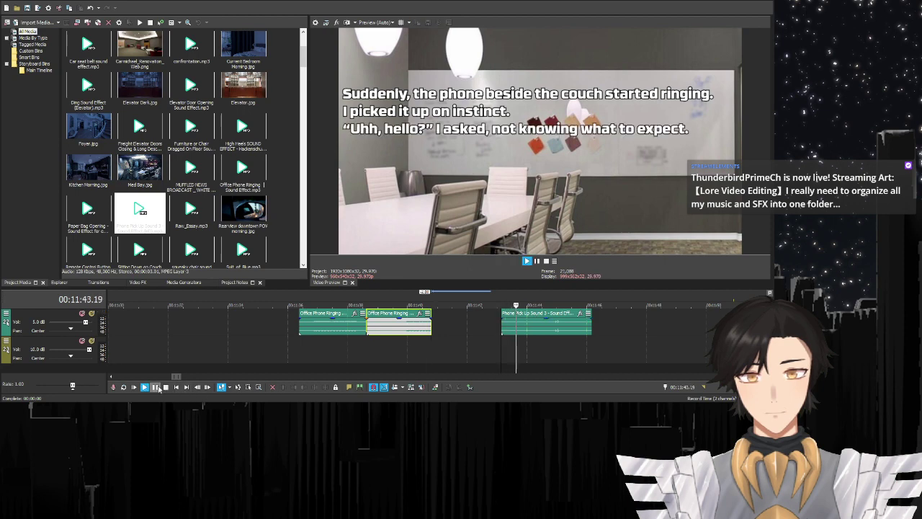
key(Return)
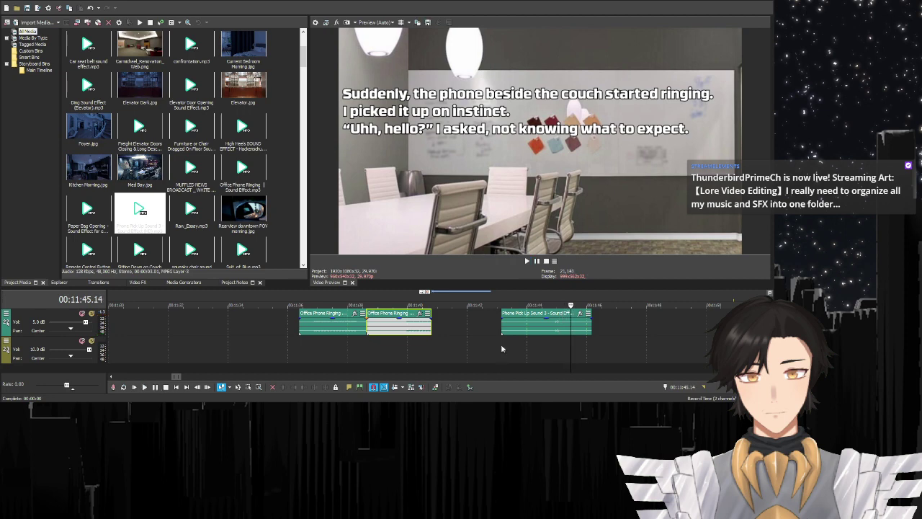
click(552, 330)
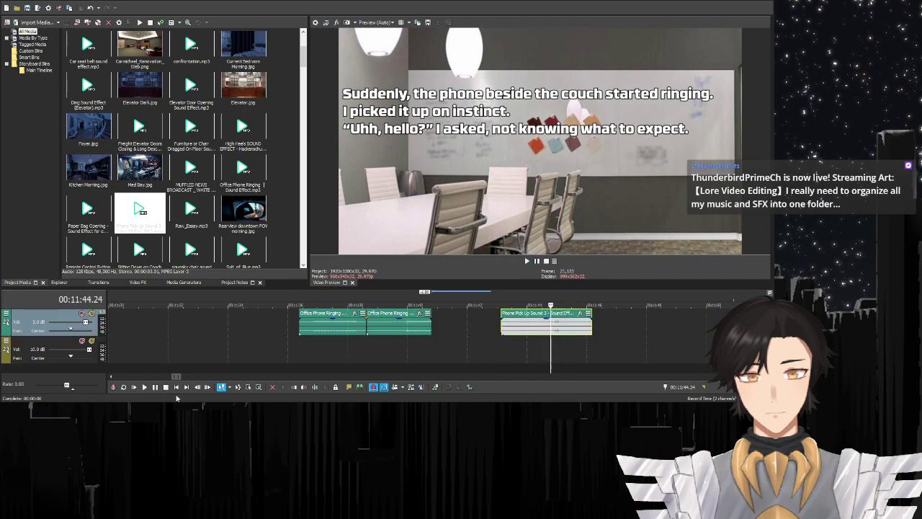
key(alt+bracketleft)
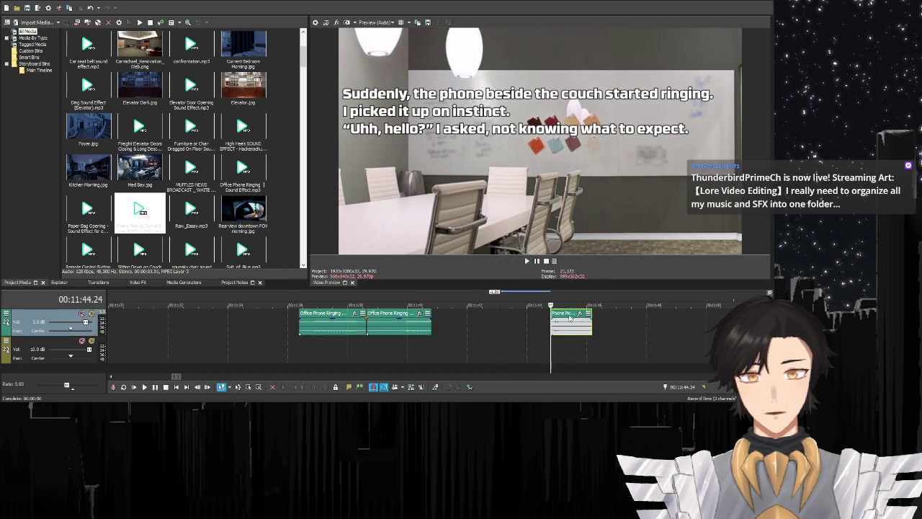
- Butt the trimmed phone pick-up clip against the second phone-ringing clip's end and play the sequence through 00:11:42.05
drag(569, 317, 439, 327)
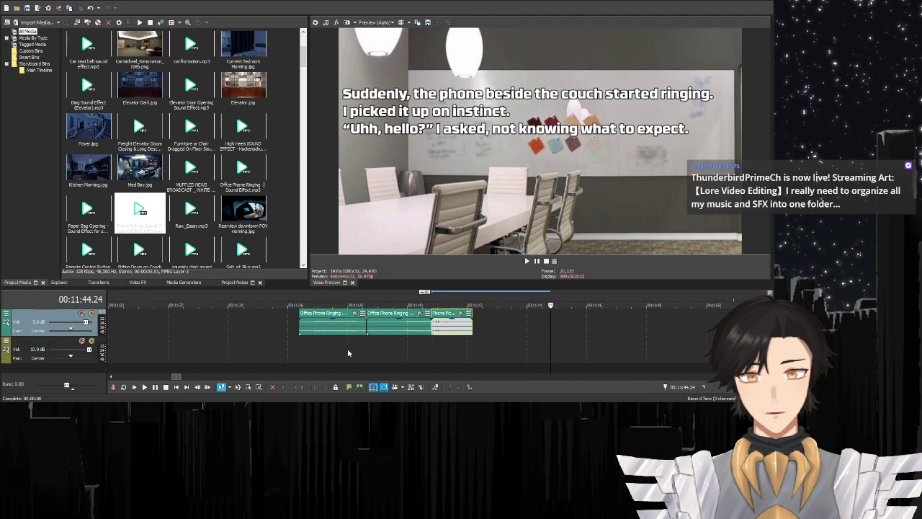
click(347, 352)
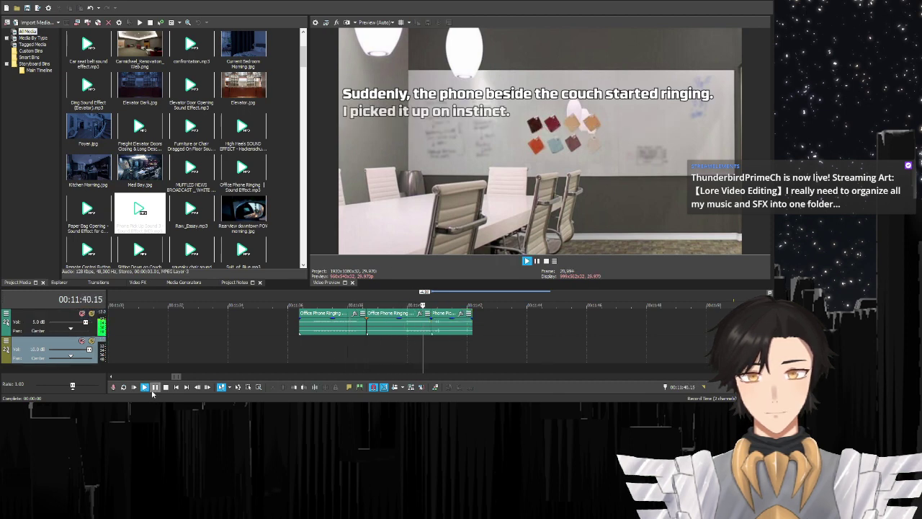
click(155, 387)
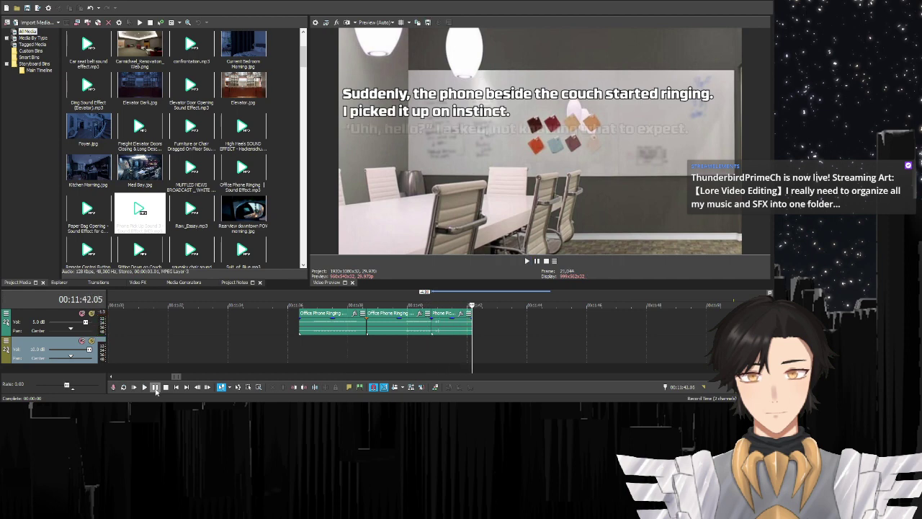